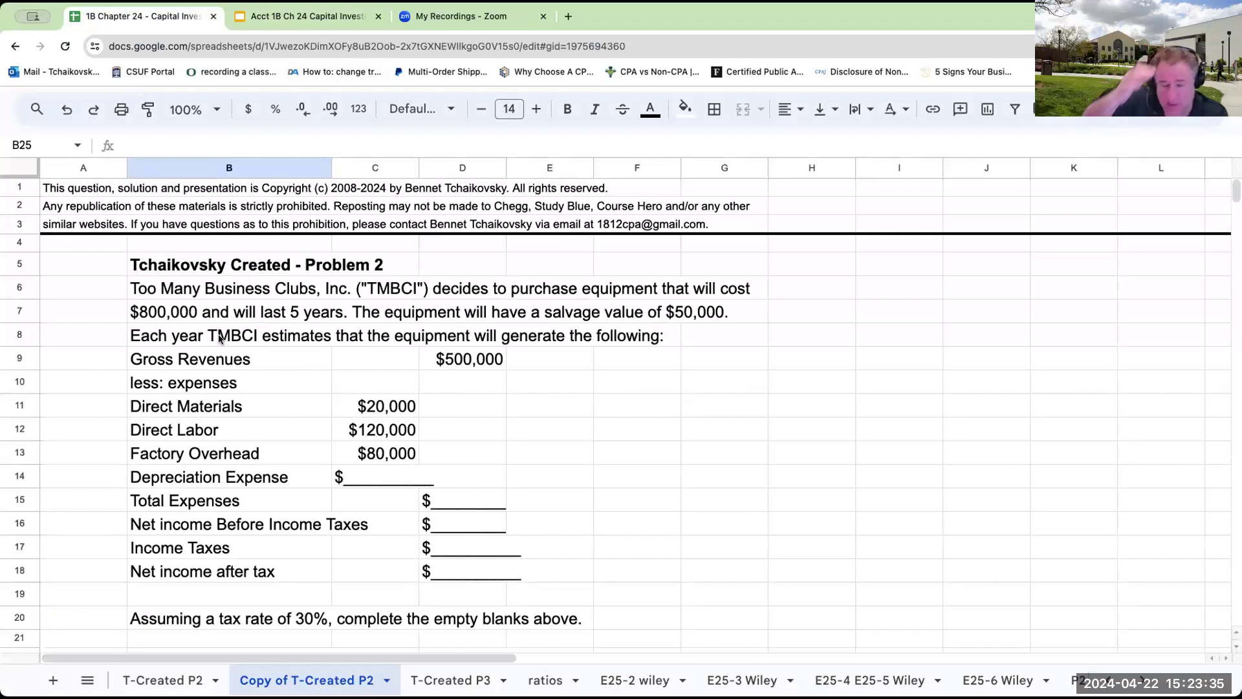
Step: Examine Problem 2's equipment data, income statement blanks, and the cash flow, payback, rate of return and net present value questions
scroll(484, 356, "down", 5)
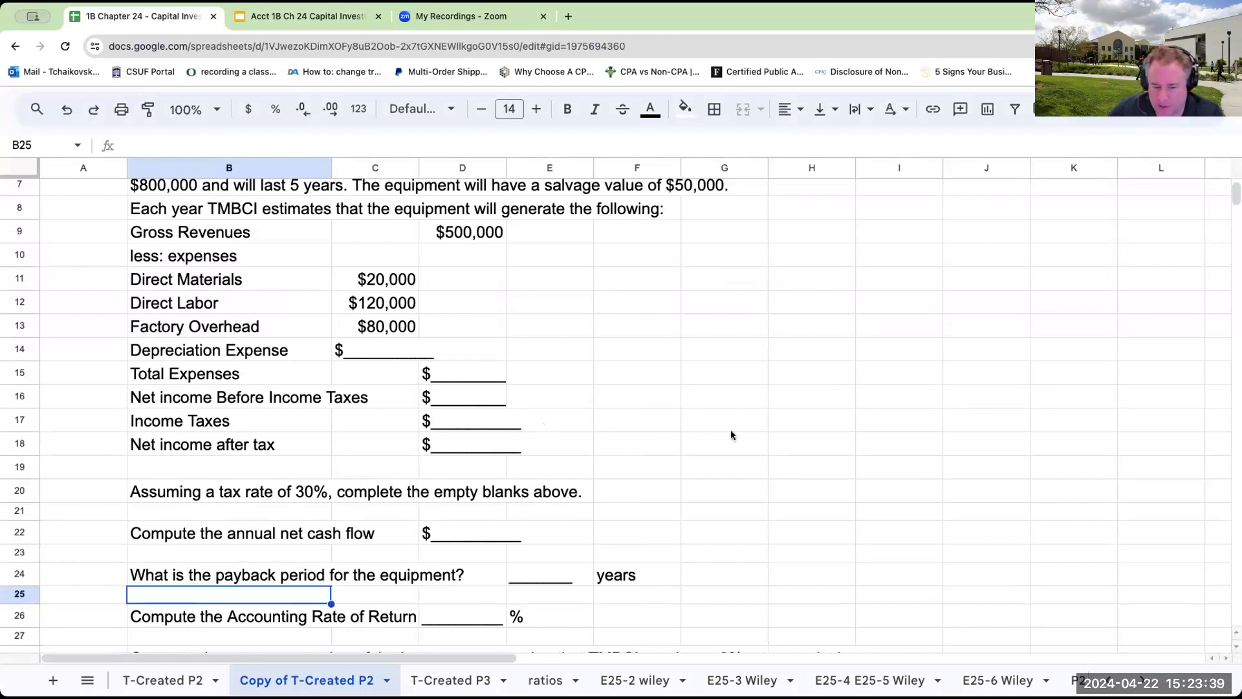
scroll(731, 433, "down", 3)
scroll(731, 432, "up", 6)
left_click(638, 348)
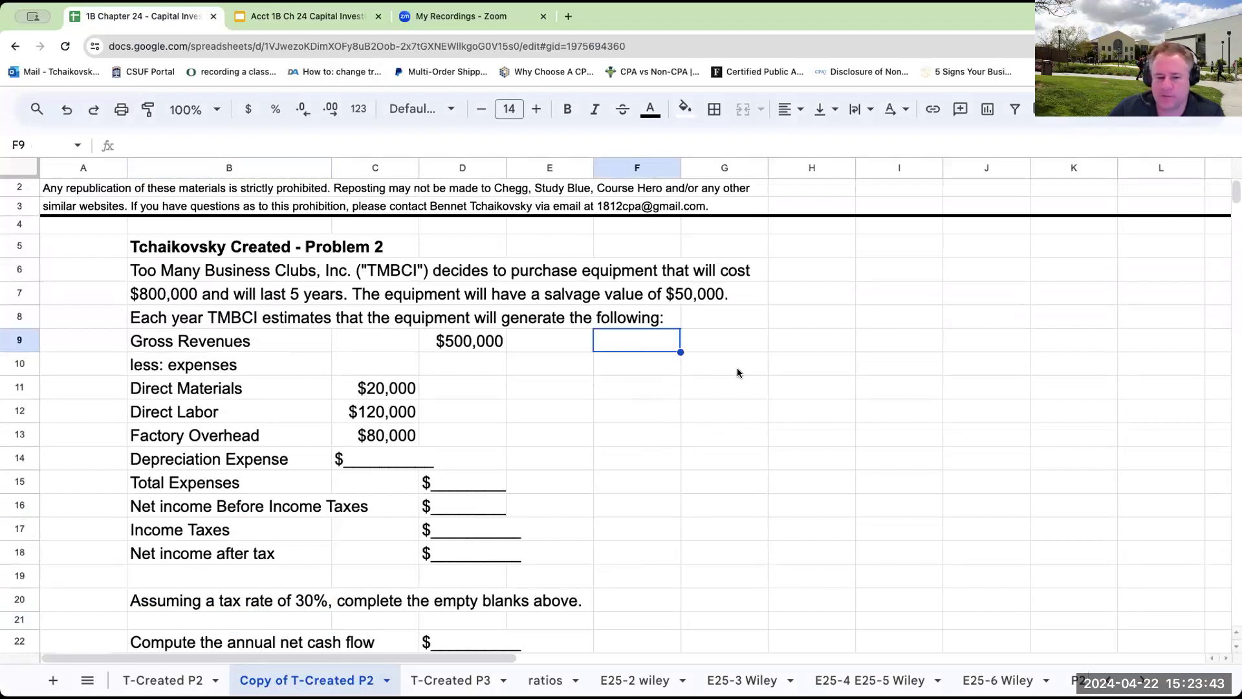
left_click(395, 458)
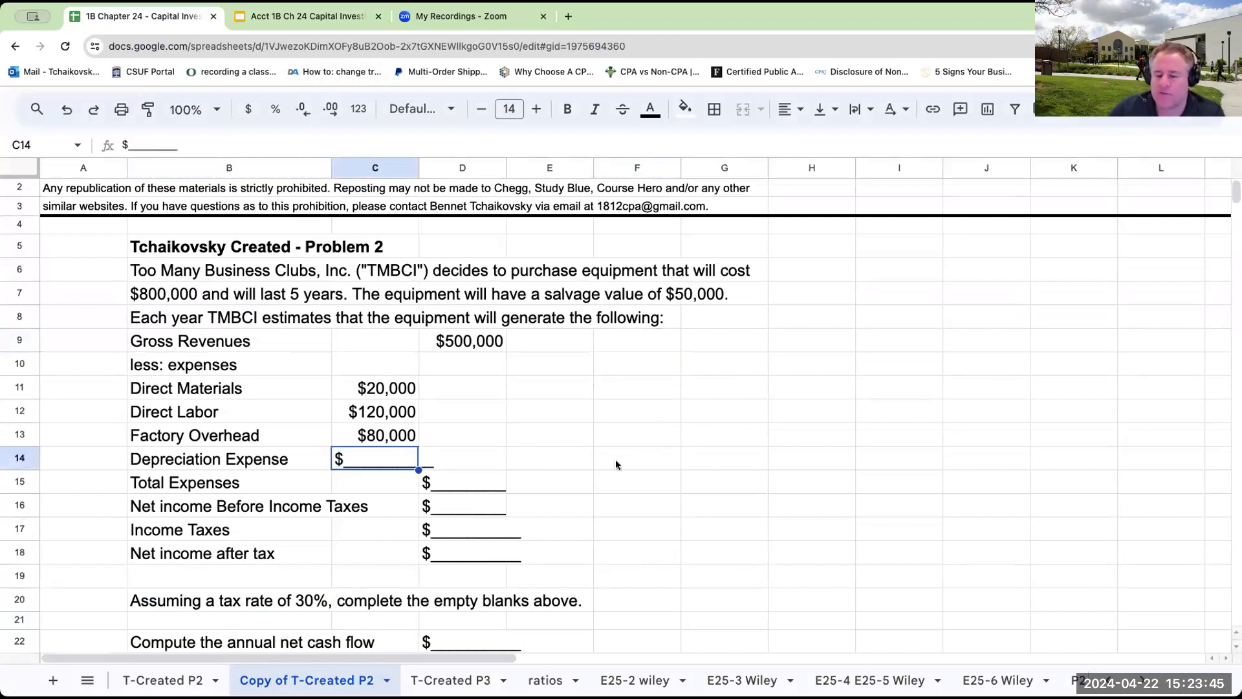
scroll(616, 465, "down", 5)
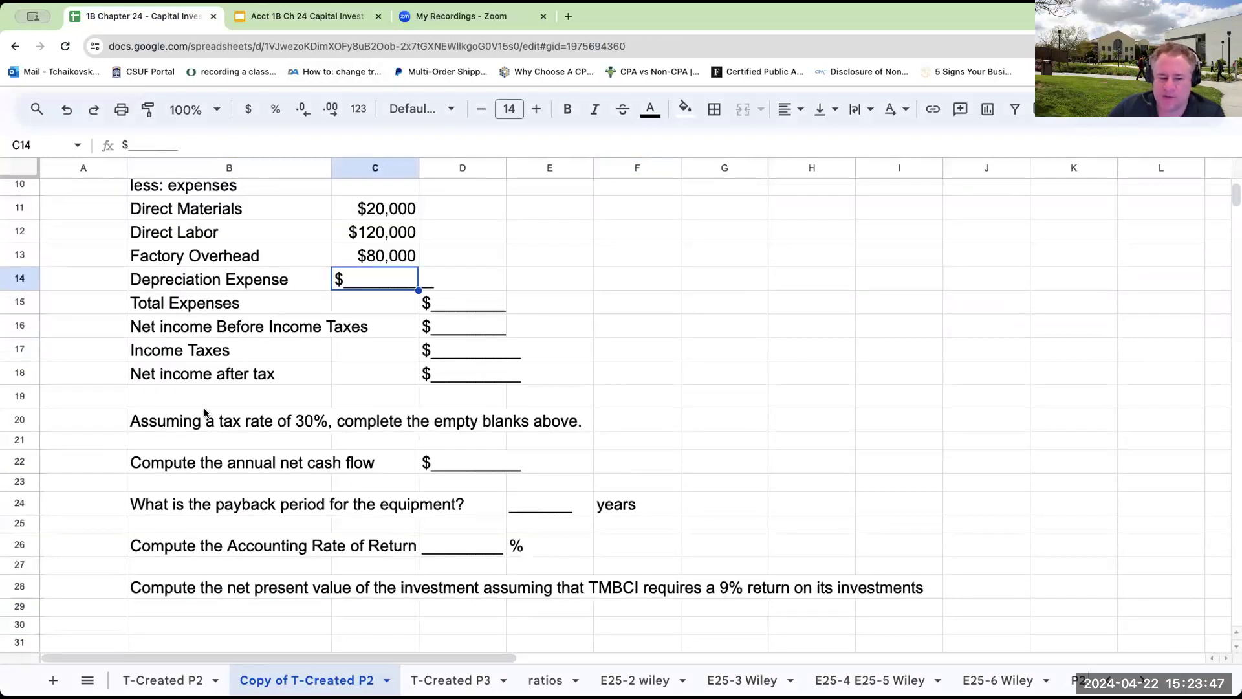
scroll(395, 429, "up", 3)
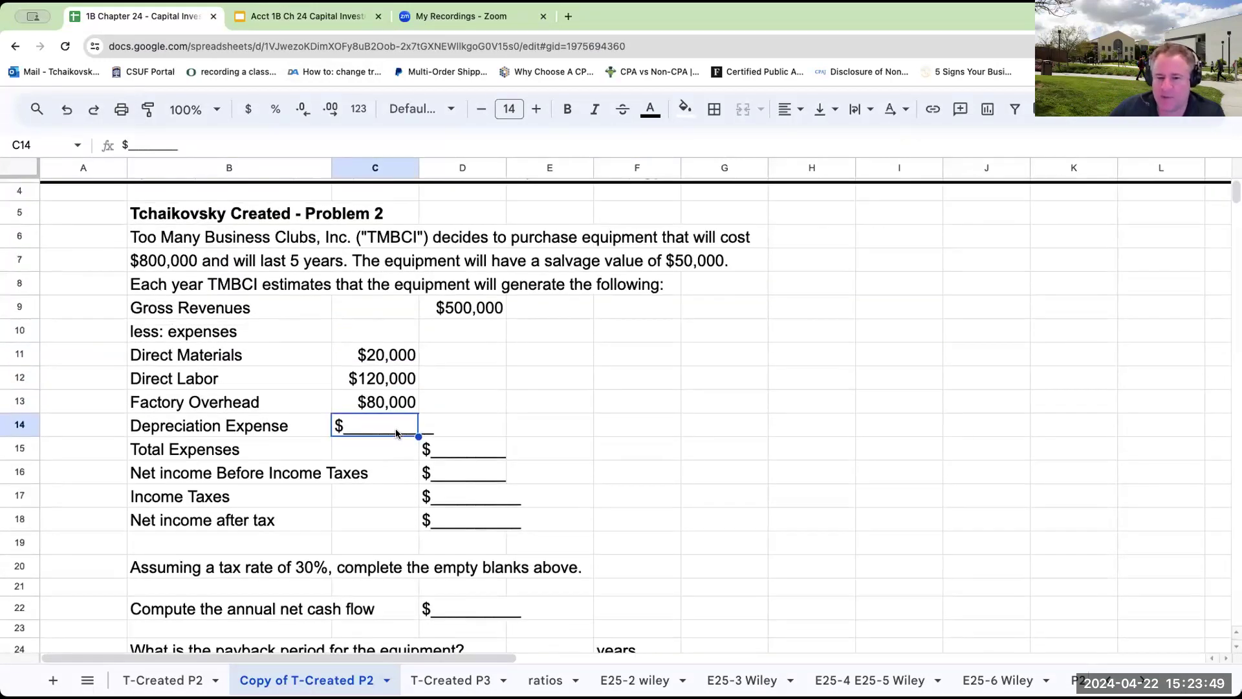
left_click(828, 308)
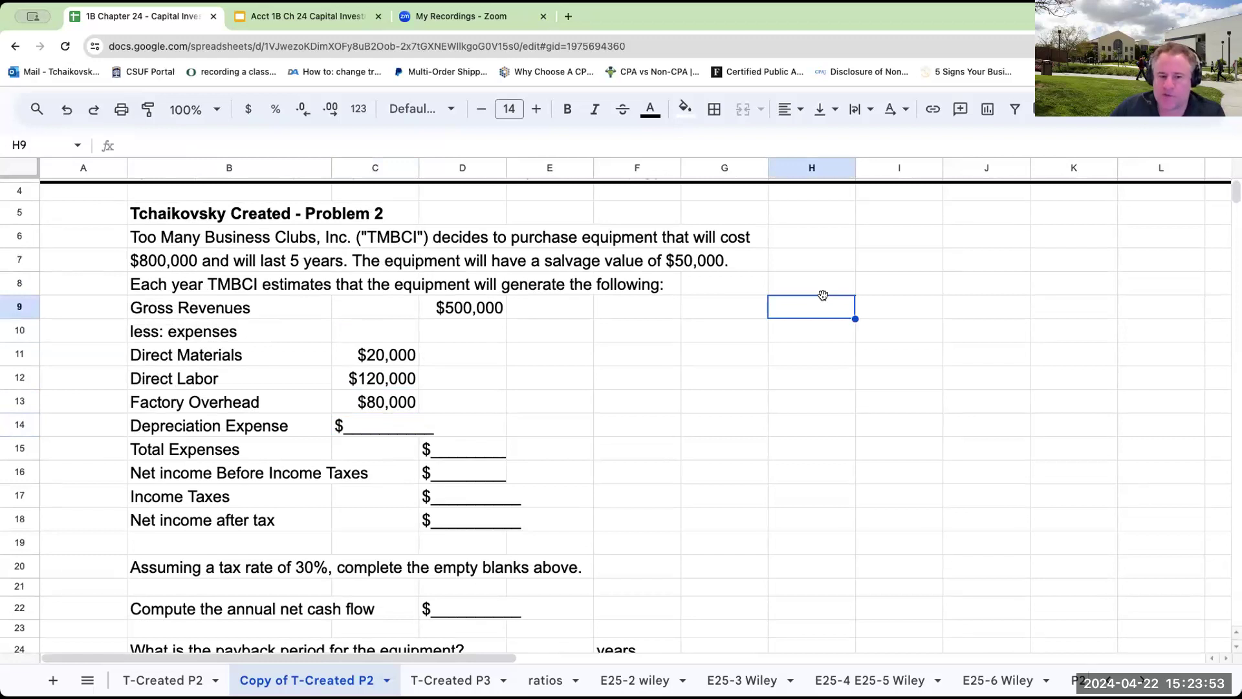
left_click(817, 289)
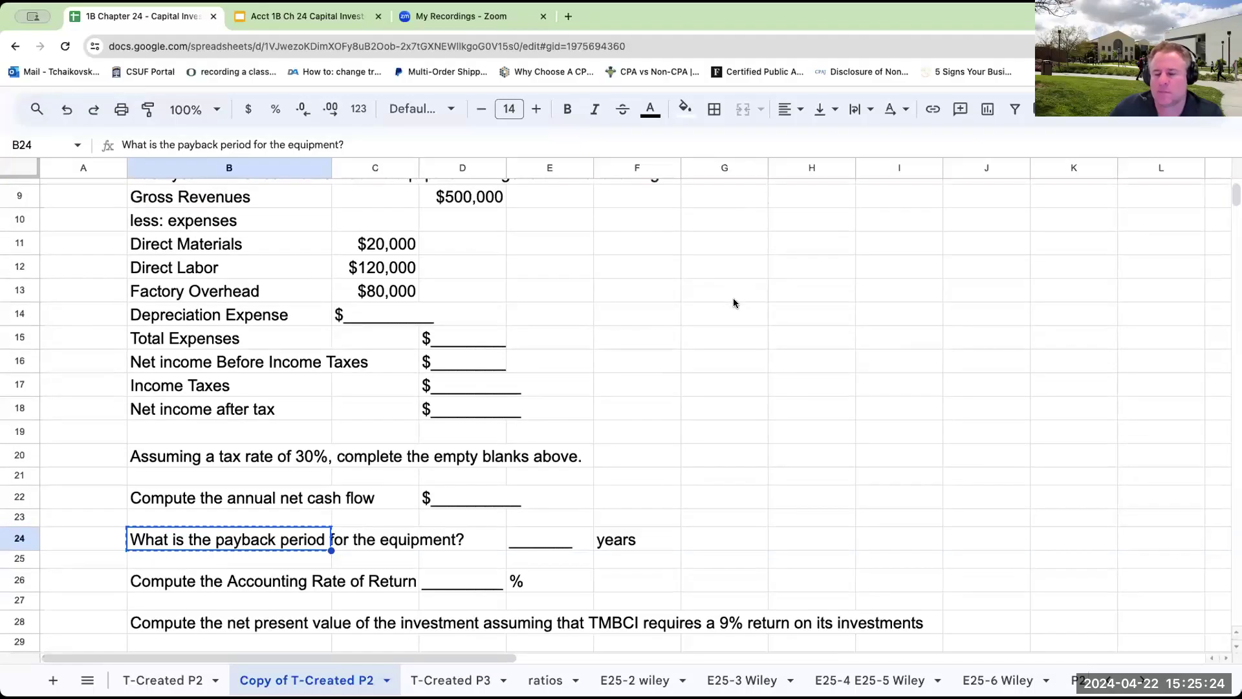
Step: Enter the straight-line depreciation formula labels "AC - SV" in F10 and "EUL" in F11
scroll(732, 297, "up", 5)
left_click(638, 433)
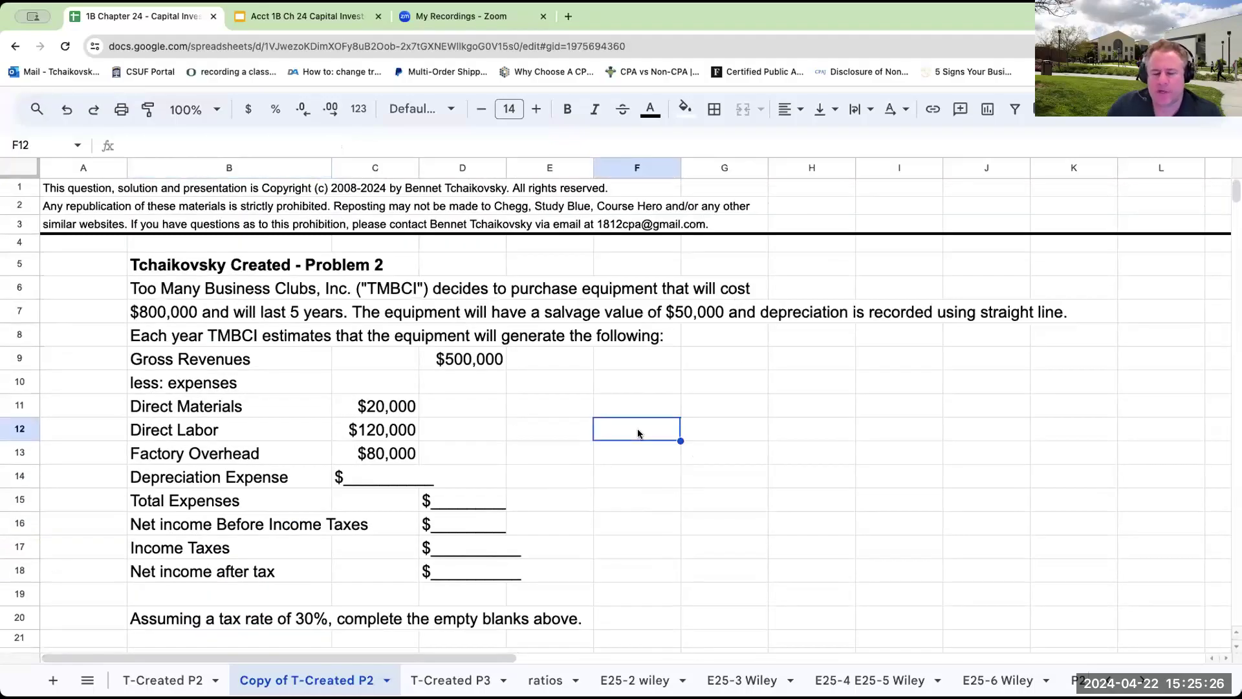
key("Up")
key("Up")
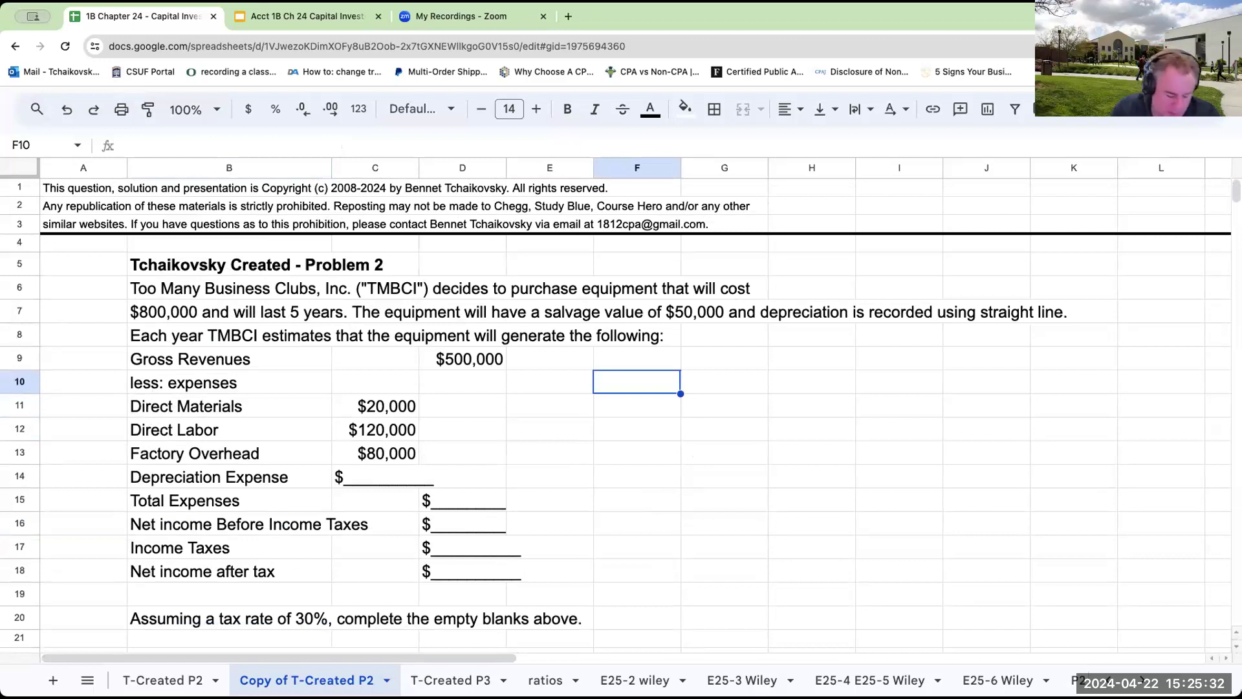
type("AC - SV")
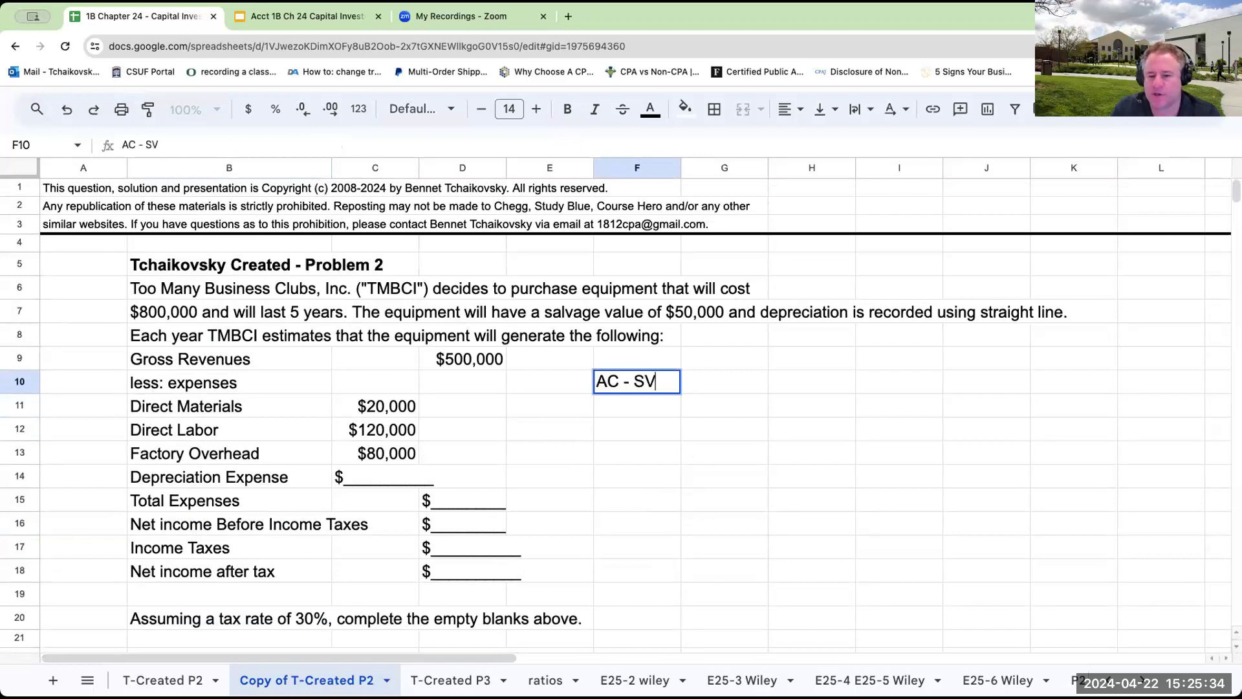
key("Return")
type("EUL")
key("Tab")
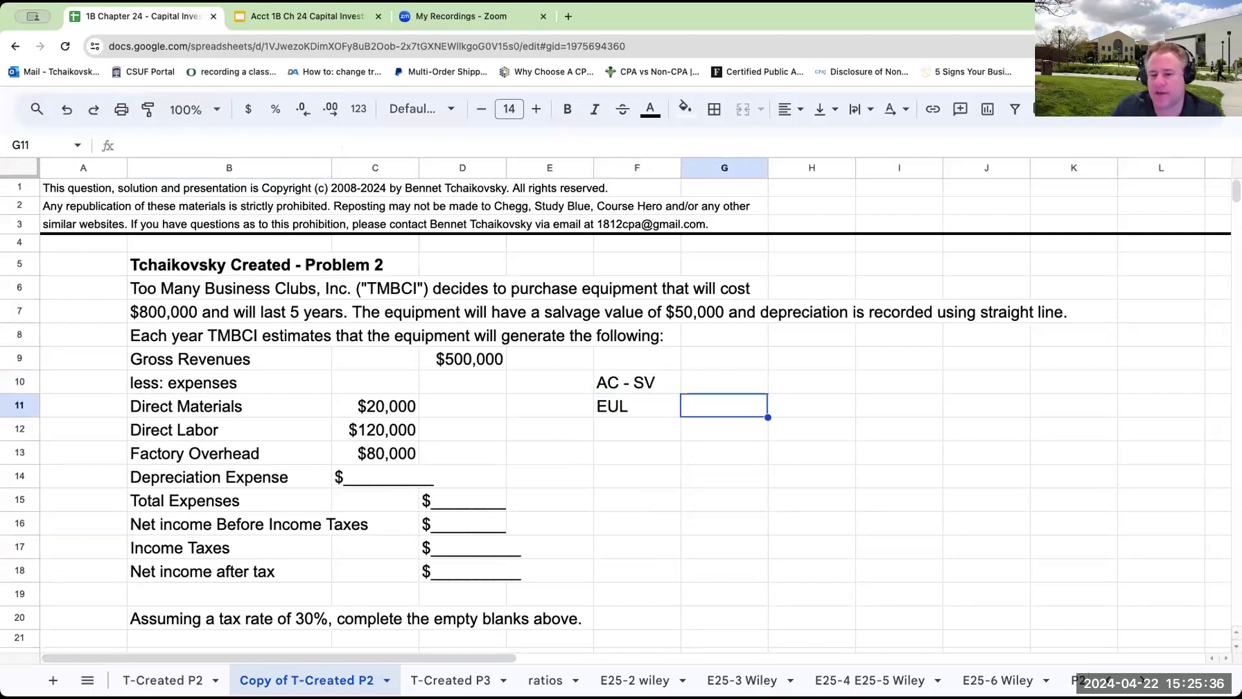
key("Up")
type("80")
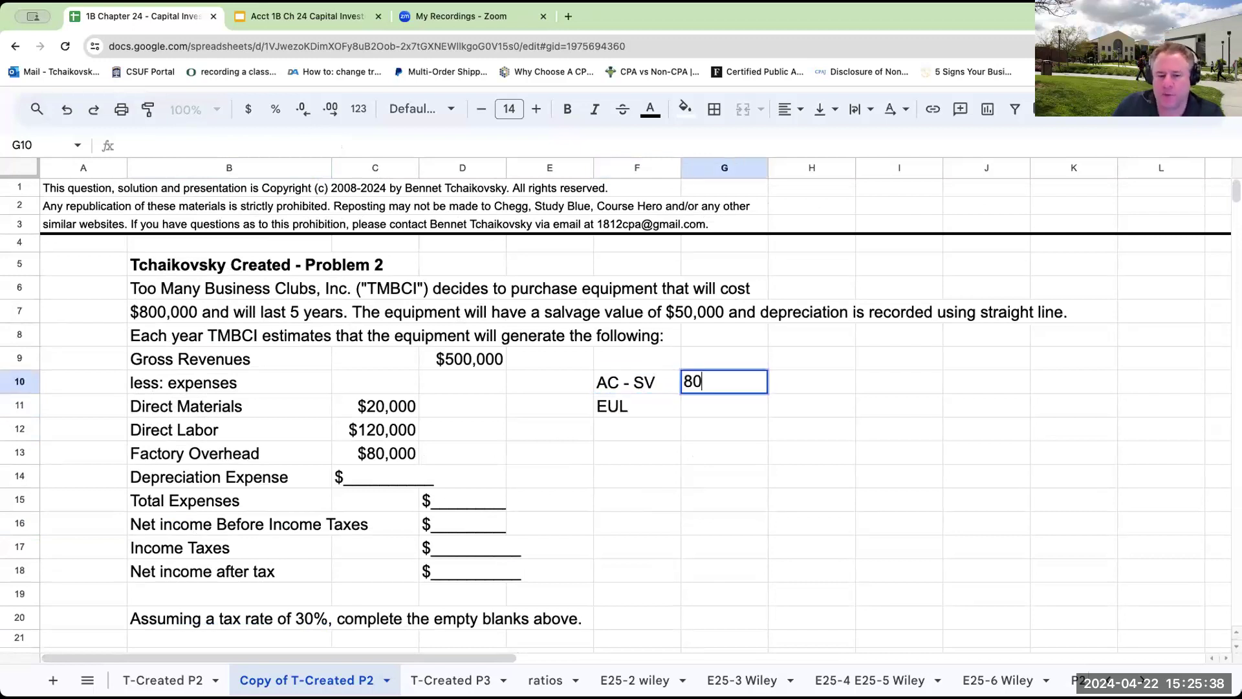
type("0000-")
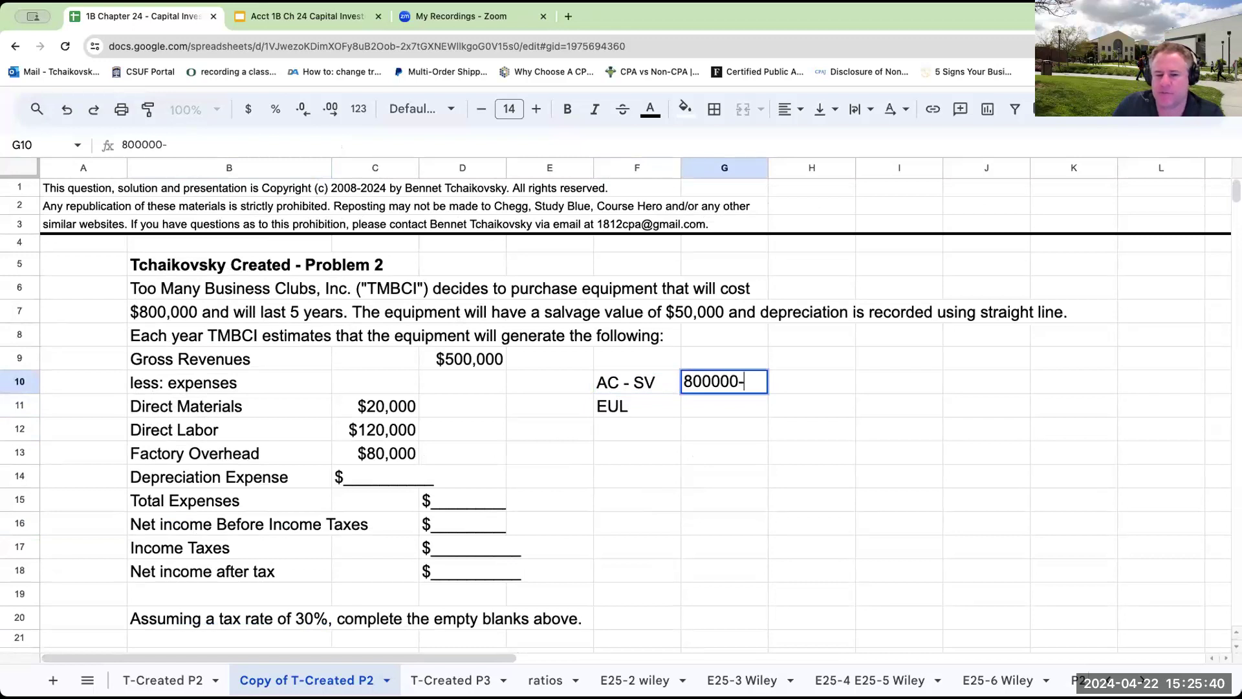
type("50000")
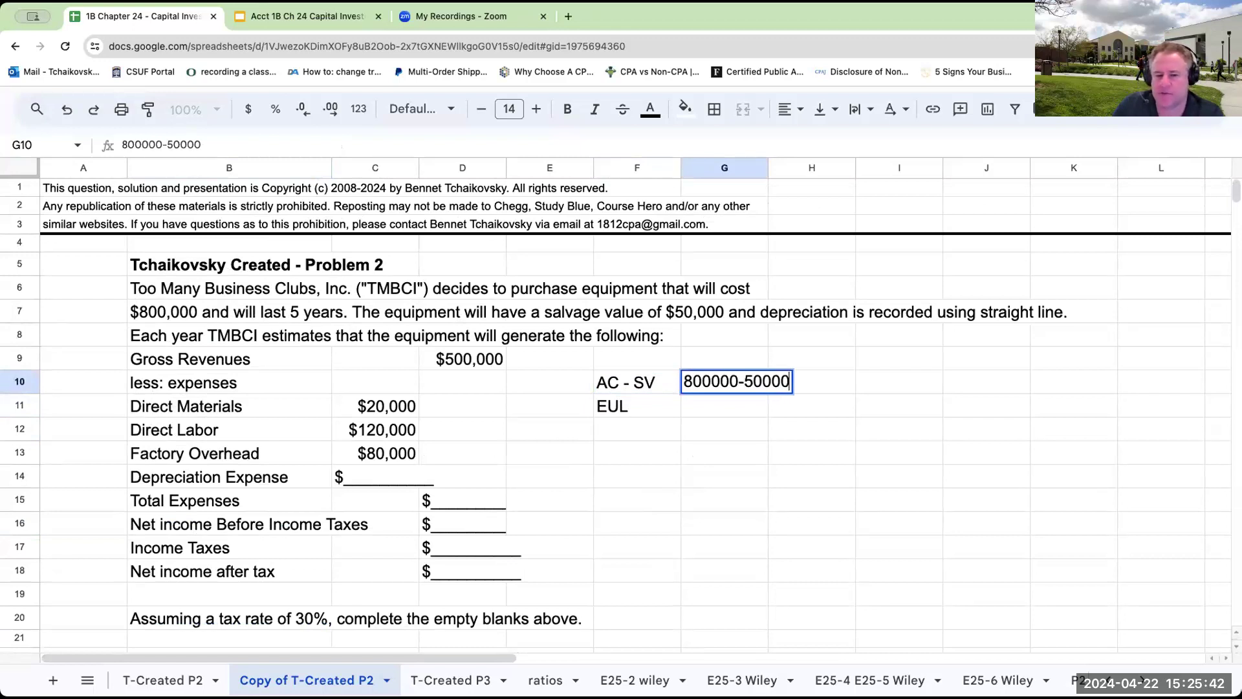
key("Return")
type("5")
Step: Enter 750000 in I10 and 5 in I11, and divide I10 by I11 in J10 for annual depreciation
left_click(898, 382)
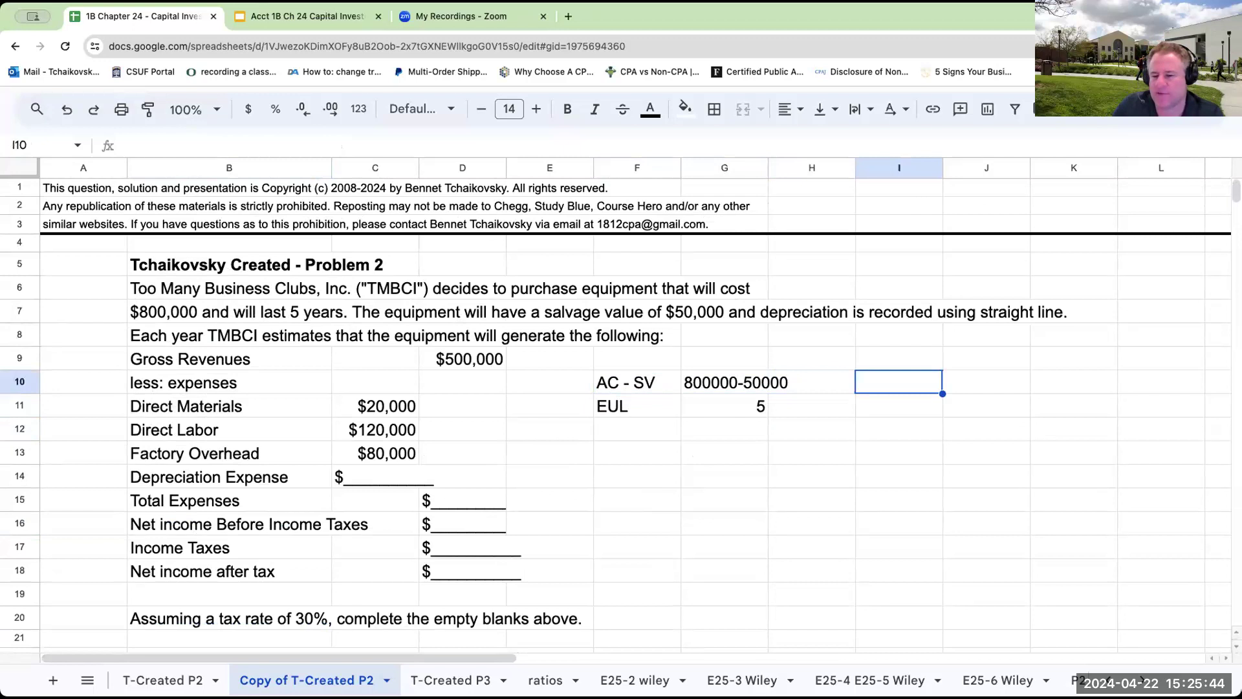
type("750000")
key("Return")
type("5")
key("Up")
key("Right")
type("+I10/I11")
key("Return")
key("Up")
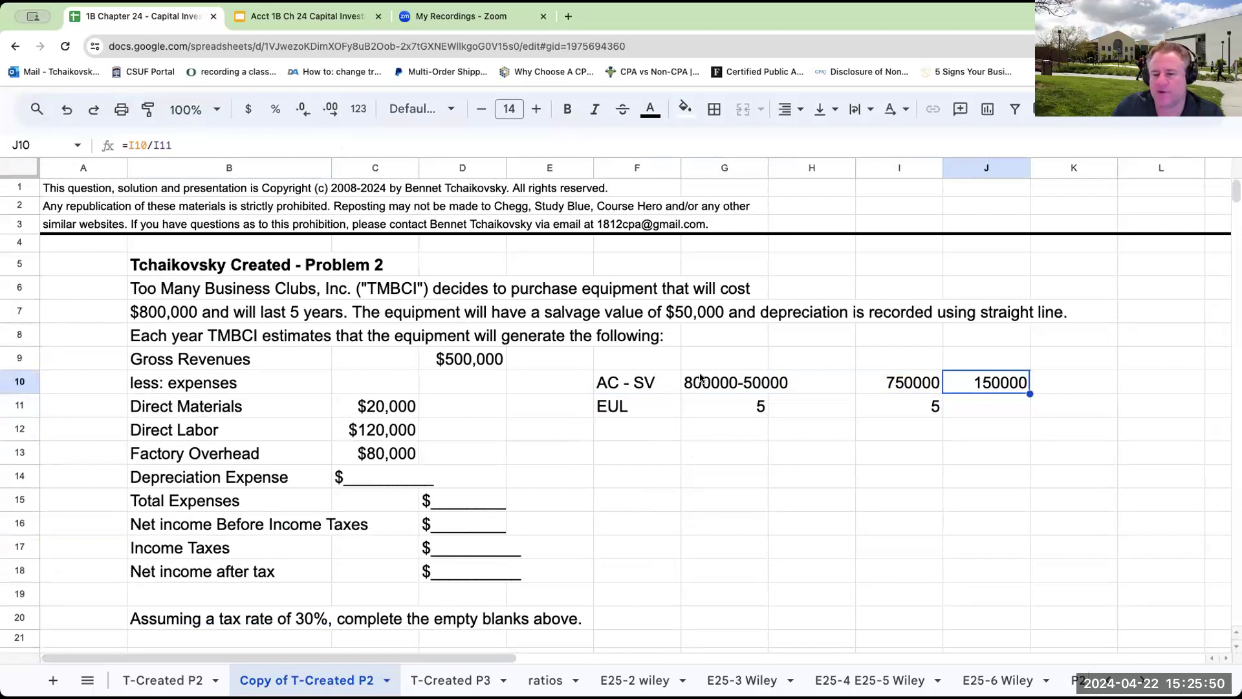
left_click_drag(644, 407, 935, 410)
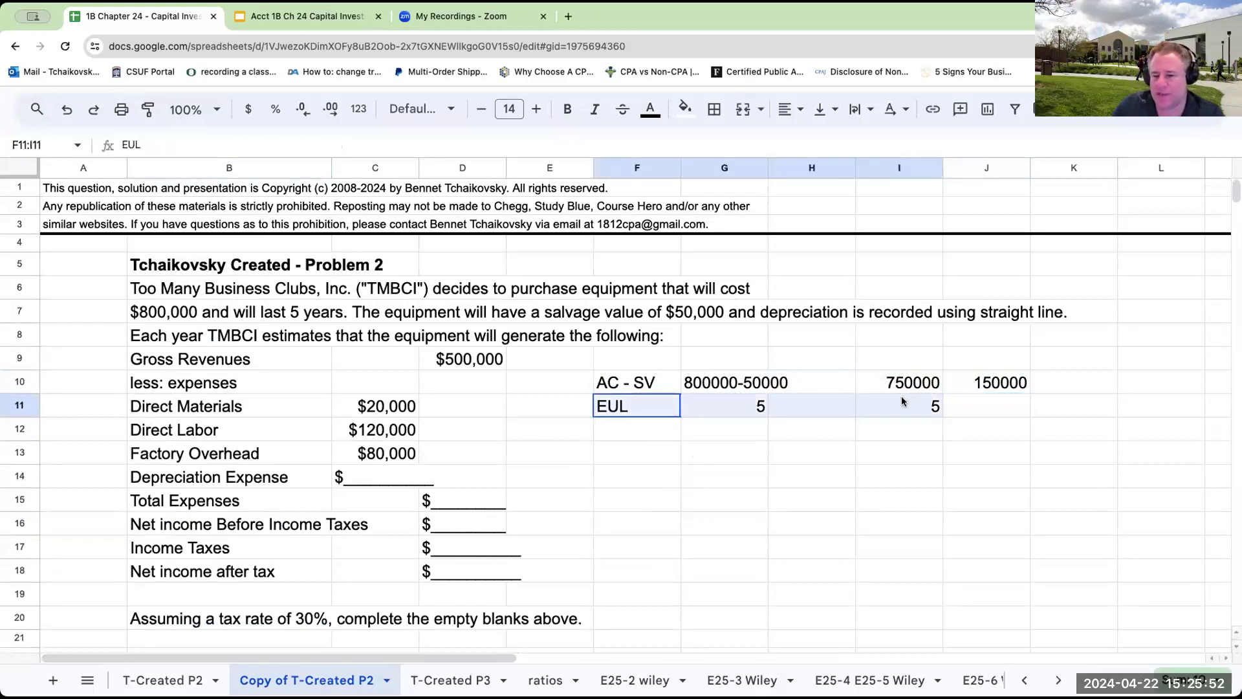
left_click(807, 429)
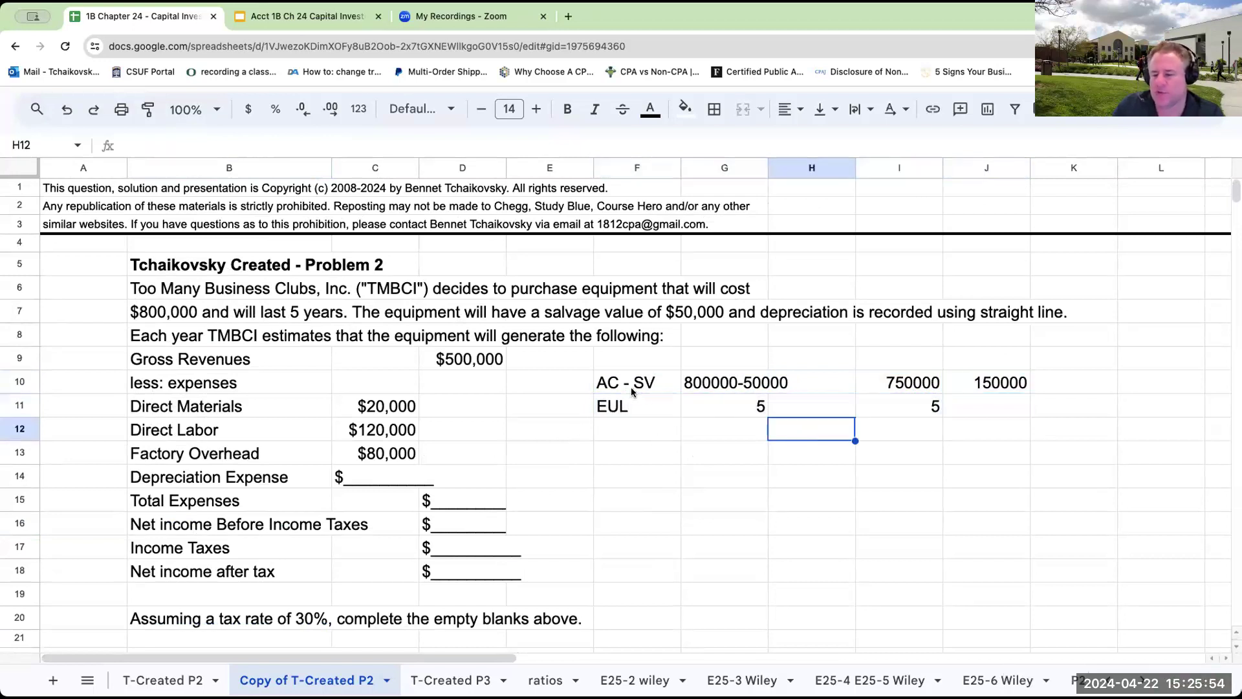
Step: Label the annual depreciation result by entering "depreciation expense" in K10
left_click(1100, 382)
type("dep")
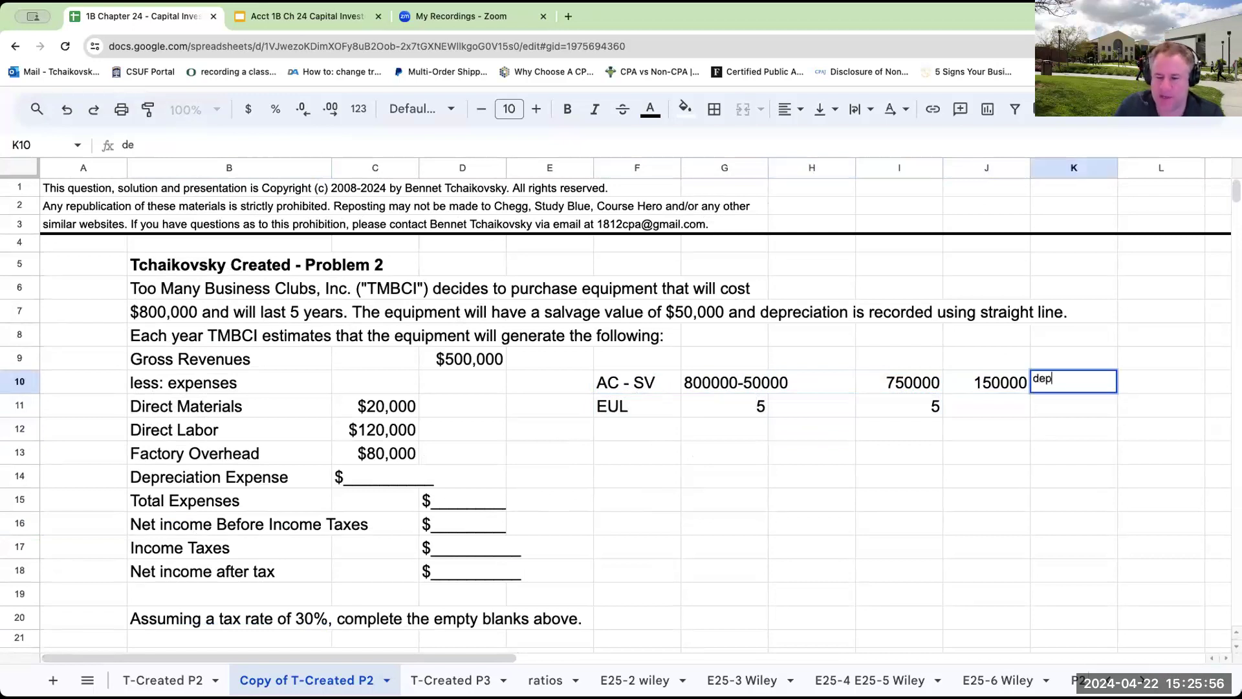
type("reciation expense")
key("Return")
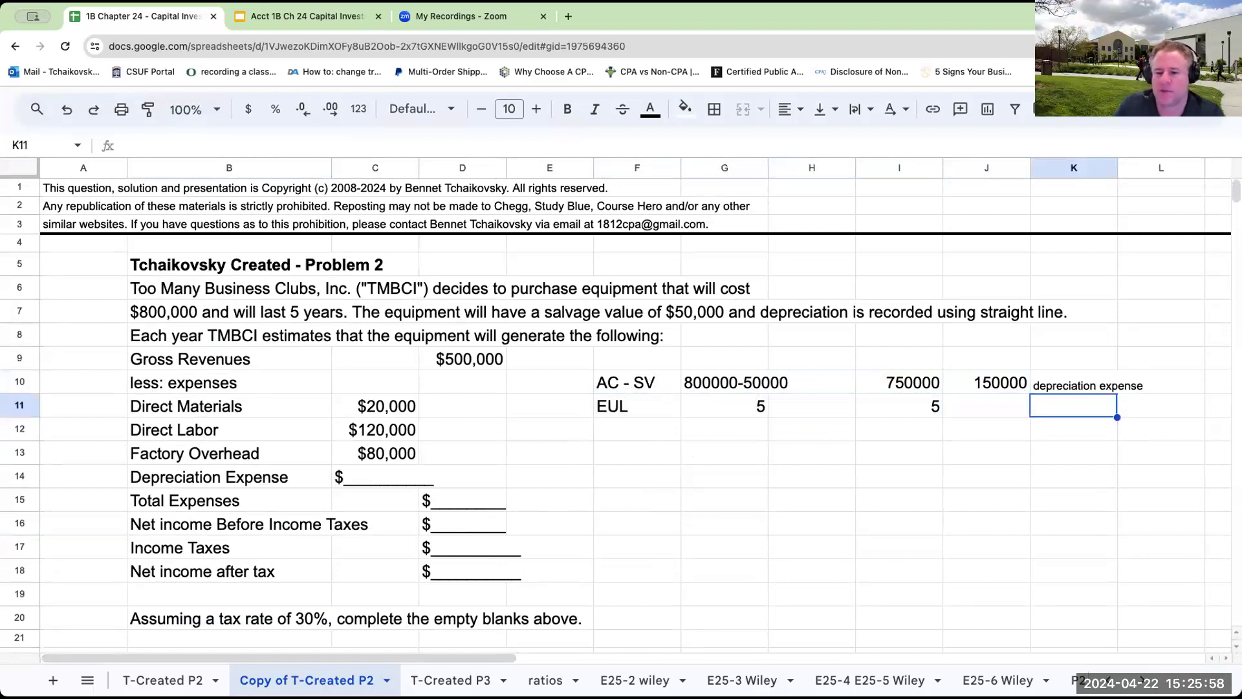
Step: Add a thick top border to F11 as the fraction line between "AC - SV" and "EUL"
left_click(637, 386)
left_click(635, 403)
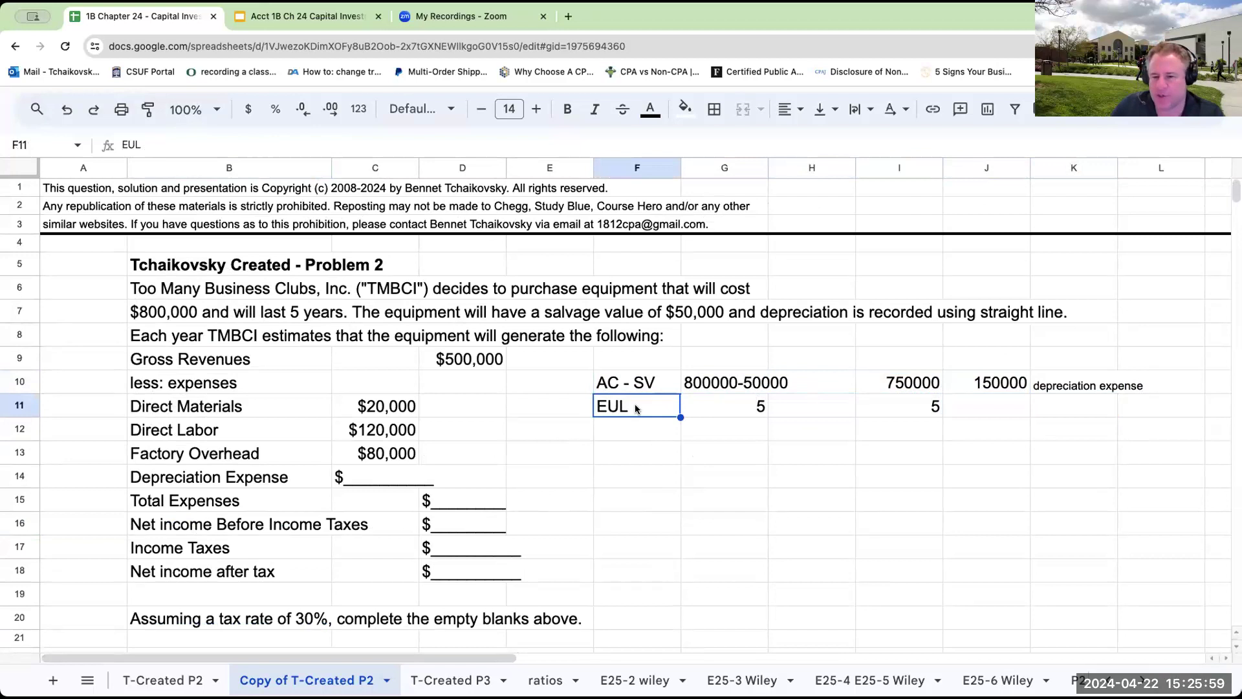
left_click(707, 115)
left_click(873, 176)
left_click(923, 243)
left_click(752, 176)
Step: Extend the thick fraction line by adding a top border to G11:I11
left_click(716, 400)
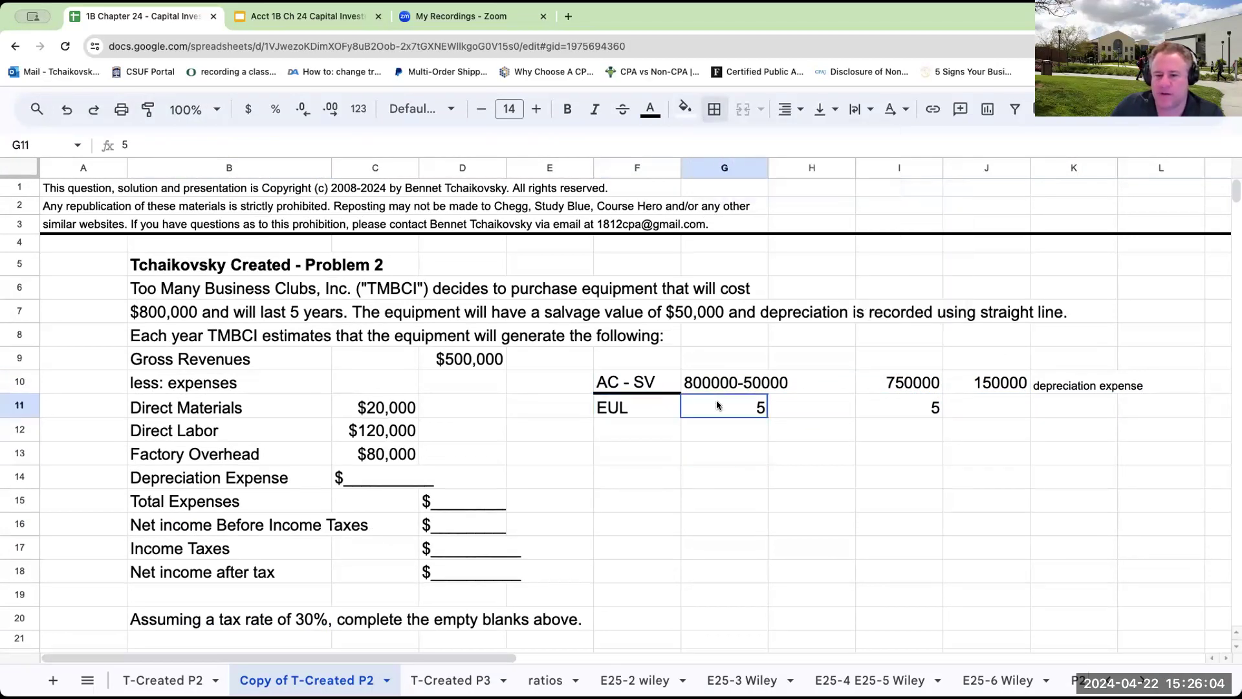
left_click_drag(923, 399, 918, 403)
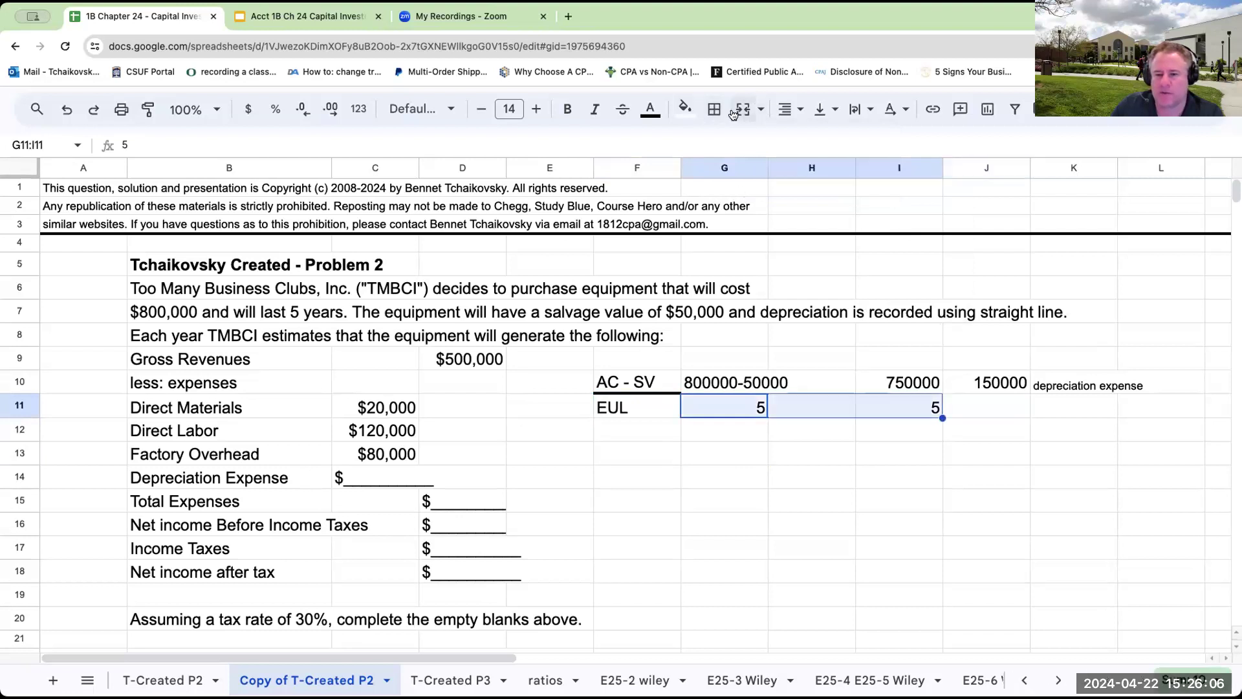
left_click(712, 110)
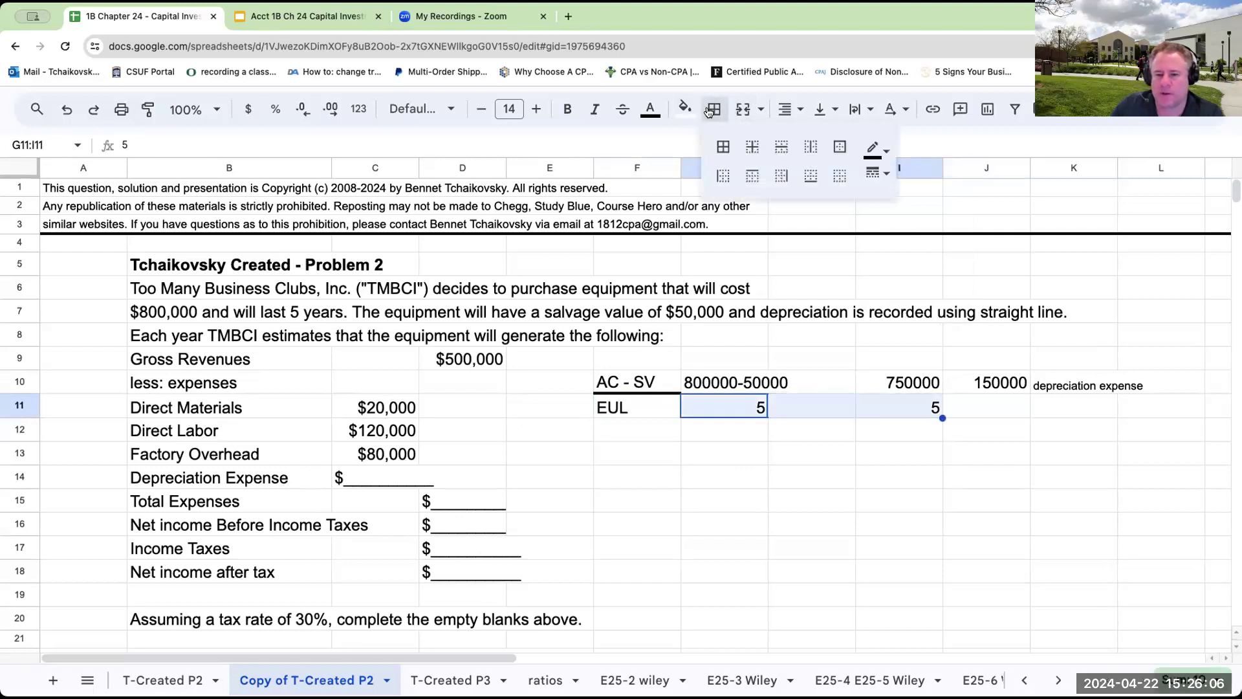
left_click(750, 173)
left_click(899, 265)
left_click(725, 430)
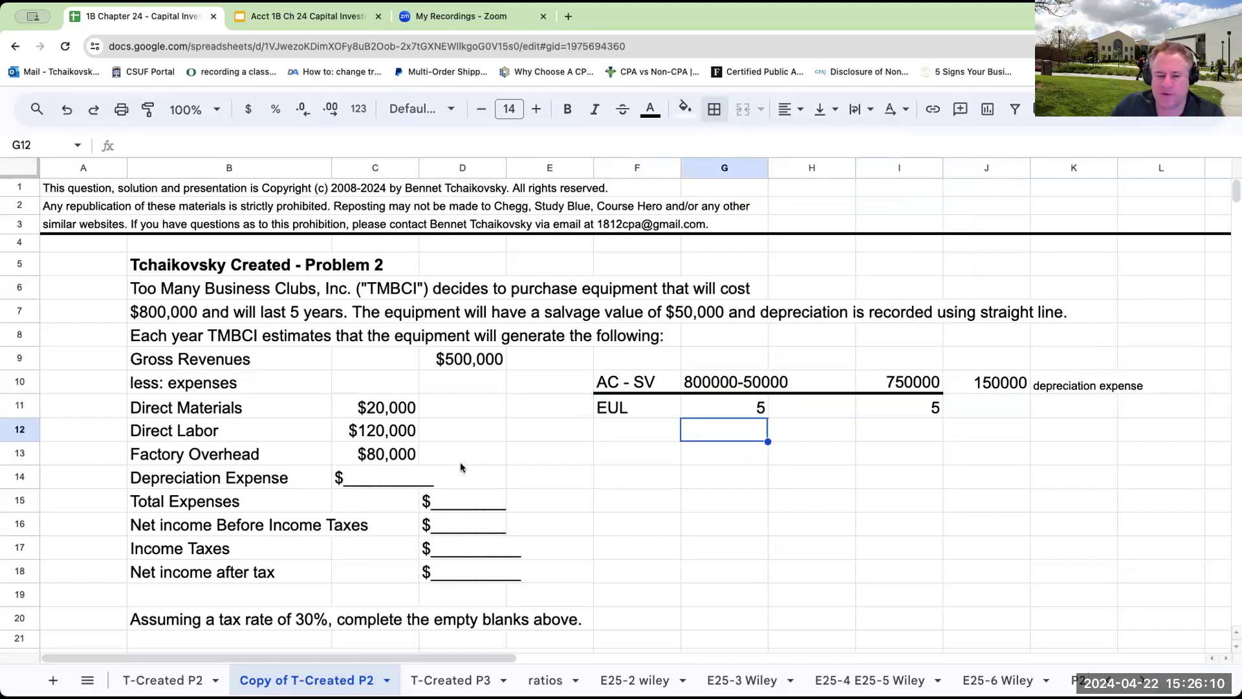
Step: Replace the Depreciation Expense blank in C14 with 150000
left_click(394, 480)
type("150000")
key("Return")
left_click(375, 477)
Step: Calculate Total Expenses in D15 by adding the four expense amounts C11, C12, C13 and C14
left_click(462, 500)
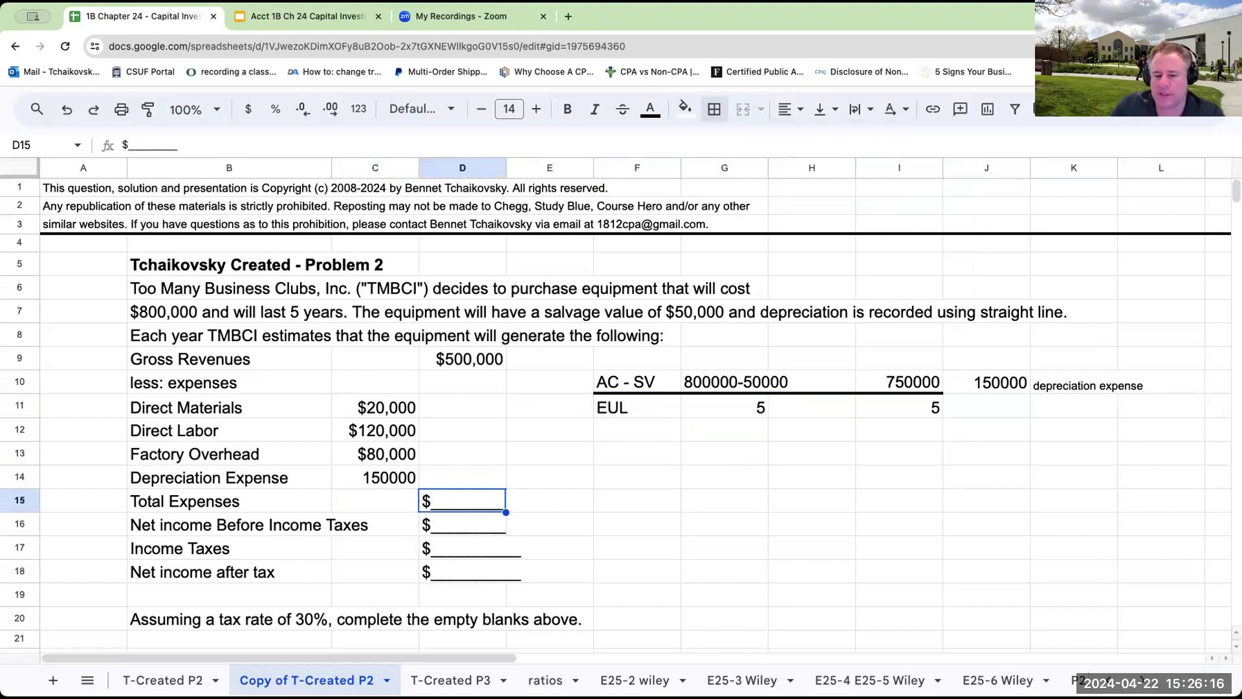
type("+")
key("Left")
key("Up")
key("Up")
key("Up")
key("Up")
type("+")
key("Left")
key("Up")
key("Up")
key("Up")
type("+")
key("Left")
key("Up")
key("Up")
type("+")
key("Left")
key("Up")
key("Return")
key("Up")
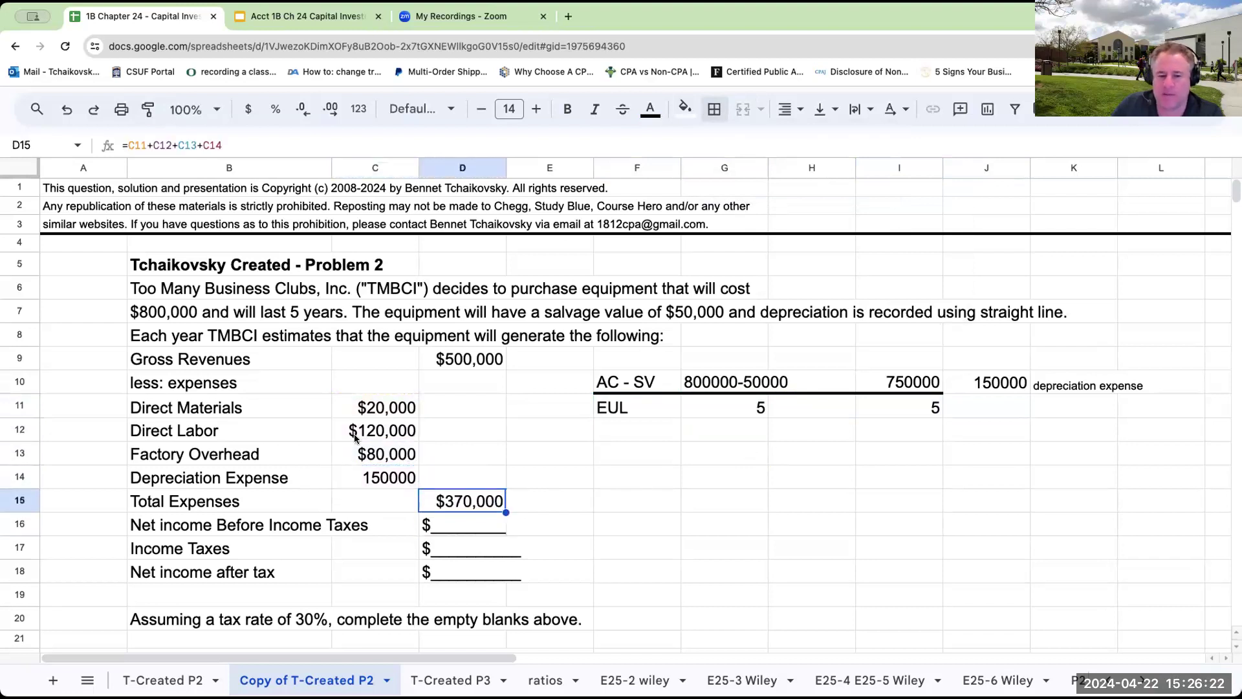
Step: Format the Depreciation Expense amount in C14 as currency without decimal places
left_click(374, 482)
left_click(248, 109)
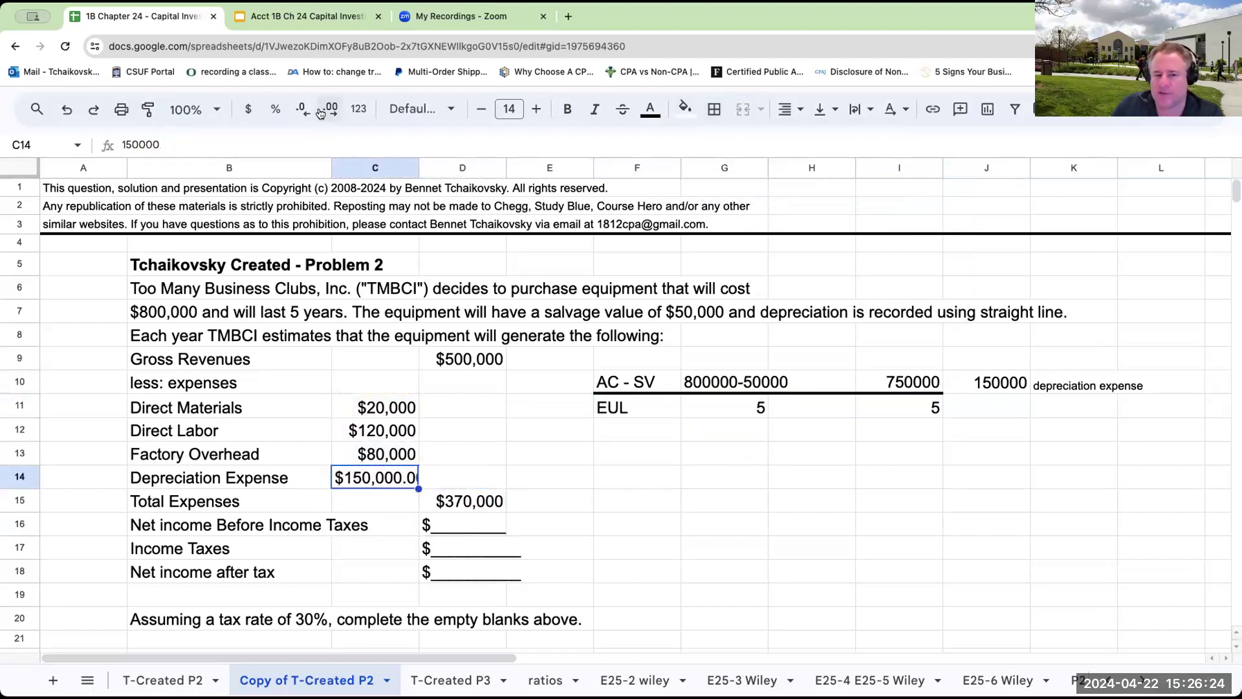
left_click(301, 108)
left_click(301, 109)
left_click(562, 505)
Step: Calculate Net Income Before Income Taxes in D16 by subtracting Total Expenses in D15 from Gross Revenues in D9
left_click(484, 507)
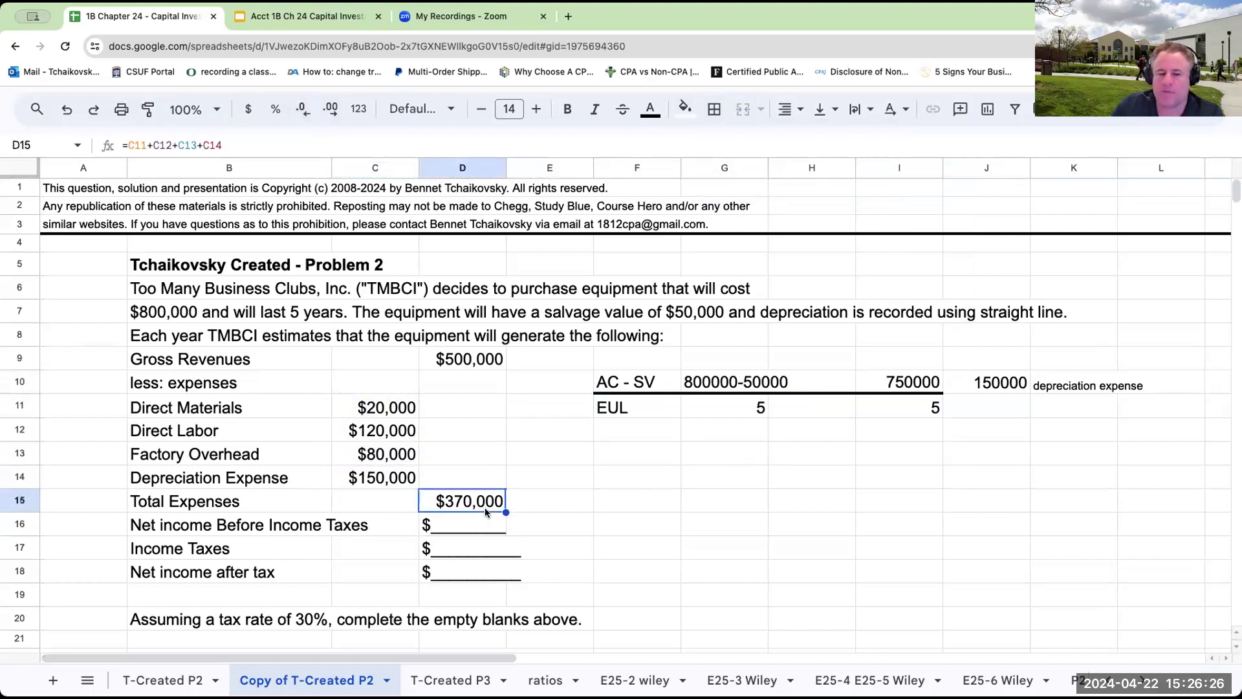
key("Down")
type("+")
key("Up")
key("Up")
key("Up")
key("Up")
key("Up")
key("Up")
key("Up")
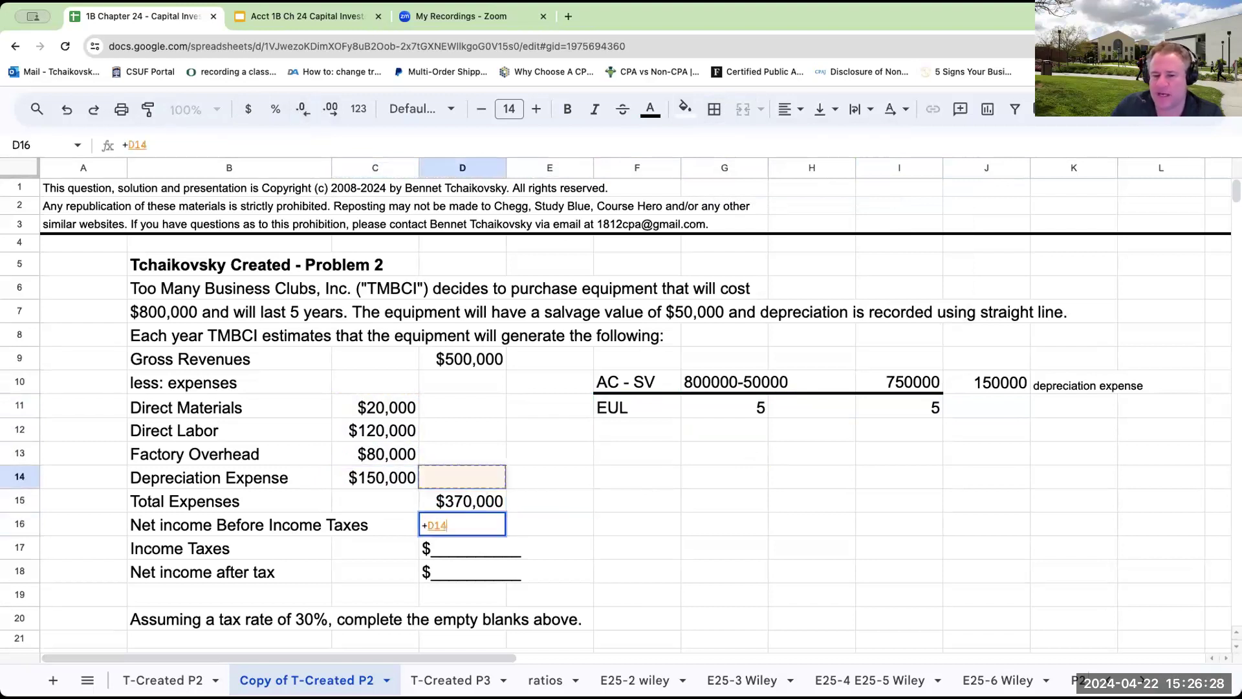
type("-")
key("Up")
key("Return")
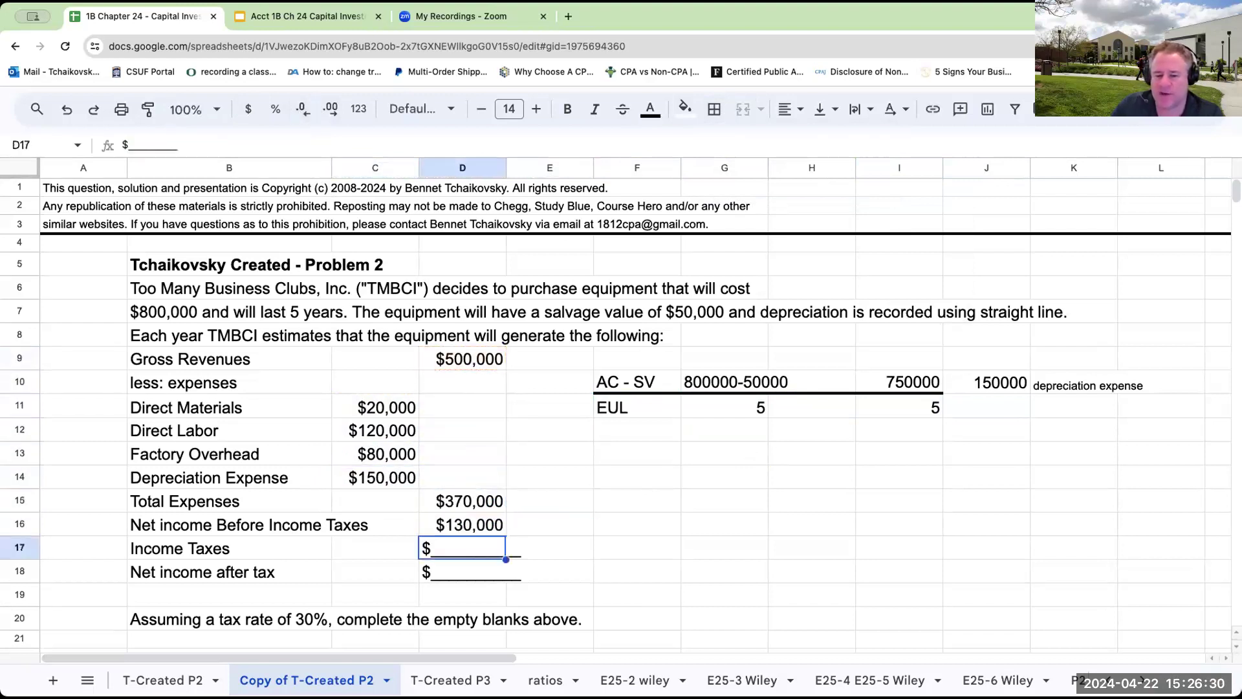
Step: Calculate Income Taxes in D17 by multiplying Net Income Before Income Taxes in D16 by .3
key("Down")
key("Down")
key("Down")
key("Down")
key("Up")
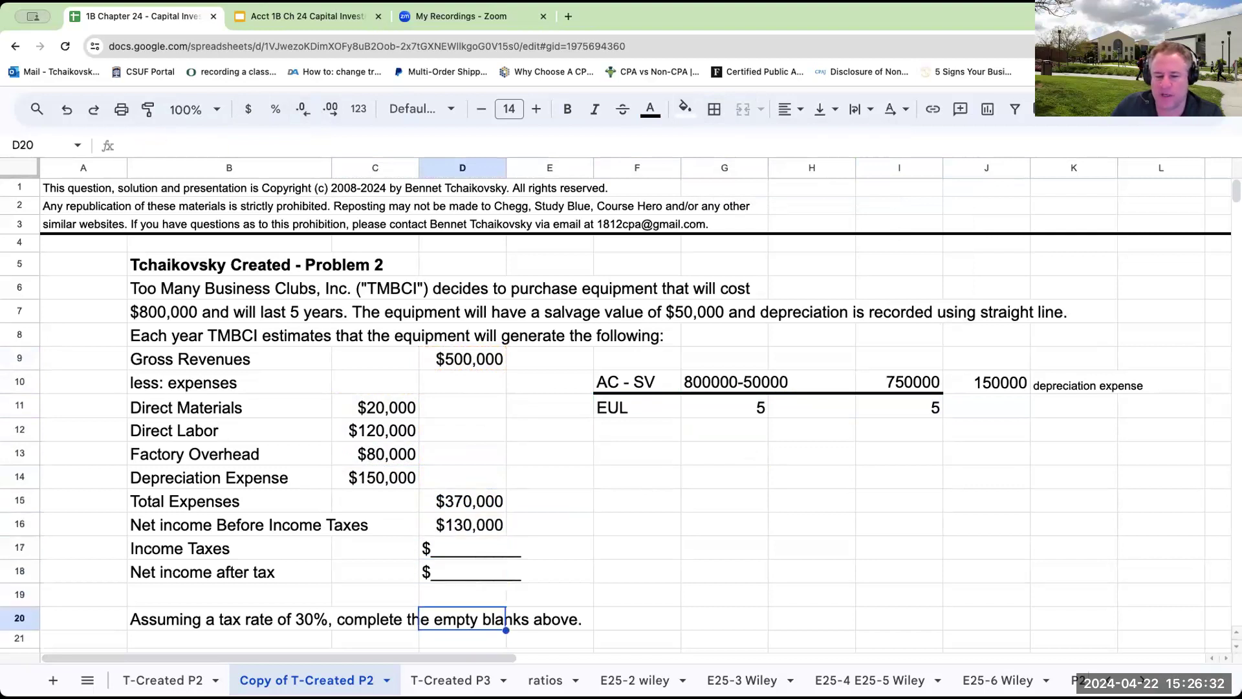
key("Up")
key("Up")
key("Up")
key("Right")
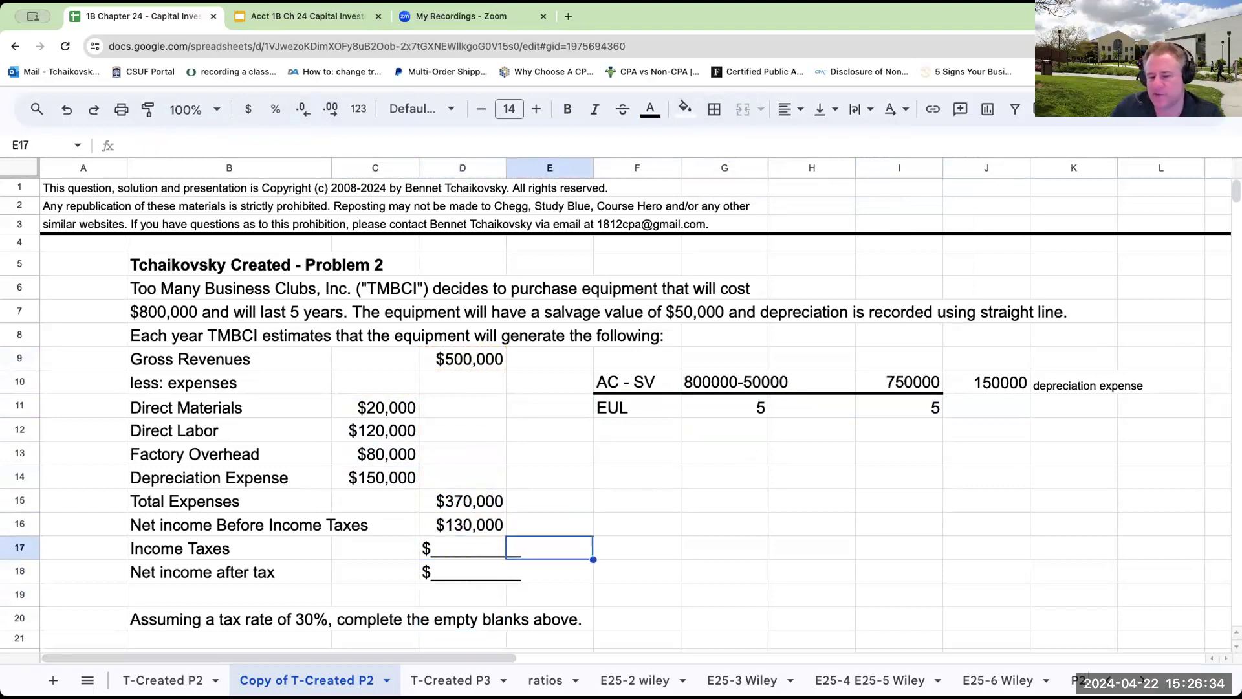
key("Left")
type("=D16*.3")
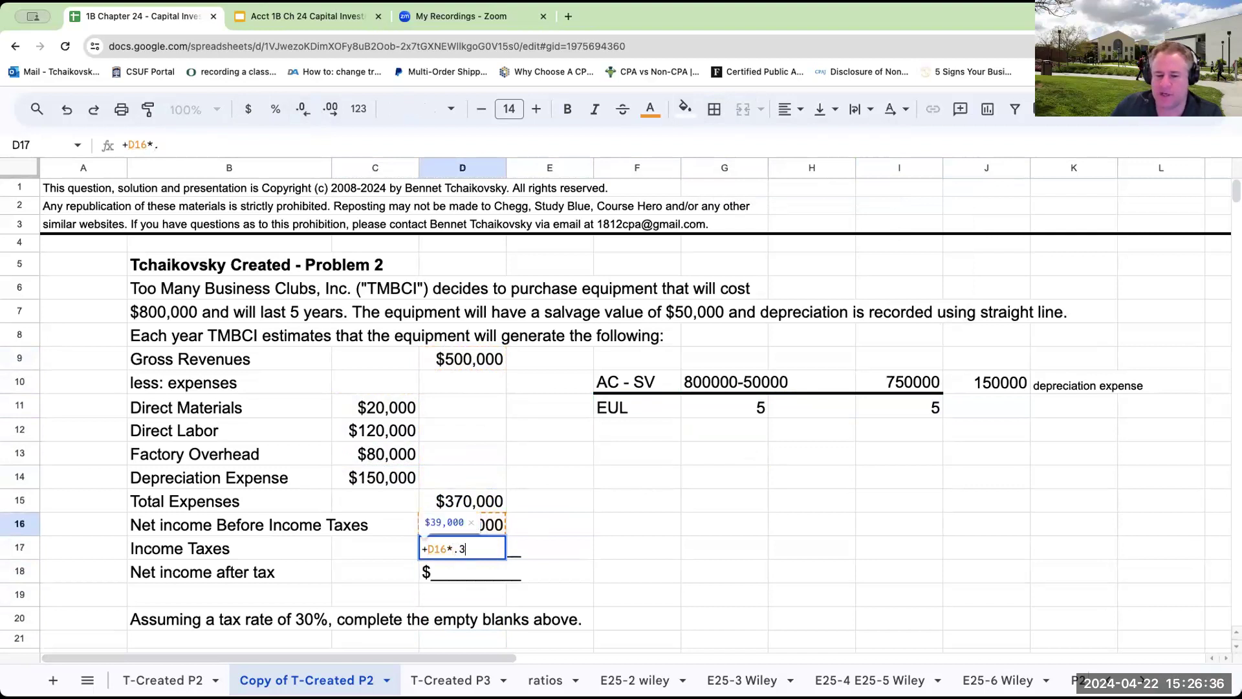
key("Tab")
Step: Note the tax calculation as 30% * 130,000 in E17, beside the Income Taxes amount
type("30% ")
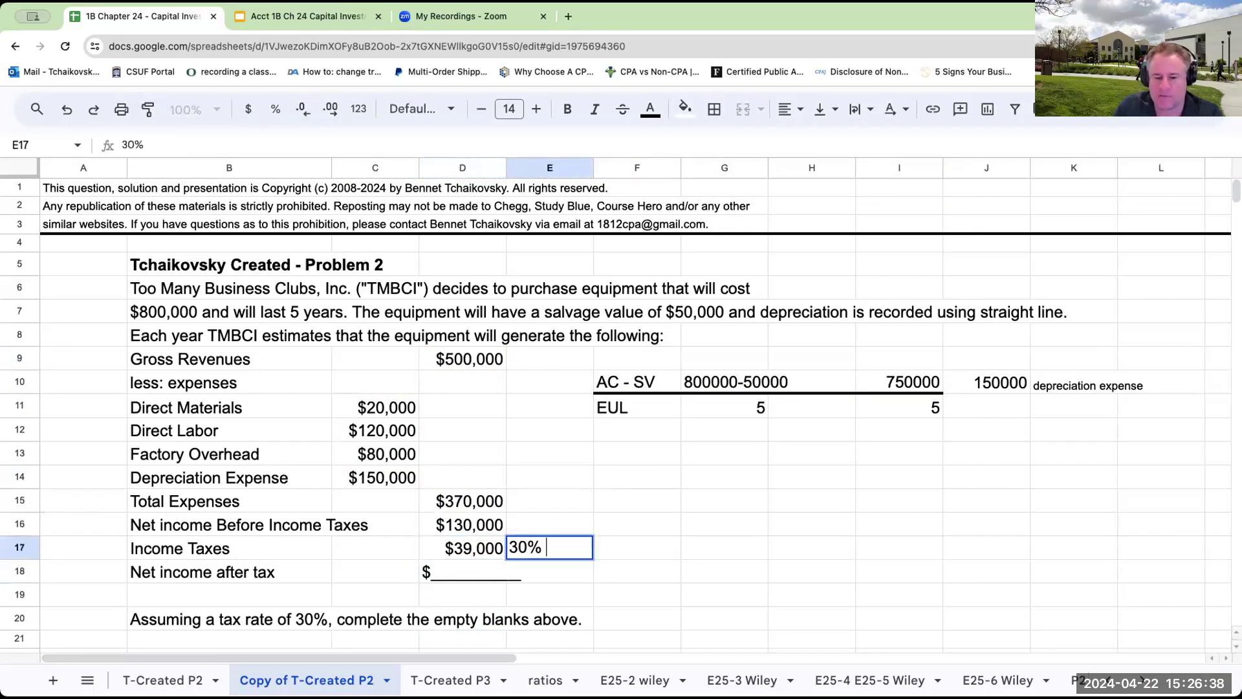
type("* 130,000")
key("Return")
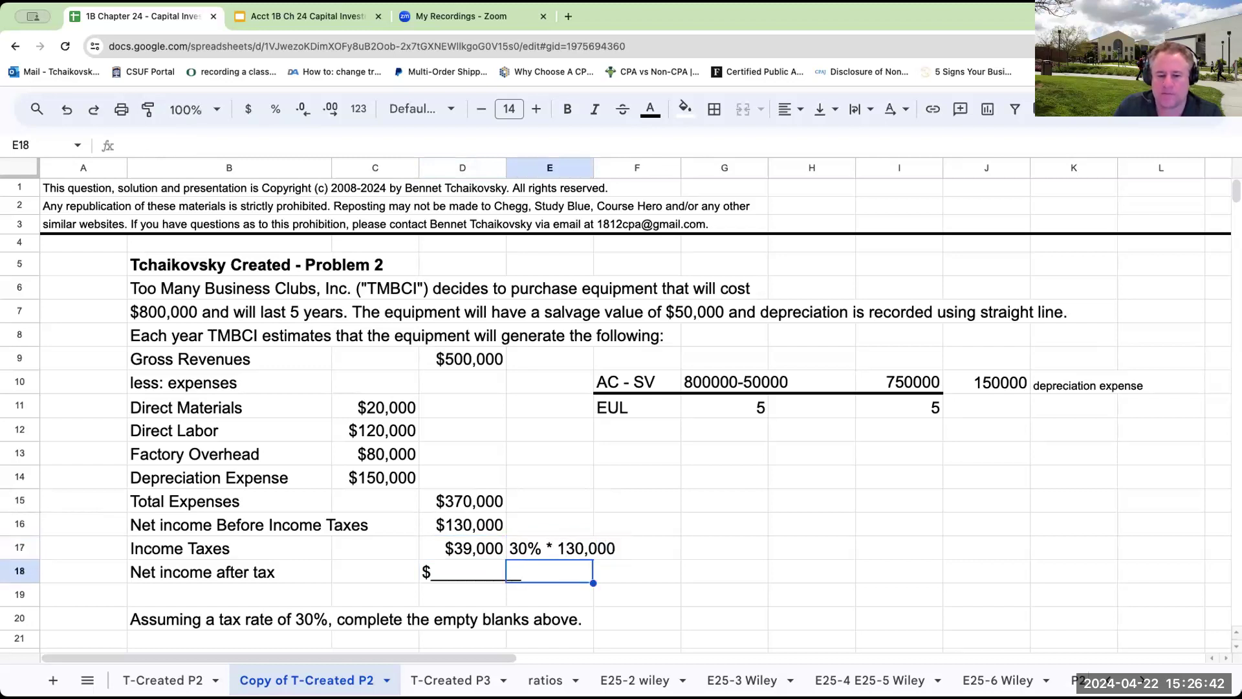
Step: Calculate Net income after tax in D18 by subtracting Income Taxes in D17 from D16
key("Left")
type("+D16-D17")
key("Return")
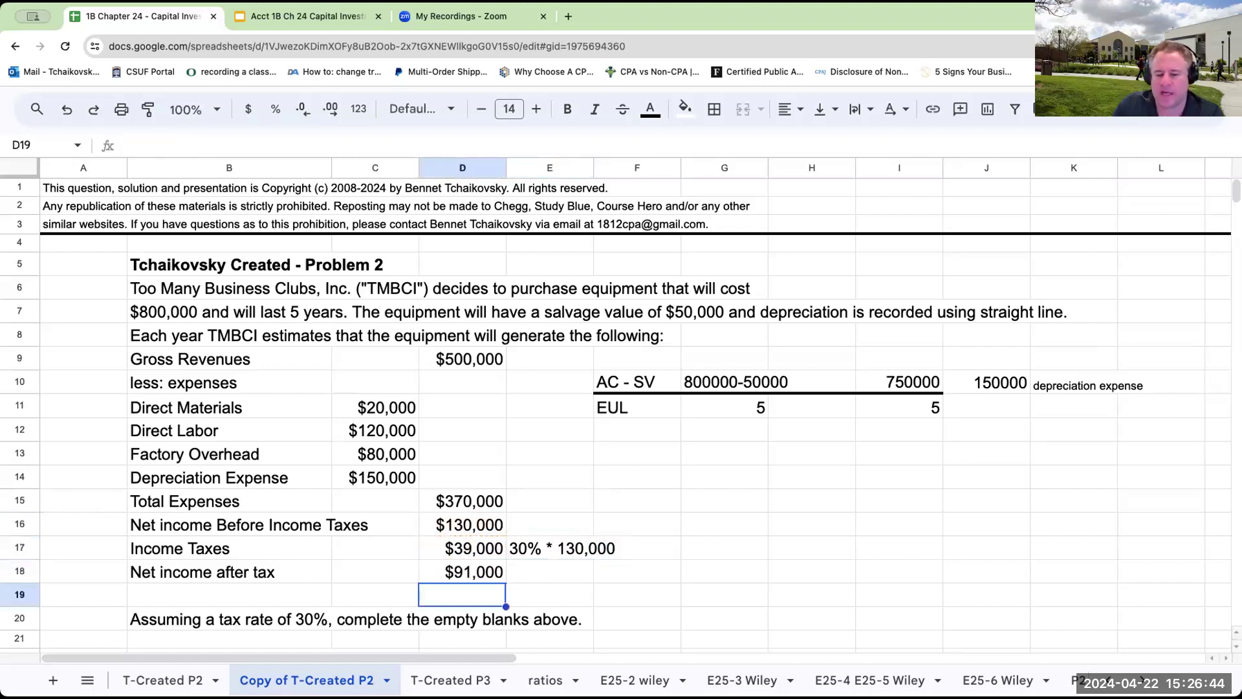
Step: Move the depreciation working from F10:K11 to the range starting at I9
left_click(550, 571)
left_click_drag(638, 382, 1114, 403)
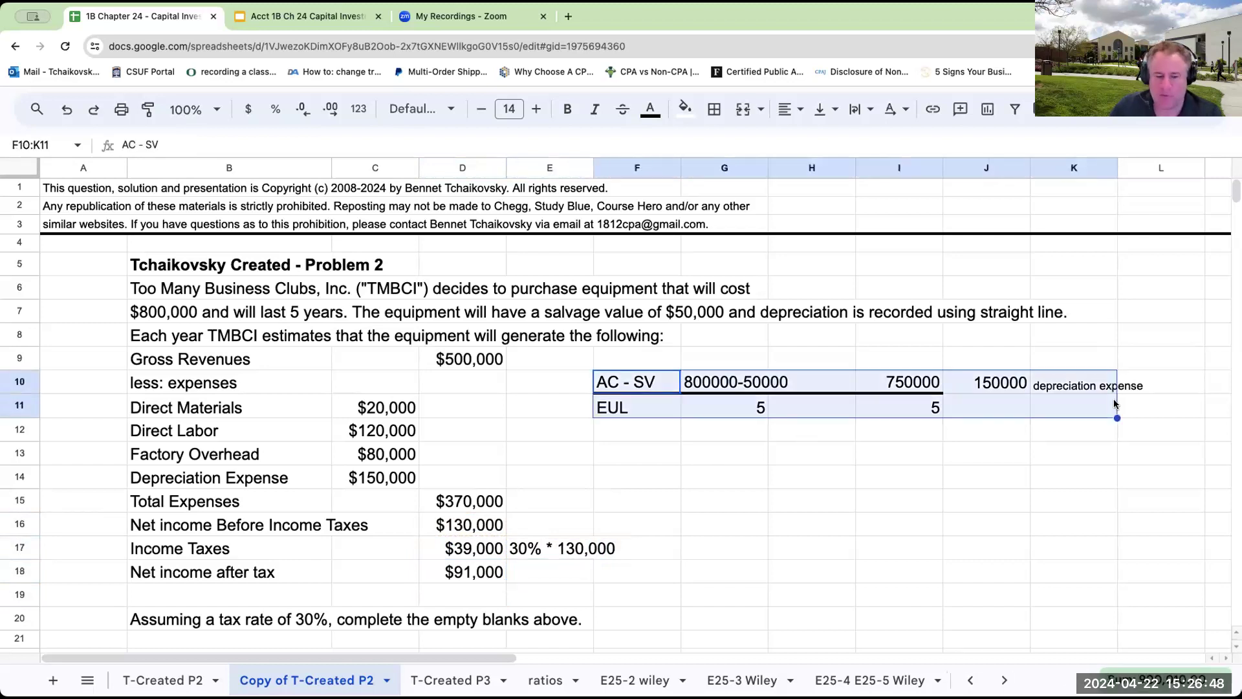
left_click_drag(914, 369, 907, 367)
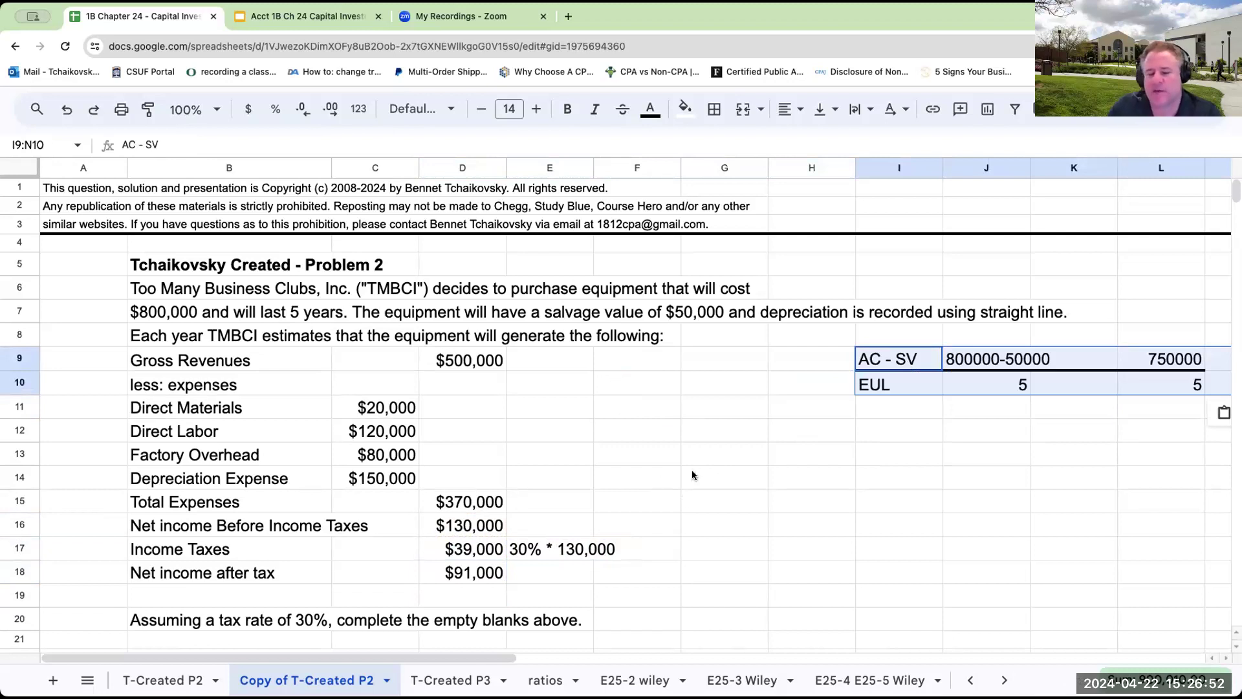
scroll(689, 466, "down", 2)
scroll(689, 465, "up", 2)
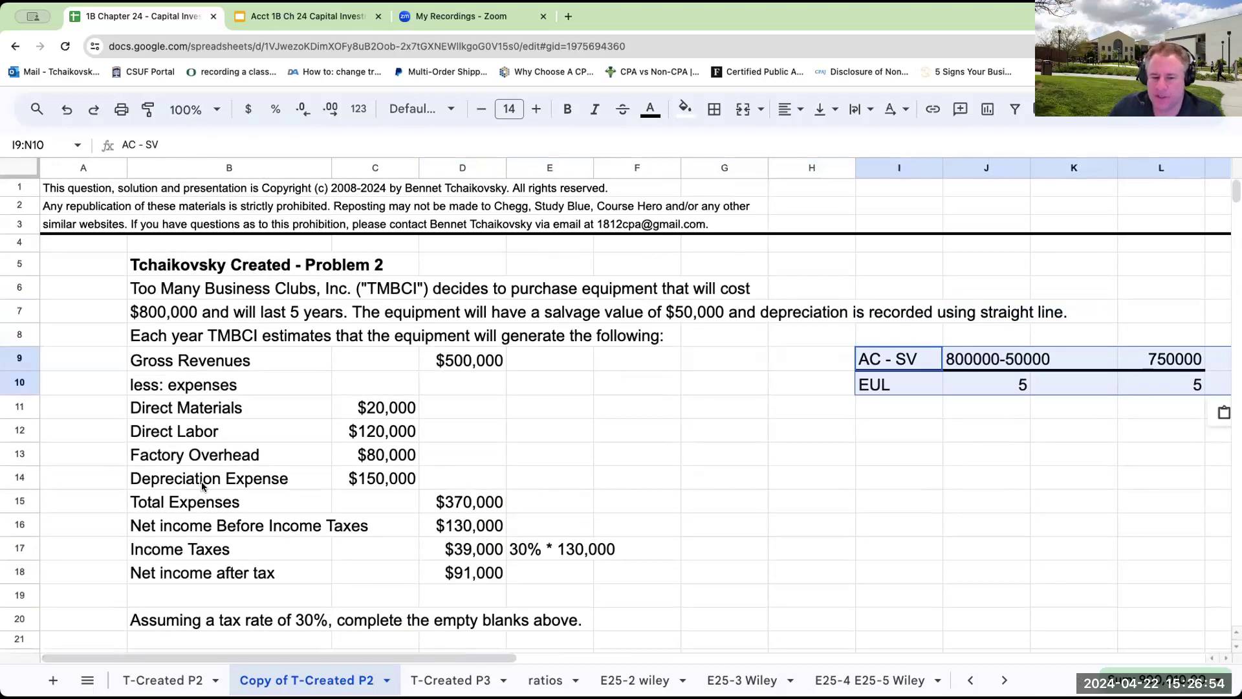
Step: Label the Gross Revenues row with the reference letter a in A9
left_click(94, 407)
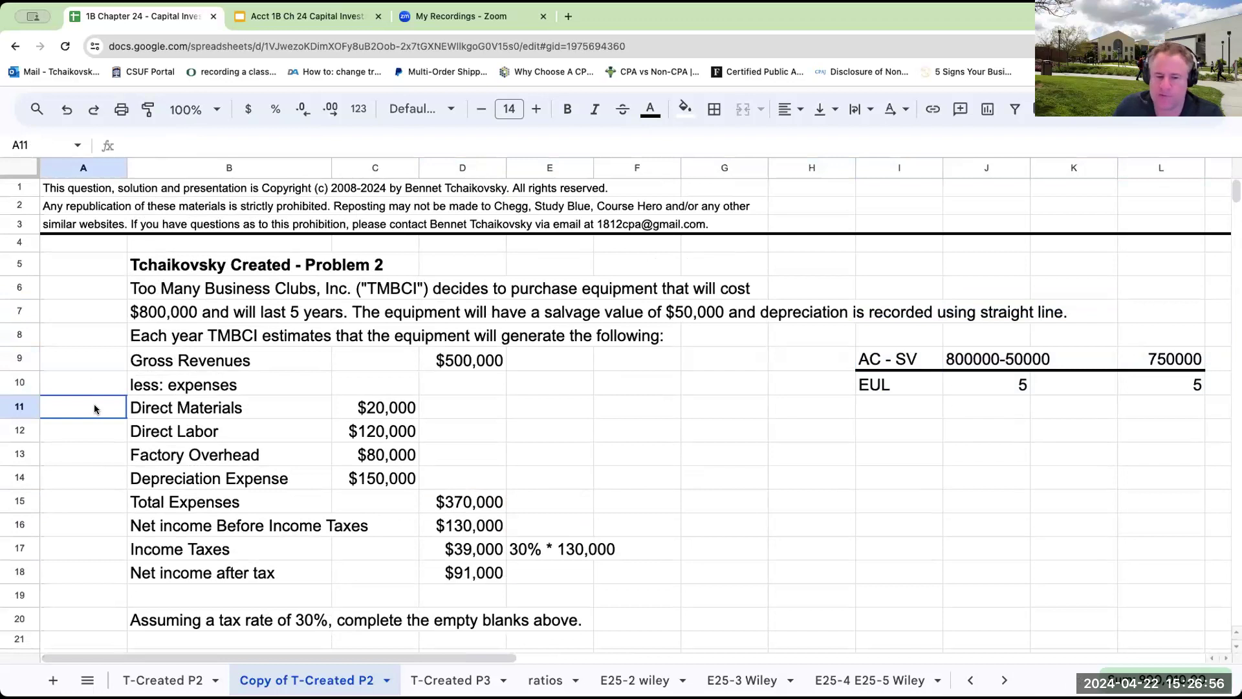
key("Up")
key("Up")
type("a")
key("Down")
Step: Label the four expense rows a1, a2, a3 and a4 in A11 through A14
key("Down")
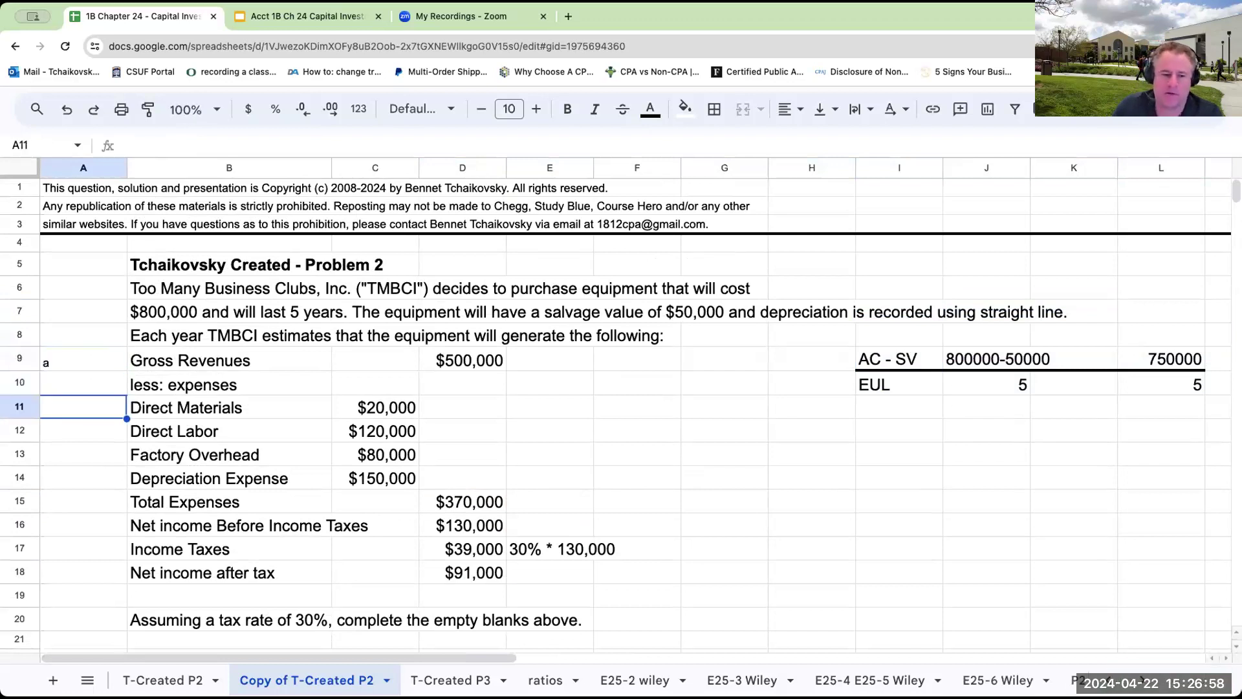
type("a1")
key("Return")
type("a2")
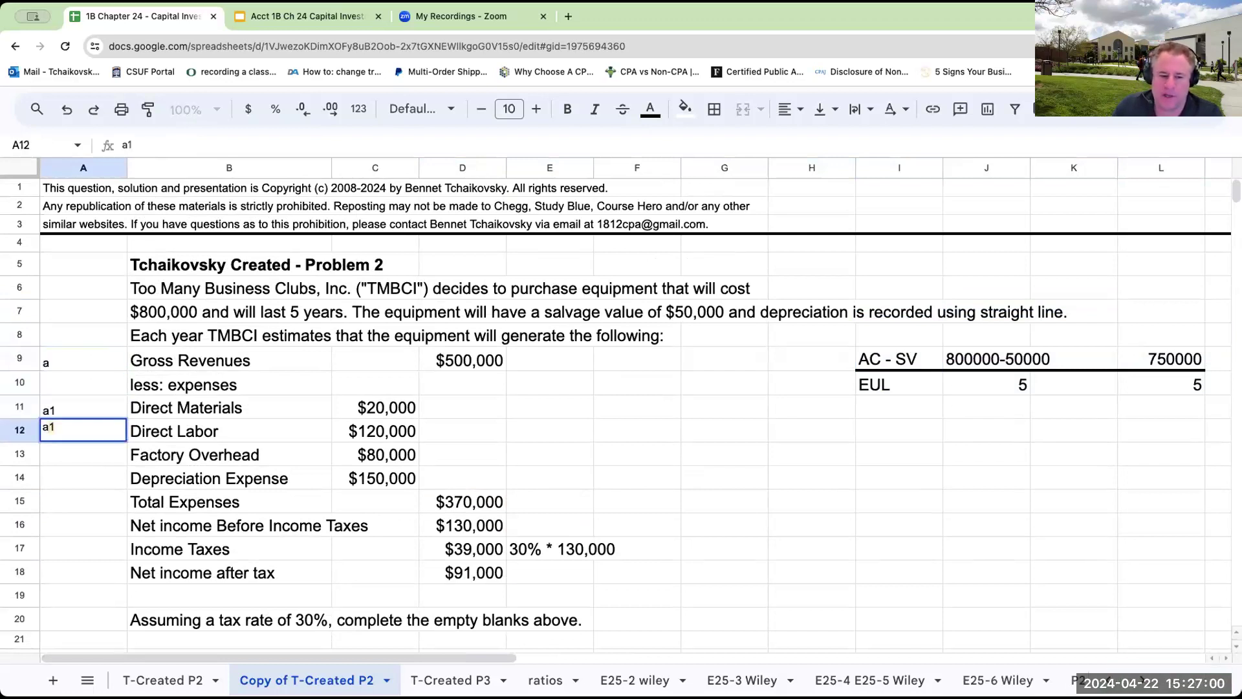
key("Return")
type("a3")
key("Return")
type("a4")
key("Return")
Step: Label the Total Expenses row in A15 with b= a1+a2+a3+a4
type("b= a")
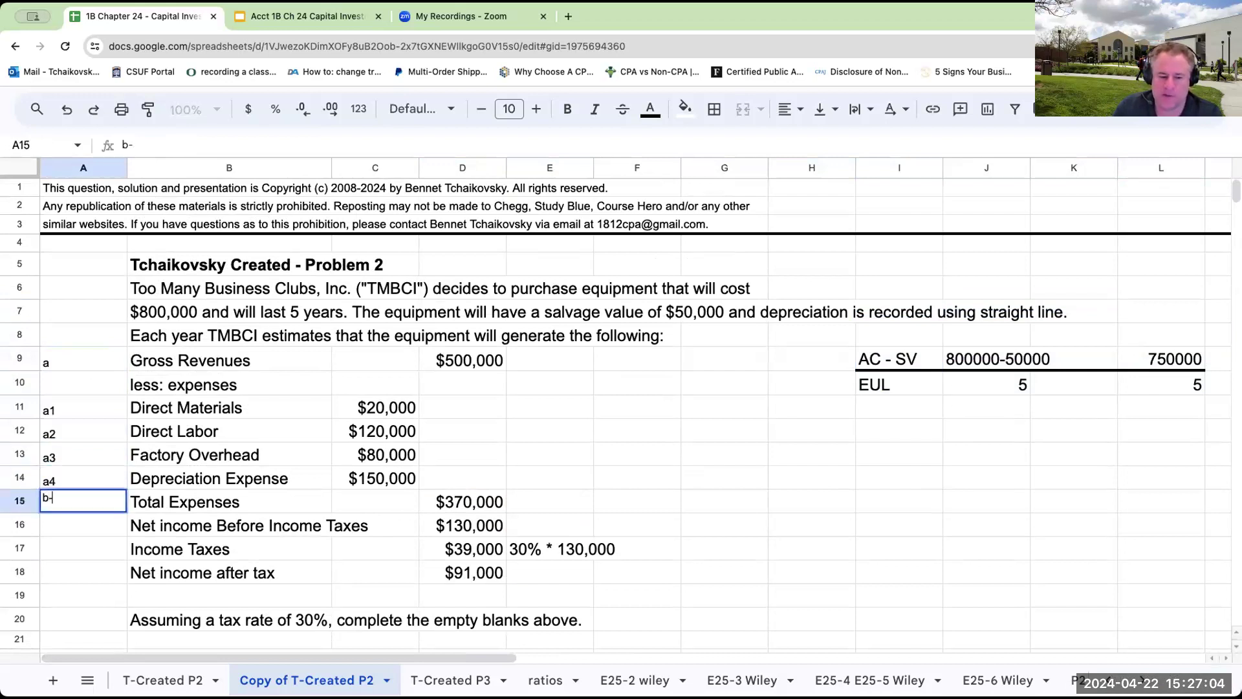
type("1+")
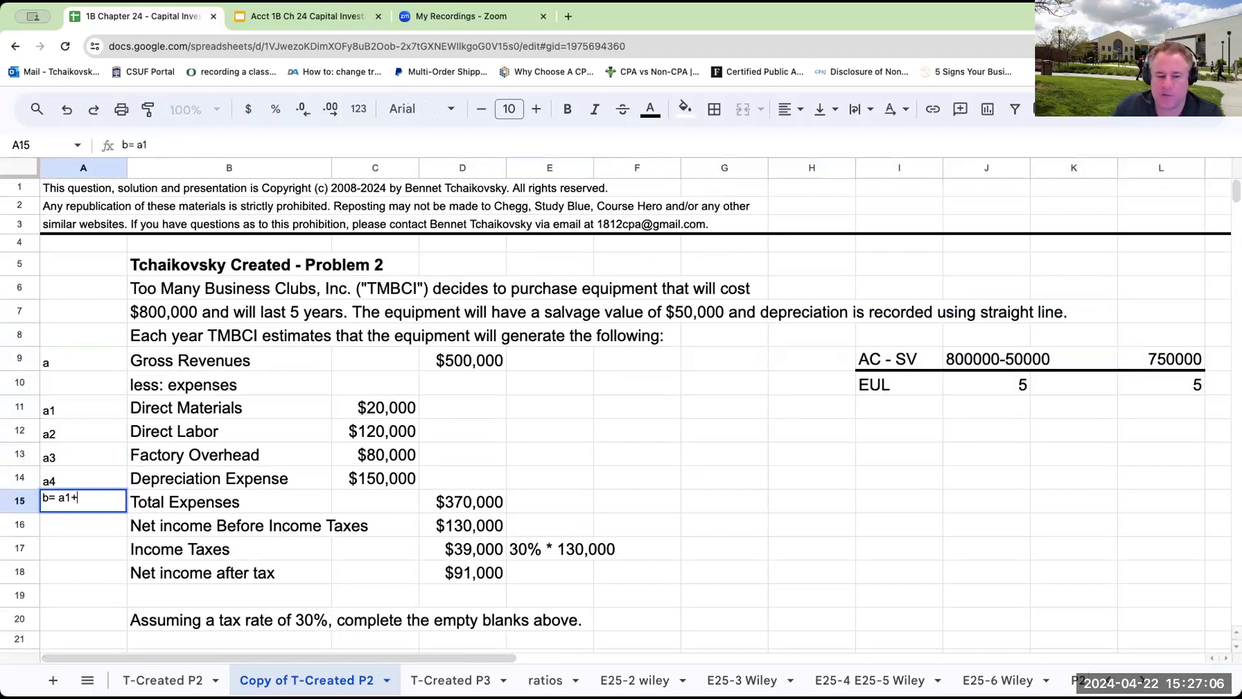
type("a2")
key("BackSpace")
key("BackSpace")
type("a2")
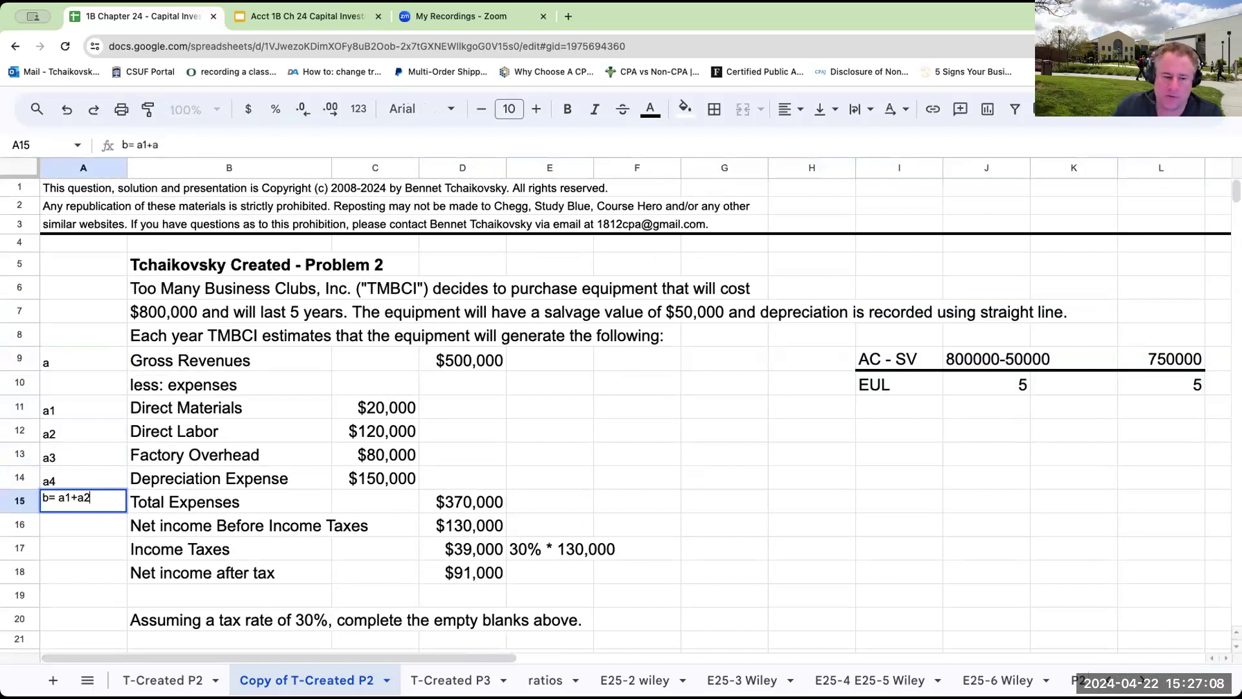
type("+a3+ar")
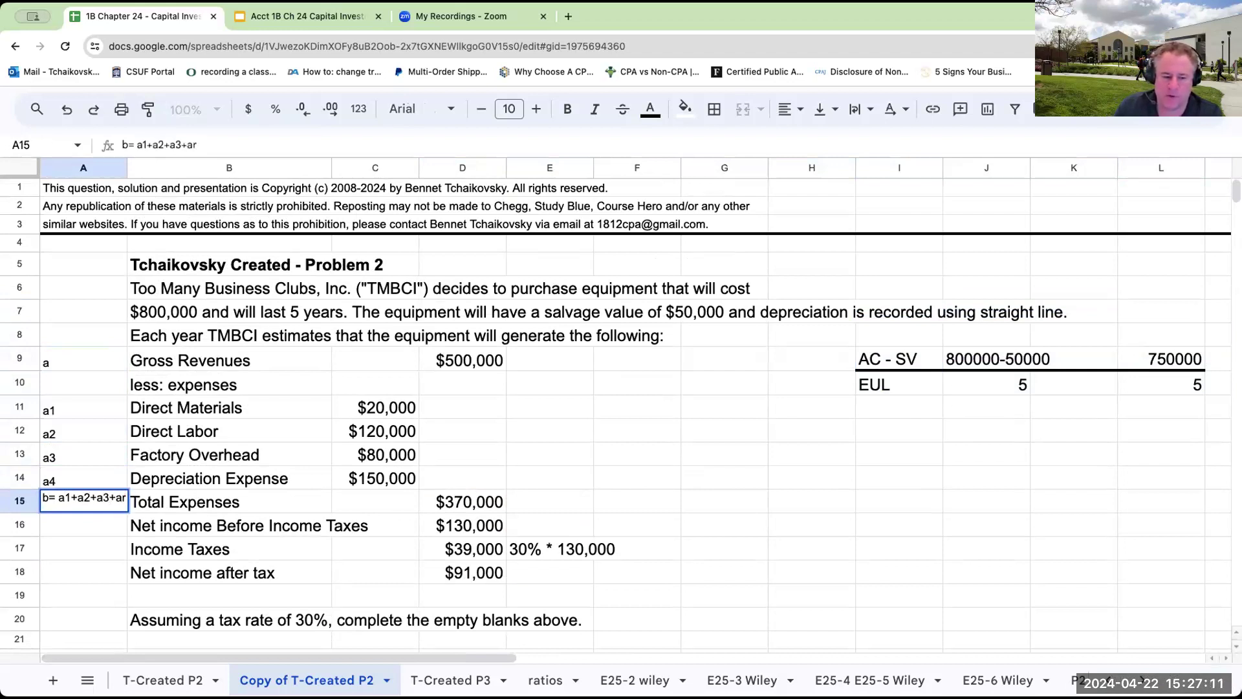
key("BackSpace")
type("4")
key("Return")
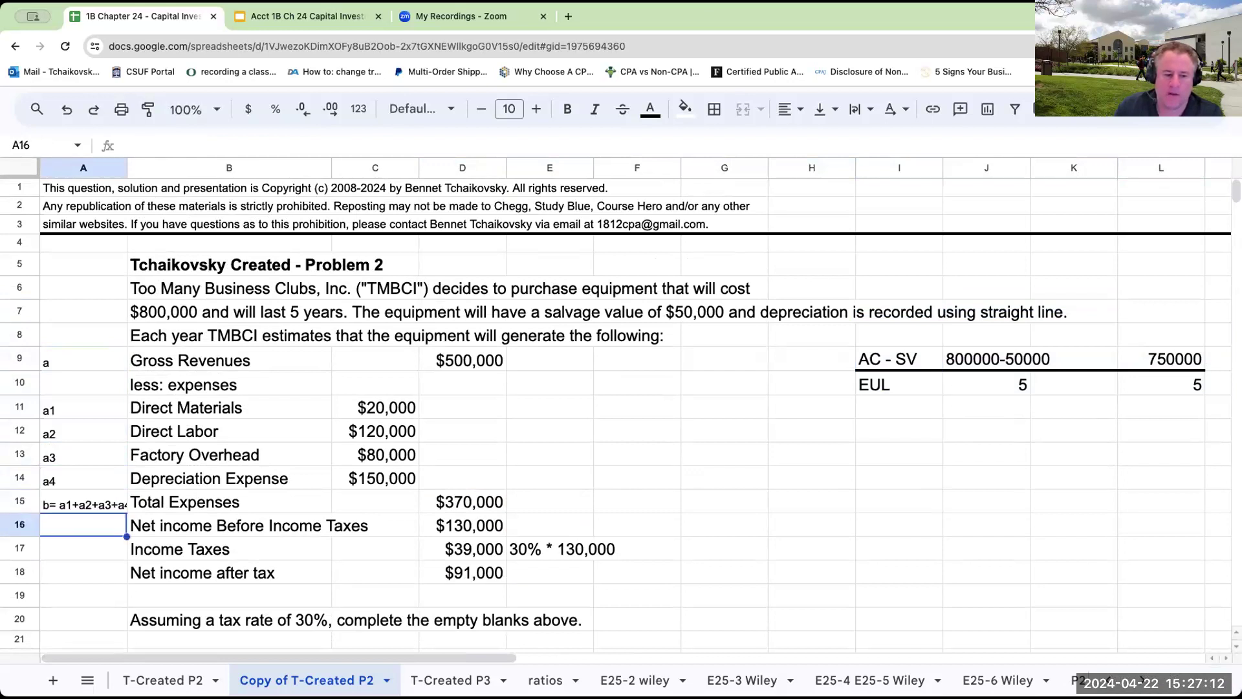
Step: Label the Net income Before Income Taxes row in A16 with a-b=c
type("a")
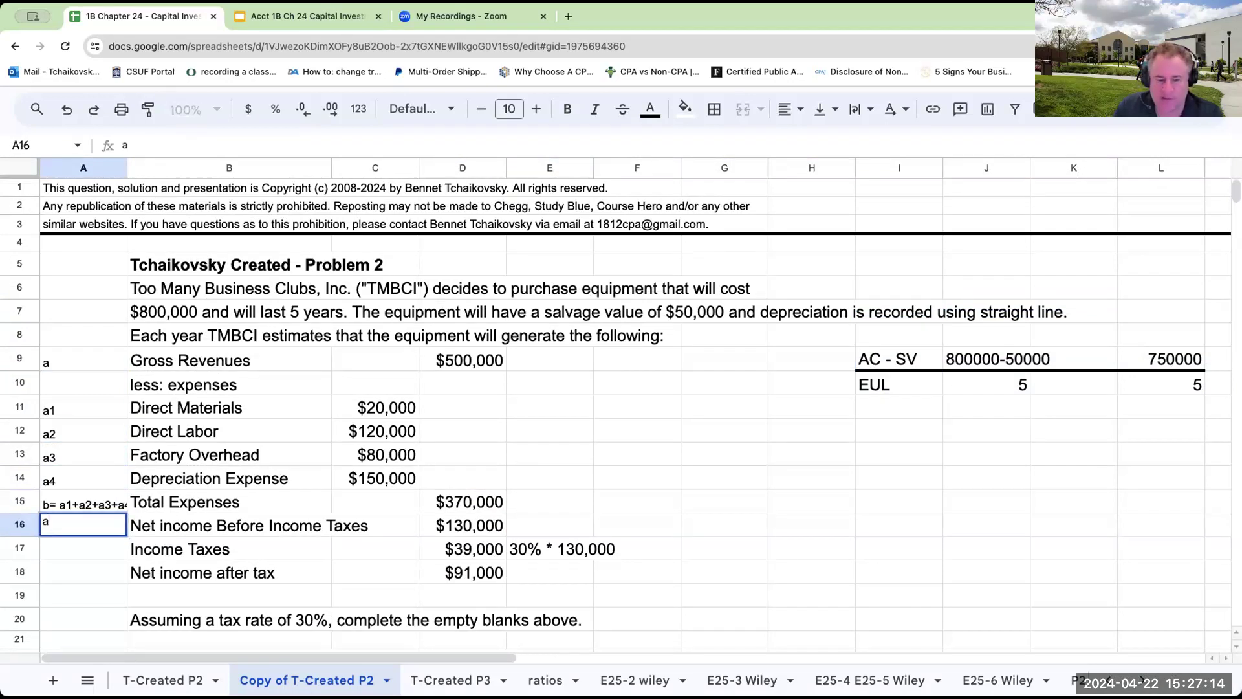
type("-b=")
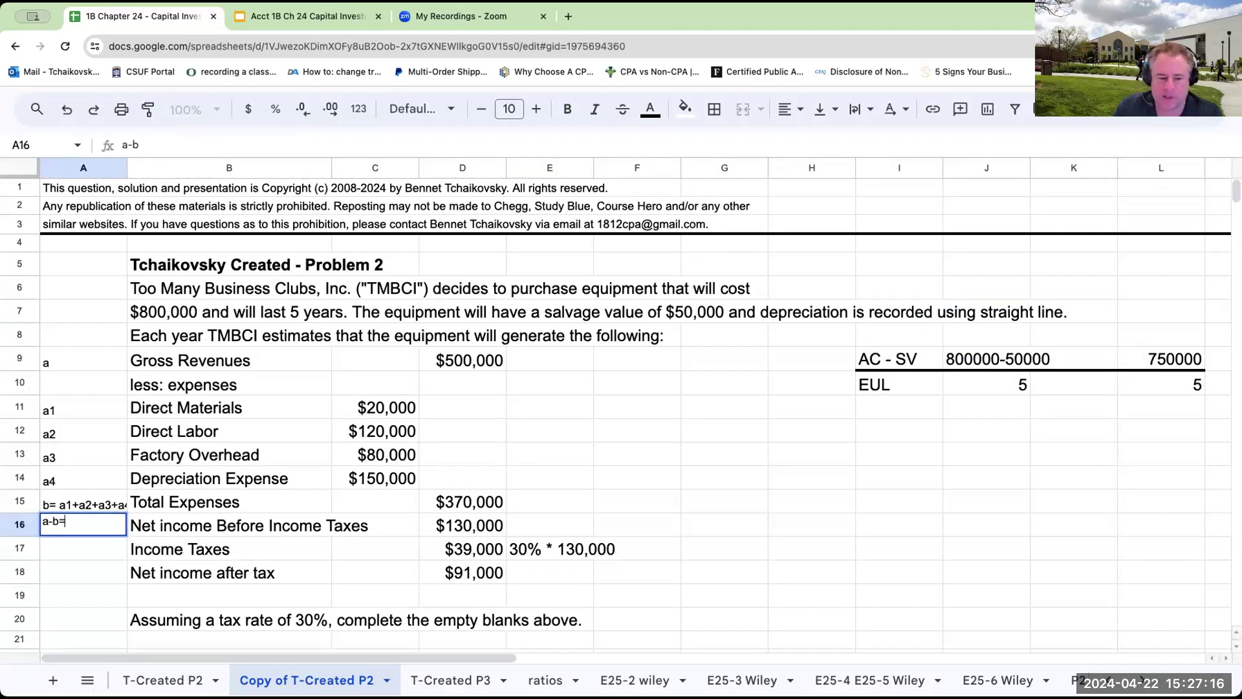
type("c")
key("Return")
Step: Label the Income Taxes row with c*30% = d in A17 and Net income after tax with c-d=e in A18
type("c*")
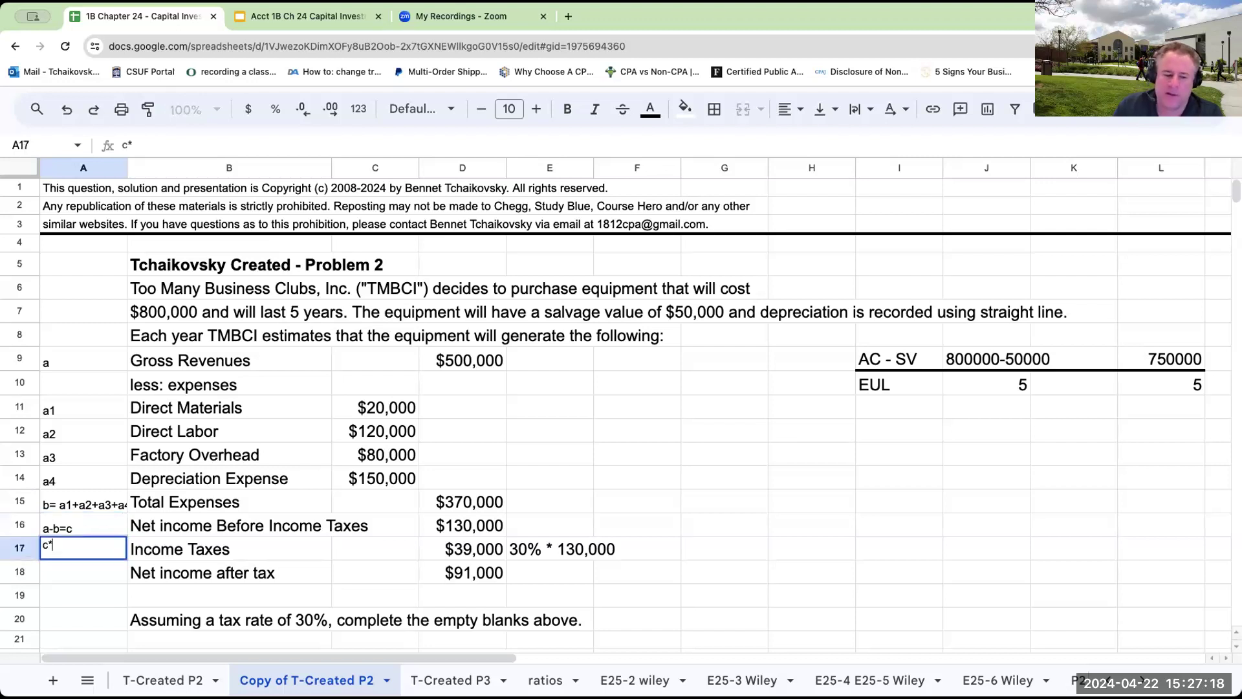
type("30% =")
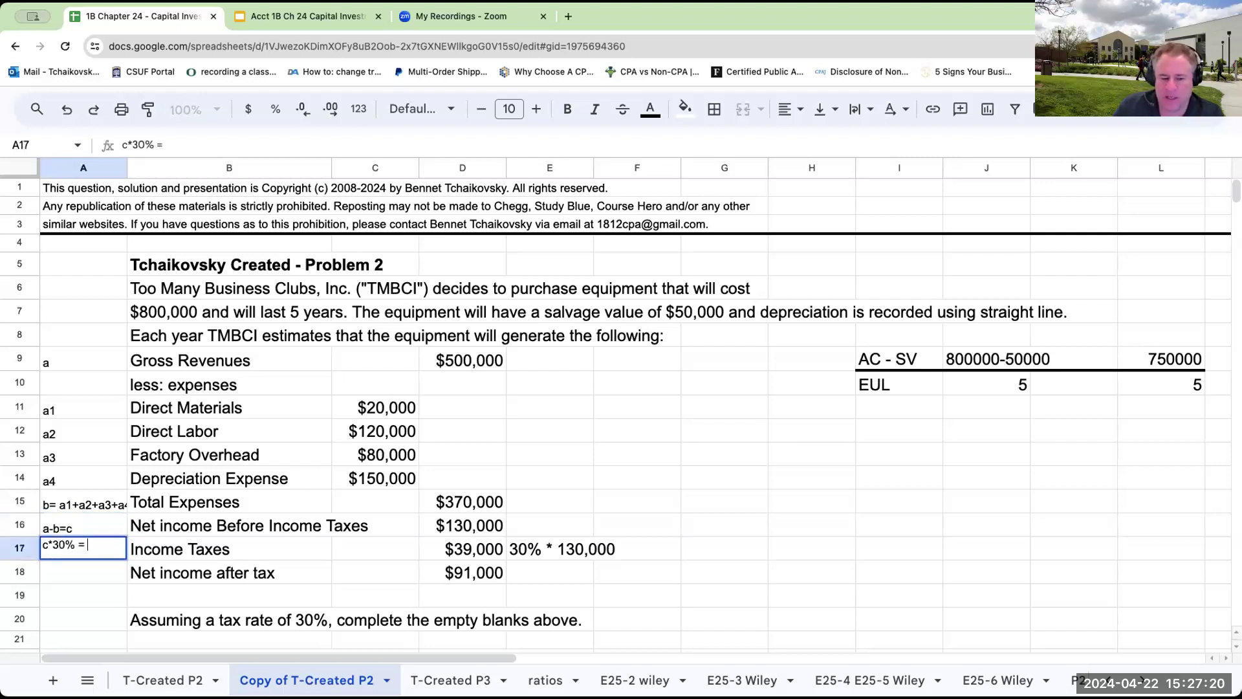
type(" d")
key("Return")
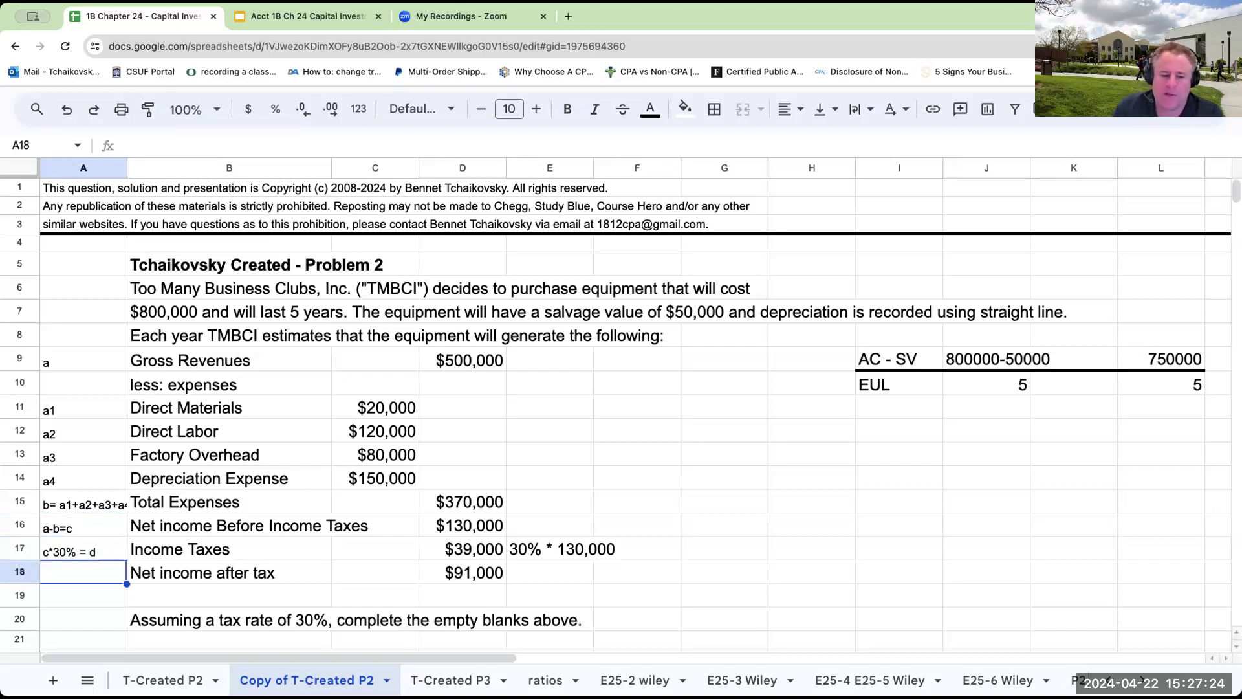
type("c-d=e")
key("Return")
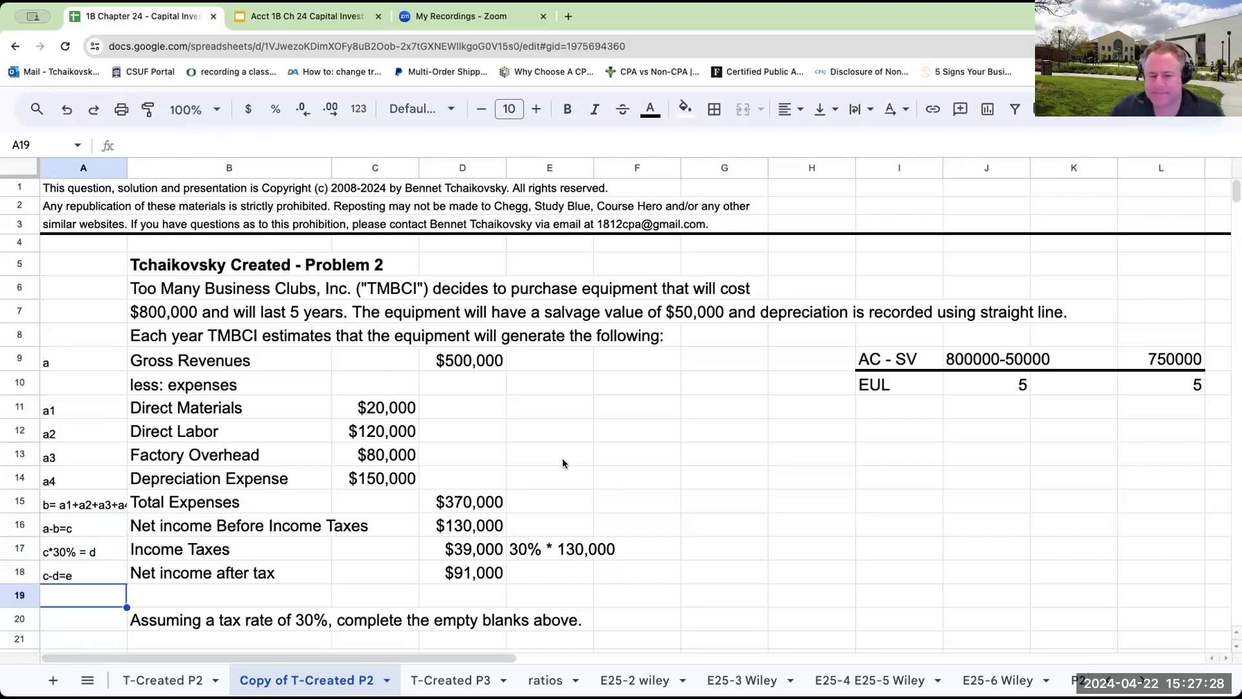
Step: Start the annual net cash flow working by bringing Gross Revenues from D9 into G9 by cell reference
scroll(647, 460, "down", 3)
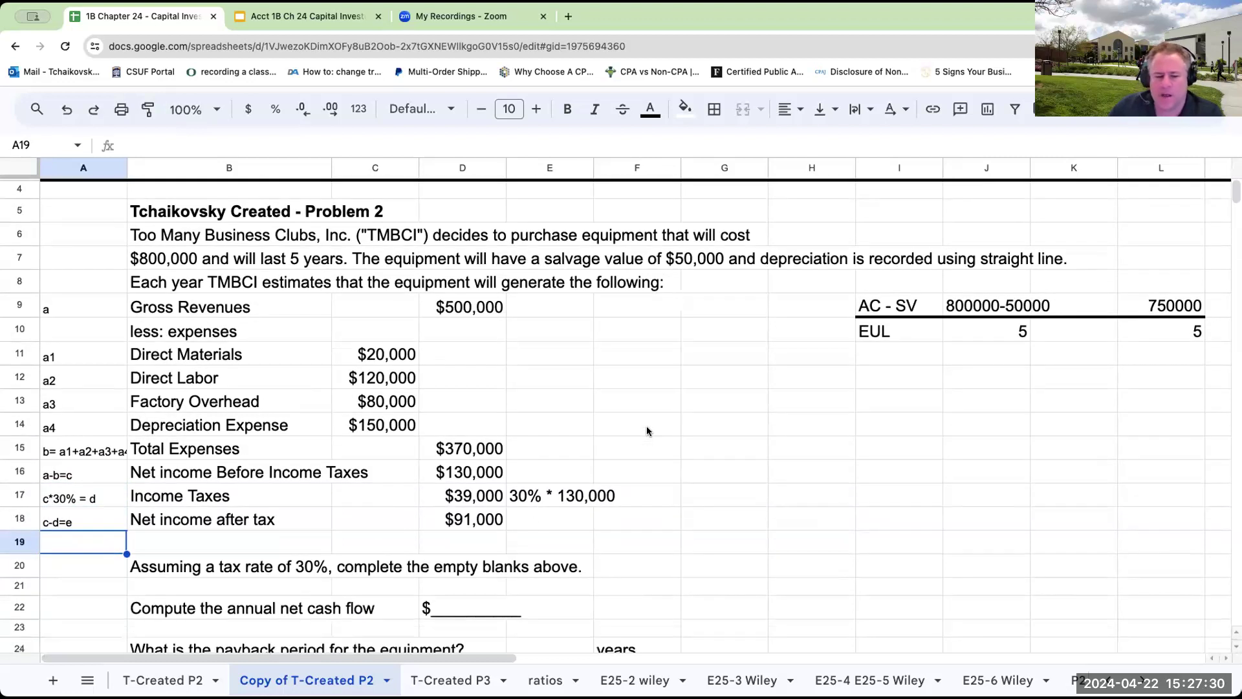
left_click(174, 568)
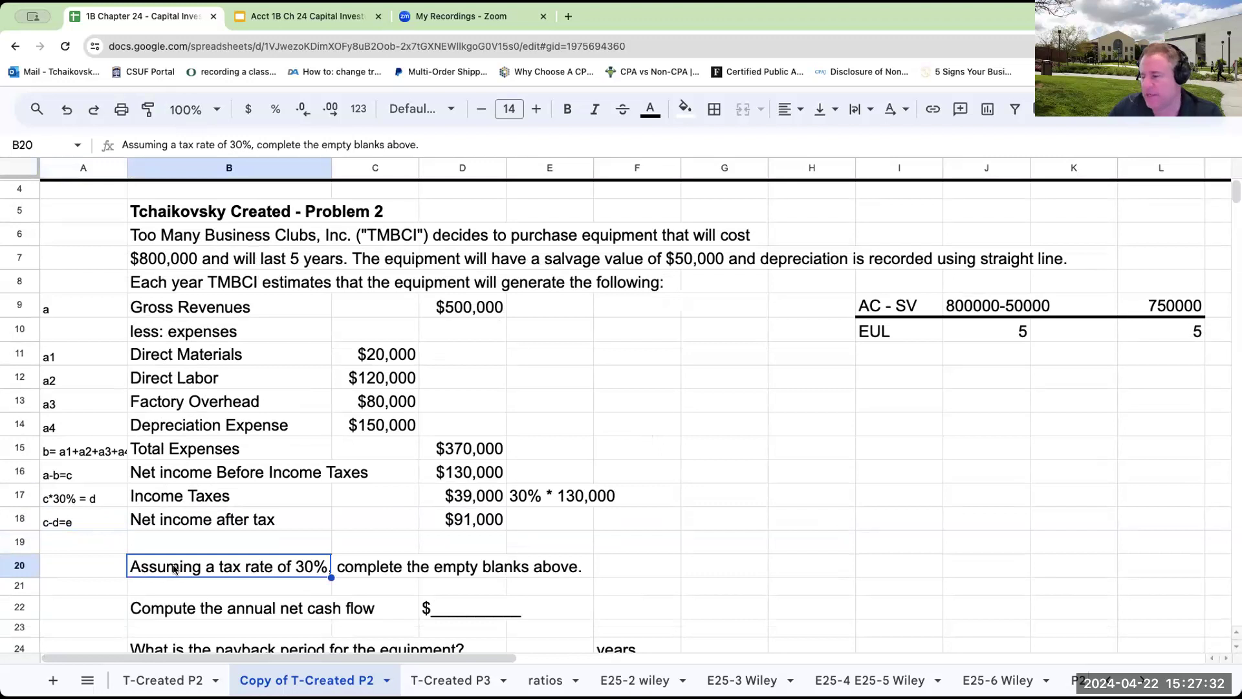
left_click(173, 613)
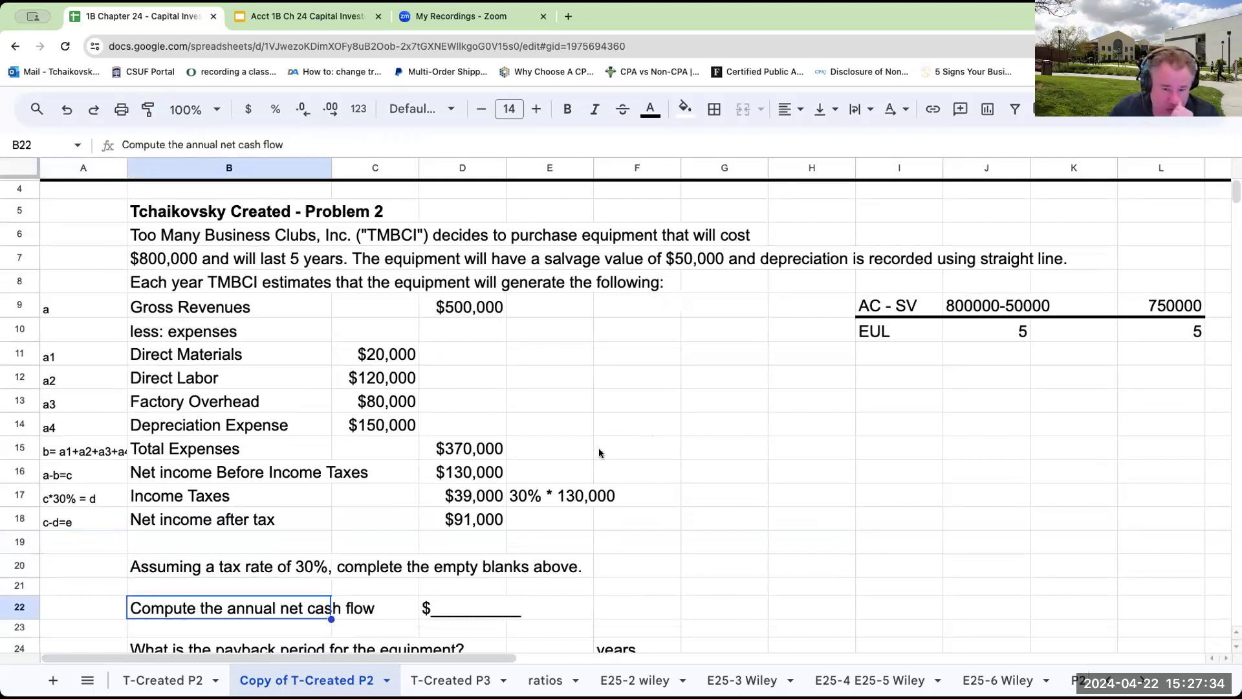
left_click(724, 306)
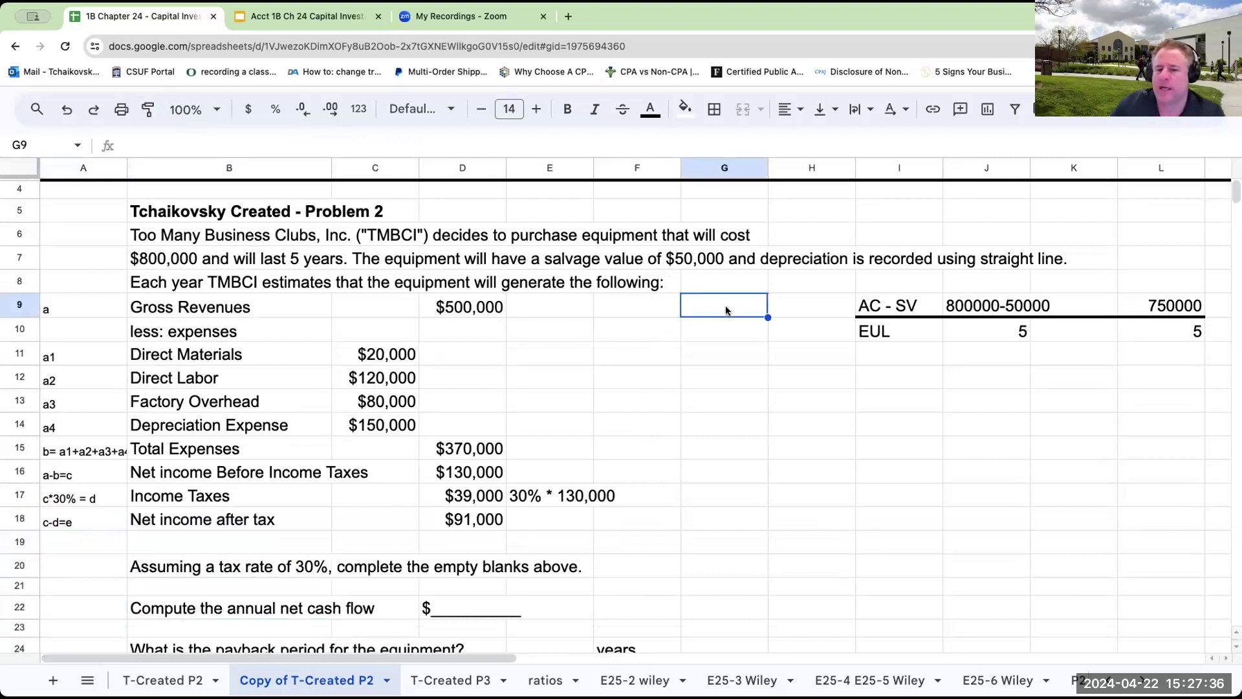
type("=")
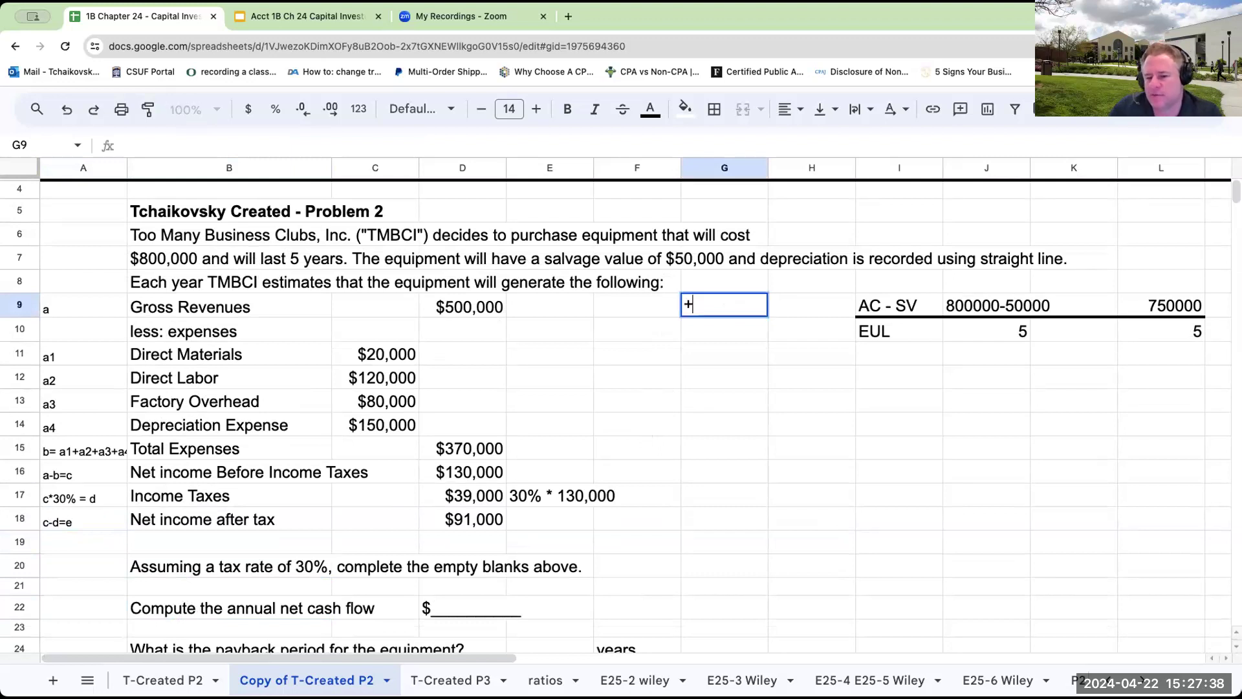
key("Left")
key("Left")
key("Left")
key("Return")
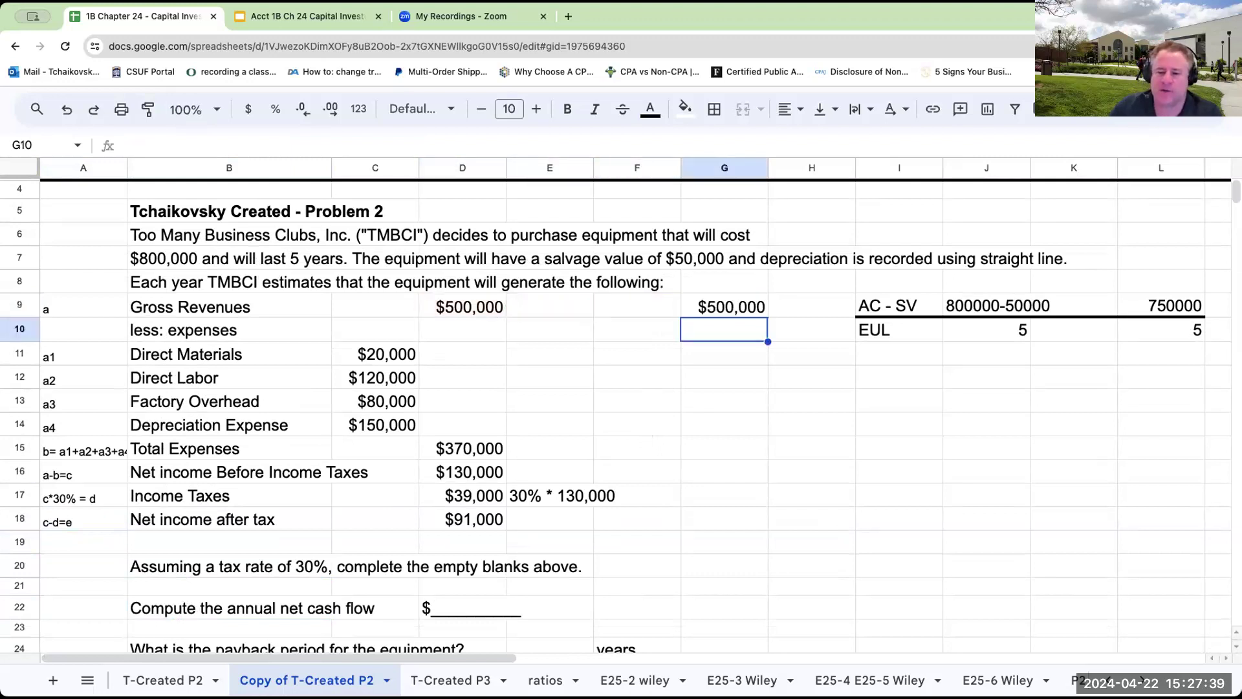
Step: Write the depreciation journal entry accounts, with depreciation expense in I12 and A/D indented below it in J13
left_click(929, 374)
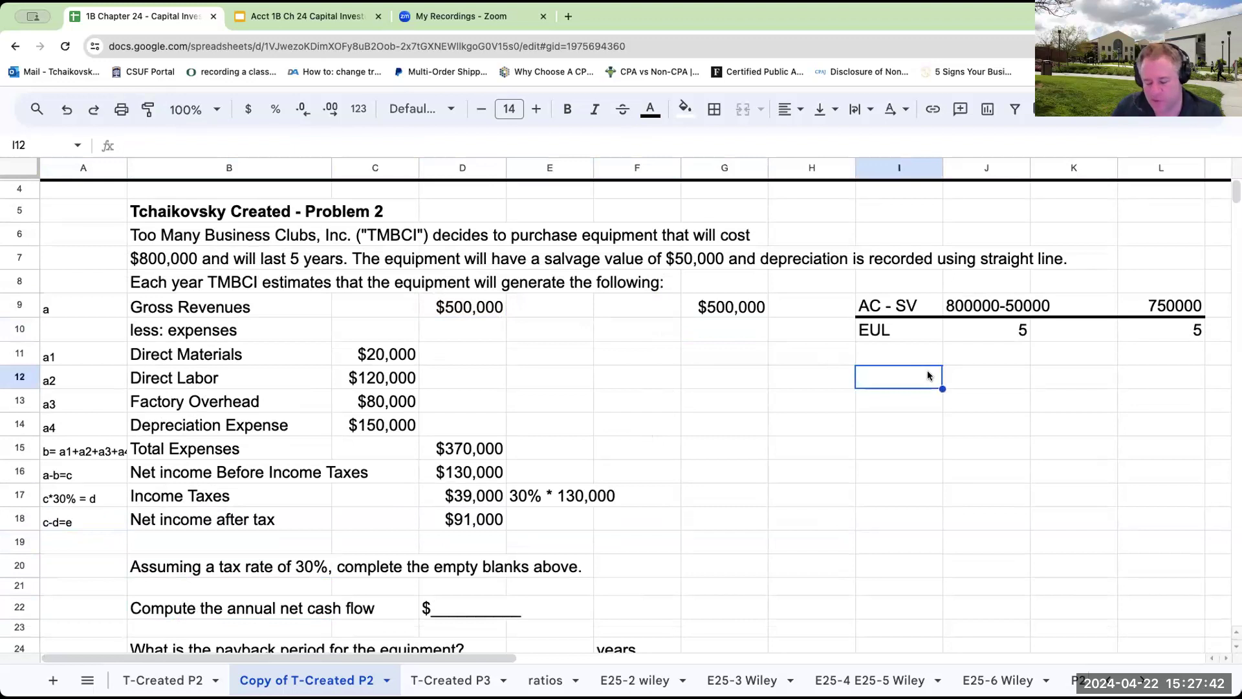
type("depre")
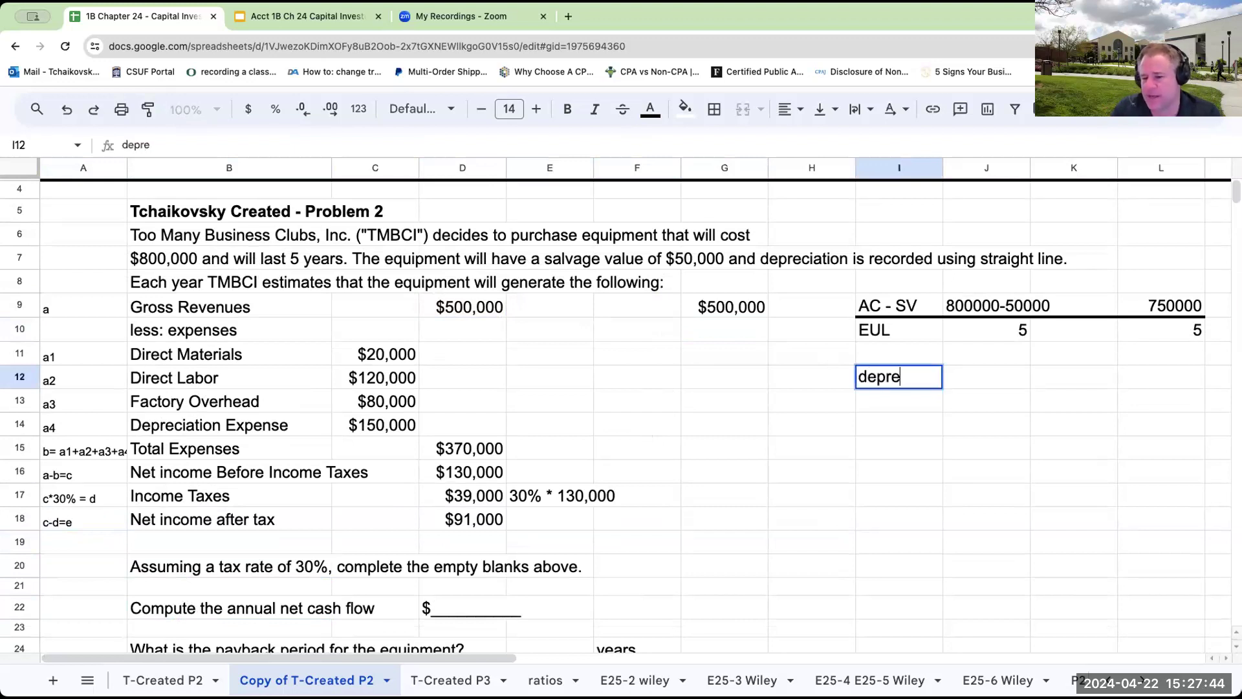
type("ciation expense")
key("Return")
left_click(985, 400)
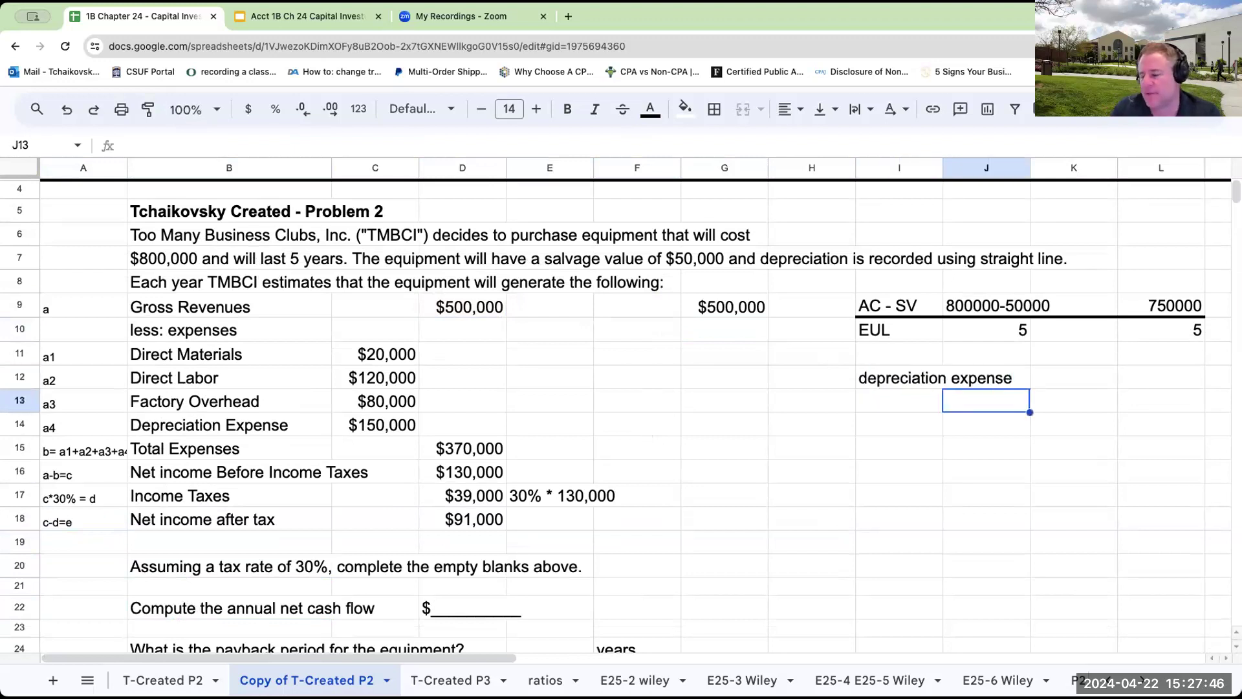
type("A/D-")
key("BackSpace")
key("BackSpace")
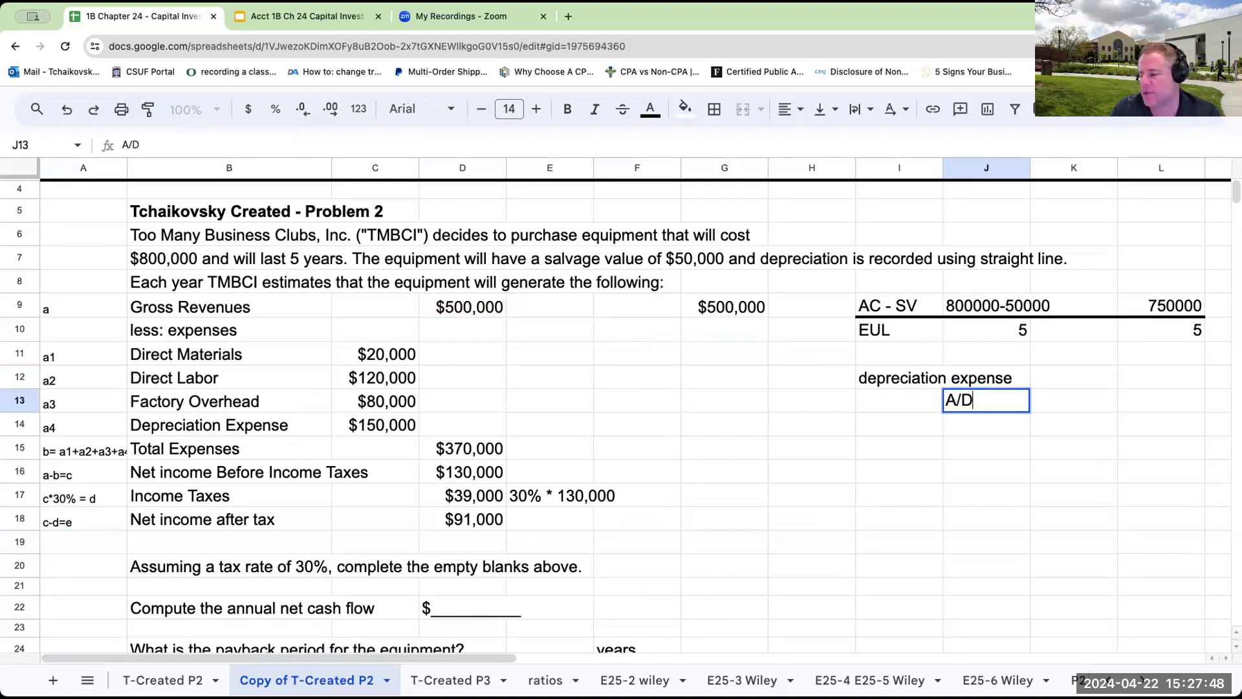
left_click(899, 424)
key("Left")
key("Up")
key("Left")
key("Up")
key("Up")
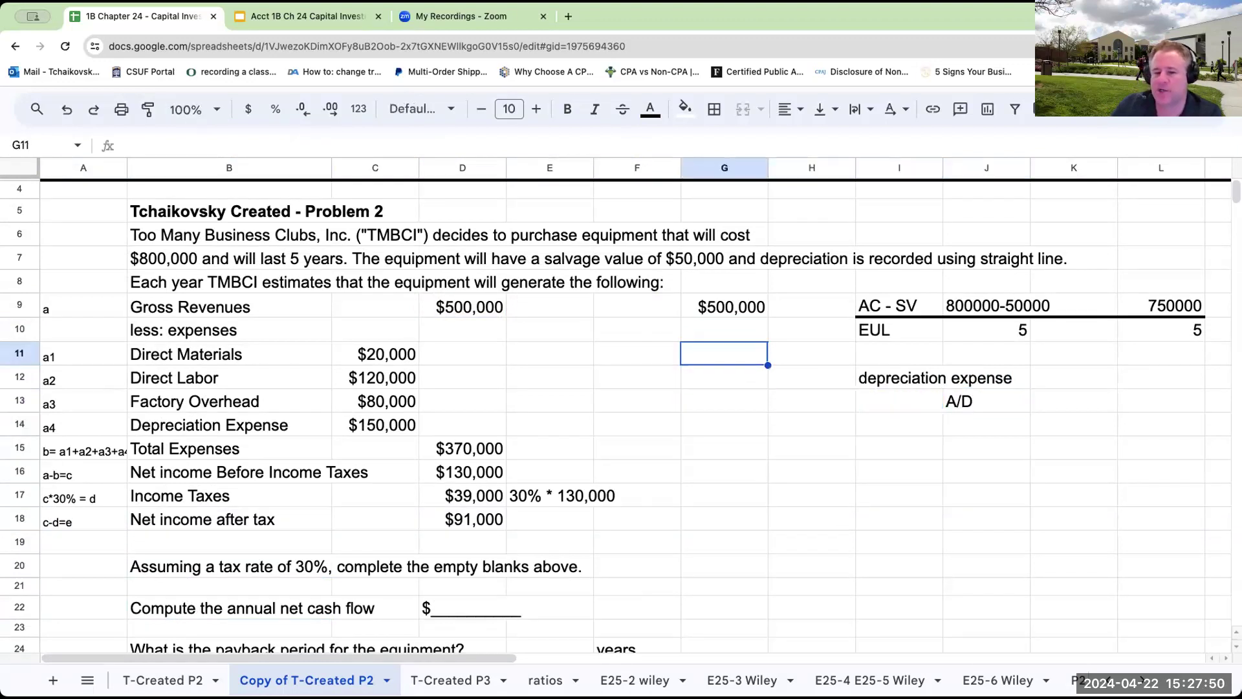
key("Left")
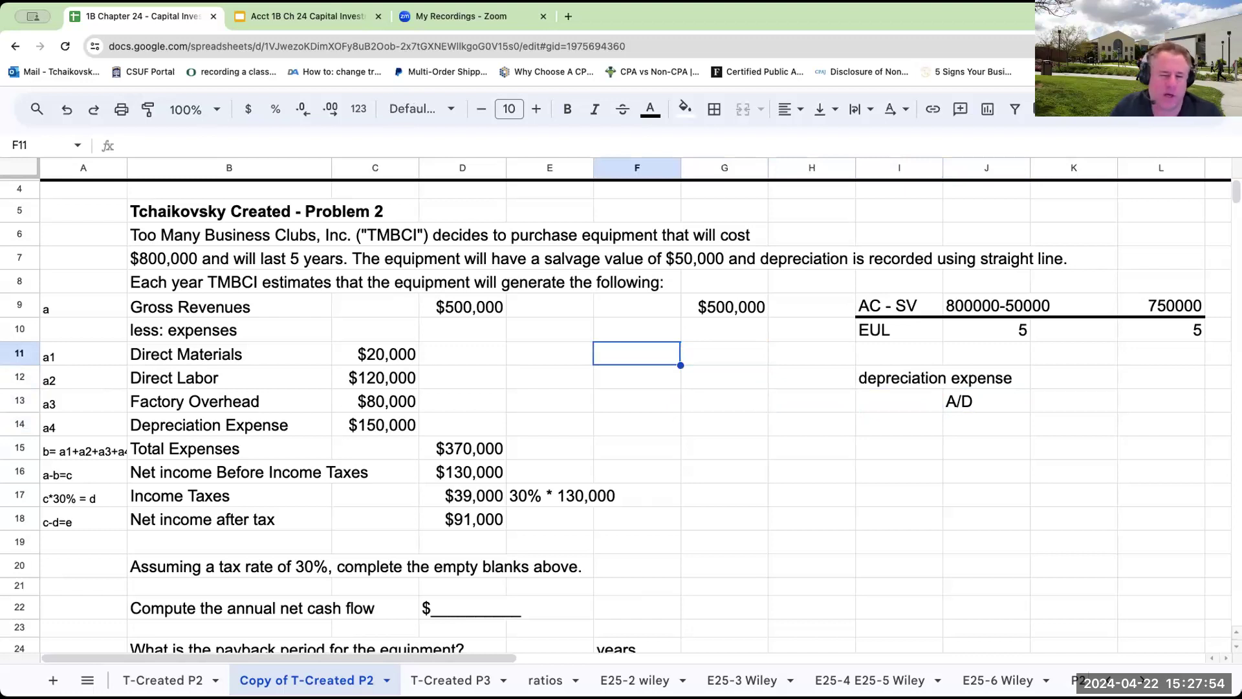
Step: Bring Direct Materials, Direct Labor and Factory Overhead from C11:C13 into F11:F13 by cell reference
type("+")
key("Left")
key("Left")
key("Left")
key("Return")
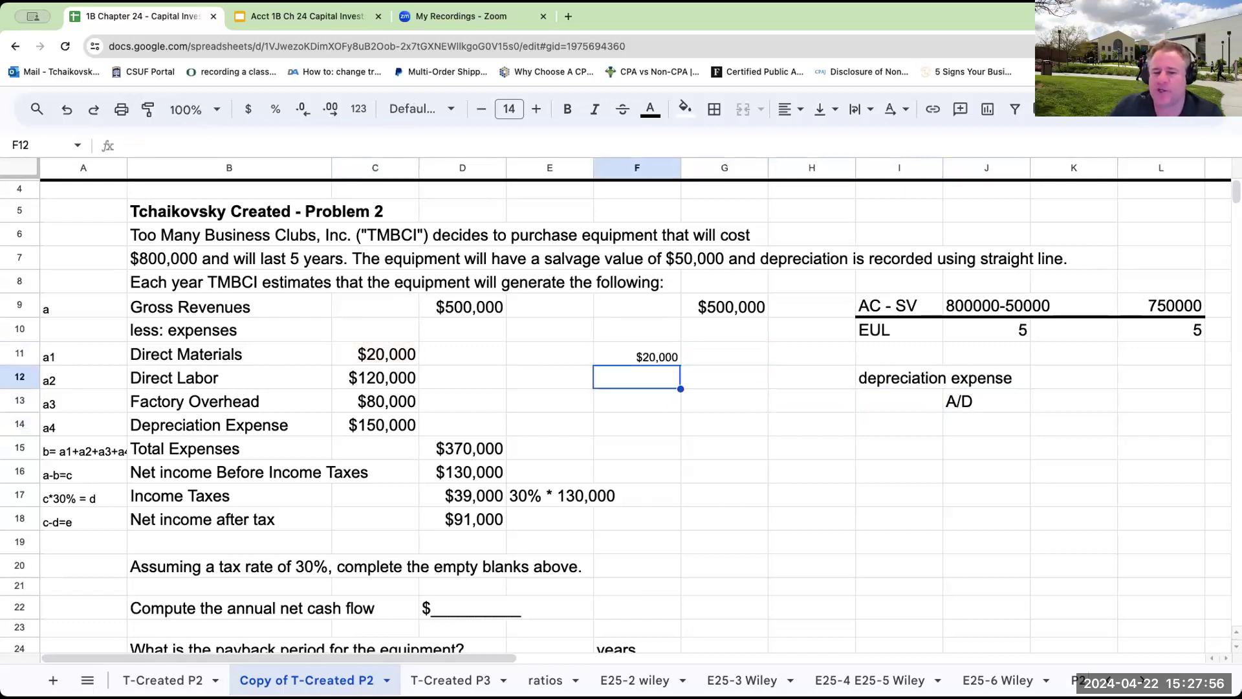
type("+")
key("Left")
key("Left")
key("Left")
key("Return")
type("+")
key("Left")
key("Return")
Step: Total the cash expenses in G15 by adding F11, F12 and F13
left_click(725, 448)
type("+")
key("Left")
key("Up")
key("Up")
key("Up")
key("Up")
type("+")
key("Left")
key("Up")
key("Up")
key("Up")
type("+")
key("Left")
key("Up")
key("Up")
key("Return")
Step: Head the working column with cash flow in G8, above the Gross Revenues amount
key("Up")
key("Up")
key("Up")
key("Up")
key("Up")
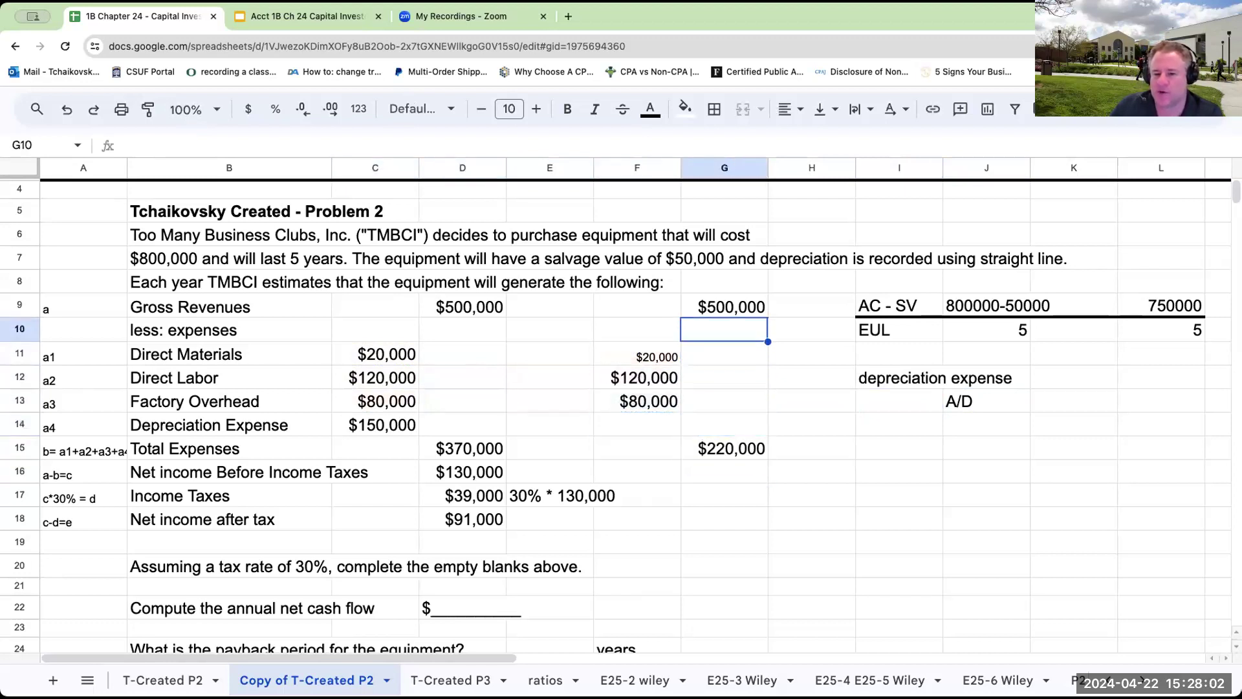
type("cash flow")
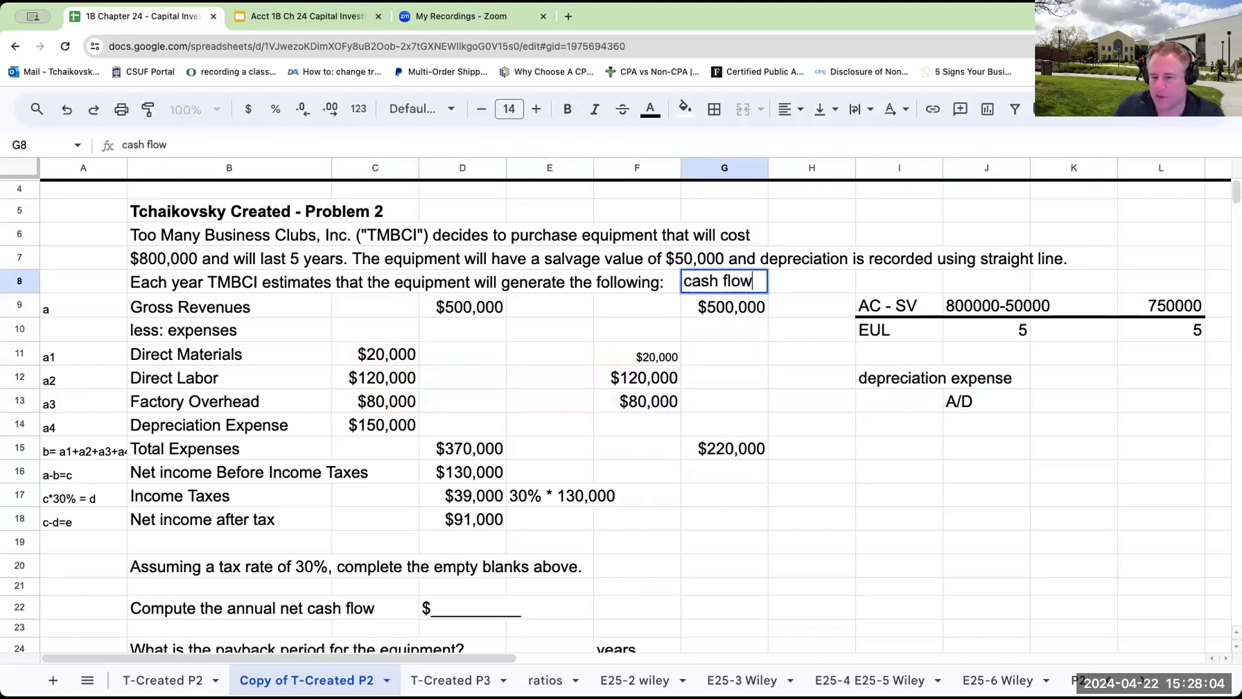
key("Return")
Step: Compute the before-tax cash amount in G16 by subtracting the total expenses in G15 from the revenues in G9
key("Down")
key("Down")
key("Down")
key("Down")
key("Down")
key("Down")
key("Left")
key("Left")
key("Left")
key("Right")
key("Right")
key("Right")
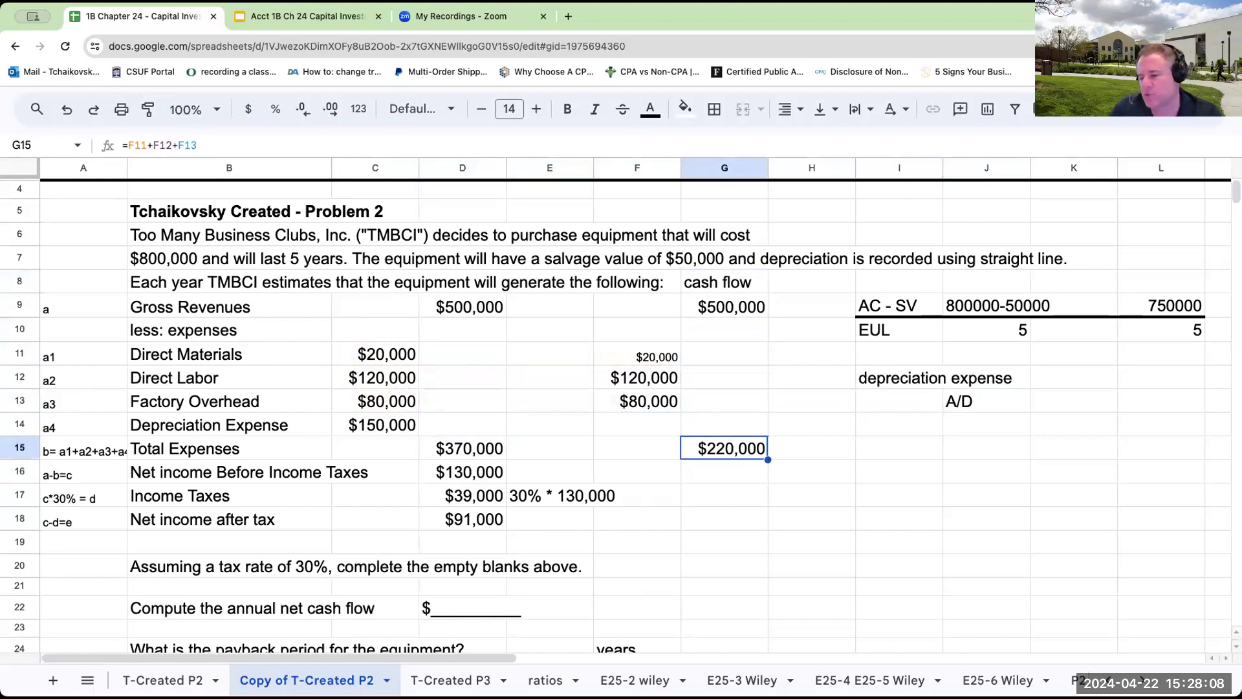
key("Down")
type("+")
key("Up")
key("Up")
key("Up")
key("Up")
key("Up")
key("Up")
type("-")
key("Up")
key("Return")
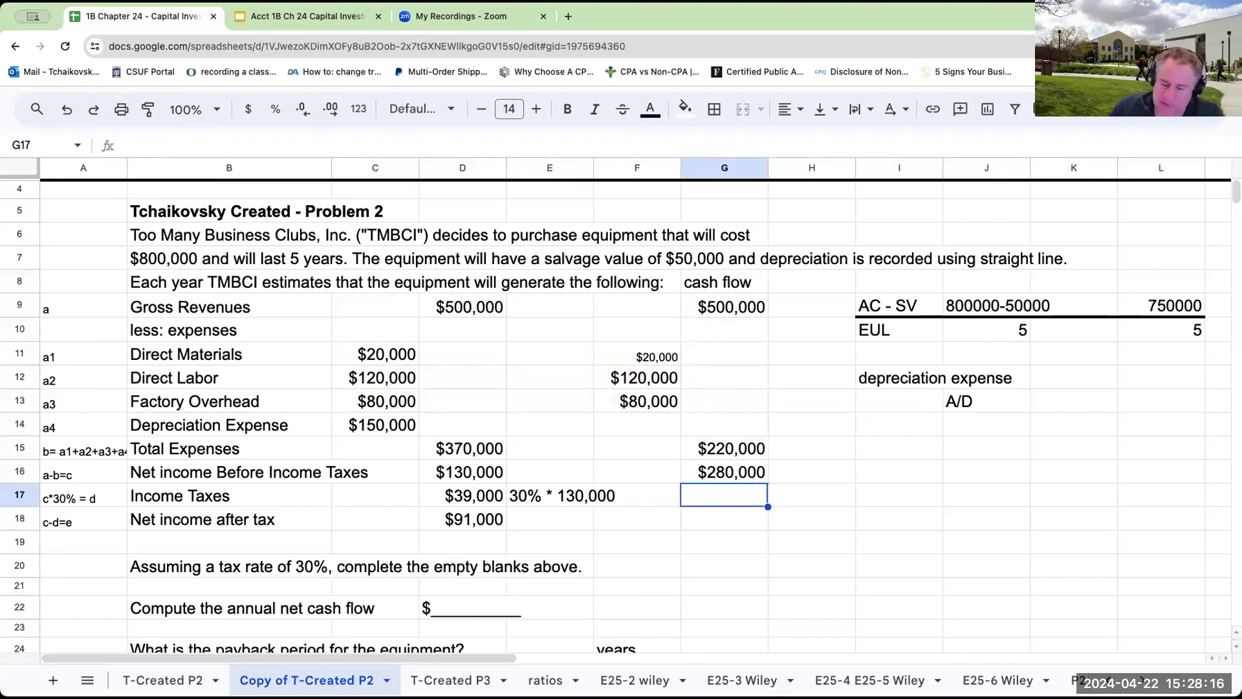
Step: Bring the Income Taxes amount from D17 into G17 by cell reference
type("+")
key("Left")
key("Left")
key("Left")
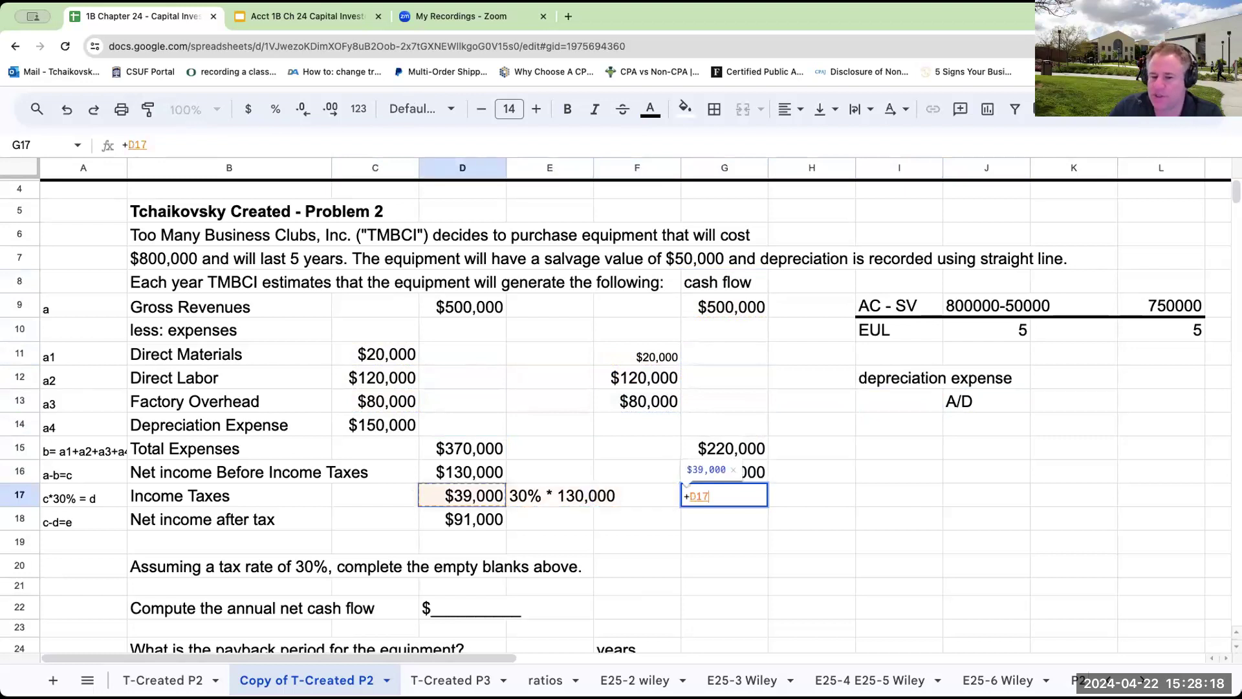
key("Return")
Step: Compute the after-tax cash amount in G18 by subtracting G17 from G16
type("+")
key("Up")
key("Up")
type("-")
key("Up")
key("Return")
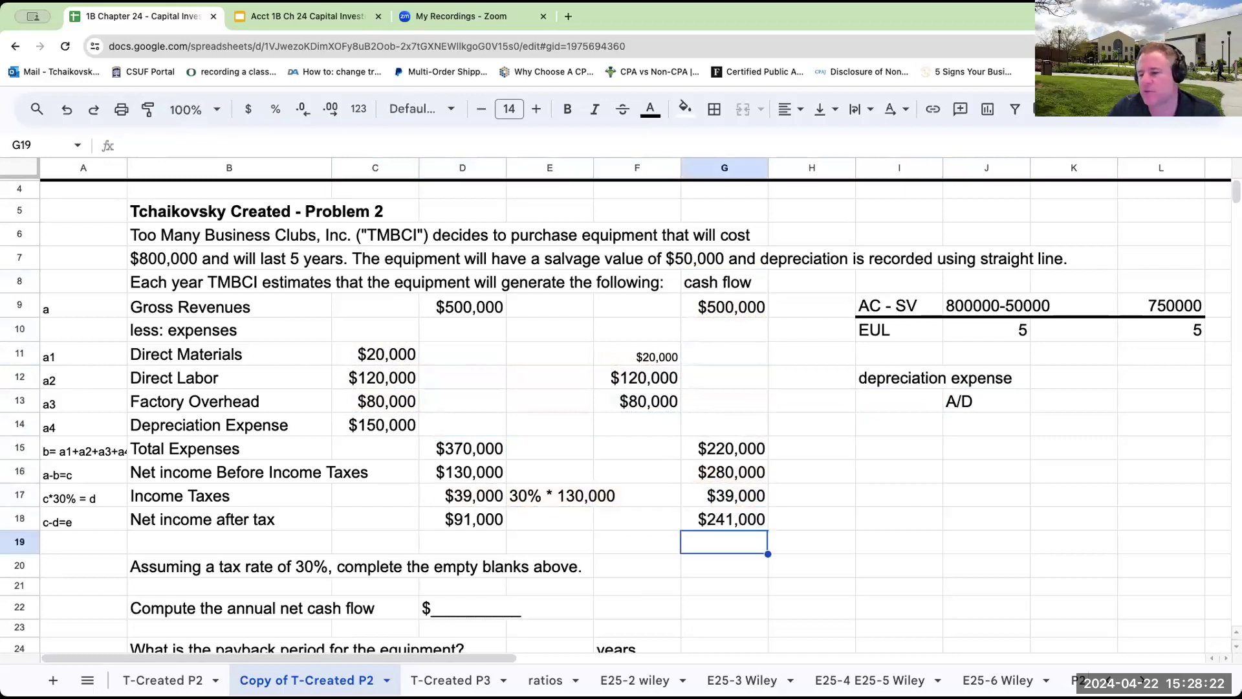
Step: Label the G18 result as net cash flow in H18
left_click(811, 518)
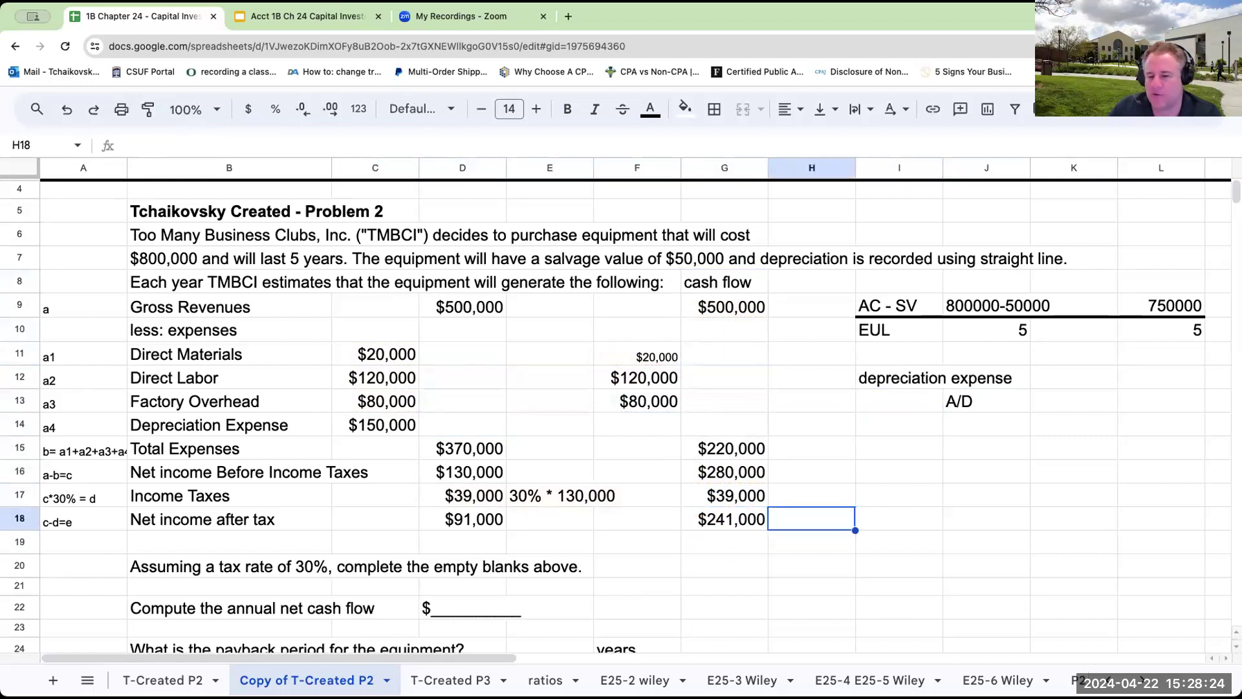
type("net cash flow")
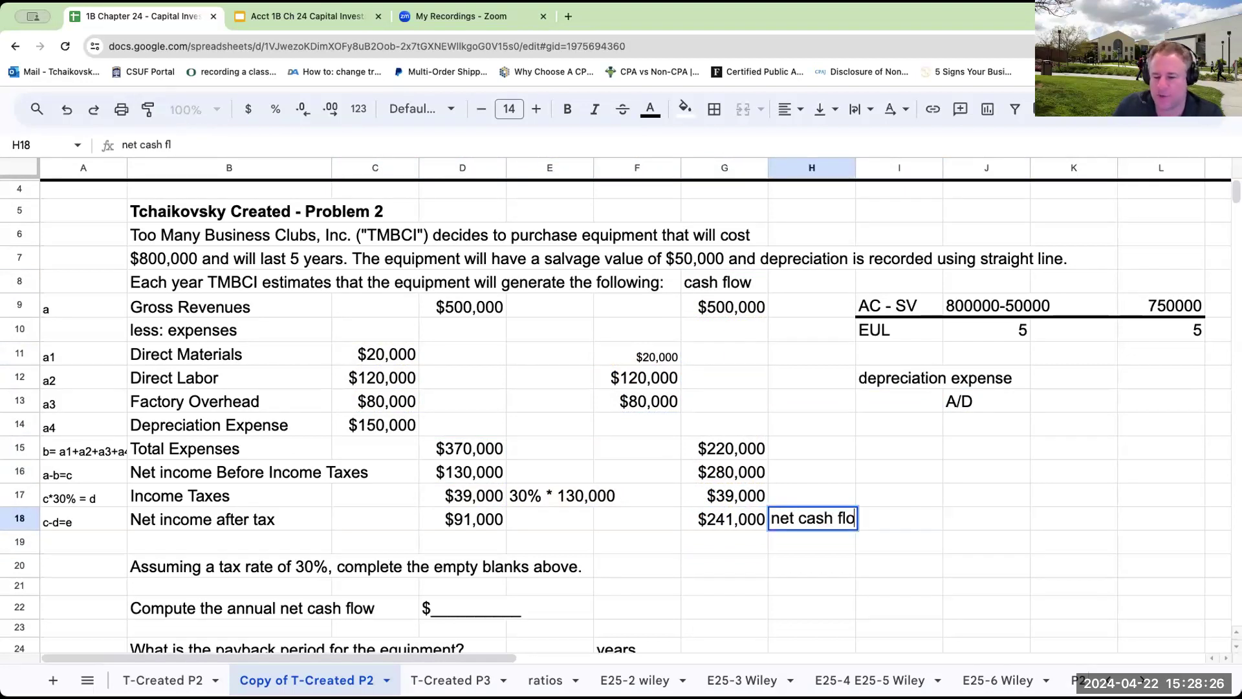
key("Return")
Step: Answer the annual net cash flow question by referencing G18 in E22
key("Left")
key("Left")
key("Left")
key("Down")
key("Down")
key("Down")
type("+")
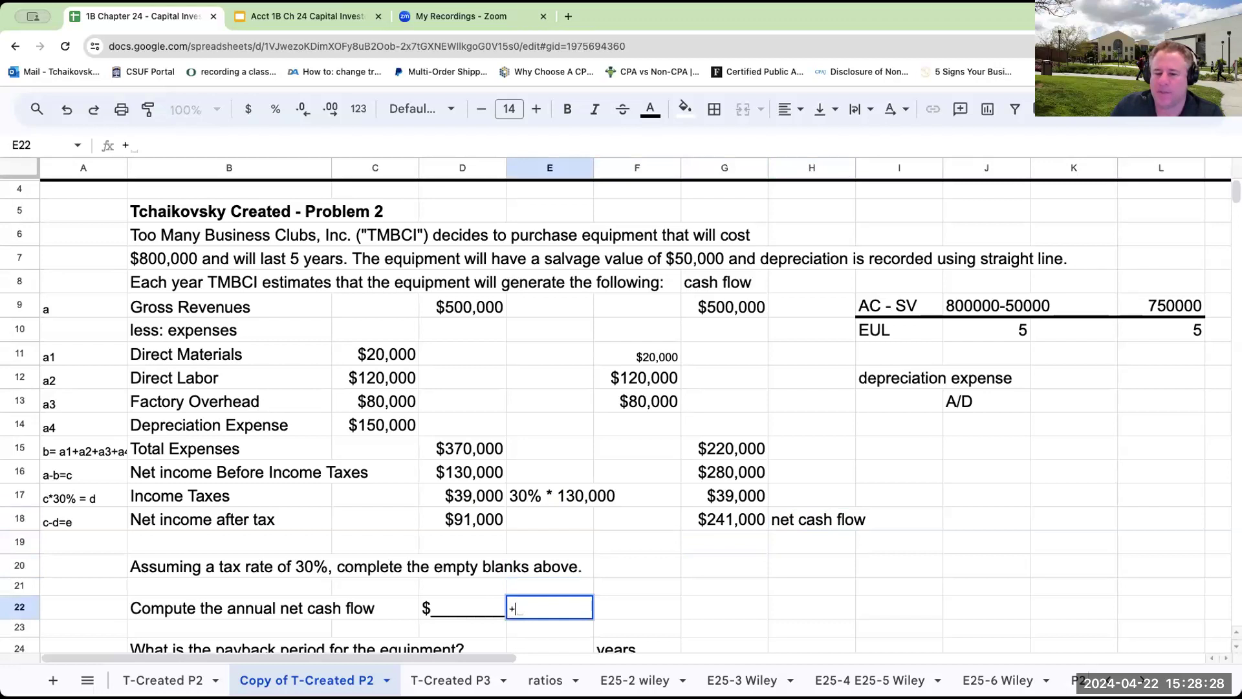
key("Right")
key("Right")
key("Up")
key("Up")
key("Up")
key("Up")
key("Return")
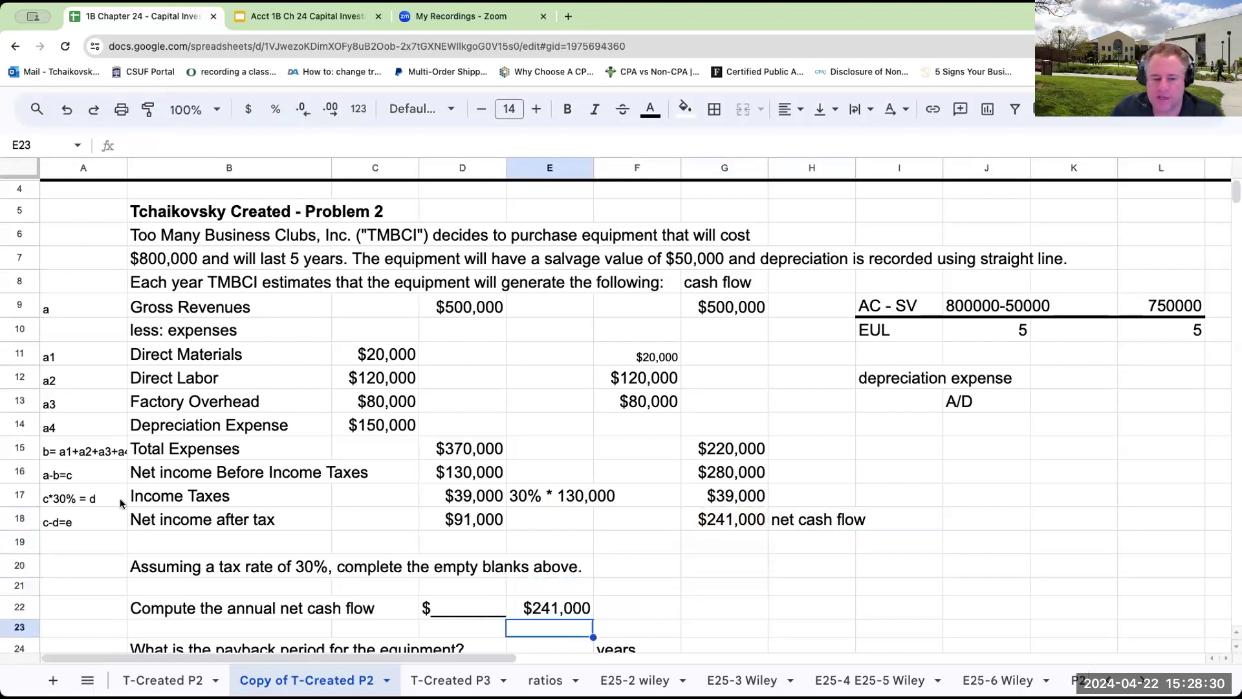
Step: Insert a row directly below Net income after tax and enter a right-aligned depreciation expense label in C19
right_click(14, 545)
left_click(113, 384)
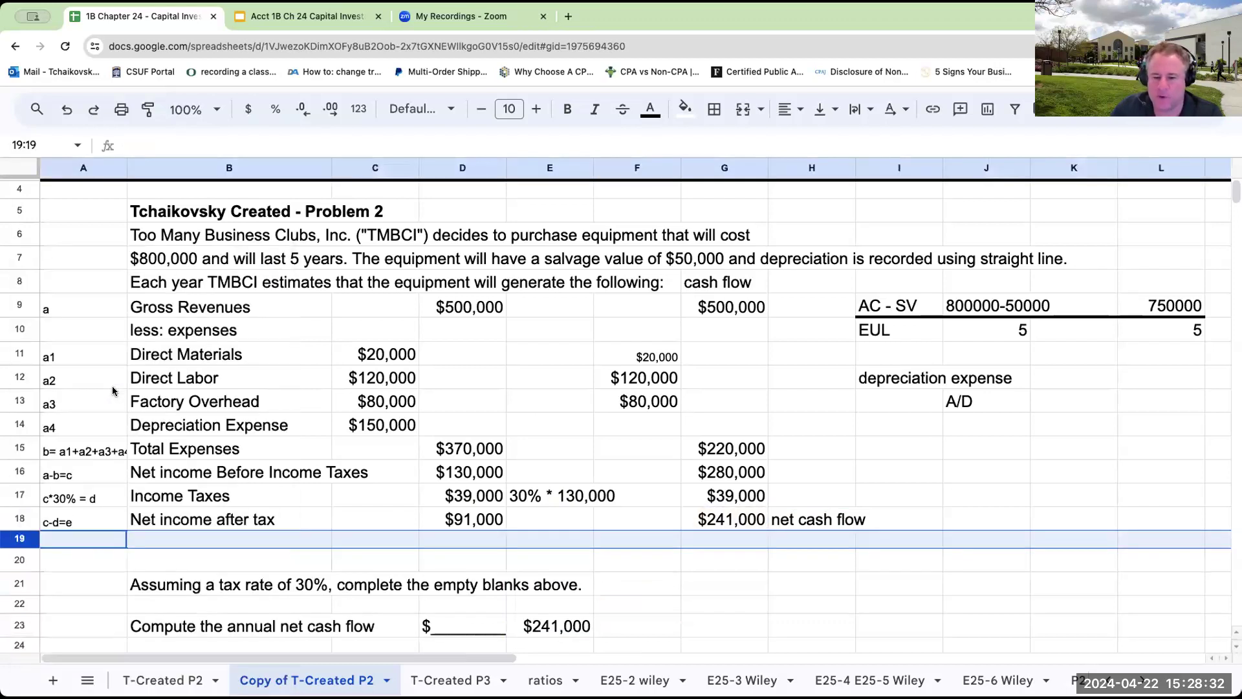
left_click(447, 540)
left_click(397, 542)
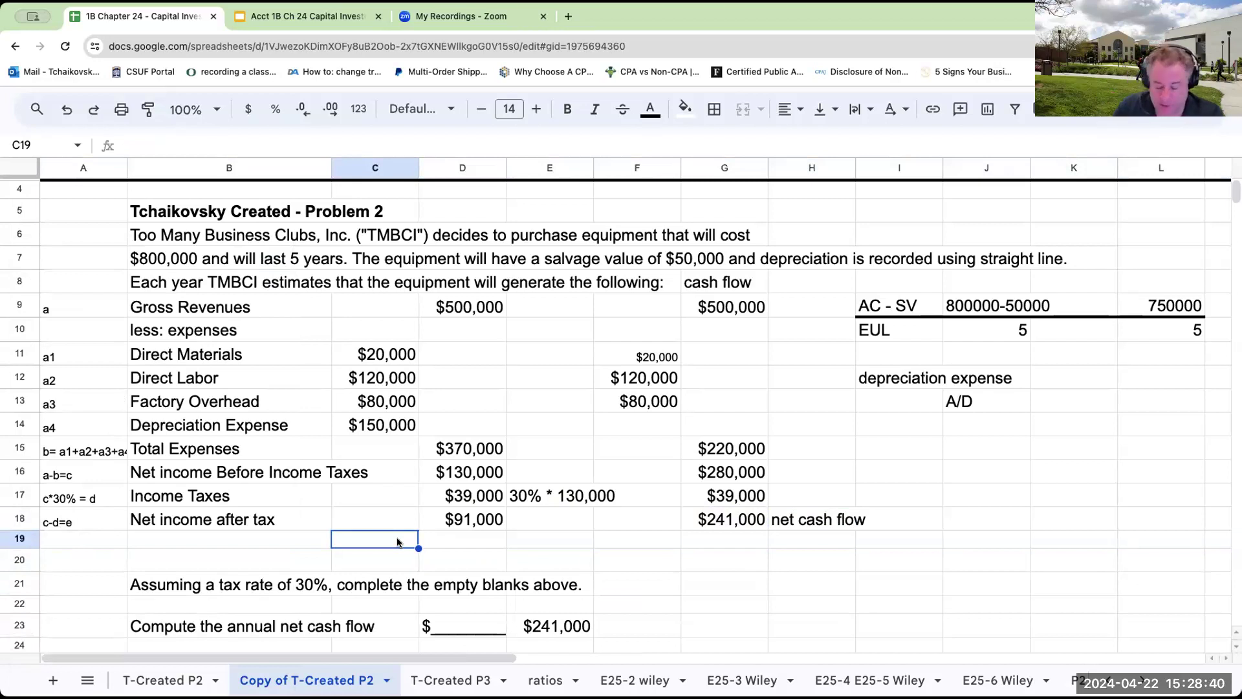
type("depreciation expense")
key("Return")
left_click(376, 542)
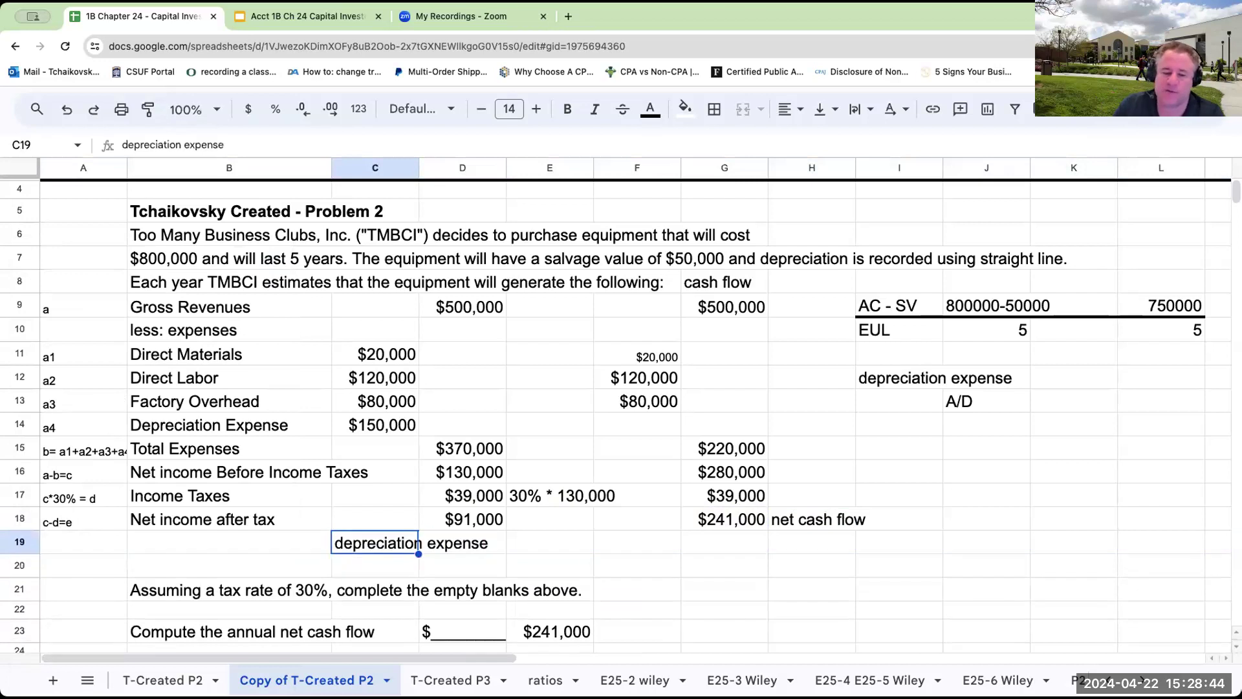
left_click(790, 109)
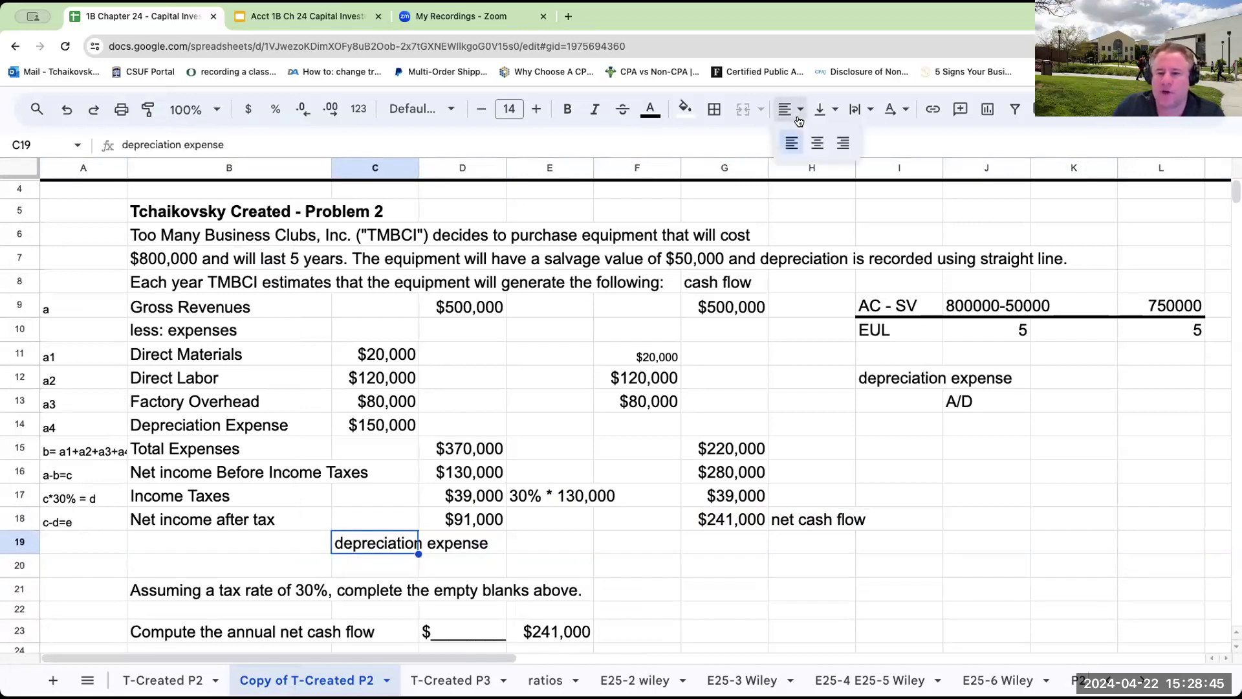
left_click(843, 143)
Step: Bring the Depreciation Expense amount from C14 into D19 by cell reference
left_click(447, 547)
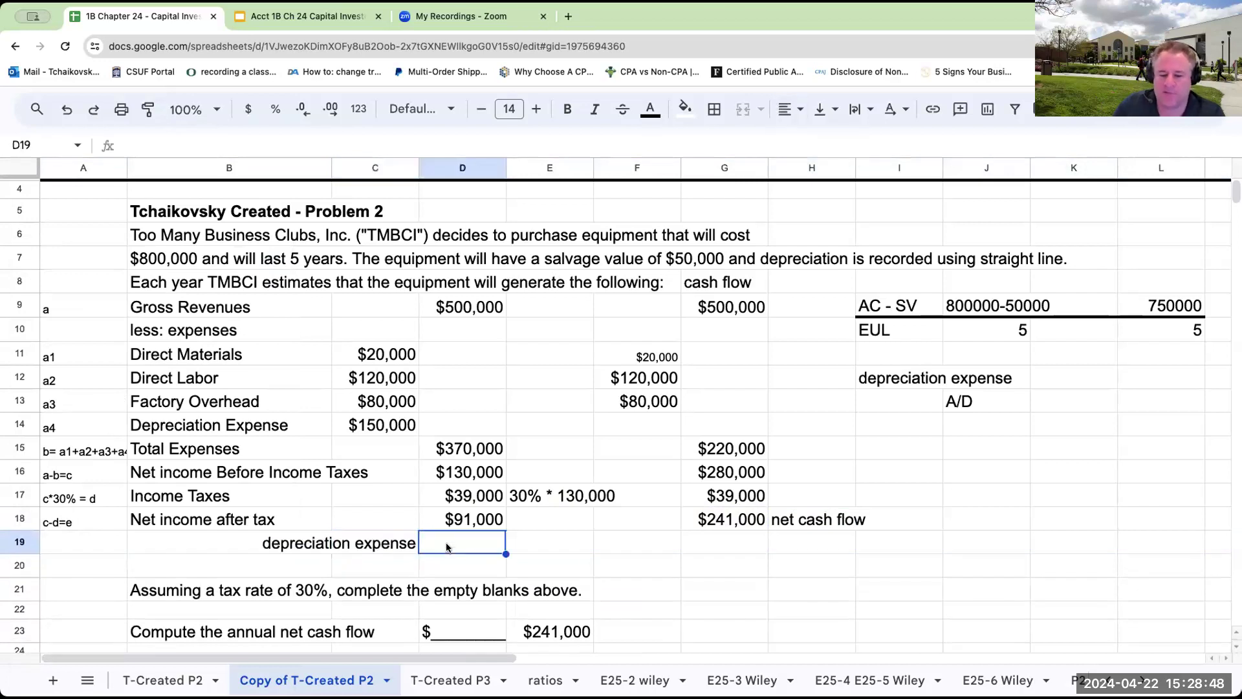
type("=")
key("Left")
key("Up")
key("Up")
key("Up")
key("Up")
key("Up")
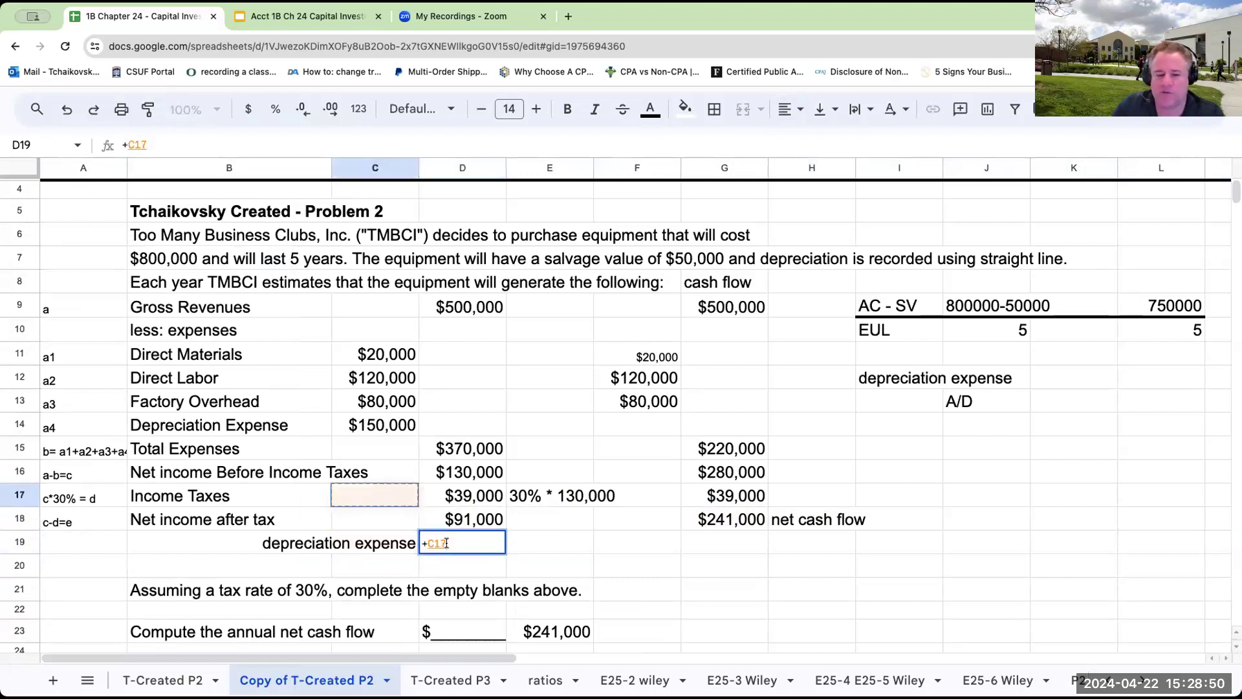
key("Return")
Step: Add net income after tax in D18 and depreciation in D19 to get the net cash flow in D20
type("=")
key("Up")
key("Up")
type("+")
key("Up")
key("Return")
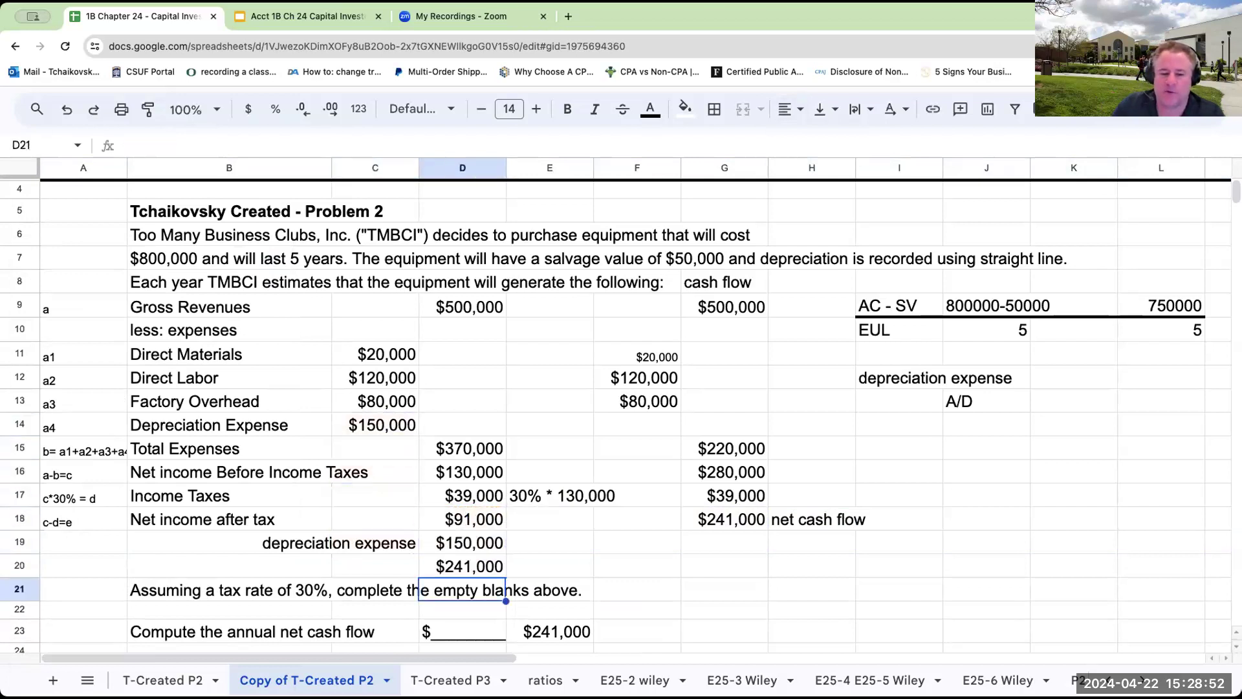
Step: Label the D20 total with net cash flow in C20 and right-align the label
key("Left")
key("Up")
key("Up")
key("Down")
type("net cash flo")
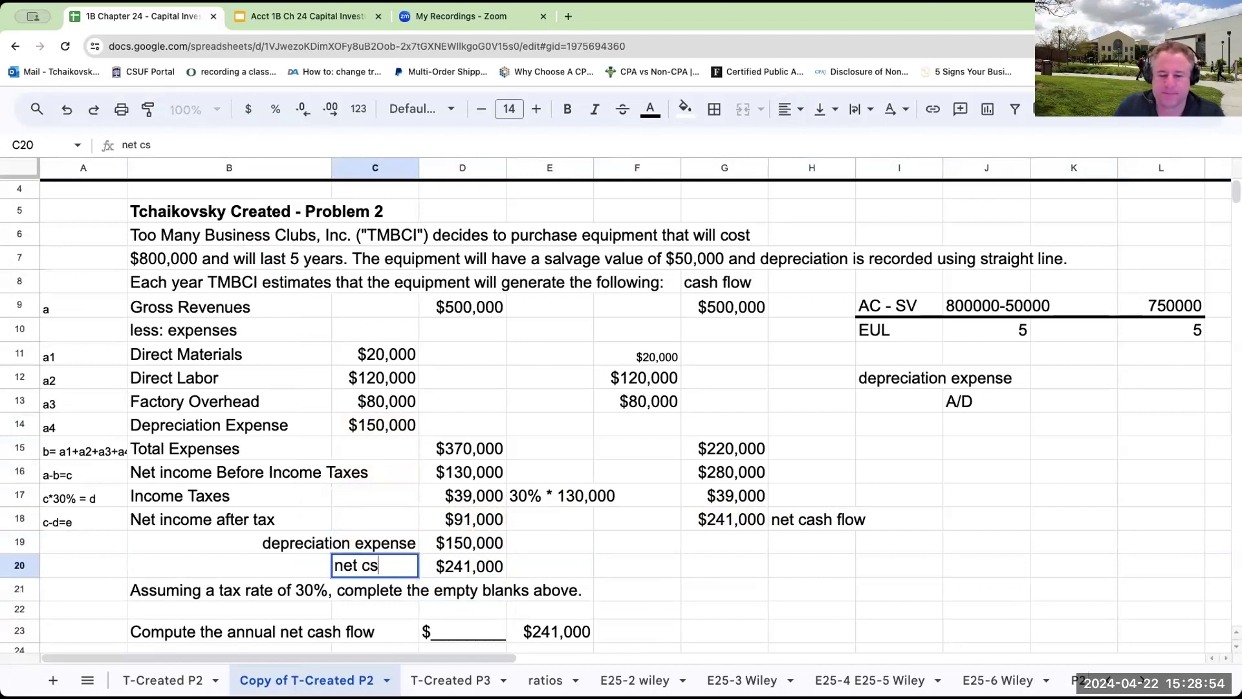
type("w")
key("Return")
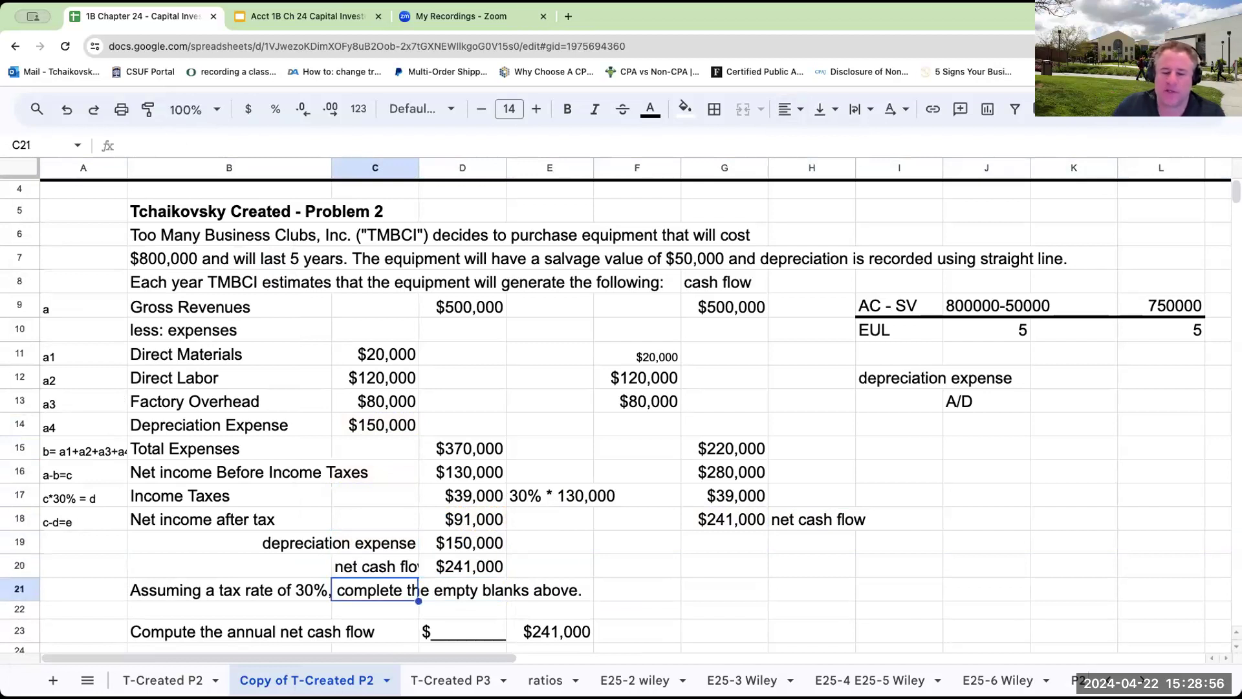
left_click(375, 566)
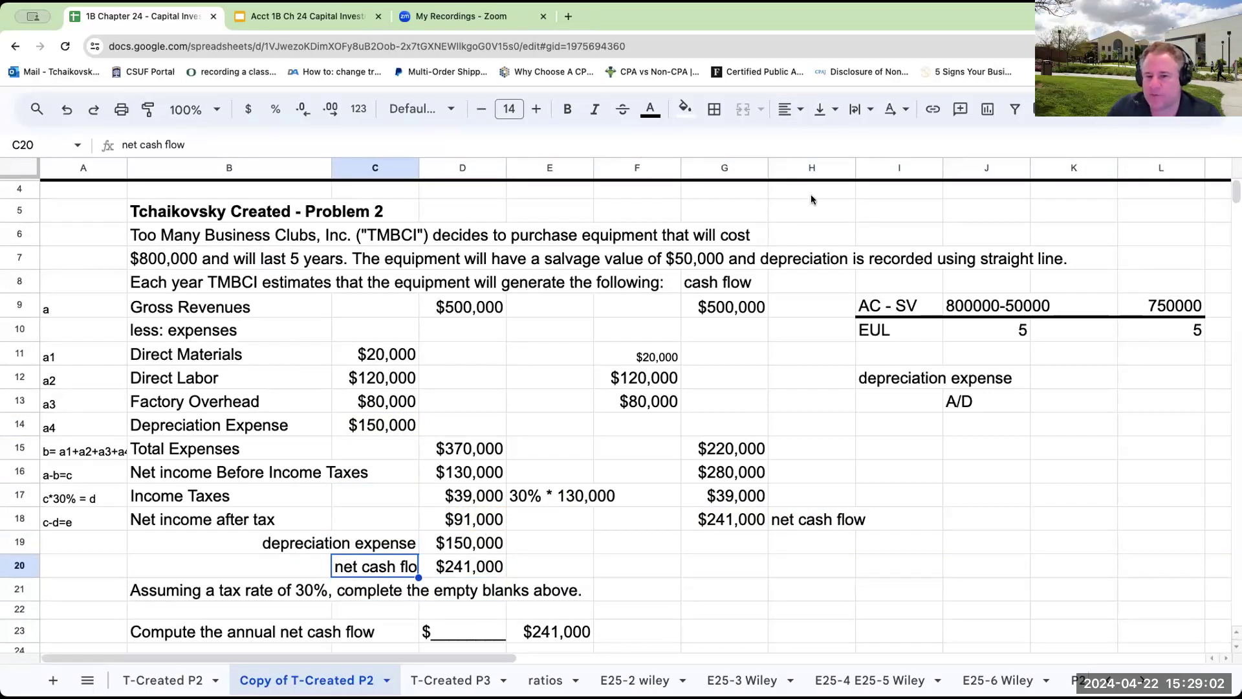
left_click(791, 109)
left_click(842, 142)
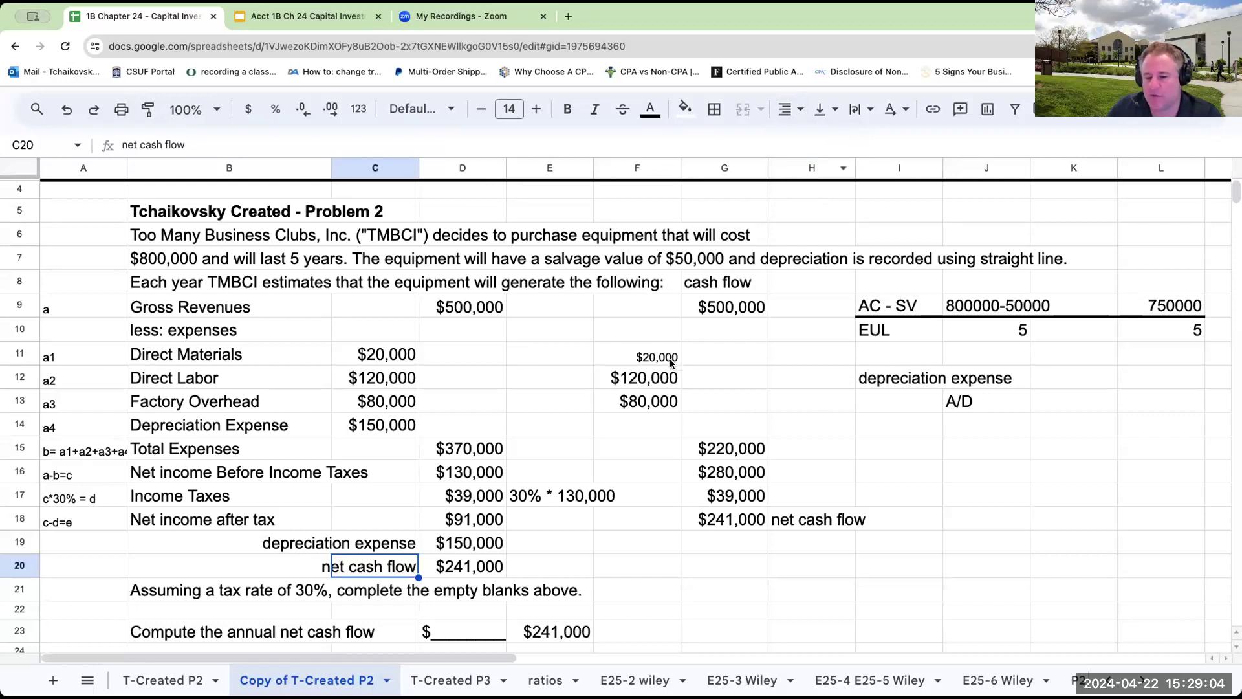
Step: Note N/A - not cash in F14 for Depreciation Expense in the cash flow working
left_click(640, 428)
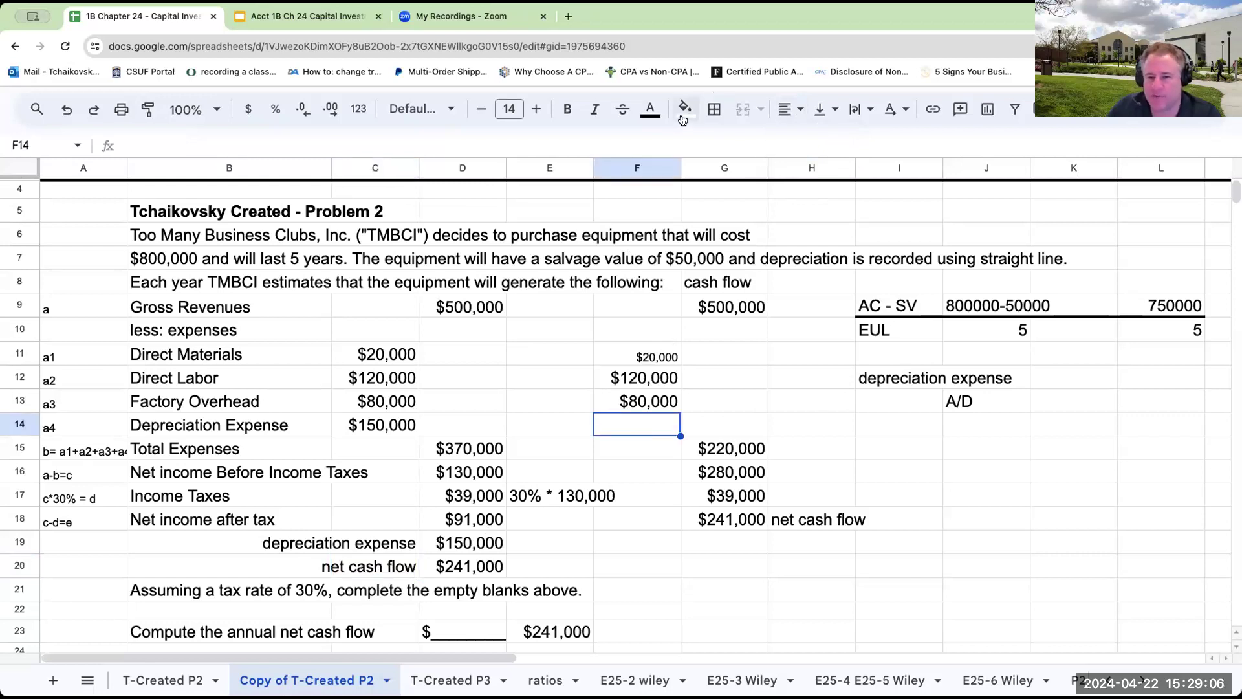
type("N/A - not cash")
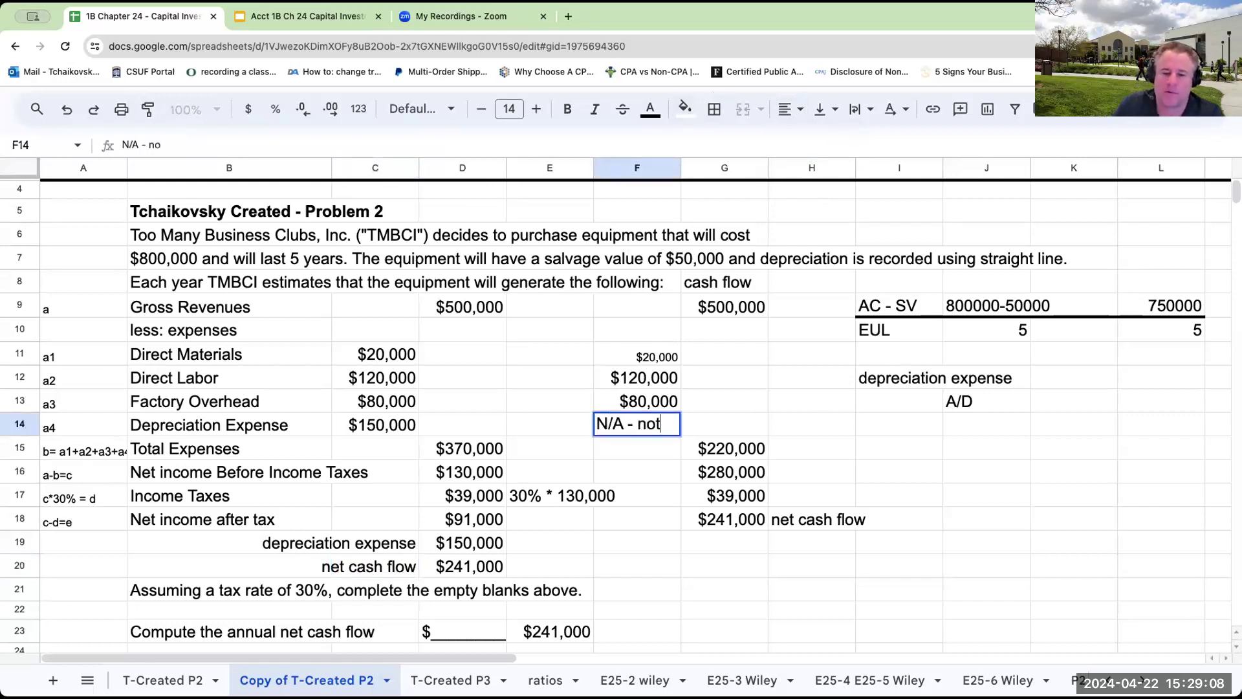
key("Return")
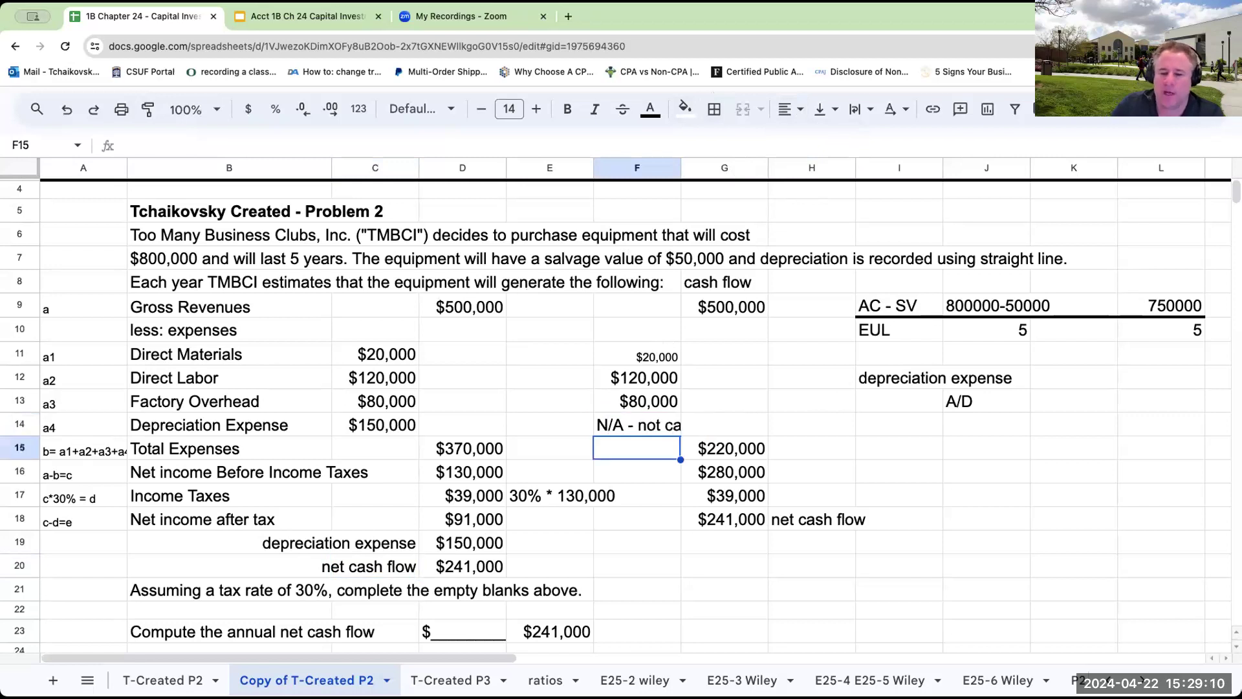
Step: Review the cash flow working in column G against the depreciation add-back and net cash flow formulas in D19 and D20
left_click(724, 471)
left_click(724, 496)
key("Down")
key("Right")
key("Left")
key("Left")
key("Left")
key("Left")
key("Down")
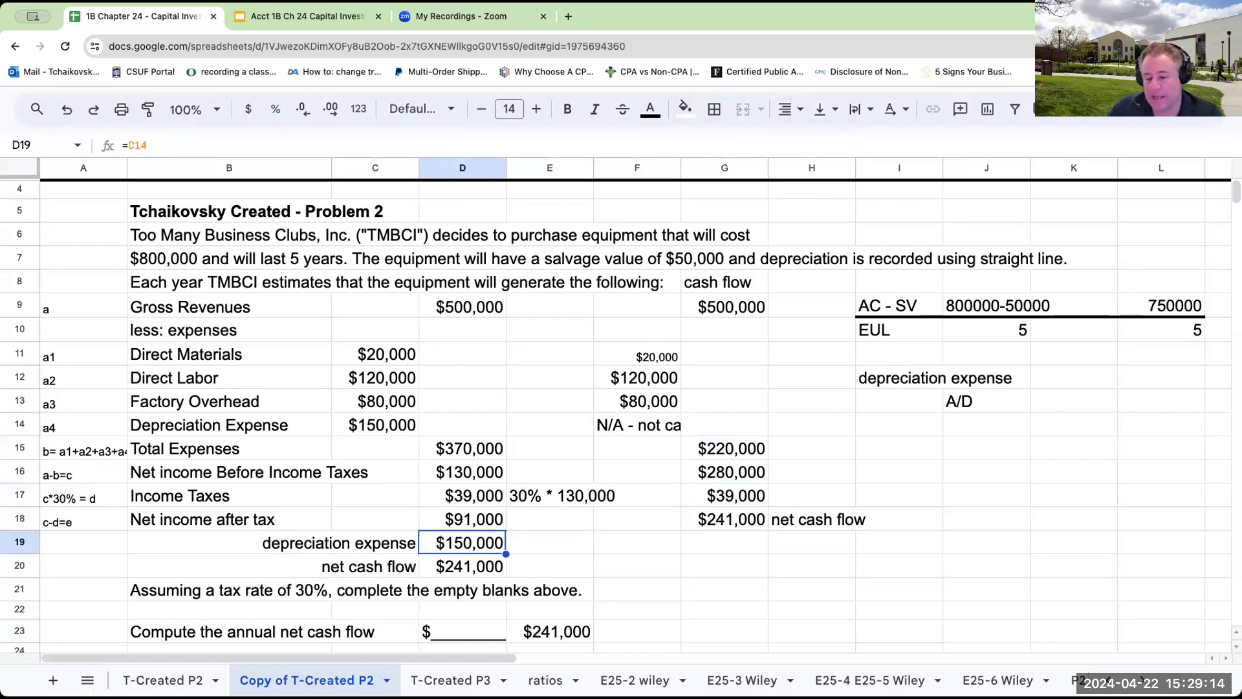
key("Down")
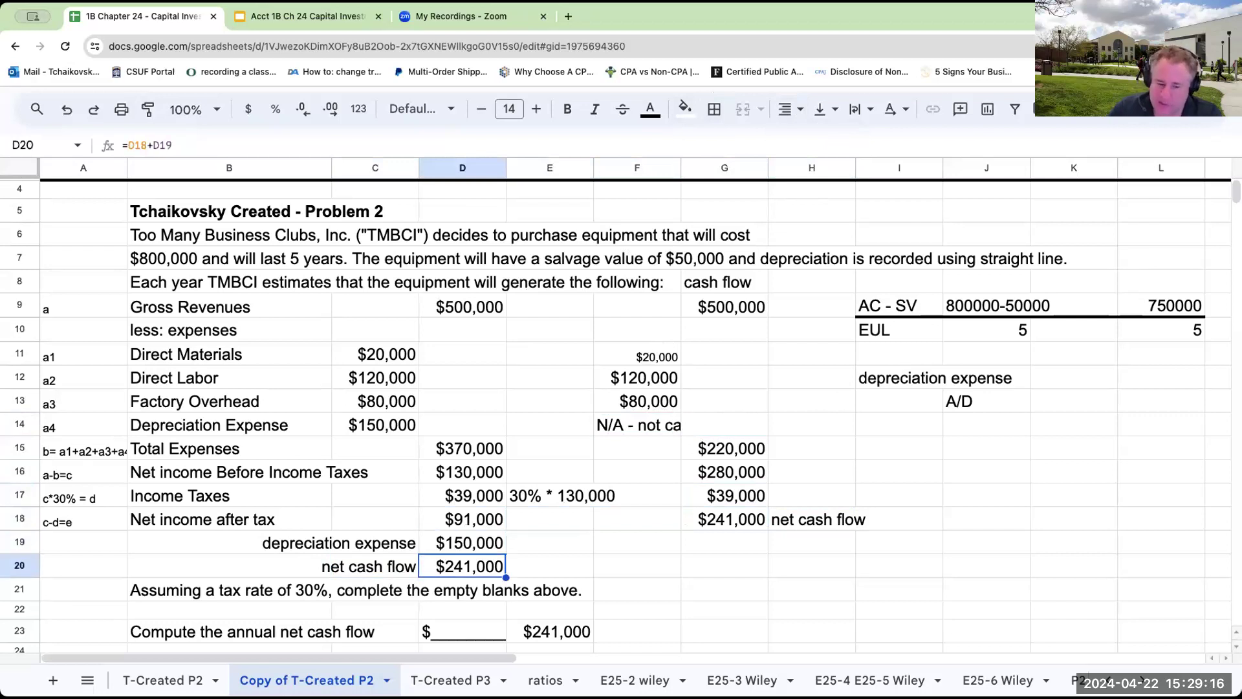
left_click(375, 543)
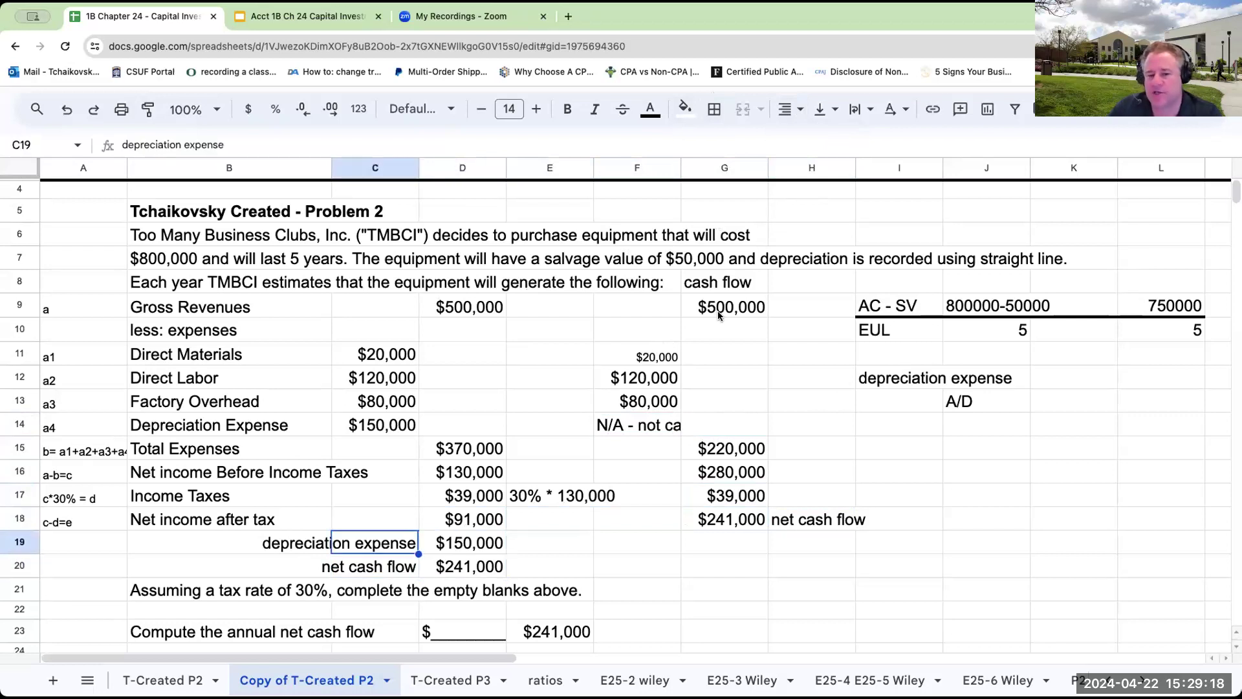
Step: Copy the accounting rate of return, average capital investment and payback formulas in B4:I9 of the ratios sheet to J17 on Copy of T-Created P2
scroll(718, 316, "down", 3)
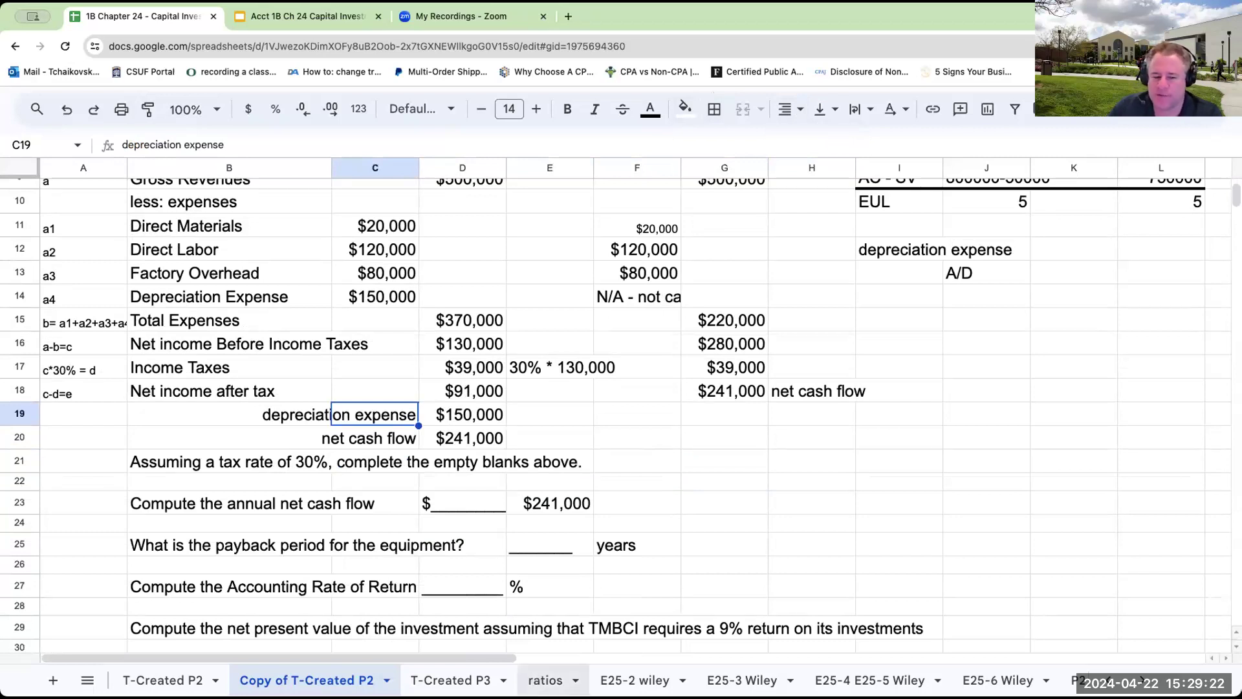
left_click(544, 680)
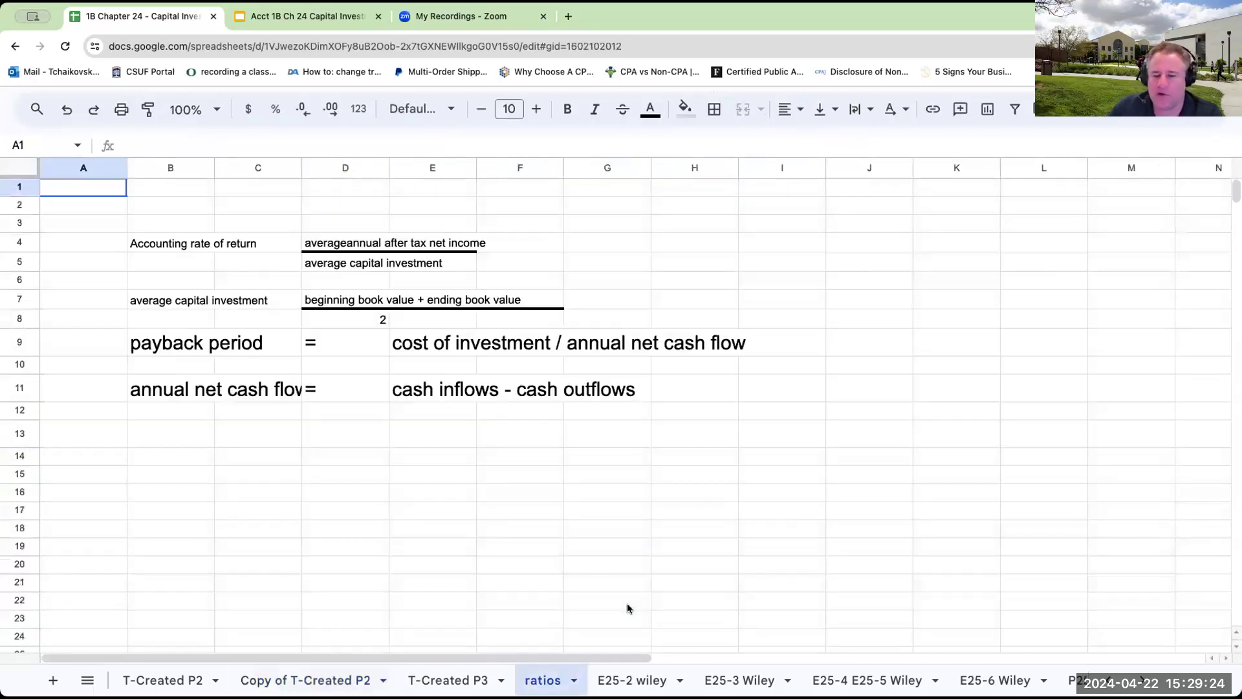
left_click_drag(177, 245, 795, 354)
key("ctrl+c")
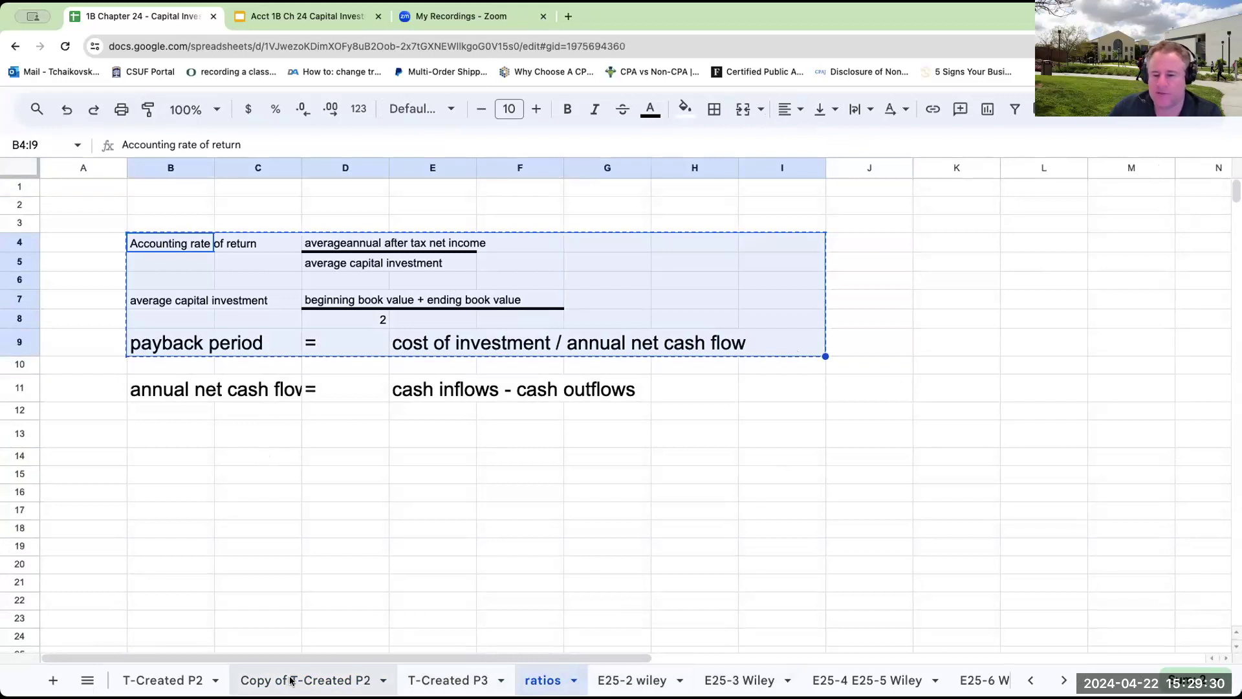
left_click(290, 681)
left_click(987, 370)
key("ctrl+v")
Step: Examine the full width of the pasted ratio formulas, including the payback period formula in row 22
left_click(1087, 557)
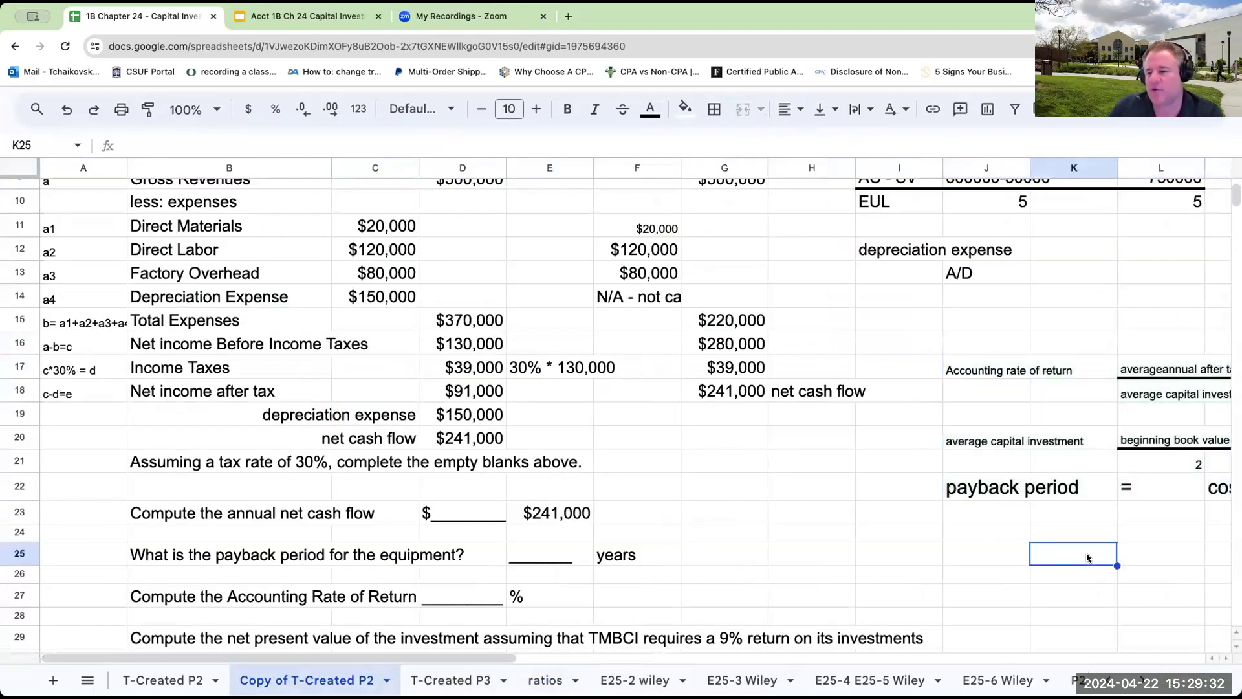
key("Right")
key("Right")
key("Left")
key("Left")
key("Left")
key("Right")
key("Right")
key("Right")
key("Right")
key("Right")
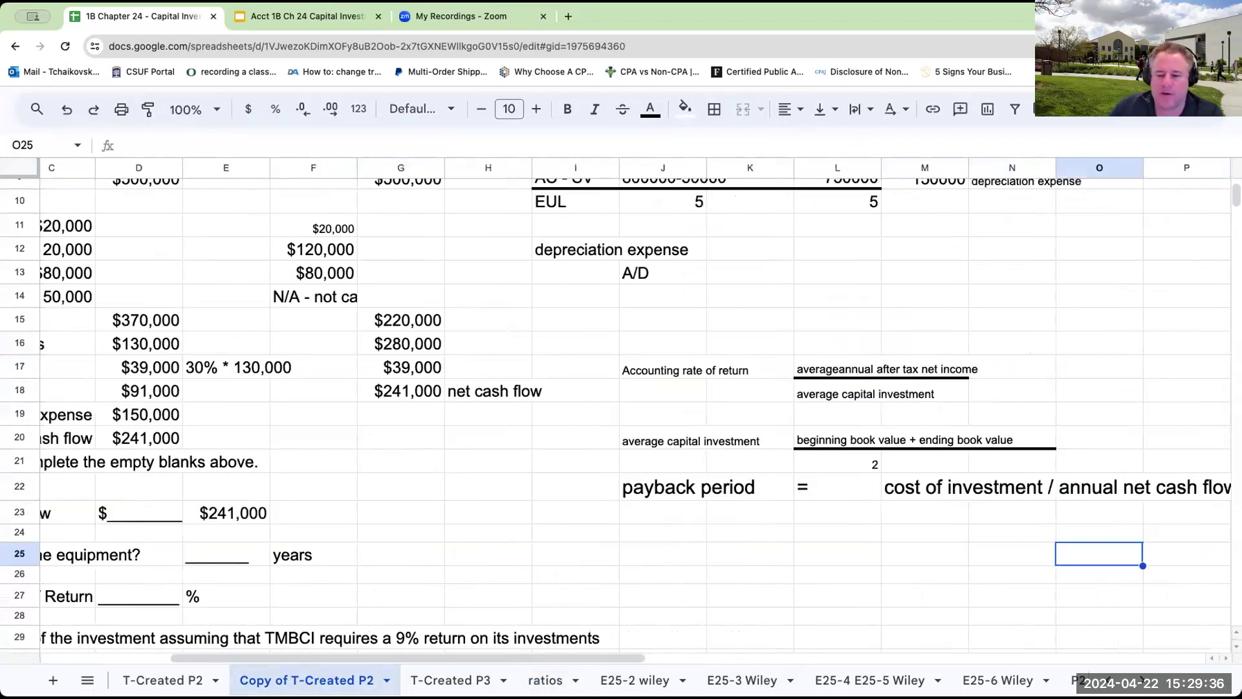
Step: Enter the 800000 cost of investment in M24 beneath the payback period formula
key("Left")
key("Left")
key("Up")
key("Right")
key("Right")
key("Left")
key("Left")
key("Left")
key("Right")
type("800000")
key("Return")
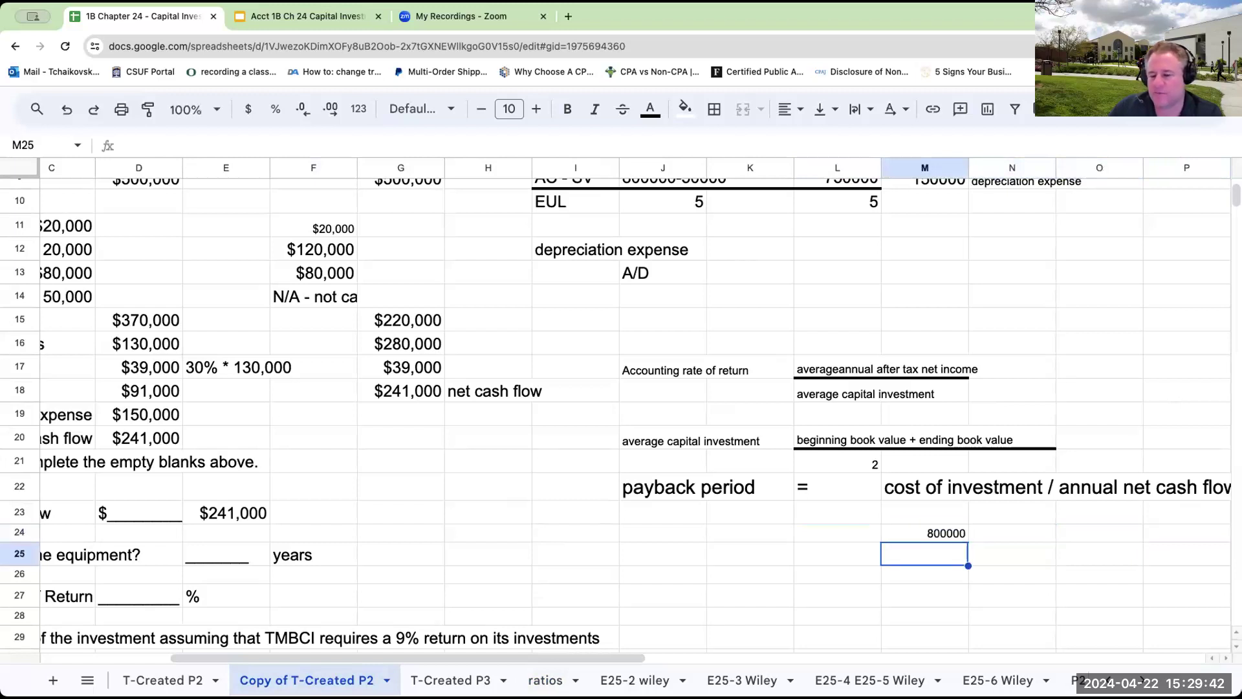
Step: Link M25 to the annual net cash flow in E23 as the payback denominator
type("+")
key("Left")
key("Left")
key("Left")
key("Left")
key("Left")
key("Left")
key("Left")
key("Left")
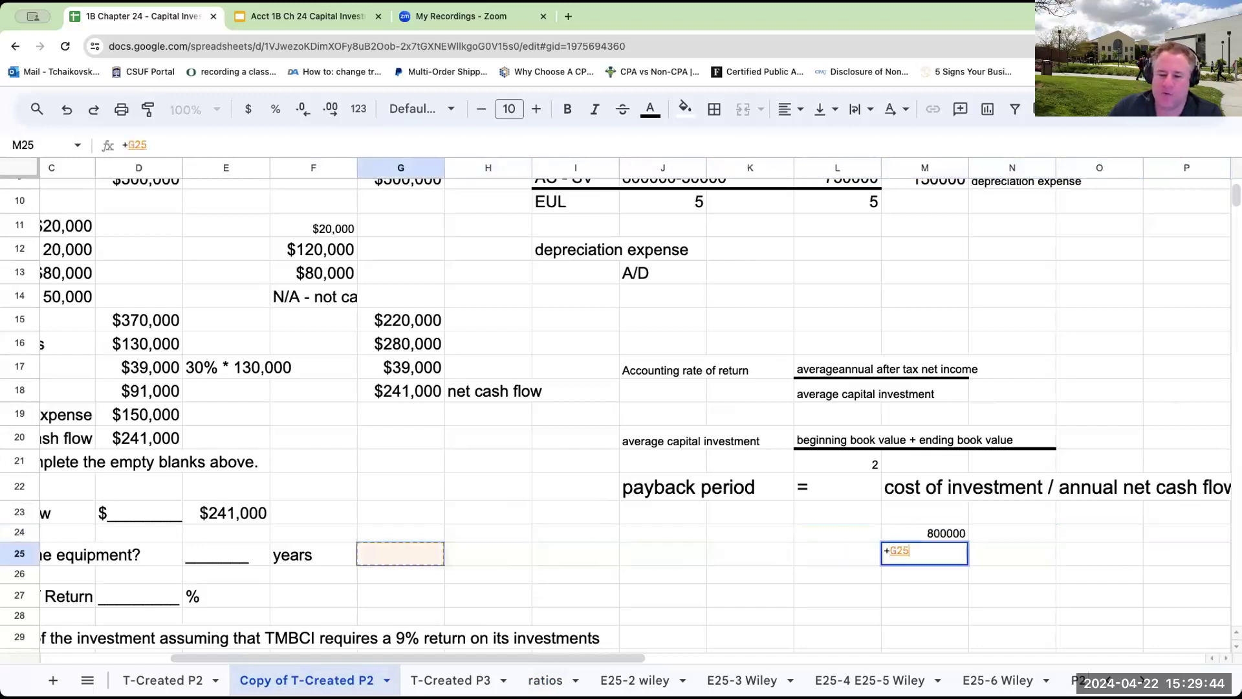
key("Up")
key("Up")
key("Return")
Step: Format the investment cost in M24 as currency and add a top border to M25 as the fraction line
key("Up")
key("Right")
key("Up")
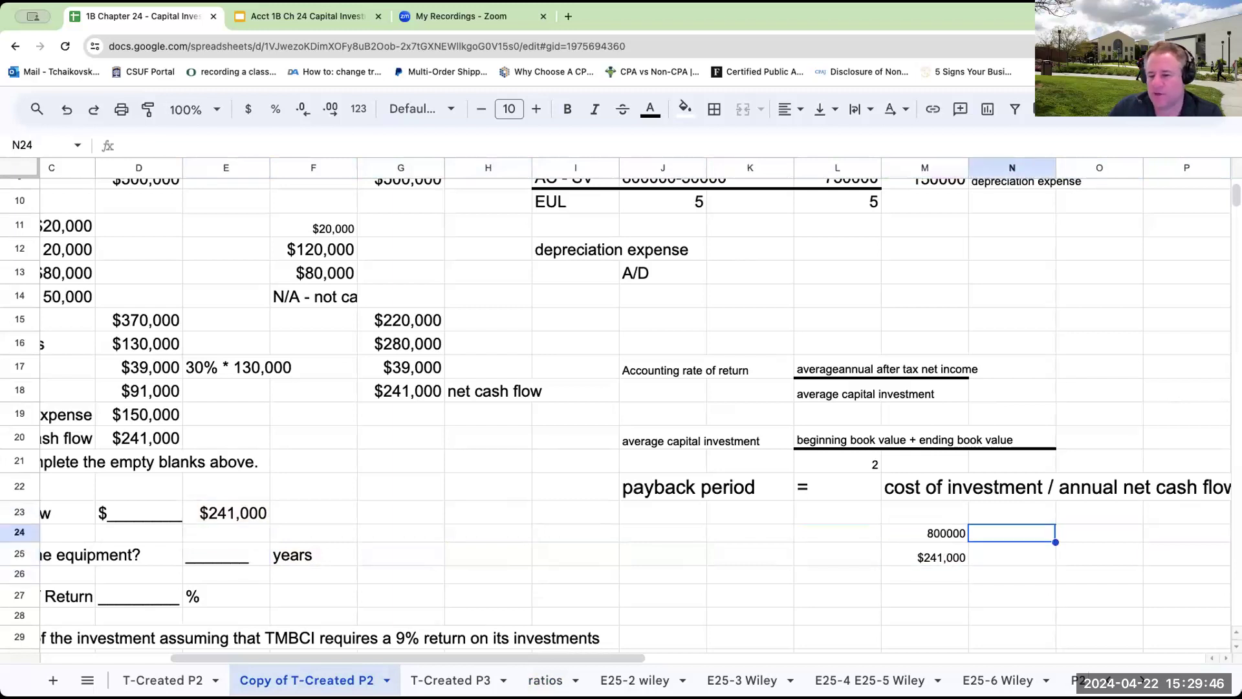
key("Left")
left_click(247, 108)
left_click(900, 550)
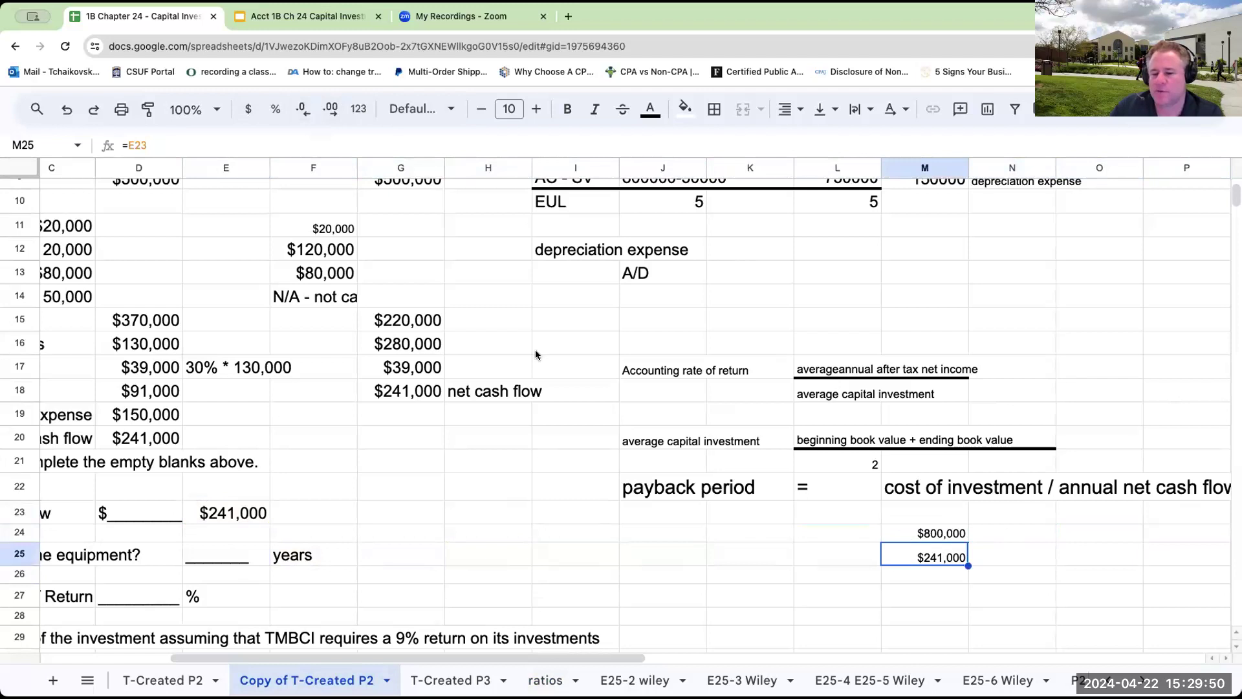
left_click(714, 109)
left_click(752, 176)
Step: Calculate the payback period in N24 by dividing M24 by M25
left_click(1025, 556)
left_click(1012, 534)
type("=")
left_click(925, 532)
type("/")
left_click(925, 557)
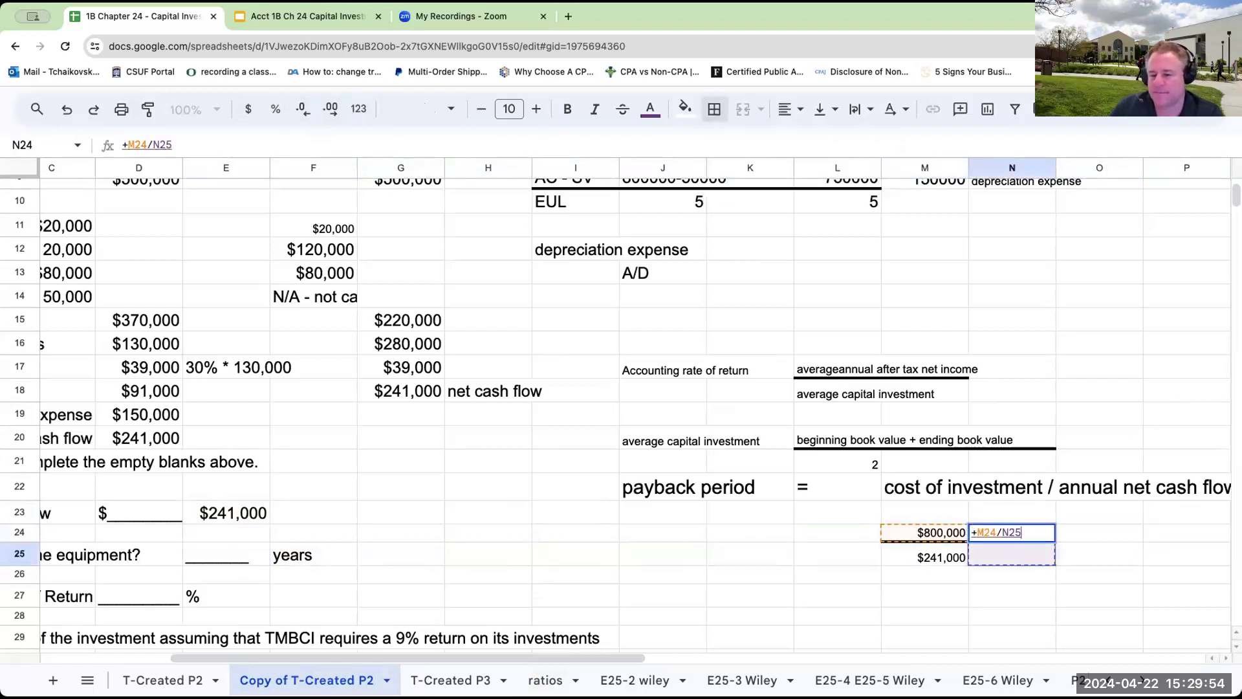
key("Return")
Step: Enter 3.31 in E25 as the equipment's payback period in years
key("Up")
key("Left")
key("Left")
key("Left")
key("Left")
key("Left")
key("Left")
key("Left")
key("Left")
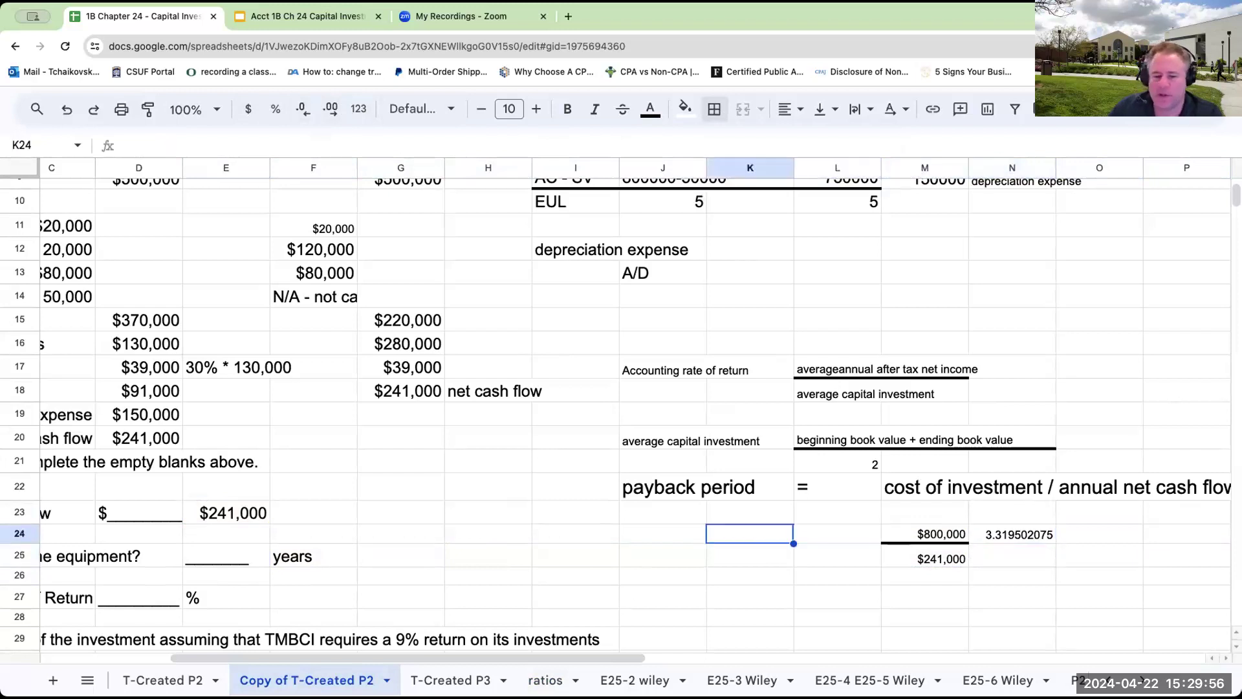
key("Down")
key("Left")
type("3.31")
key("Return")
Step: Set the payback period answer in E25 to 3.32, the quotient in N24 rounded to two decimals
key("Up")
key("Right")
key("Right")
key("Right")
key("Right")
key("Right")
key("Left")
key("Left")
key("Left")
key("Left")
key("Left")
type("3.32")
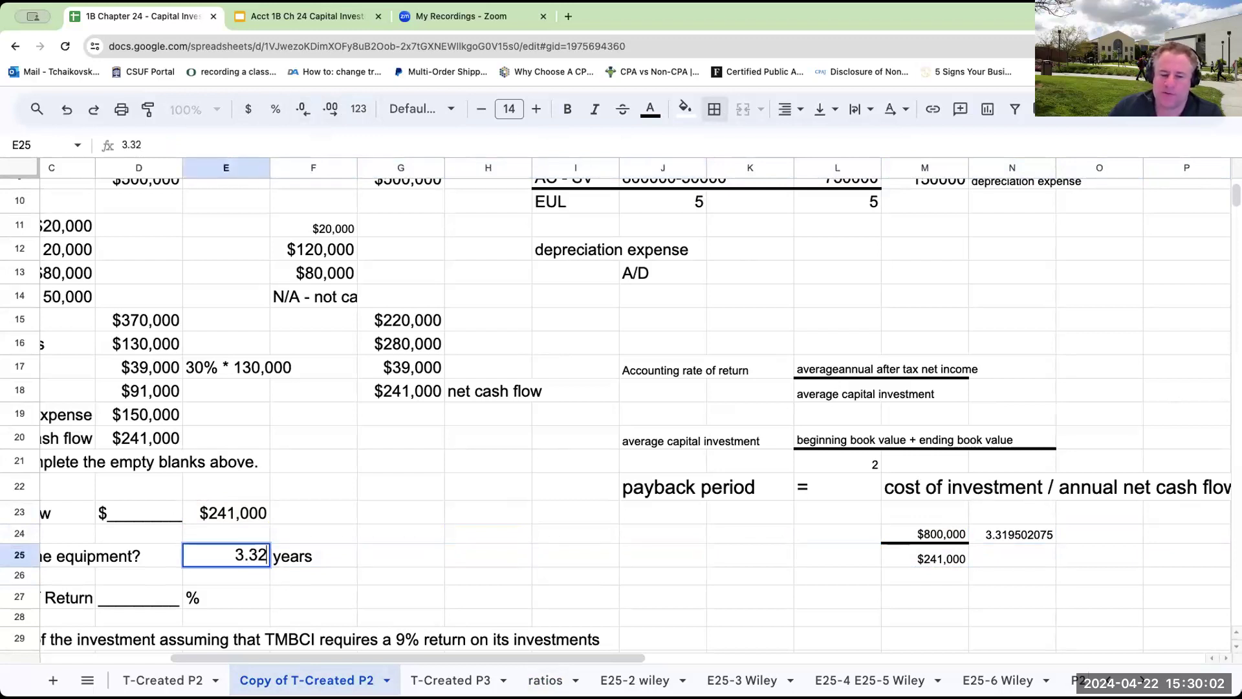
key("Return")
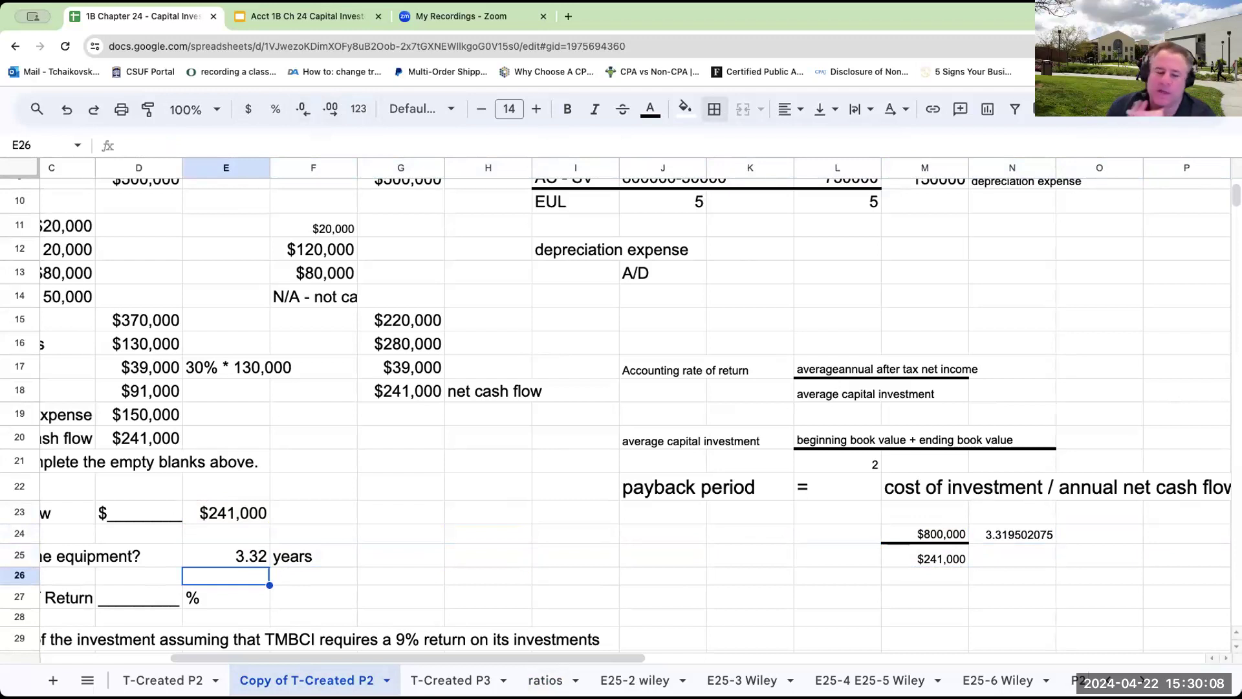
left_click(1108, 679)
left_click(784, 679)
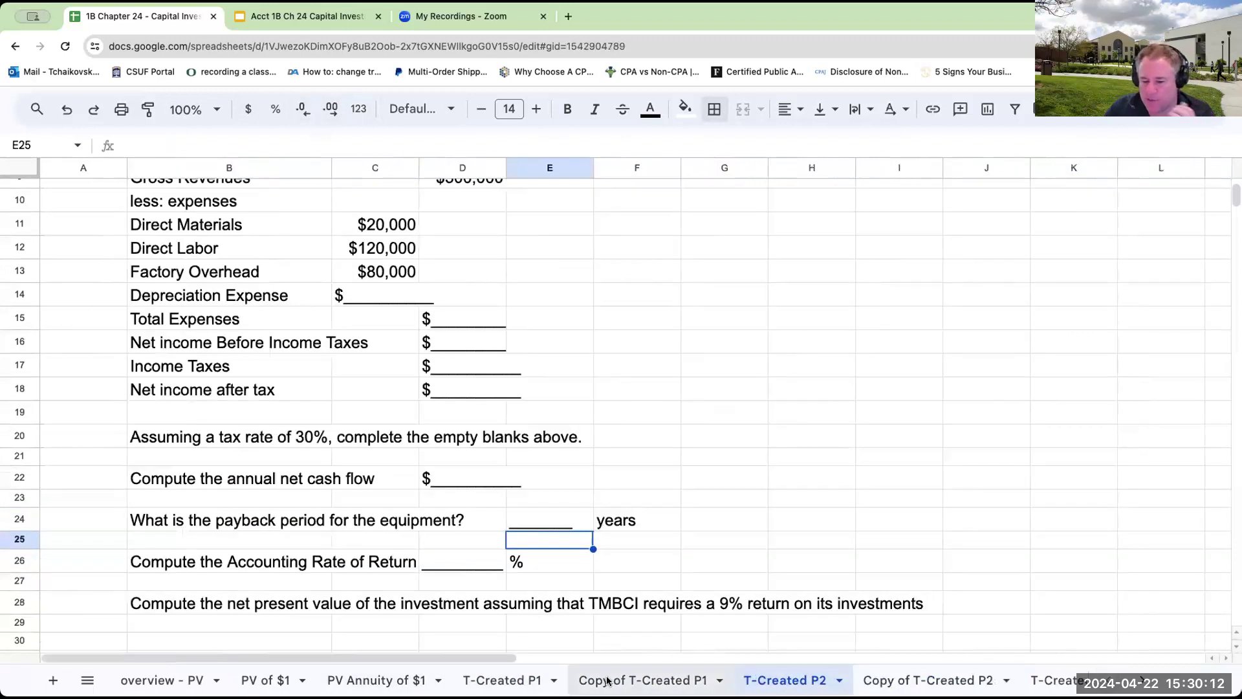
left_click(608, 681)
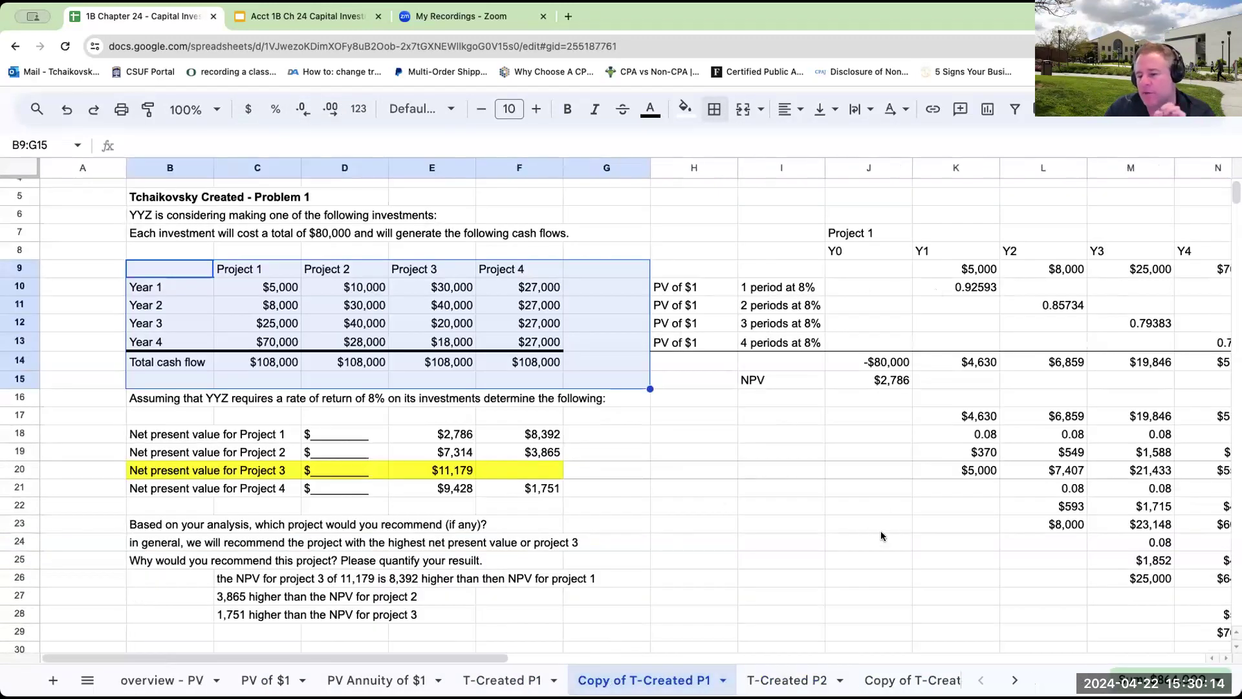
left_click(902, 680)
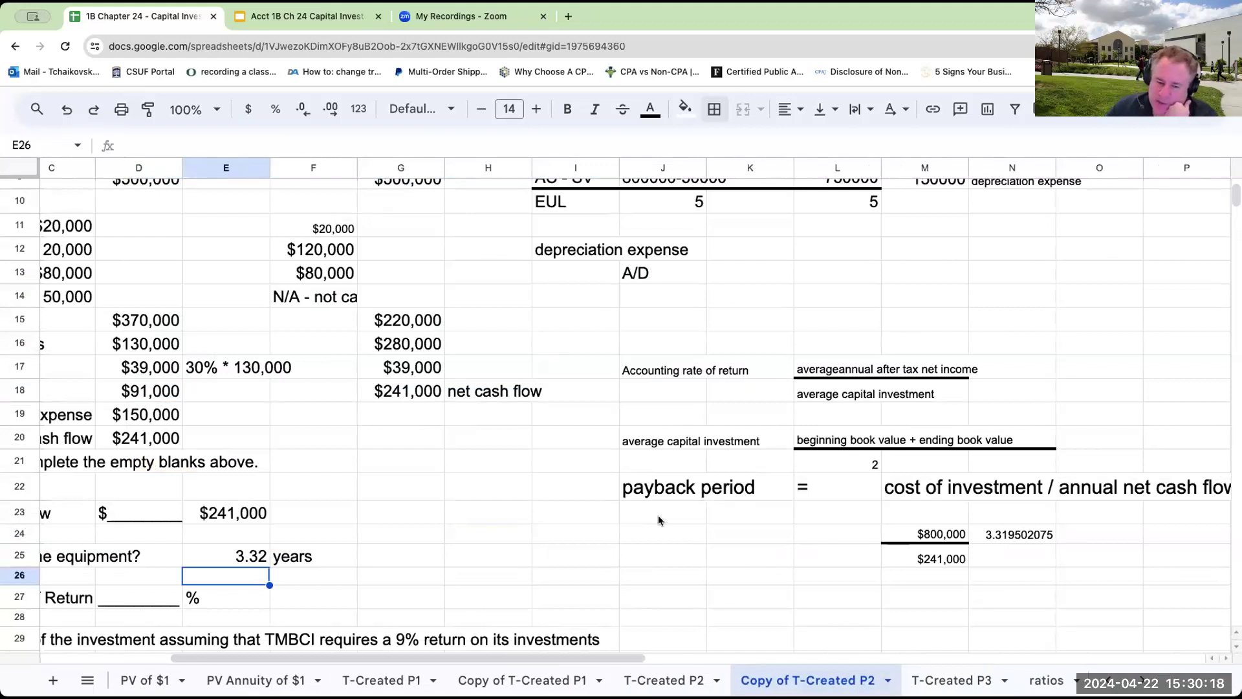
Step: Examine the Accounting Rate of Return requirement in row 27 alongside the income figures above it
left_click(252, 545)
key("Down")
key("Down")
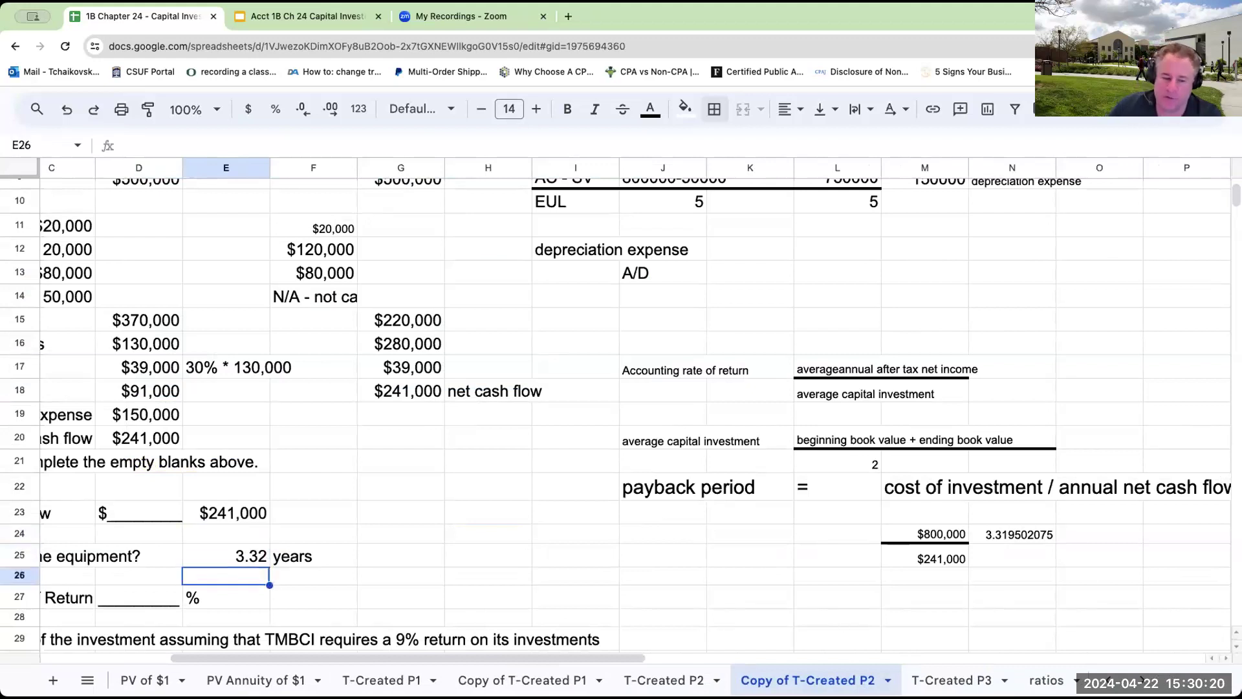
key("Left")
key("Left")
key("Left")
key("Right")
key("Down")
key("Right")
key("Right")
key("Right")
key("Right")
key("Right")
key("Right")
key("Right")
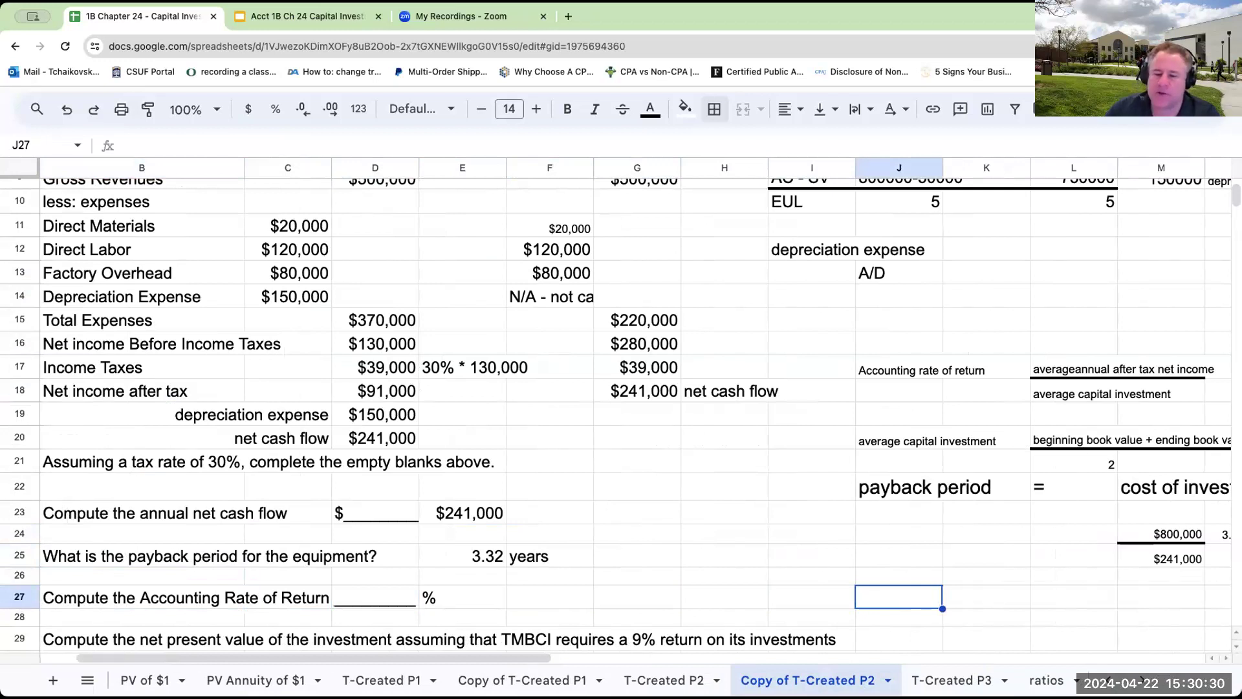
Step: Correct the accounting rate of return numerator label in L17 to read average annual after tax net income
key("Right")
key("Right")
key("Right")
key("Right")
key("Right")
key("Up")
key("Up")
key("Up")
key("Up")
key("Up")
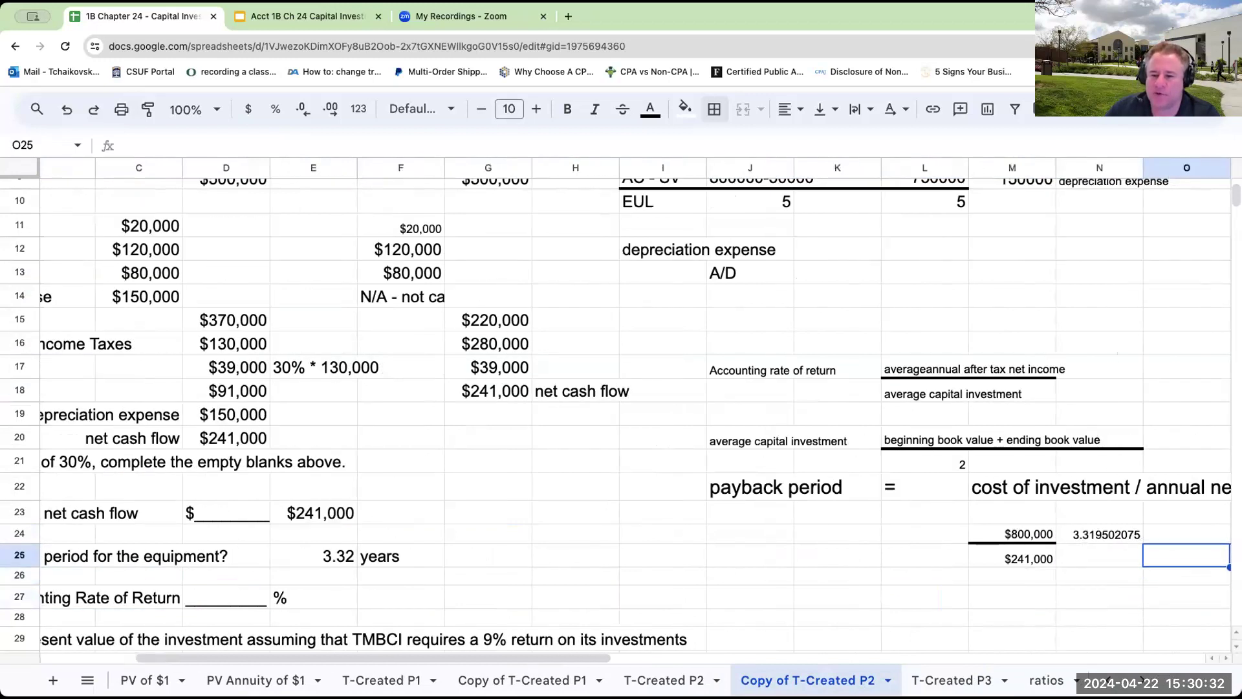
key("Up")
key("Up")
key("Left")
key("Left")
key("Up")
key("Up")
key("Up")
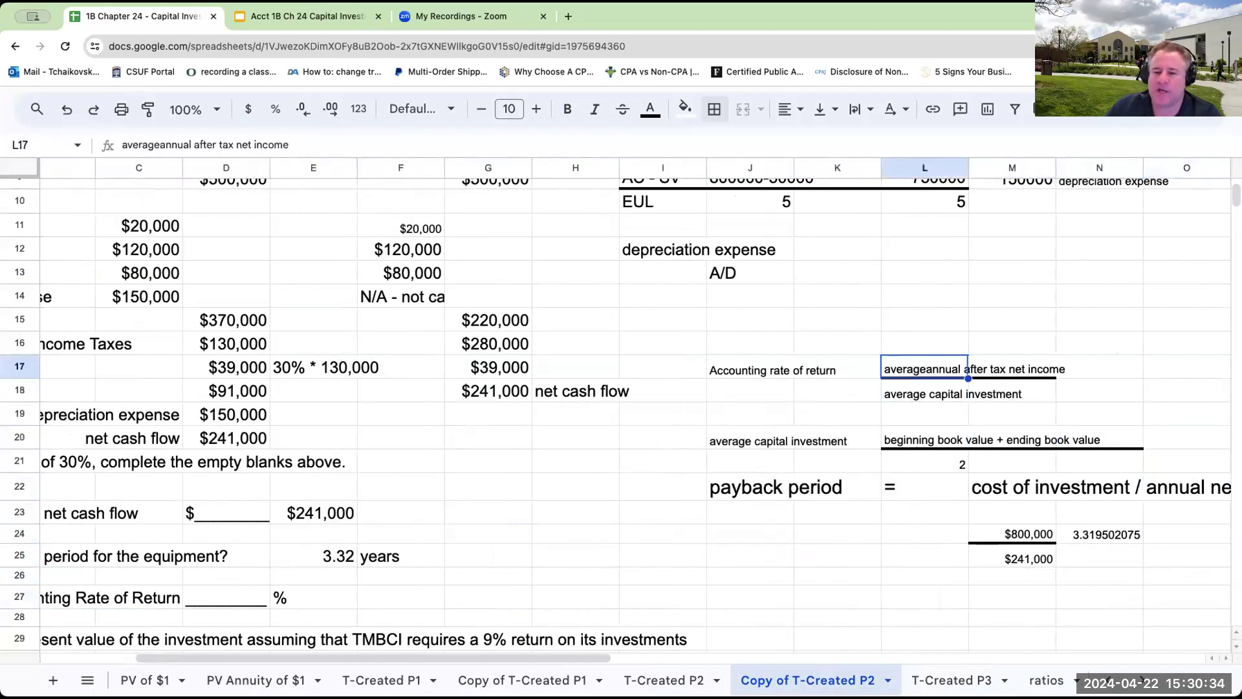
left_click(156, 143)
key("Return")
Step: Link N17 to the net income after tax in D18 as the accounting rate of return numerator
key("Up")
key("Right")
key("Right")
key("Right")
key("Left")
type("+")
key("Left")
key("Left")
key("Left")
key("Left")
key("Left")
key("Left")
key("Left")
key("Left")
key("Left")
key("Left")
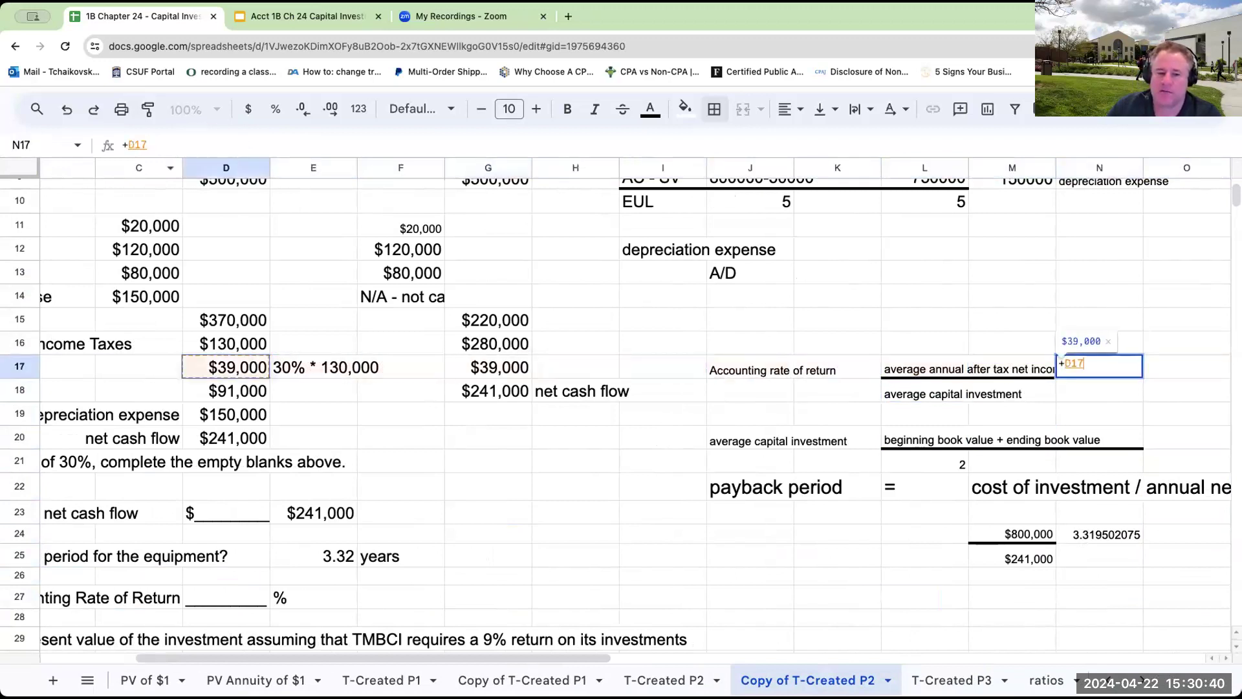
key("Down")
key("Left")
key("Left")
key("Right")
key("Right")
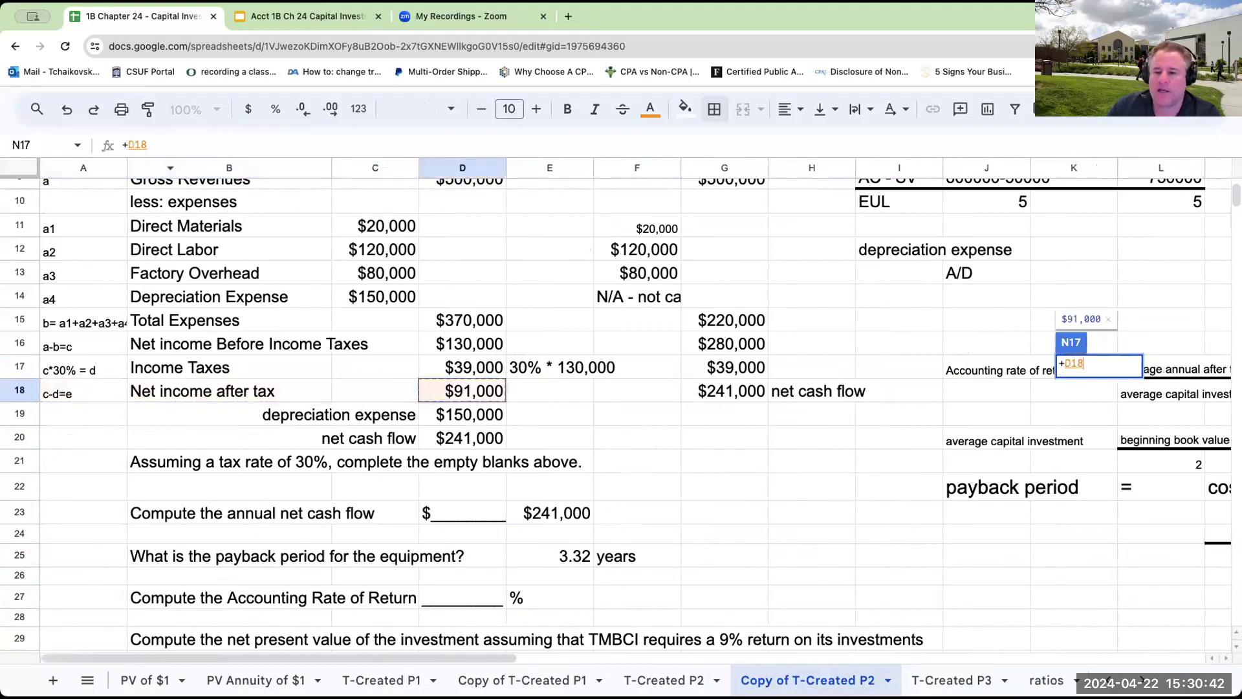
key("Tab")
Step: Write 800,0000+50000 in O20 as the beginning plus ending book value
key("Down")
key("Left")
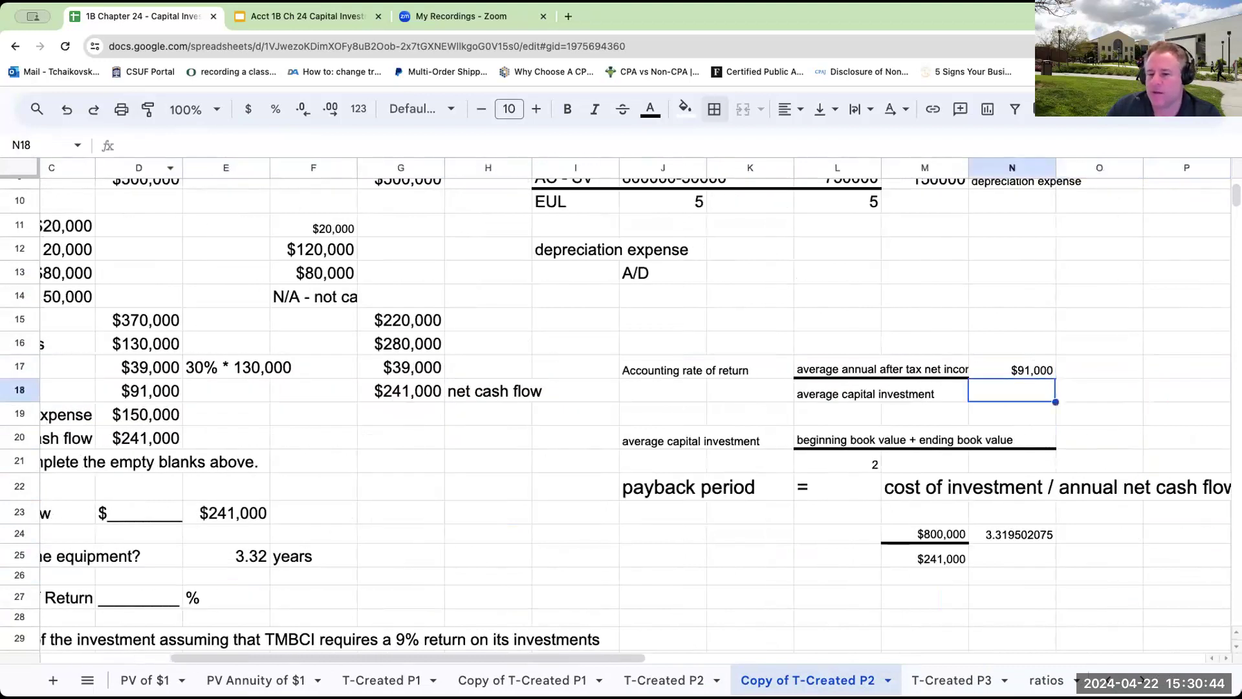
key("Down")
key("Down")
key("Right")
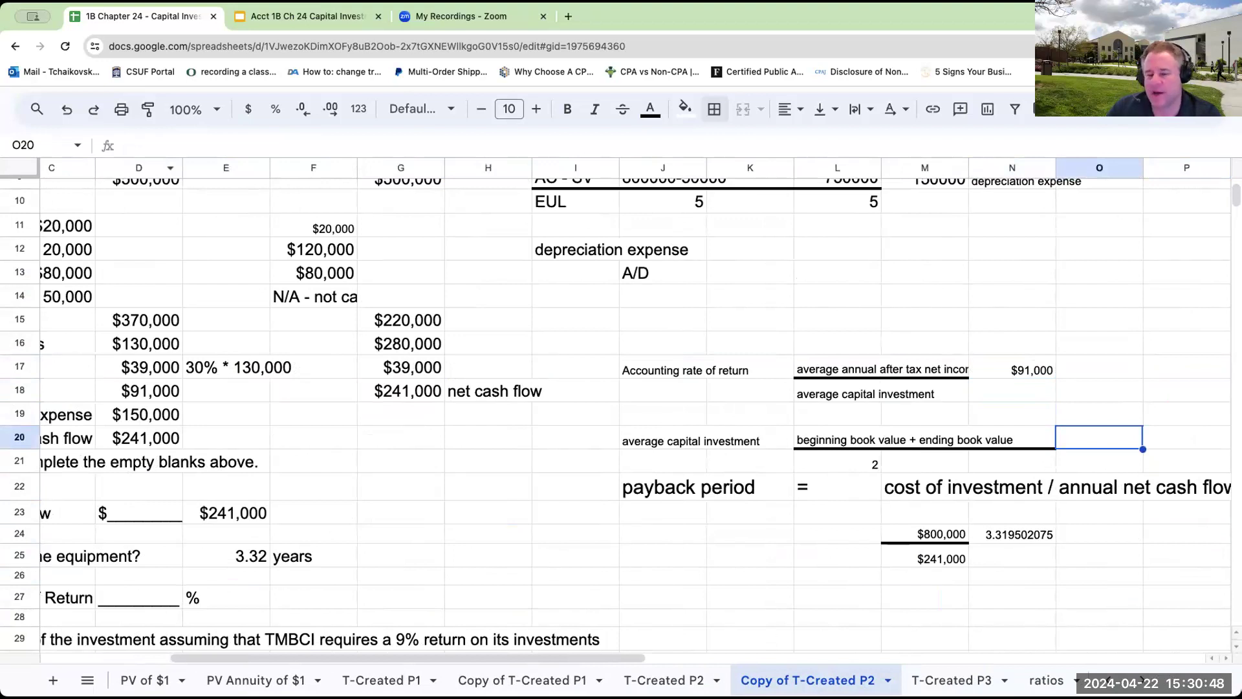
type("800,0000+")
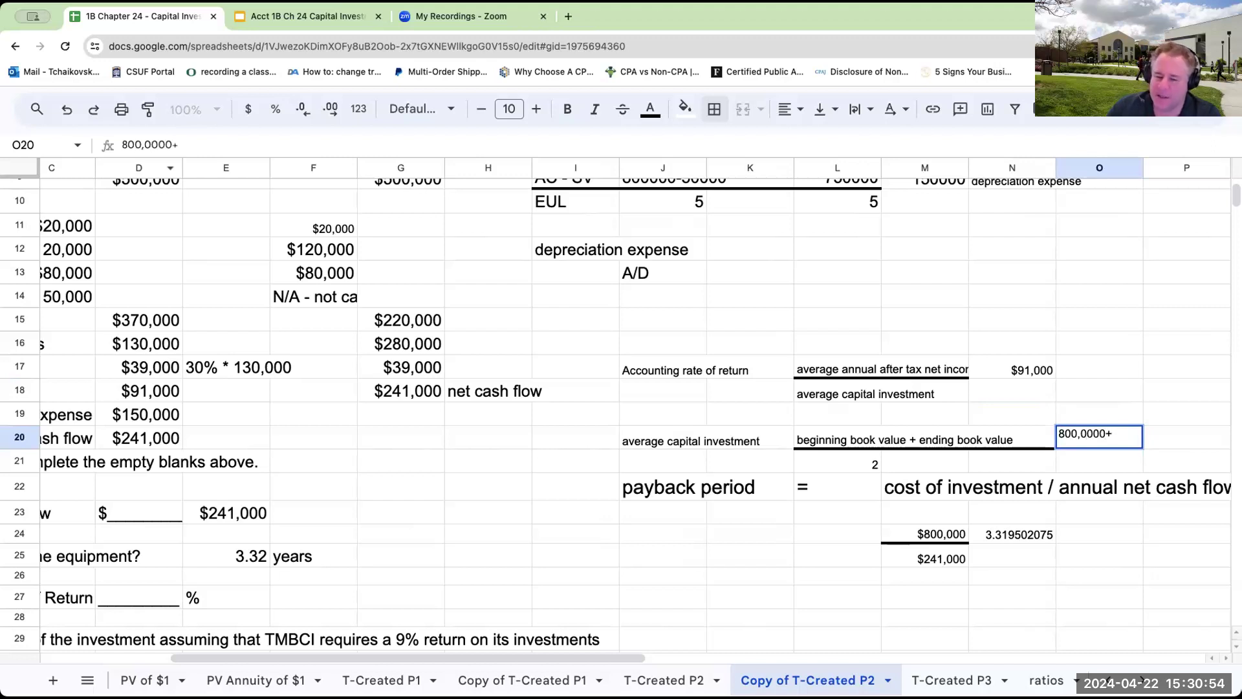
type("50000")
key("Return")
Step: Add a bottom border to the book value sum in O20 and enter the divisor 2 in O21
left_click(1099, 436)
scroll(622, 401, "up", 5)
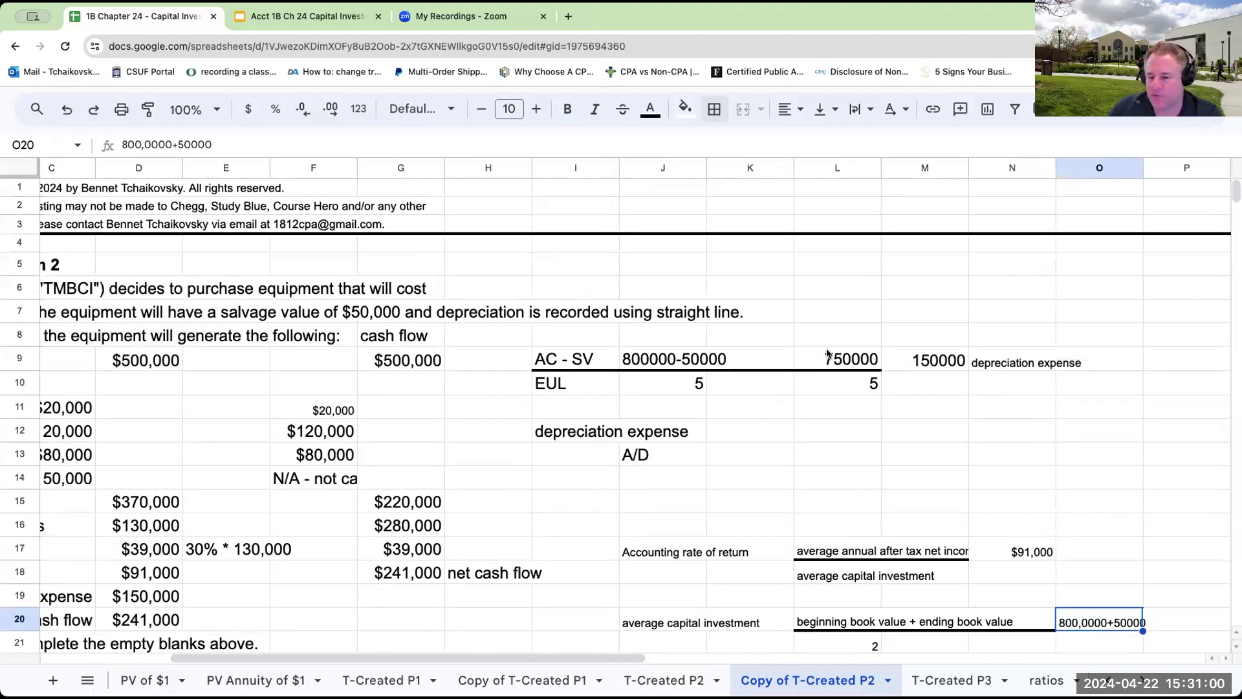
scroll(699, 366, "down", 3)
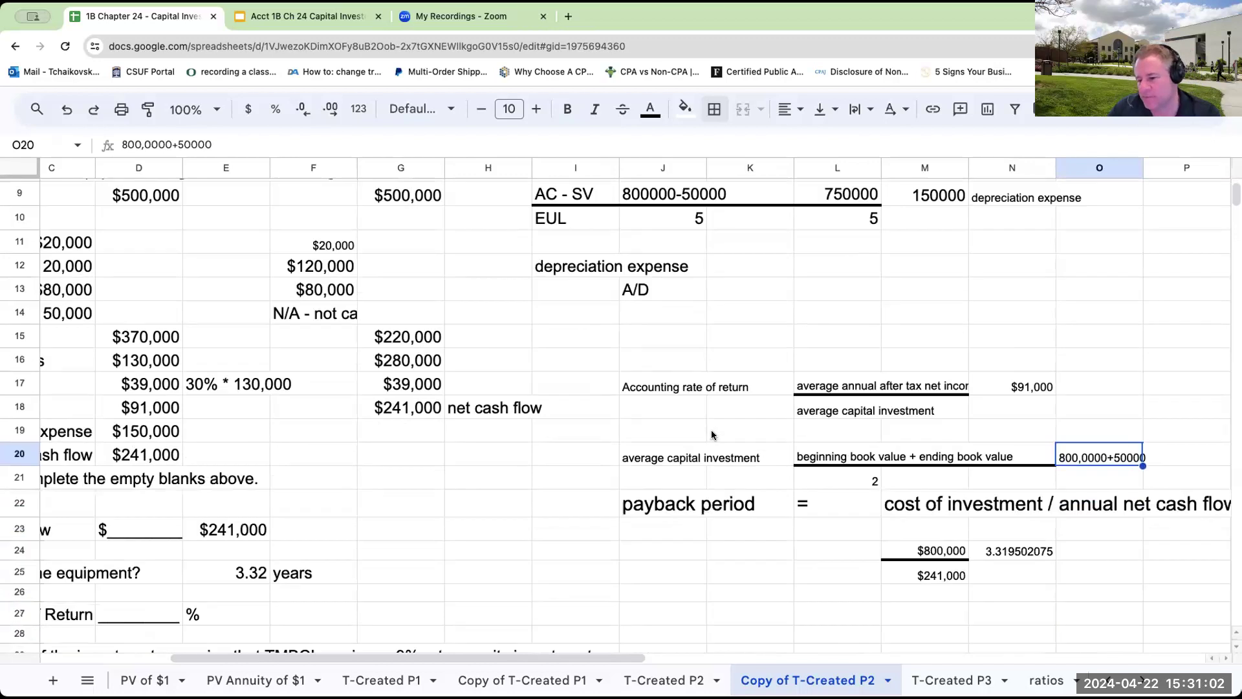
left_click(714, 109)
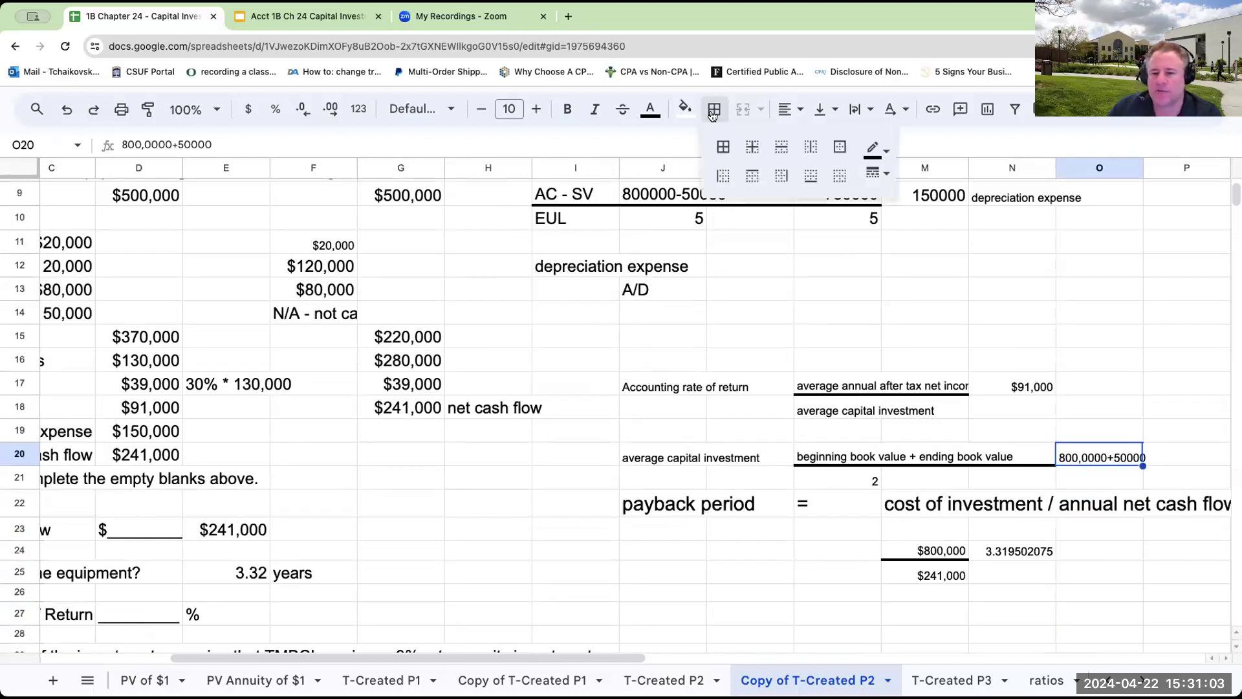
left_click(810, 175)
left_click(1085, 489)
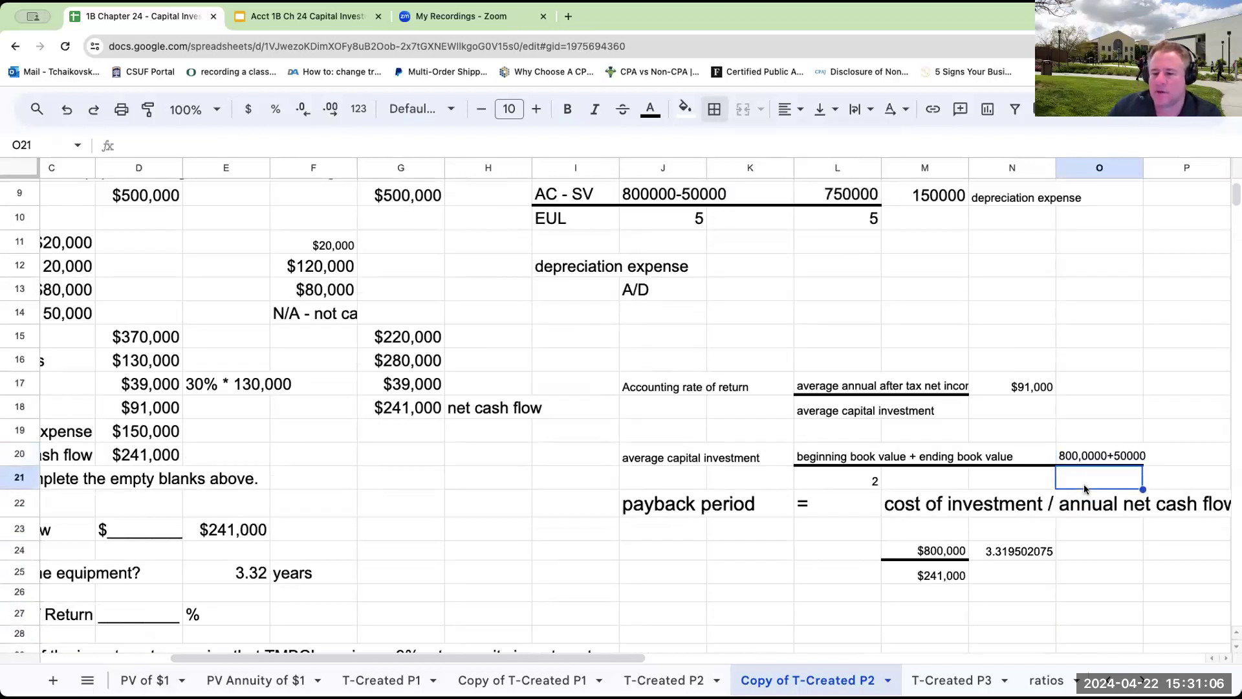
type("2")
key("Tab")
Step: Enter 850000 in P20 and 2 in P21, and calculate the average capital investment in Q20 as P20/P21
key("Up")
type("850000")
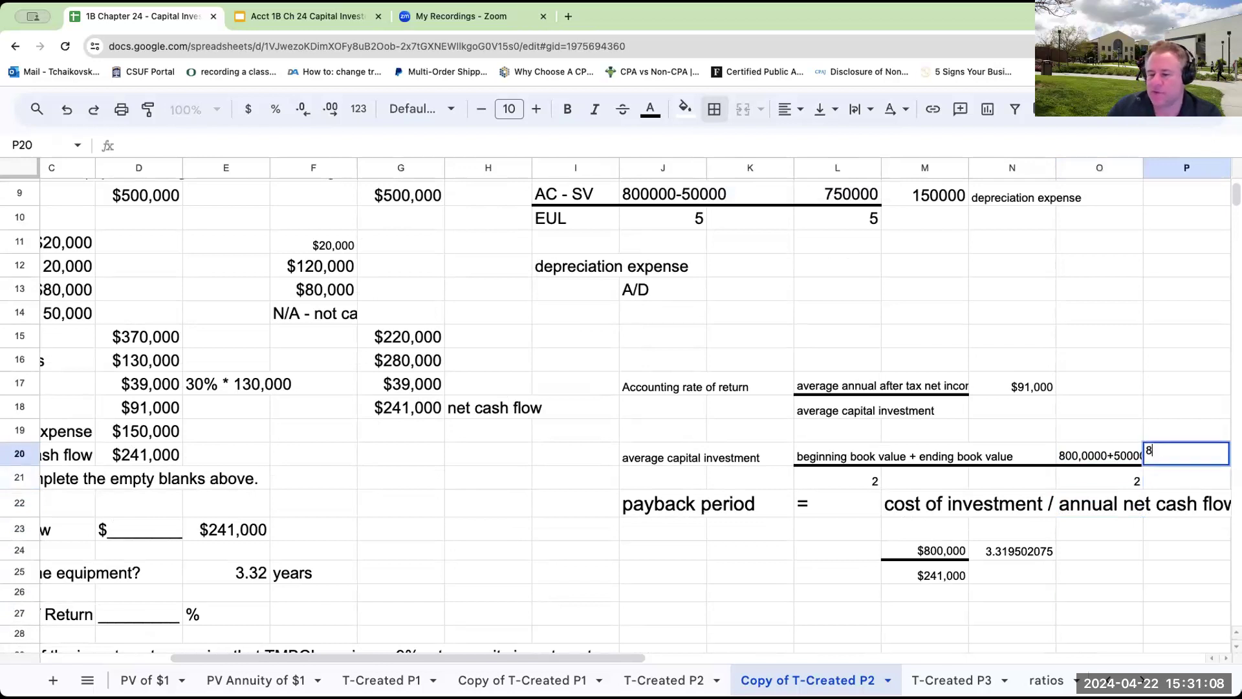
key("Return")
type("2")
key("Tab")
key("Up")
type("+P20/P21")
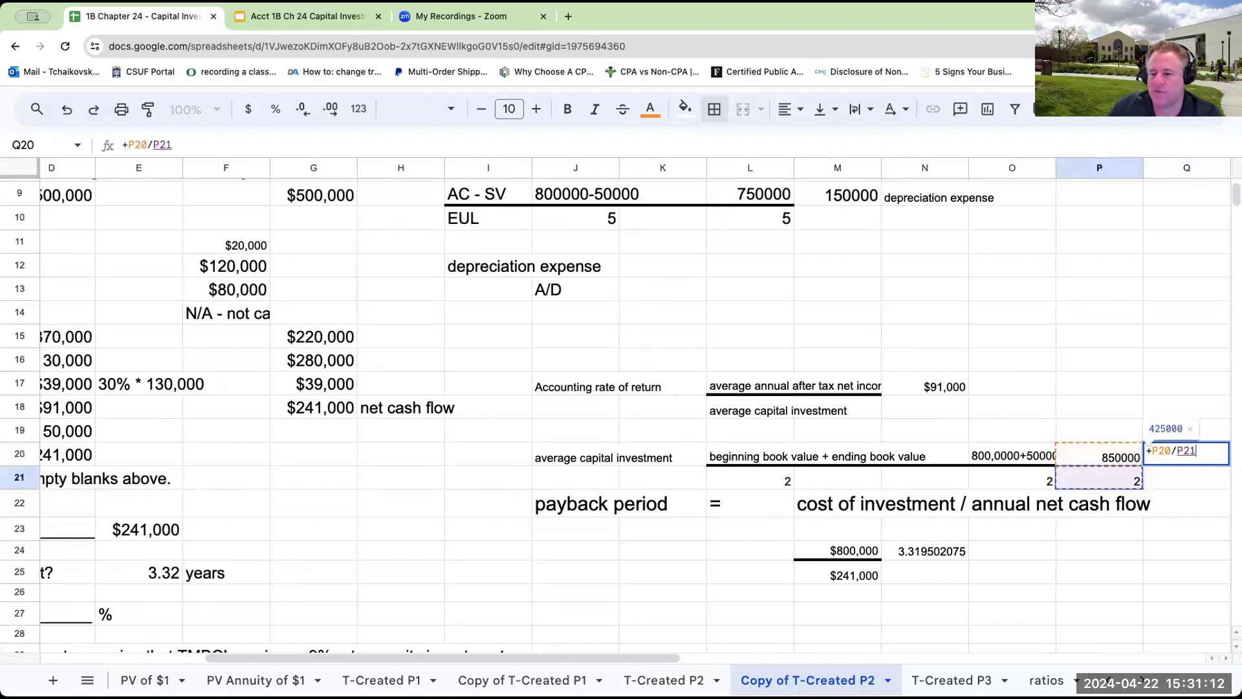
key("Return")
Step: Link N18 to the average capital investment in Q20 as the accounting rate of return denominator
key("Up")
key("Left")
key("Left")
key("Left")
key("Up")
key("Up")
type("+O18")
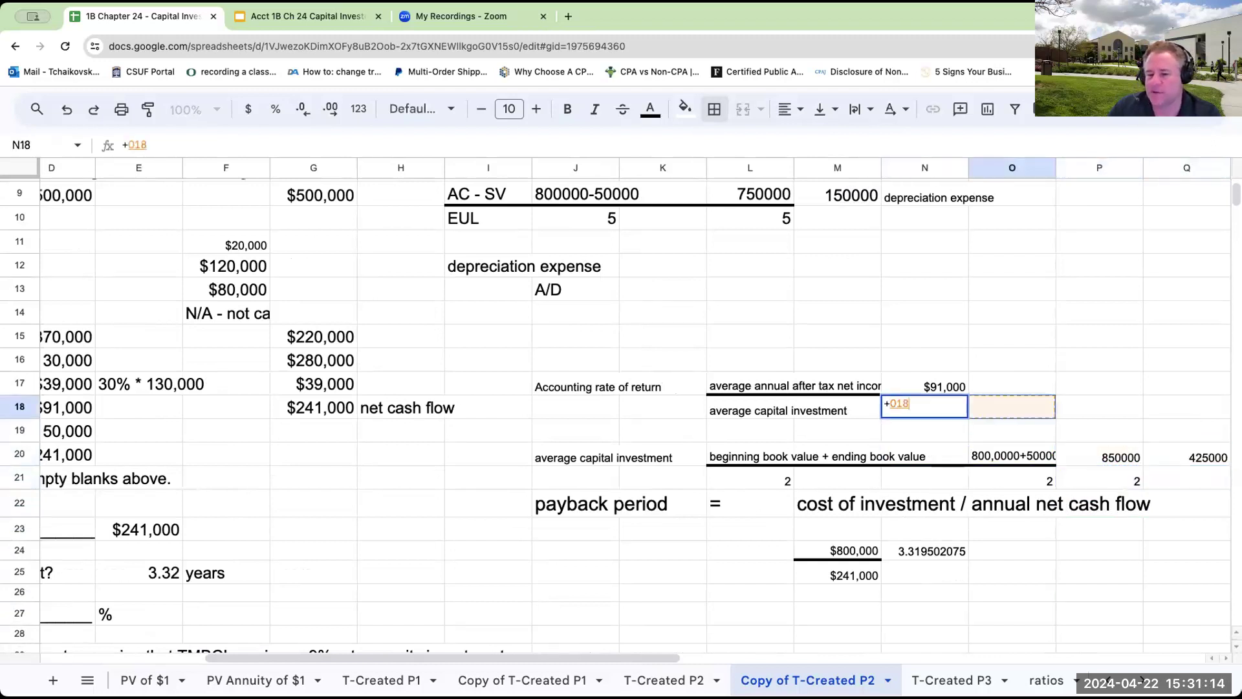
key("Right")
key("Down")
key("Right")
key("Down")
key("Return")
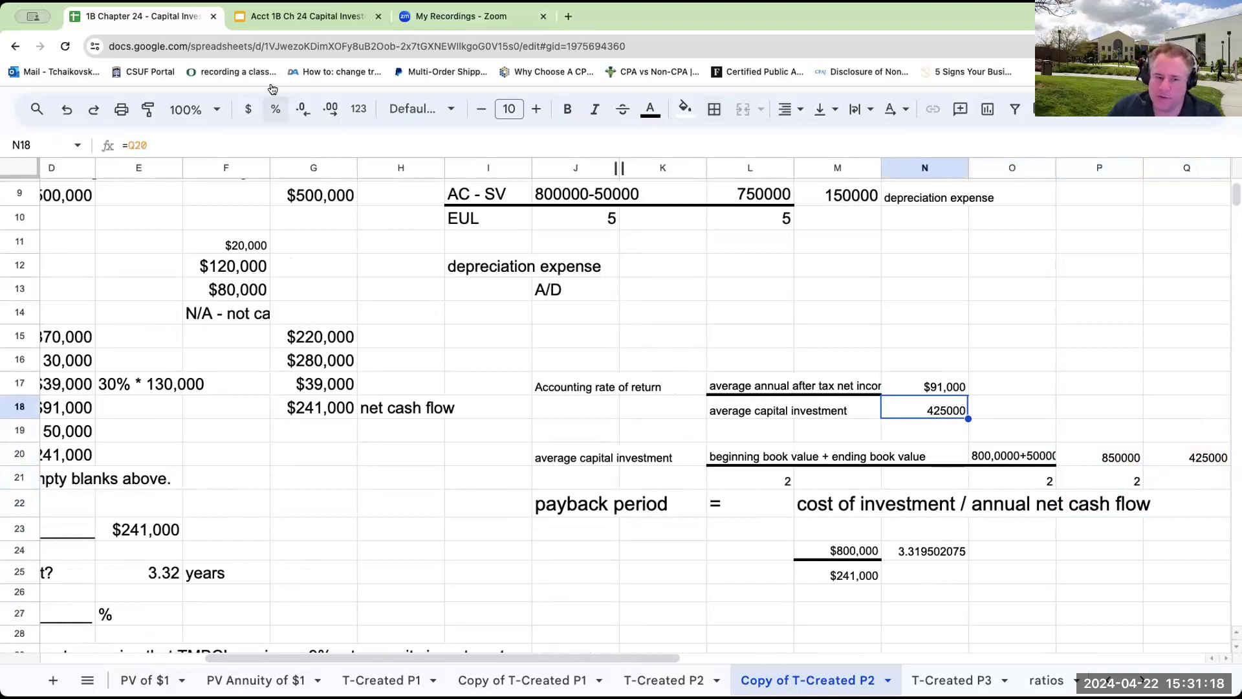
Step: Format the average capital investment in N18 as currency without decimals and add a top border to it
left_click(247, 109)
left_click(304, 108)
left_click(304, 108)
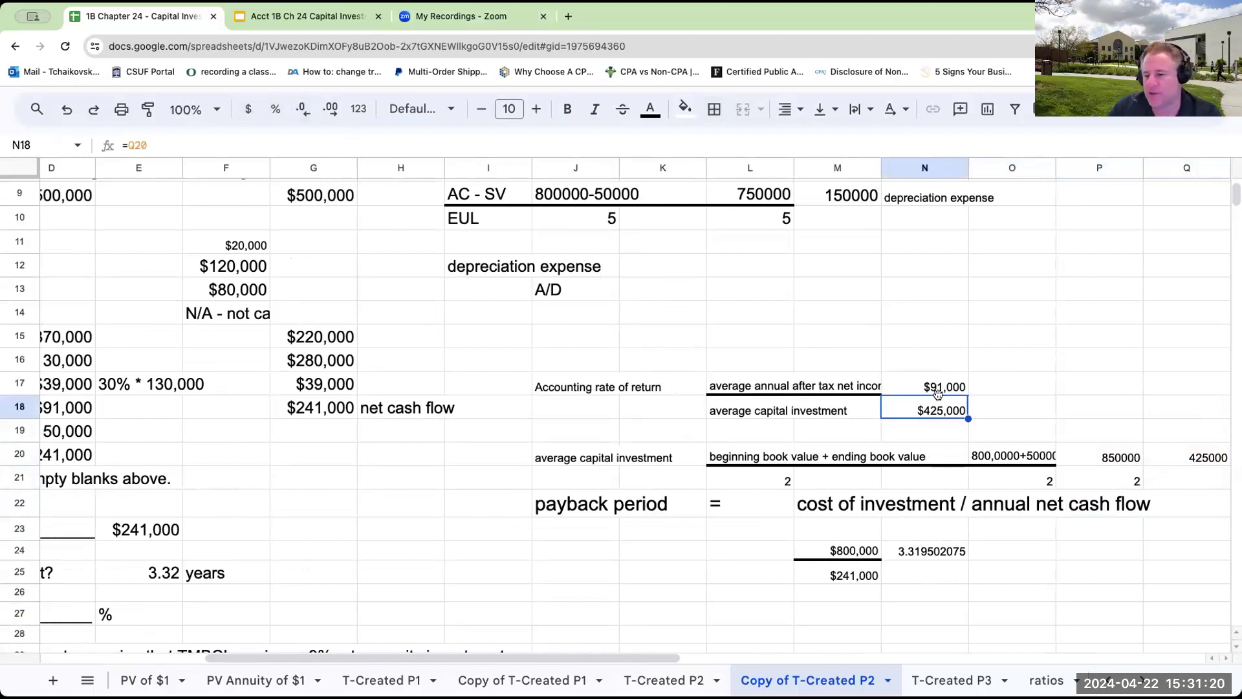
left_click(714, 109)
left_click(752, 176)
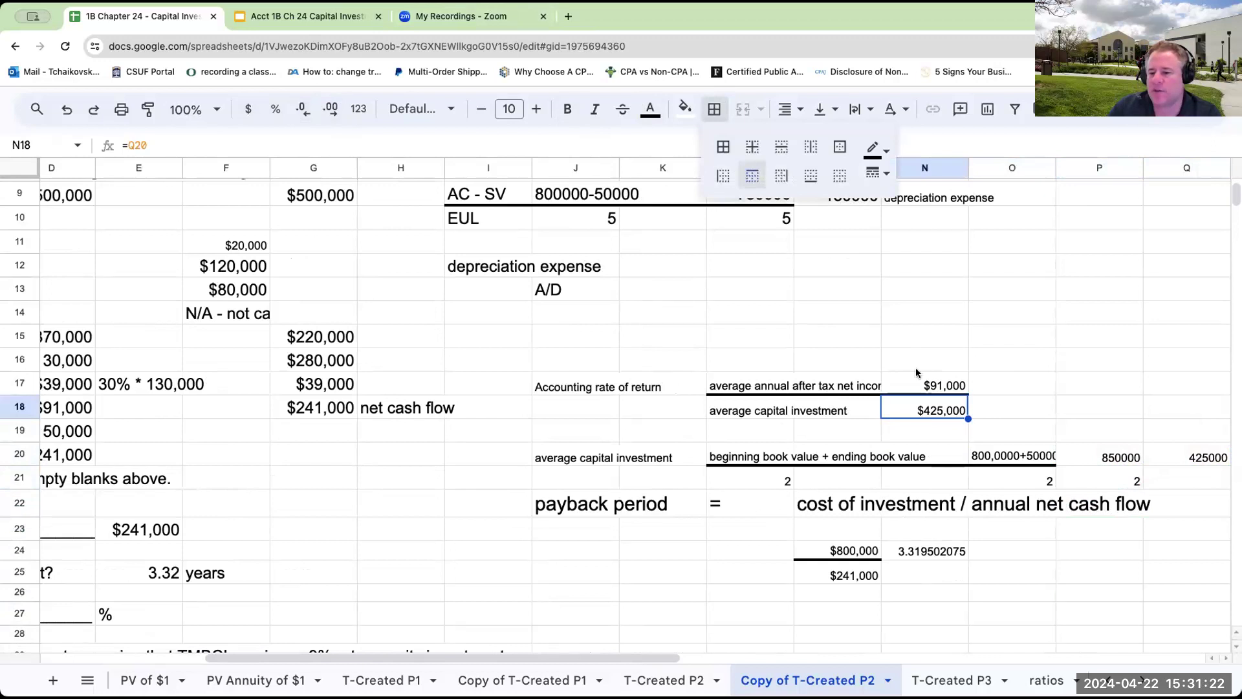
Step: Calculate the accounting rate of return in O17 as N17/N18 and format it as a percentage
left_click(1012, 383)
type("+")
left_click(925, 385)
type("/N18")
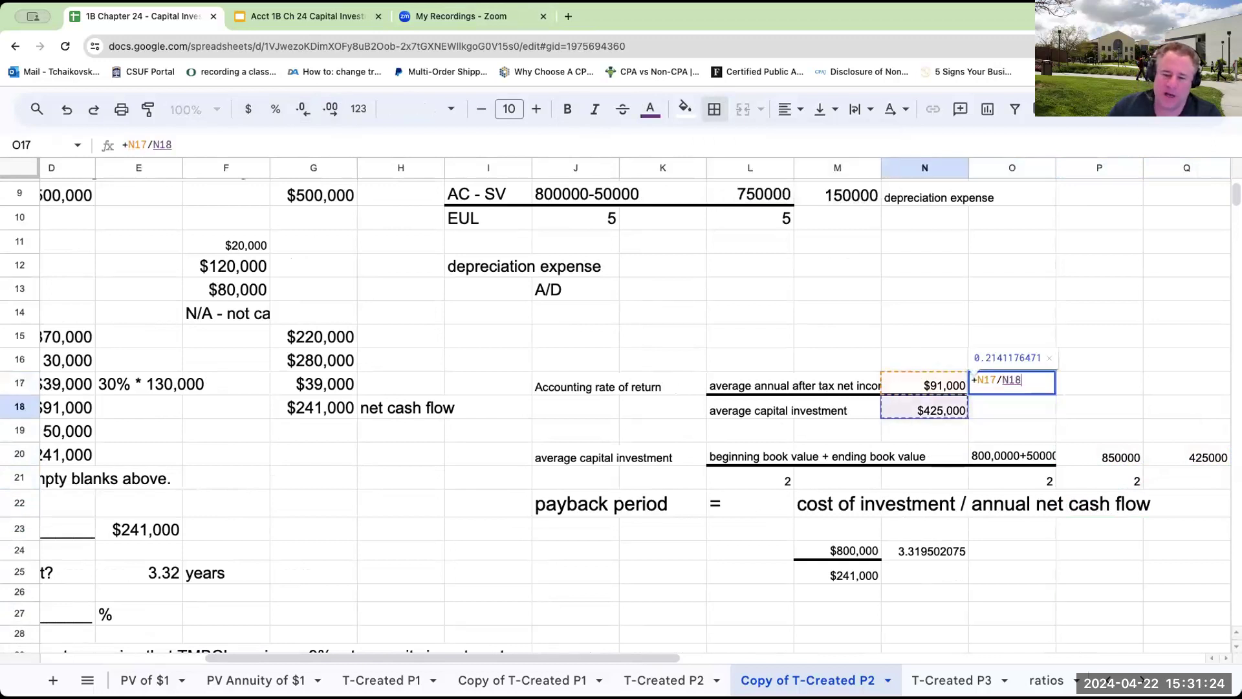
key("Return")
left_click(275, 109)
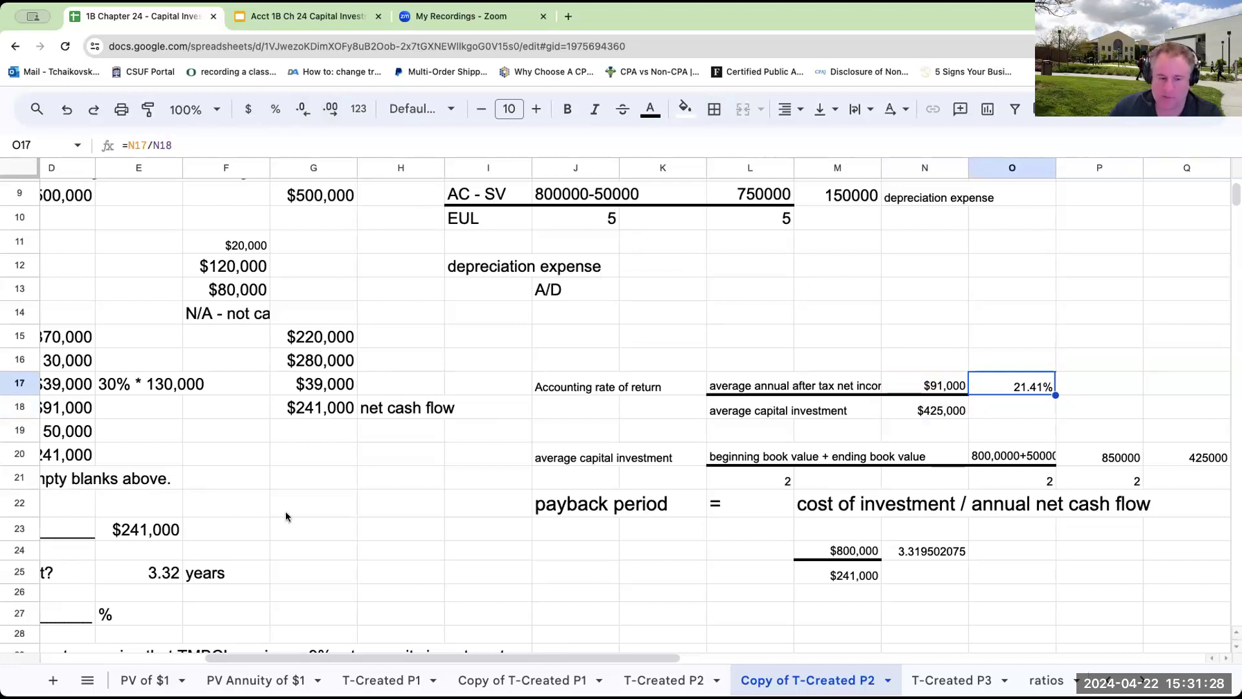
Step: Link the Accounting Rate of Return answer in D27 to the calculated percentage in O17
left_click(314, 529)
key("Down")
key("Left")
key("Left")
scroll(623, 401, "left", 5)
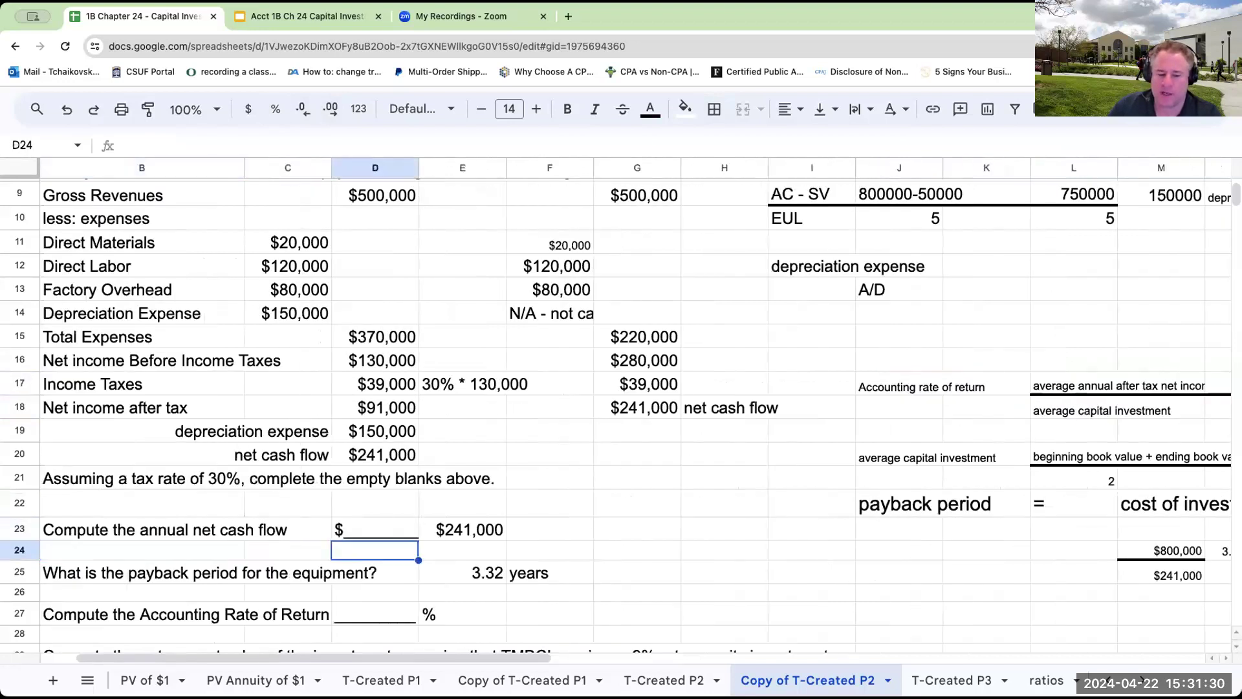
left_click(375, 613)
type("+")
key("Right")
key("Right")
key("Right")
key("Right")
key("Right")
key("Up")
key("Up")
key("Up")
key("Up")
key("Up")
key("Up")
key("Up")
key("Up")
key("Up")
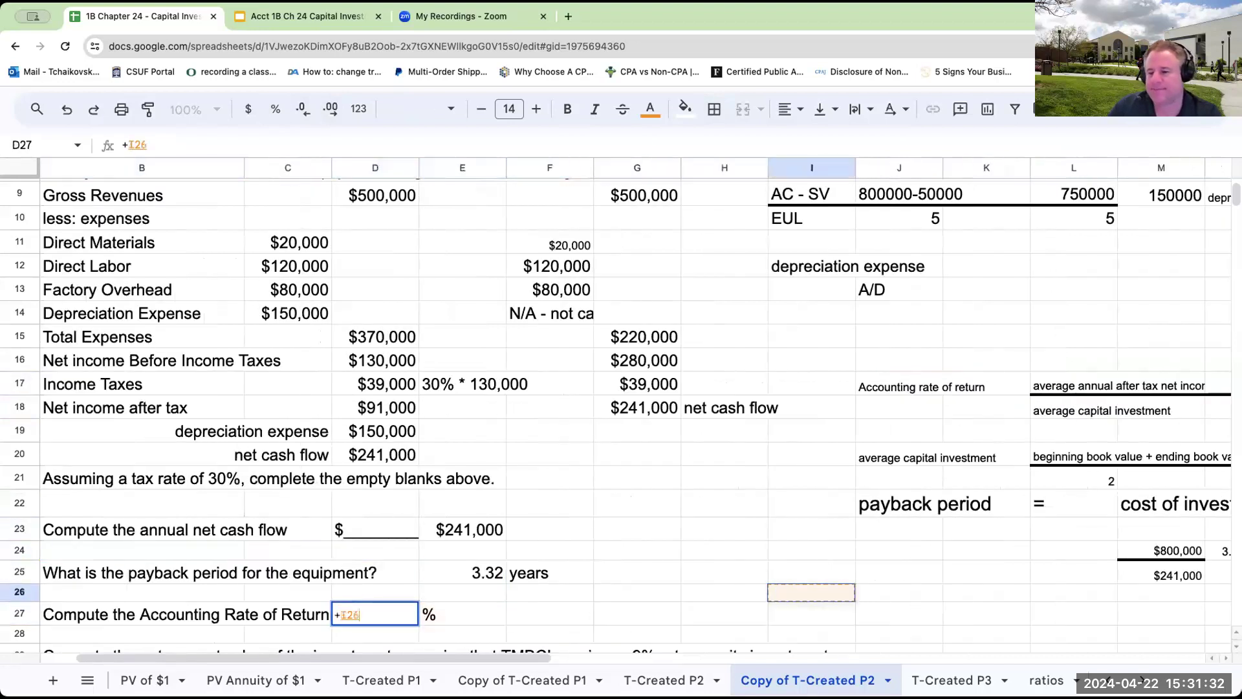
key("Right")
key("Right")
key("Right")
key("Right")
key("Right")
key("Right")
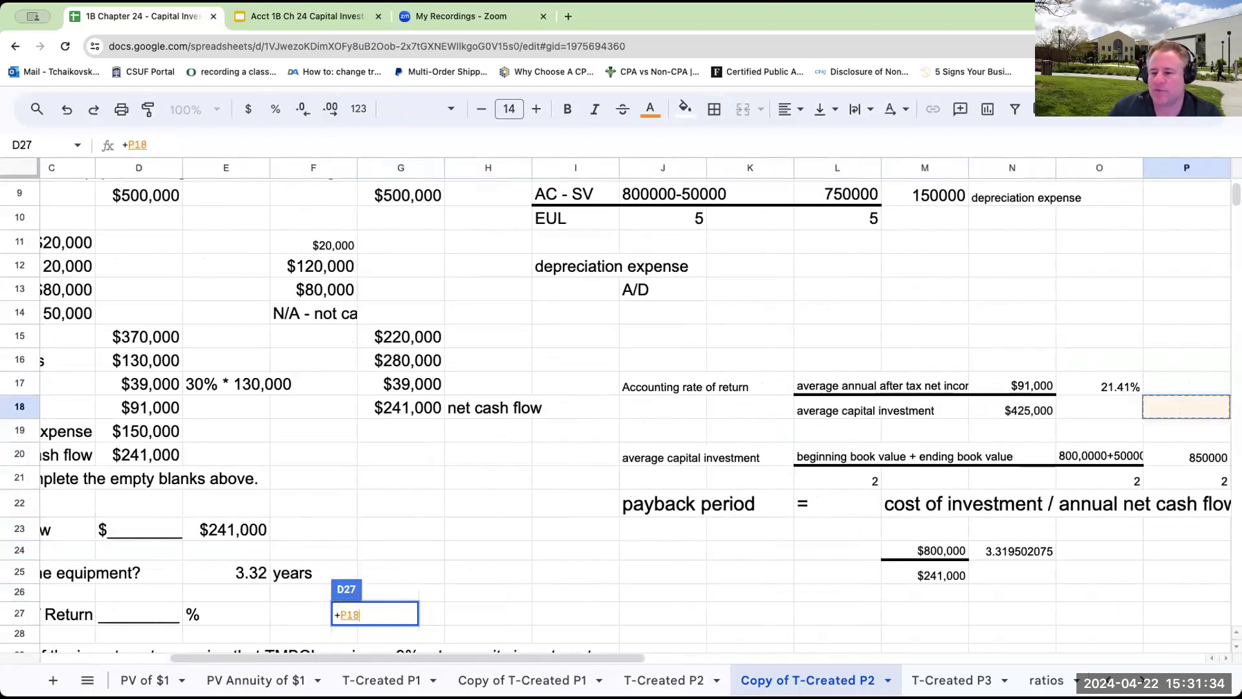
key("Up")
key("Return")
key("Home")
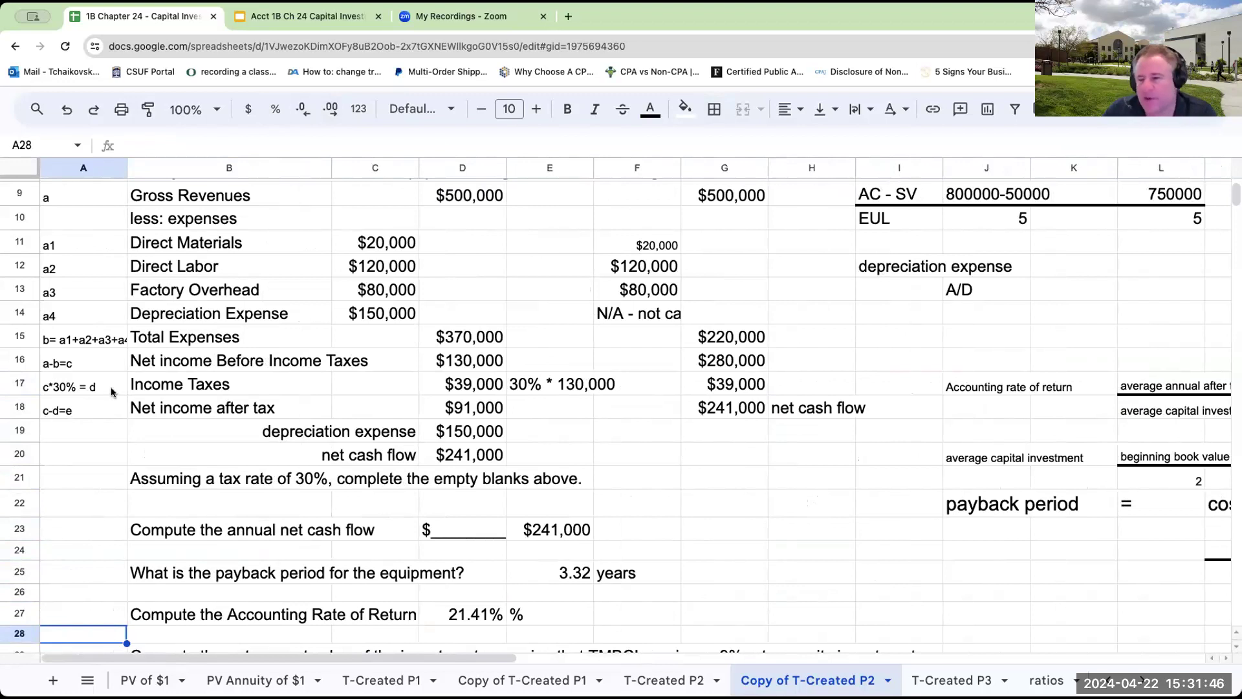
Step: Below the net present value question, enter year headings Y0 in D31 and 1 to 5 in E31:I31, adding 1 by formula for the later years
scroll(131, 322, "down", 3)
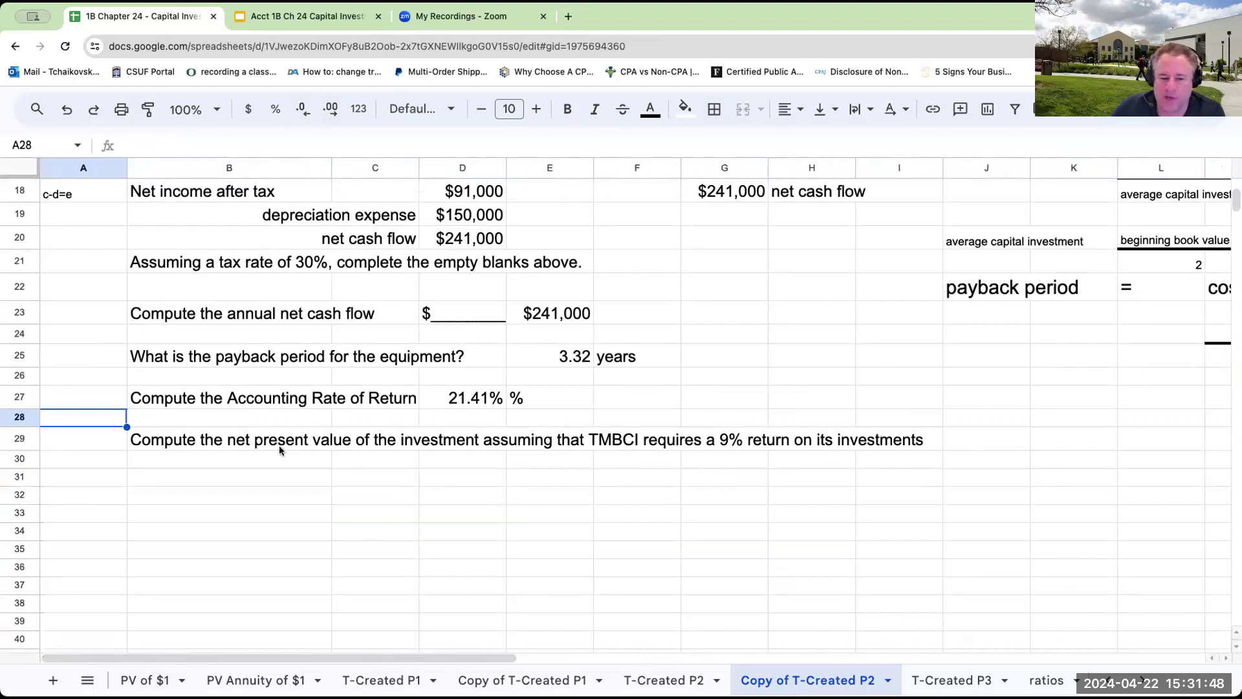
left_click(253, 422)
left_click(245, 440)
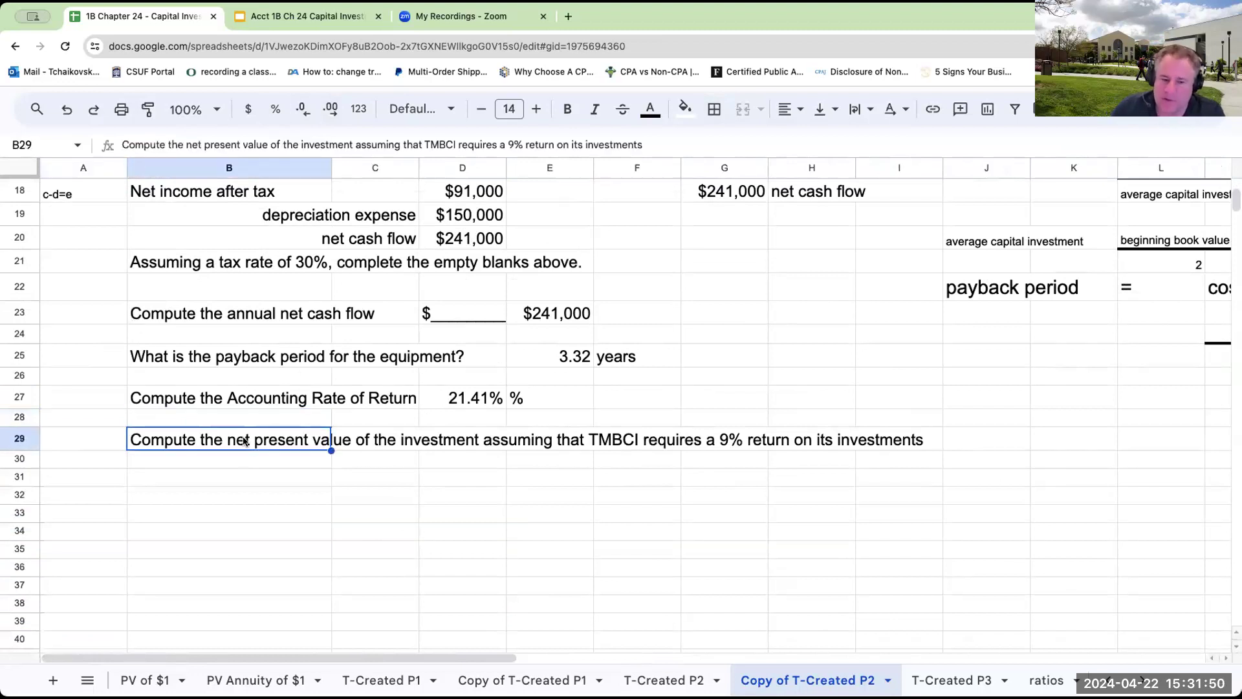
left_click(472, 472)
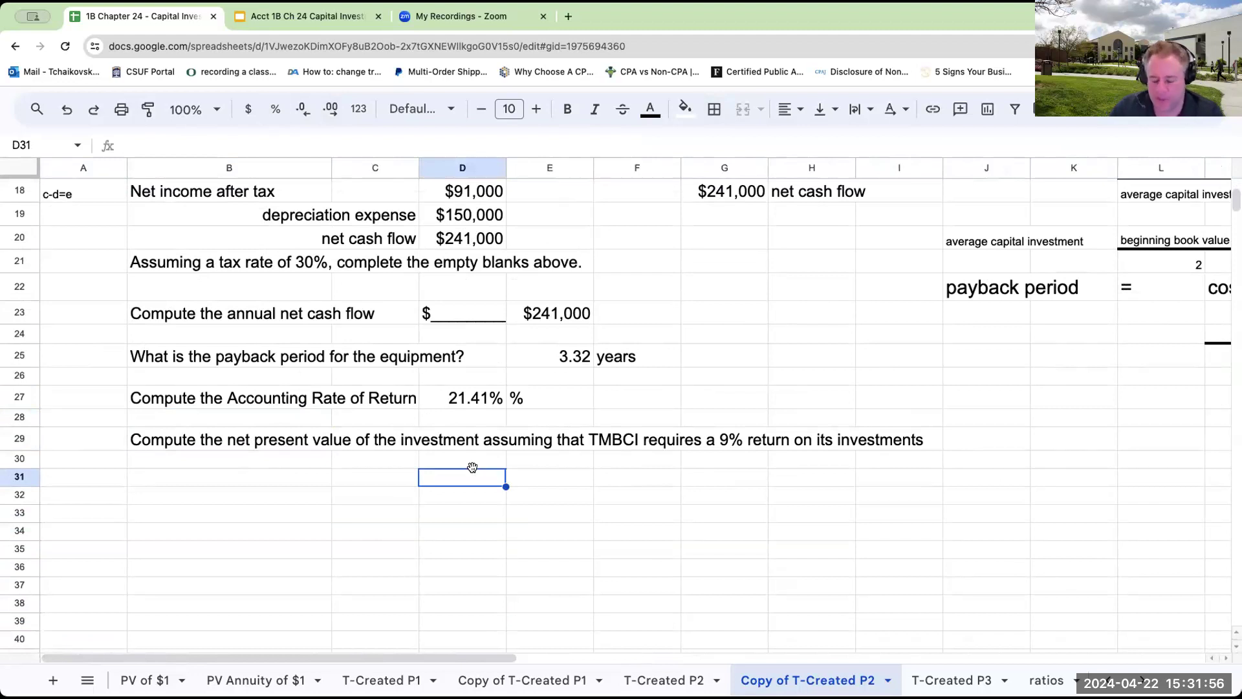
type("PO")
key("BackSpace")
key("BackSpace")
type("Y0")
key("Tab")
type("1")
key("Tab")
type("2")
key("Tab")
key("Left")
key("ctrl+c")
key("Right")
key("ctrl+v")
key("Right")
key("ctrl+v")
key("Right")
key("ctrl+v")
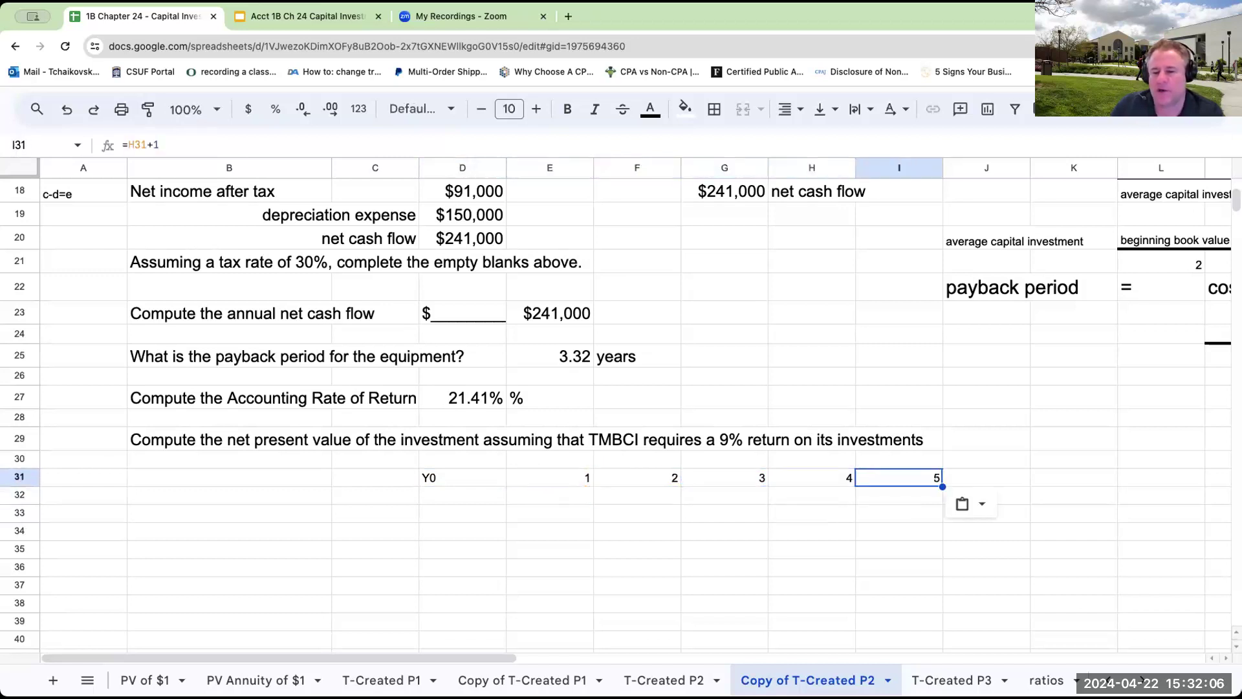
Step: Set the font size of the net present value work area B31:I40 to 18
left_click_drag(216, 486, 919, 642)
left_click(536, 109)
left_click(536, 108)
left_click(536, 108)
left_click(536, 109)
left_click(536, 108)
left_click(536, 109)
left_click(536, 109)
left_click(537, 108)
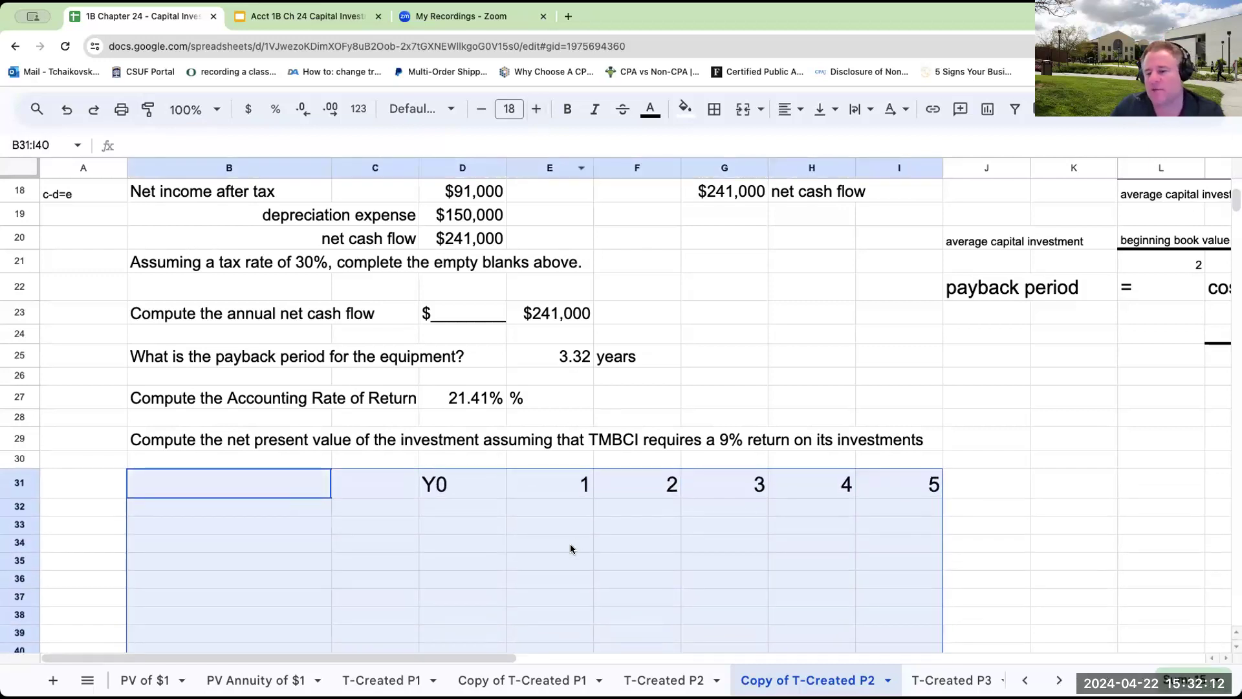
Step: Enter the equipment cost as -800000 in D35 under Y0, format it as currency, and widen column D
left_click(571, 548)
scroll(517, 470, "up", 6)
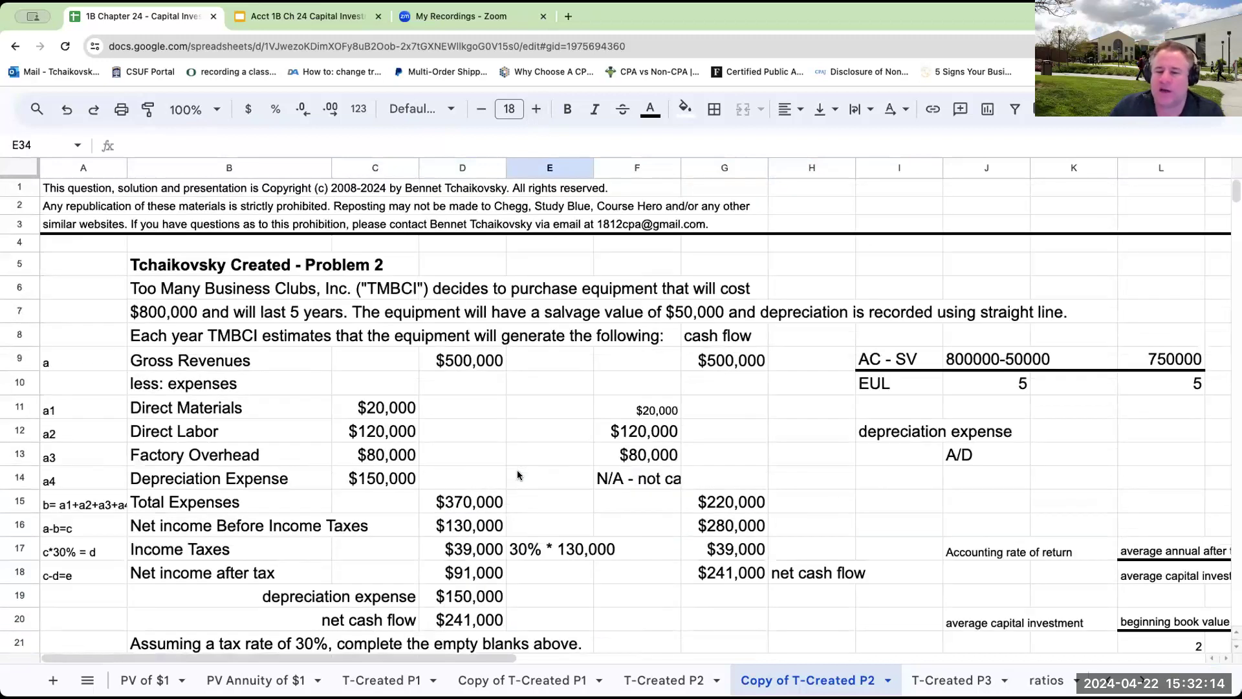
left_click(294, 304)
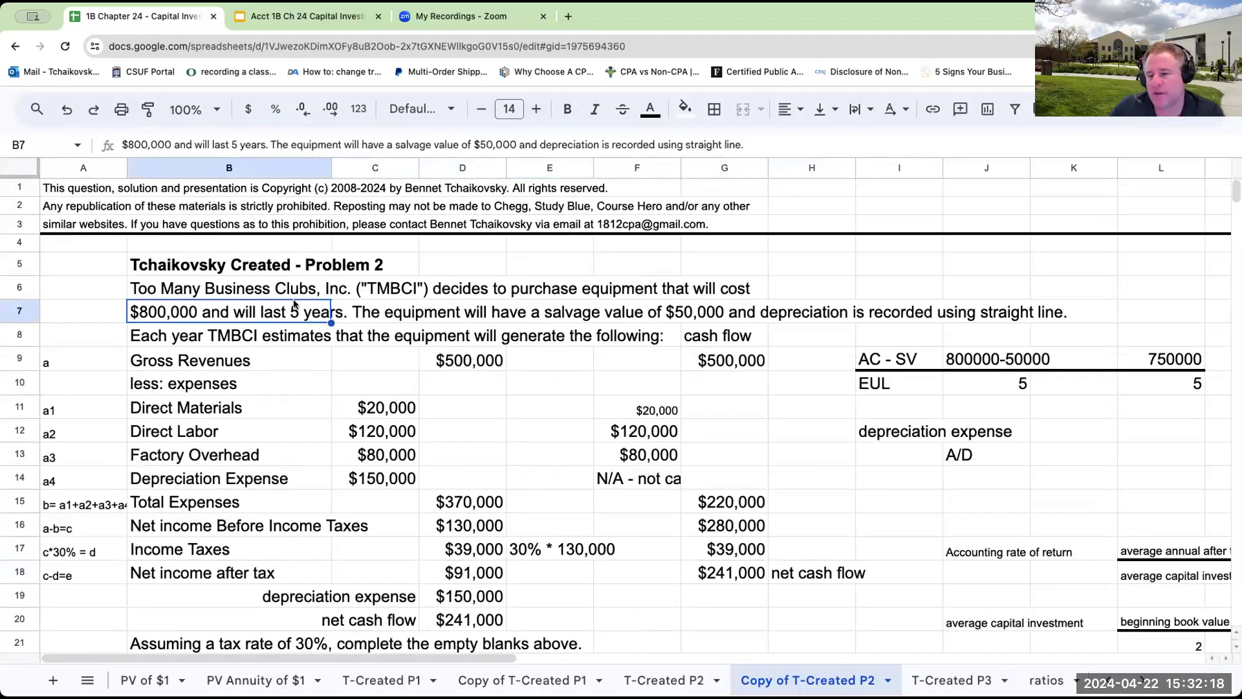
scroll(628, 385, "down", 6)
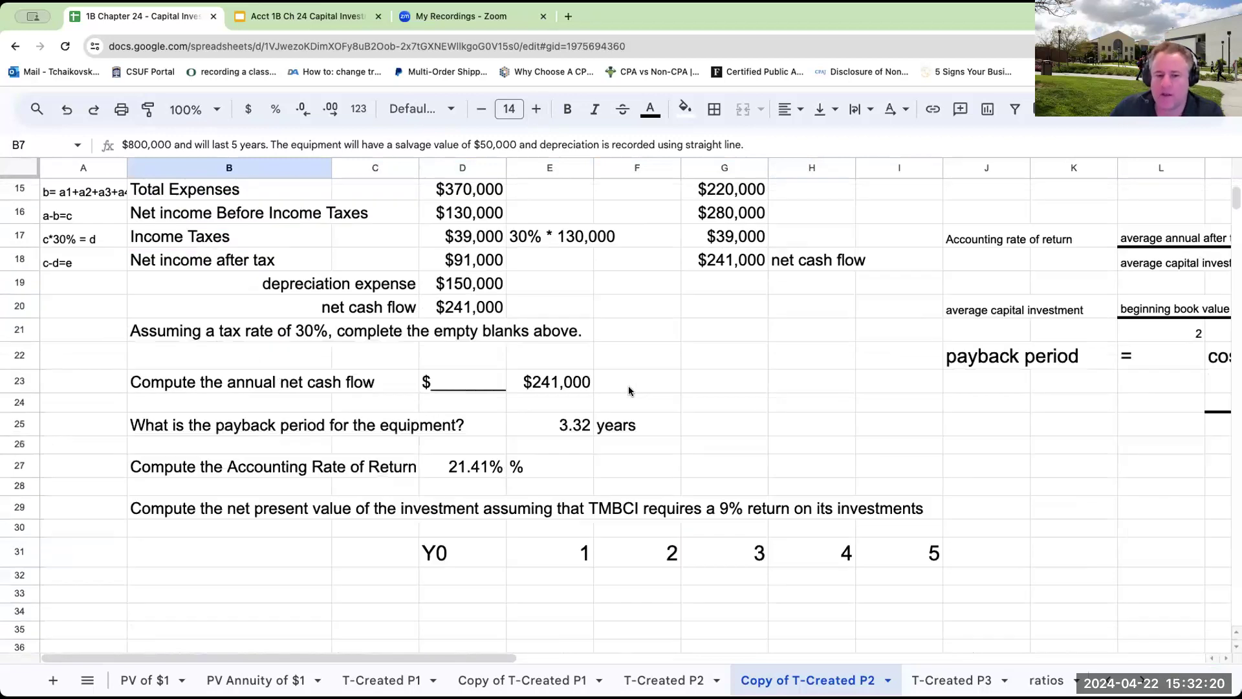
left_click(467, 511)
type("-")
key("BackSpace")
key("Return")
type("*80")
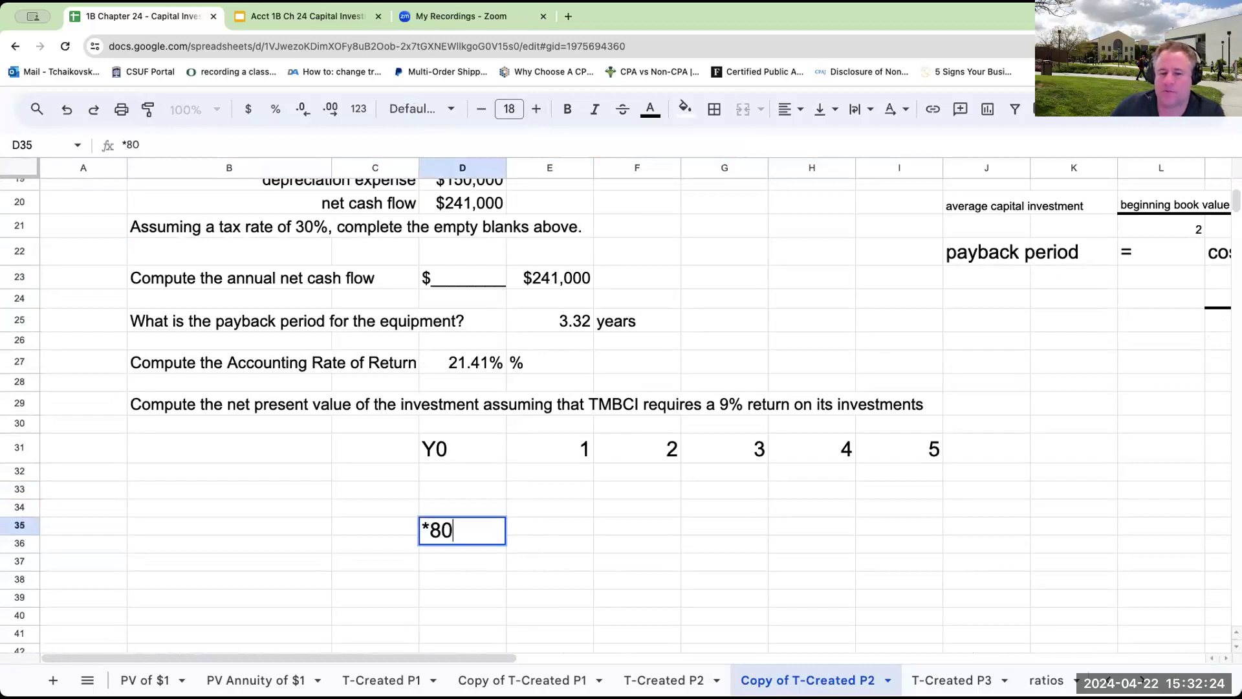
key("BackSpace")
key("Escape")
type("-")
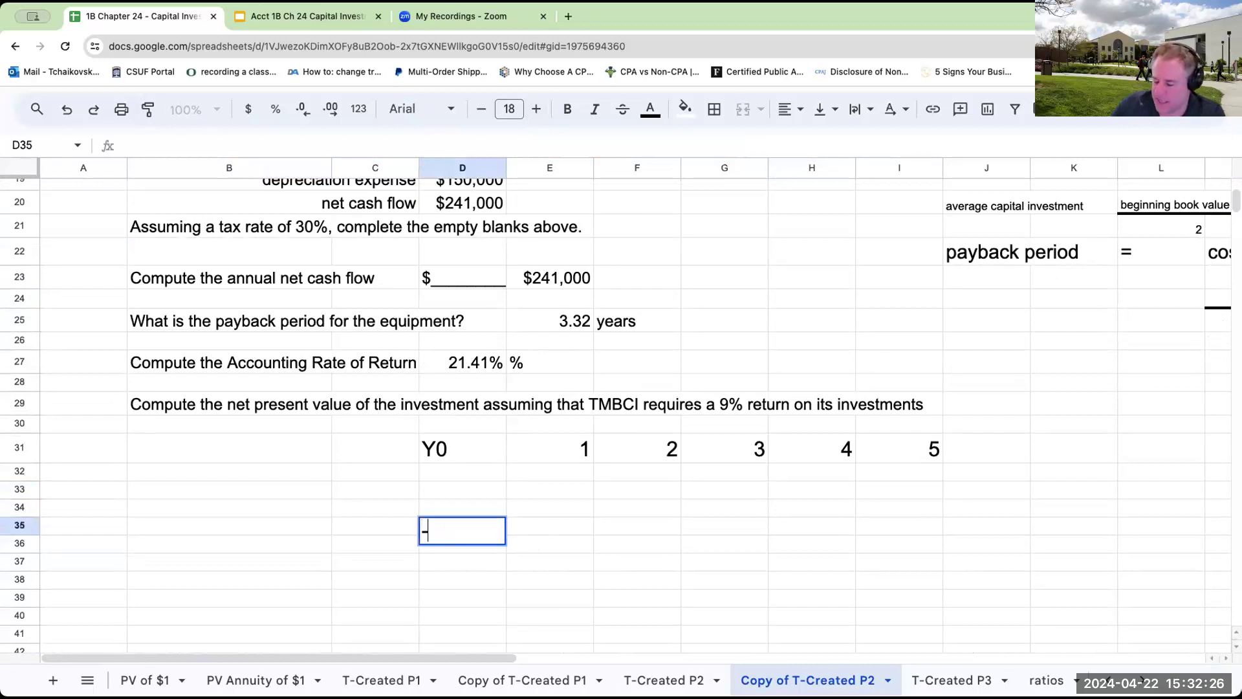
type("800000")
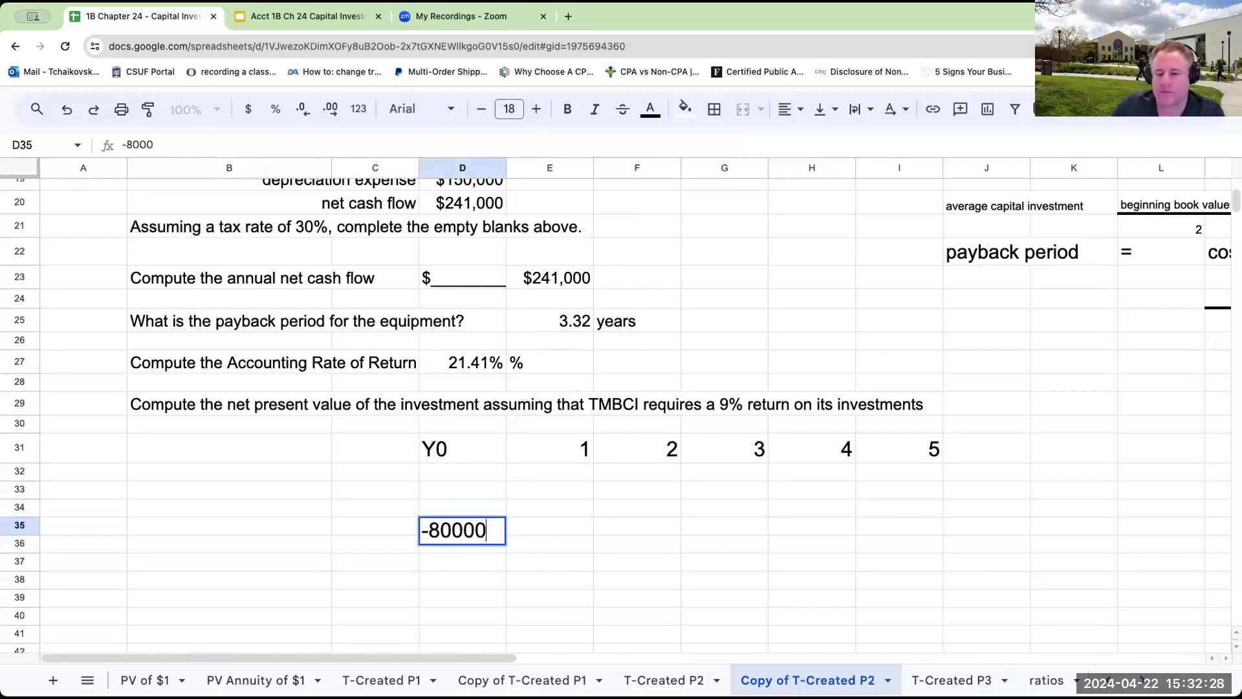
key("ctrl+Return")
left_click(247, 108)
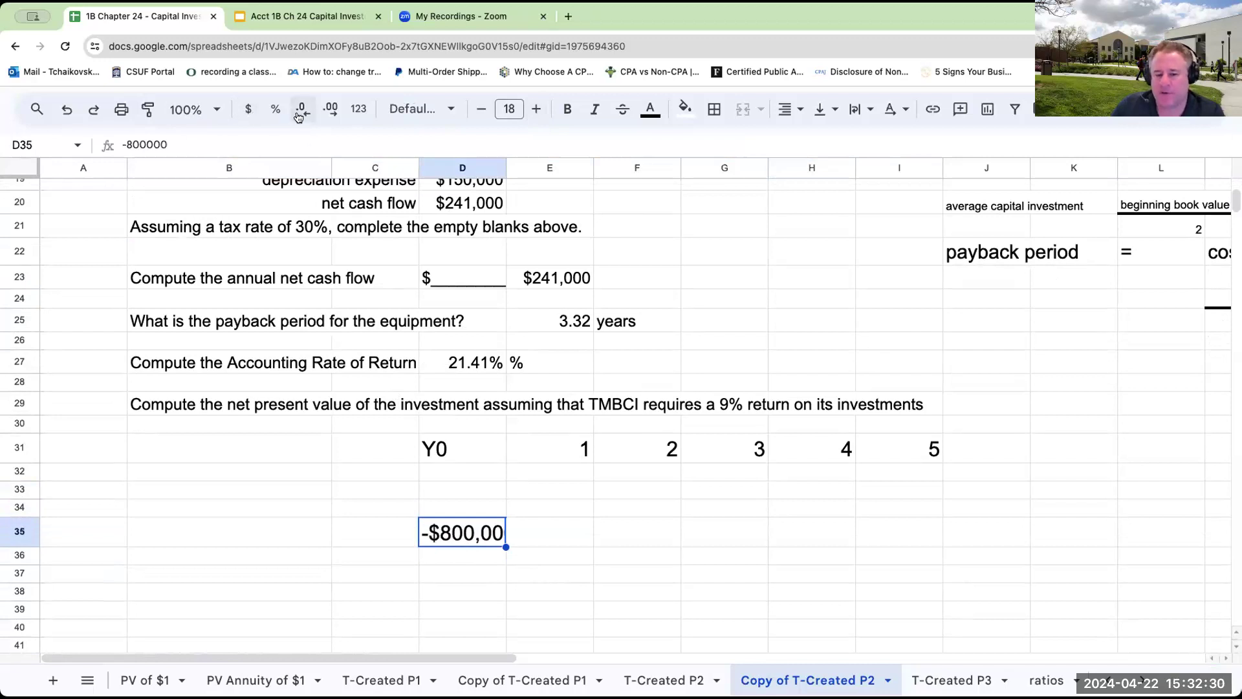
left_click_drag(505, 168, 530, 168)
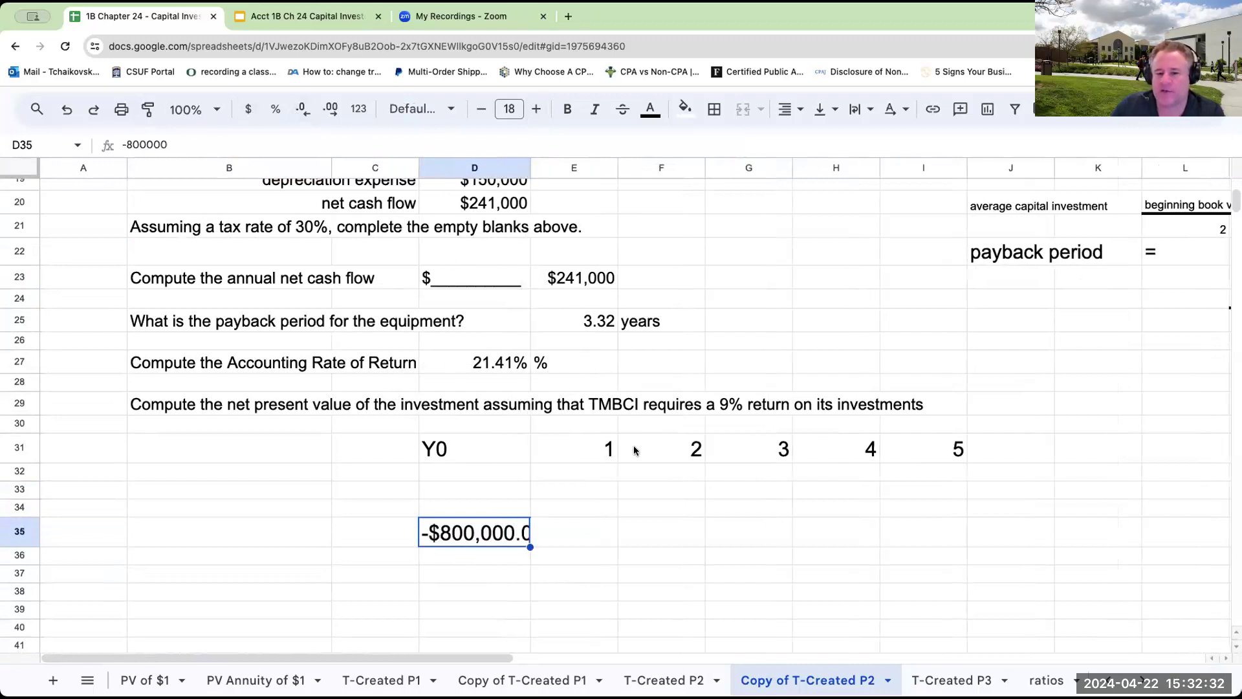
Step: Link the year 1 cell E32 to the annual net cash flow in D20
left_click(613, 473)
type("+")
key("Left")
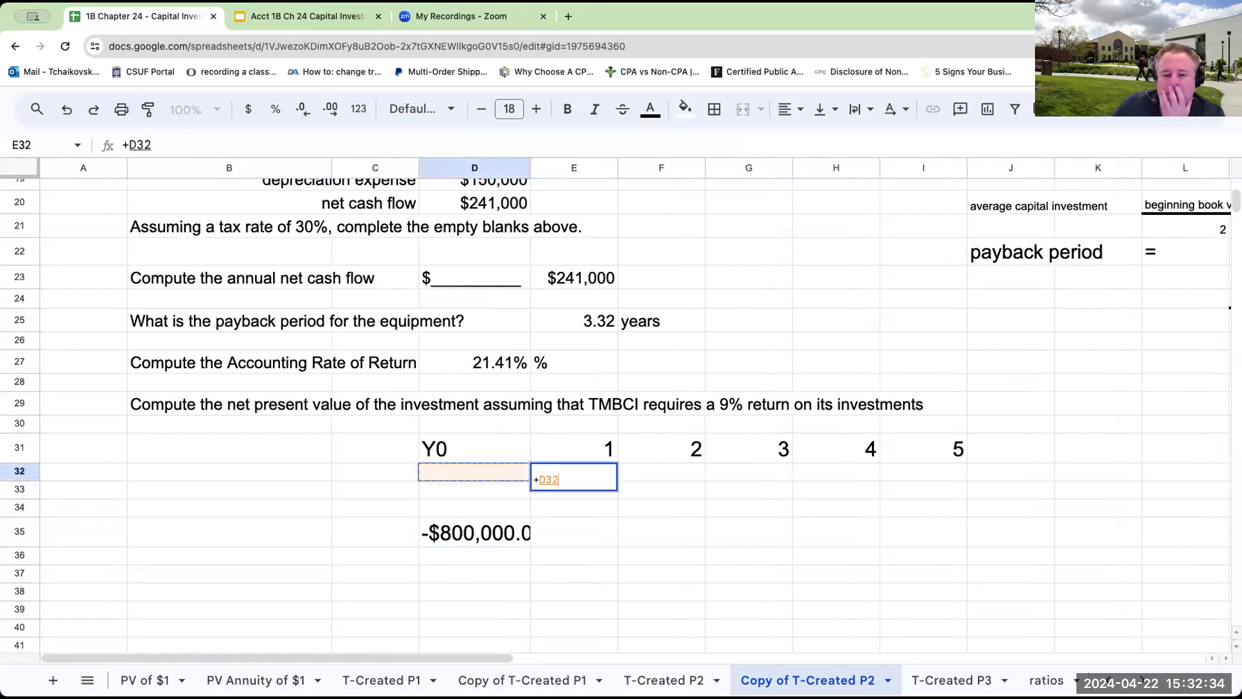
key("Up")
key("Up")
key("Up")
key("Up")
key("Up")
key("Up")
key("Up")
key("Up")
key("Up")
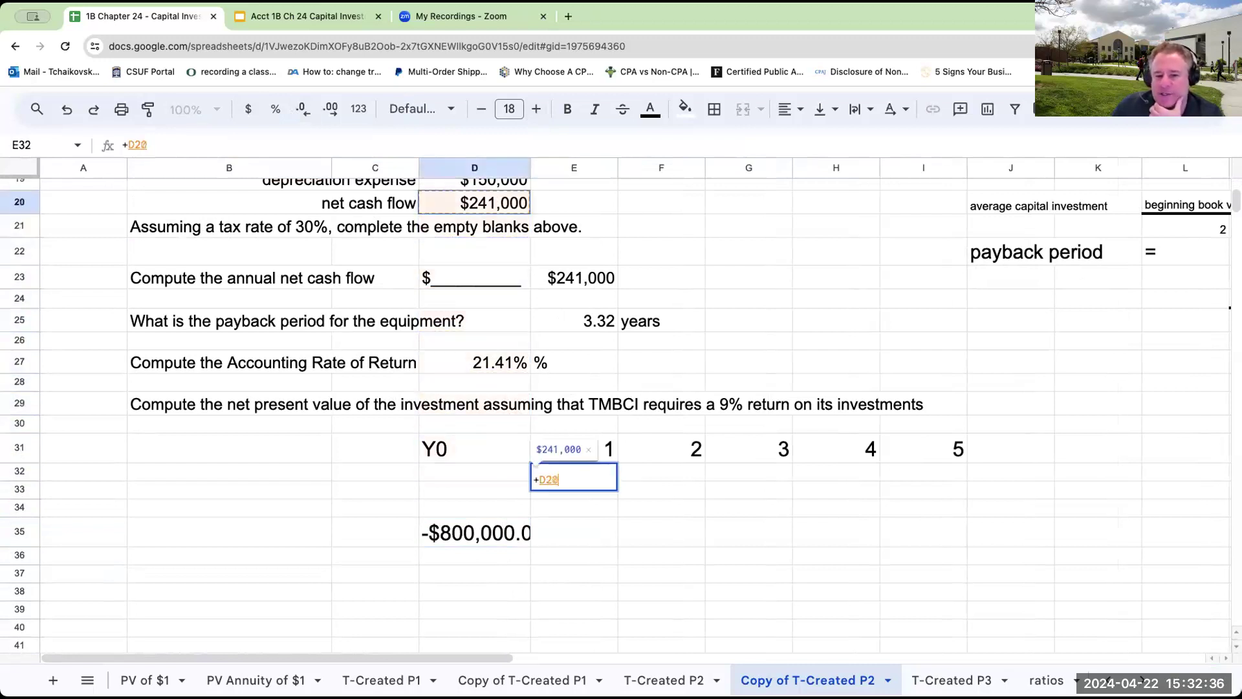
key("Tab")
Step: Carry the net cash flow across years 2 to 5 by linking each cell in F32:I32 to the preceding year's cell
type("+")
key("Left")
key("Return")
key("Up")
key("Right")
type("+")
key("Left")
key("Return")
key("Up")
key("Right")
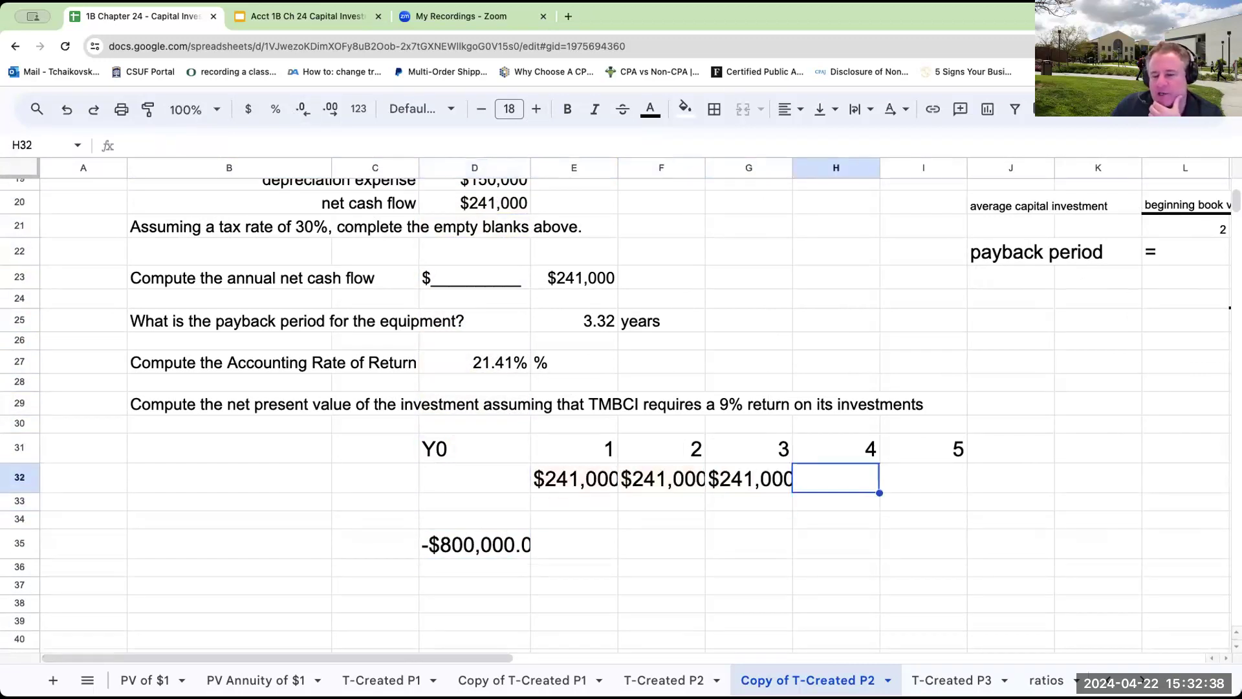
type("+")
key("Left")
key("Return")
key("Up")
key("Right")
type("+")
key("Left")
key("Return")
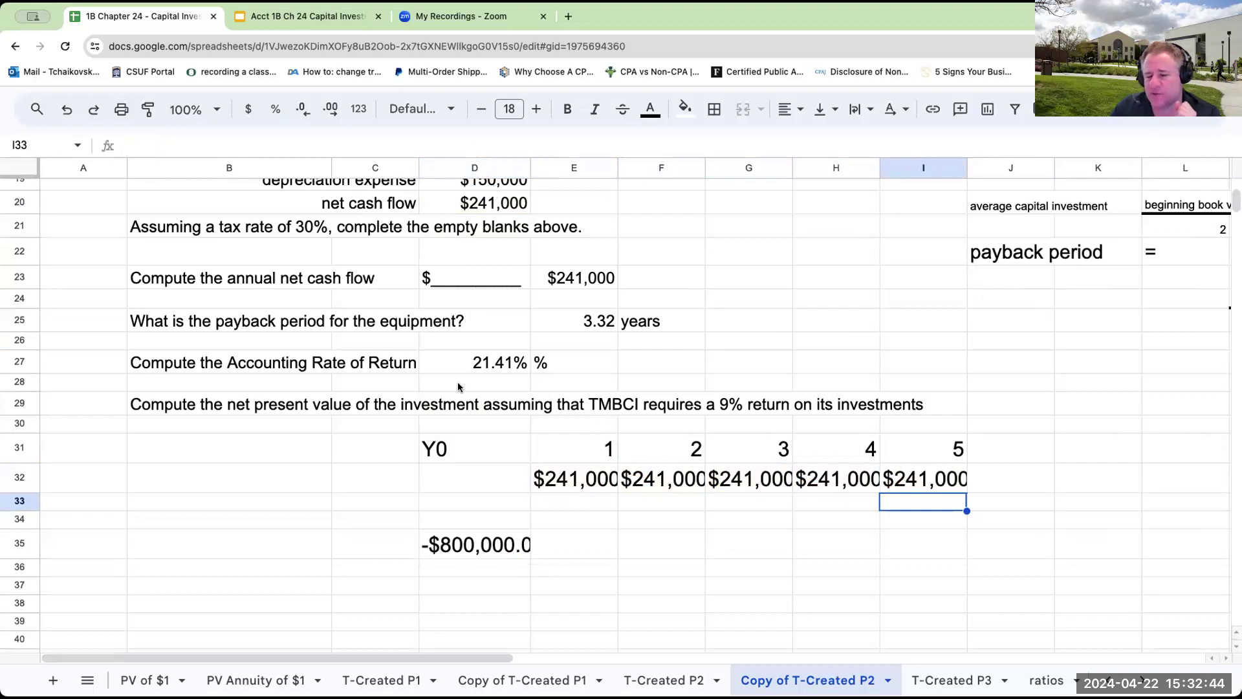
Step: Label the row "net cash flow" in C32 and right-align the label
left_click(367, 476)
type("net cash flow")
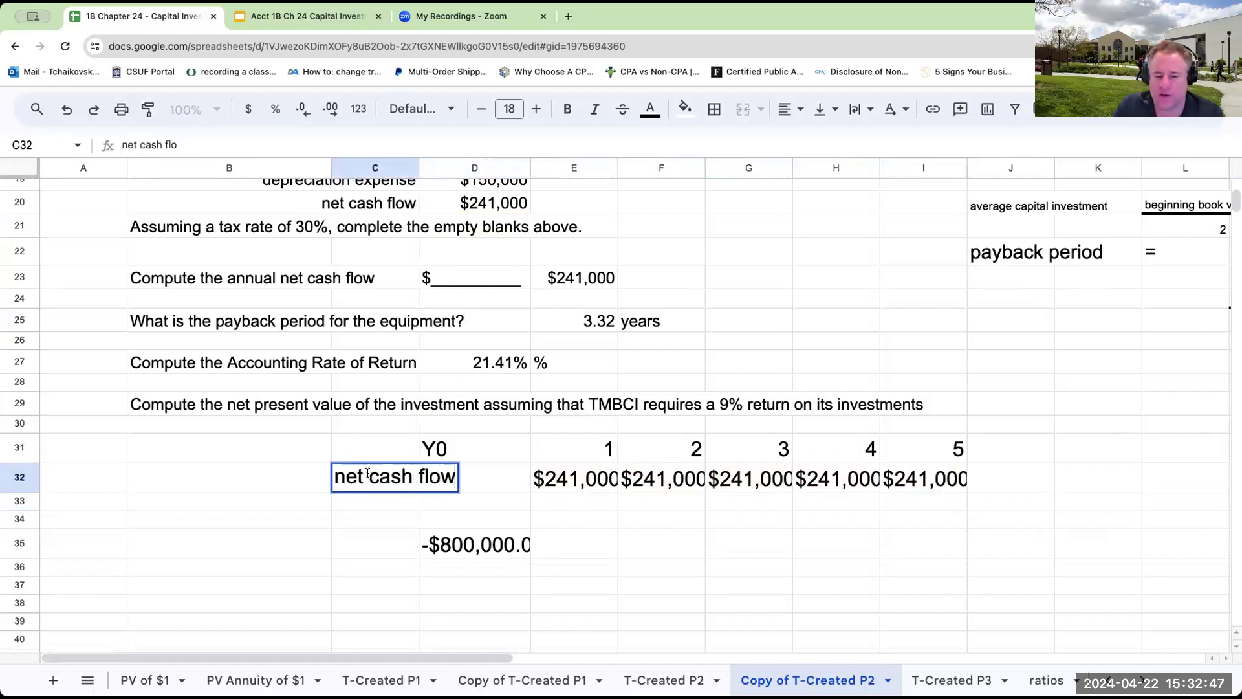
key("Return")
left_click(368, 478)
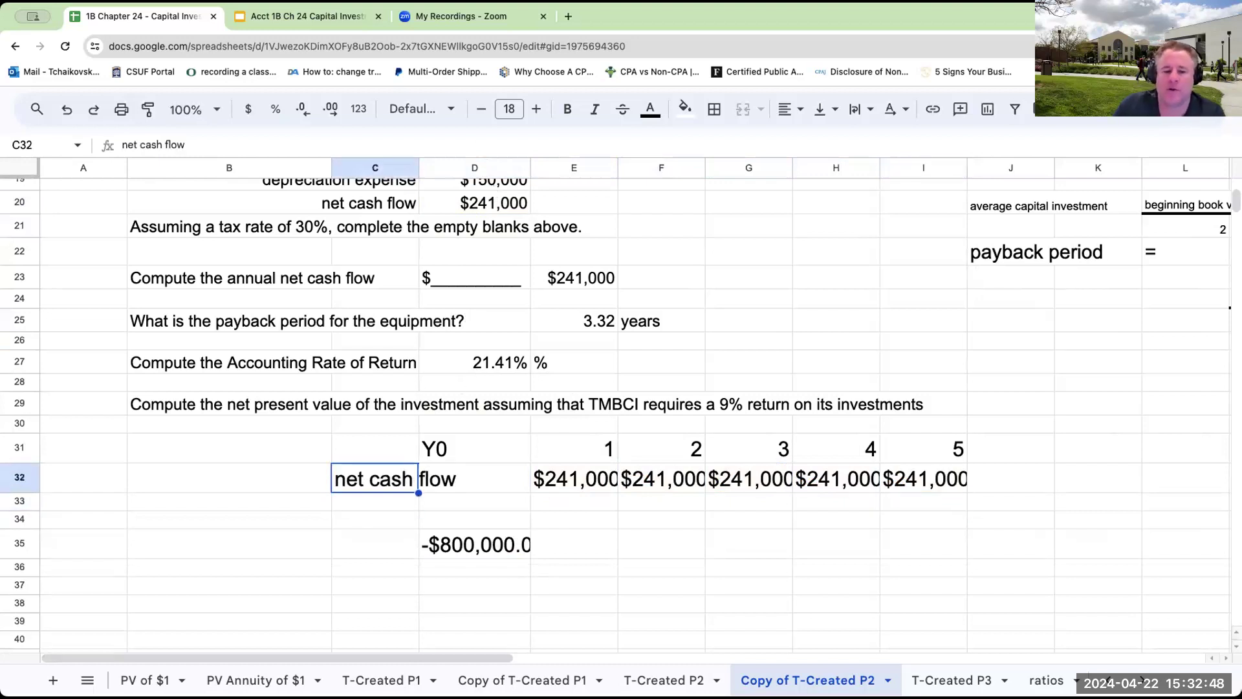
left_click(790, 109)
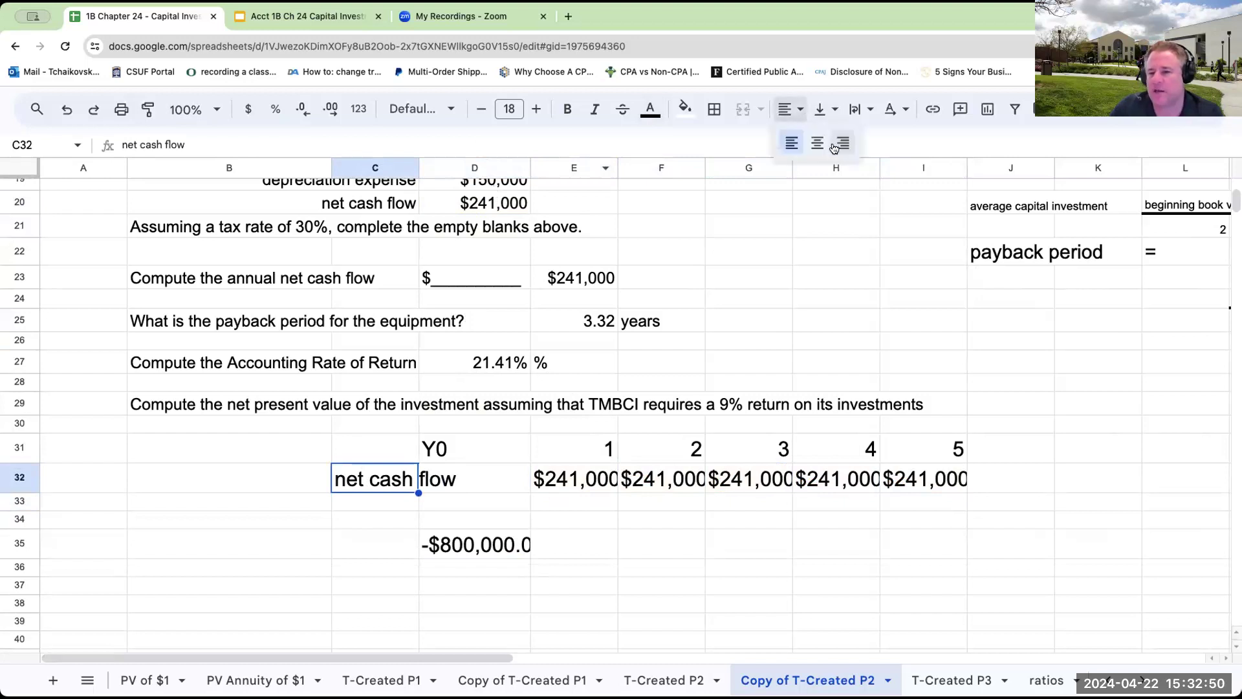
left_click(832, 145)
Step: Remove the decimal places from the amounts in D32:I35
left_click(366, 503)
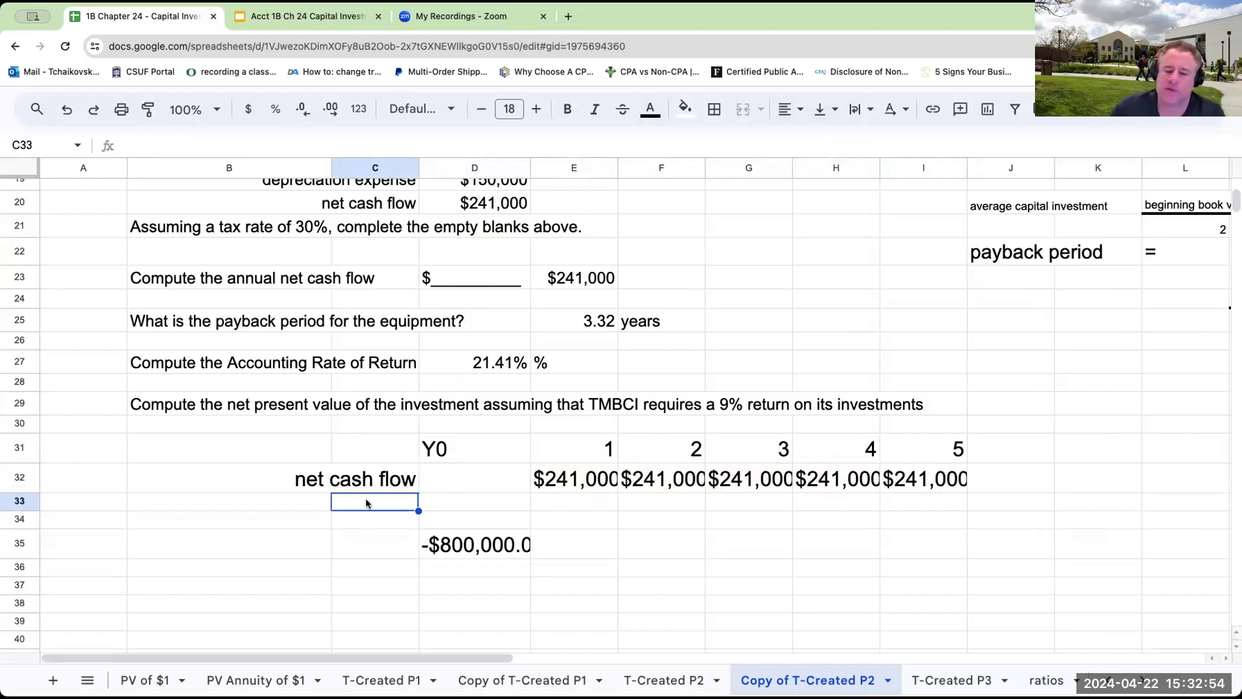
left_click(462, 560)
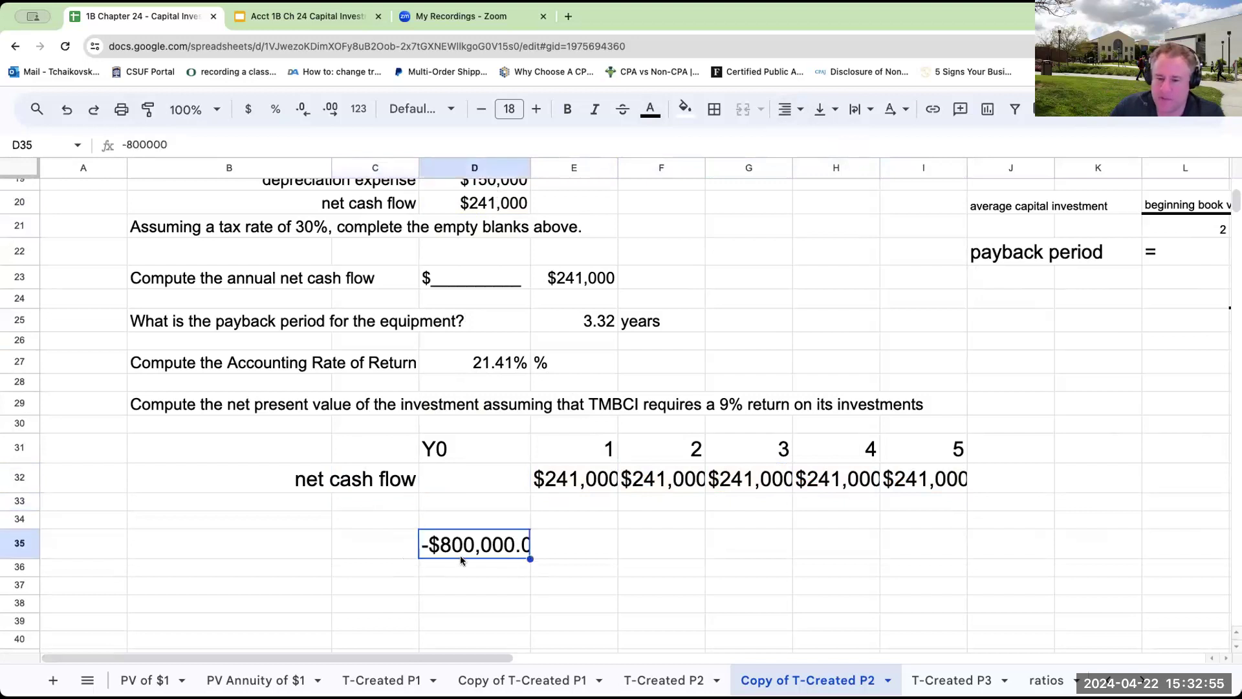
left_click(557, 480)
left_click_drag(494, 477, 964, 558)
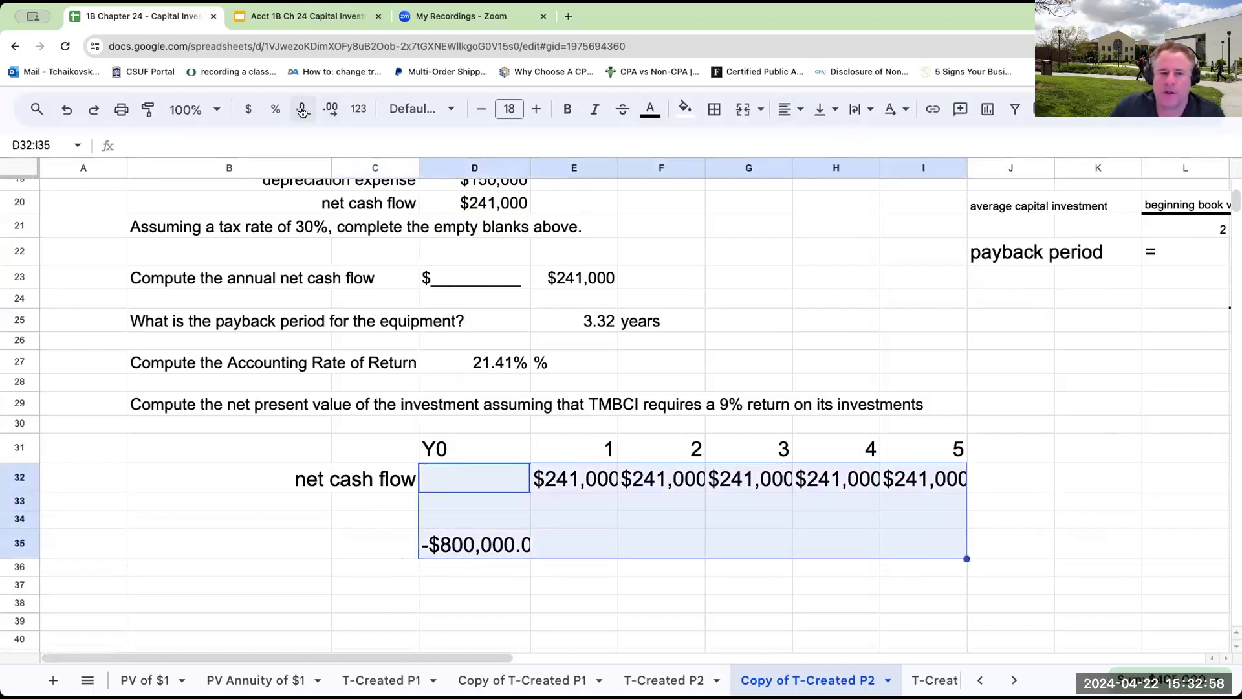
left_click(302, 110)
Step: Enter the row label "salvage value" in C33 beneath the net cash flow label
left_click(348, 516)
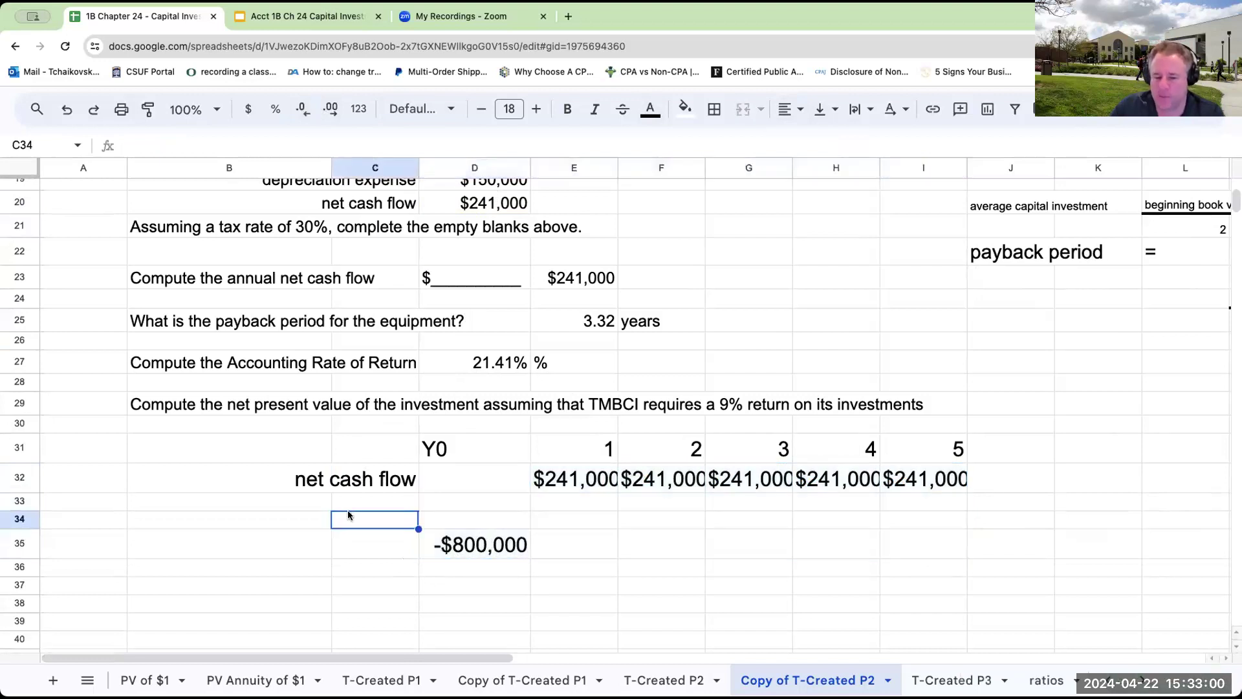
left_click(354, 502)
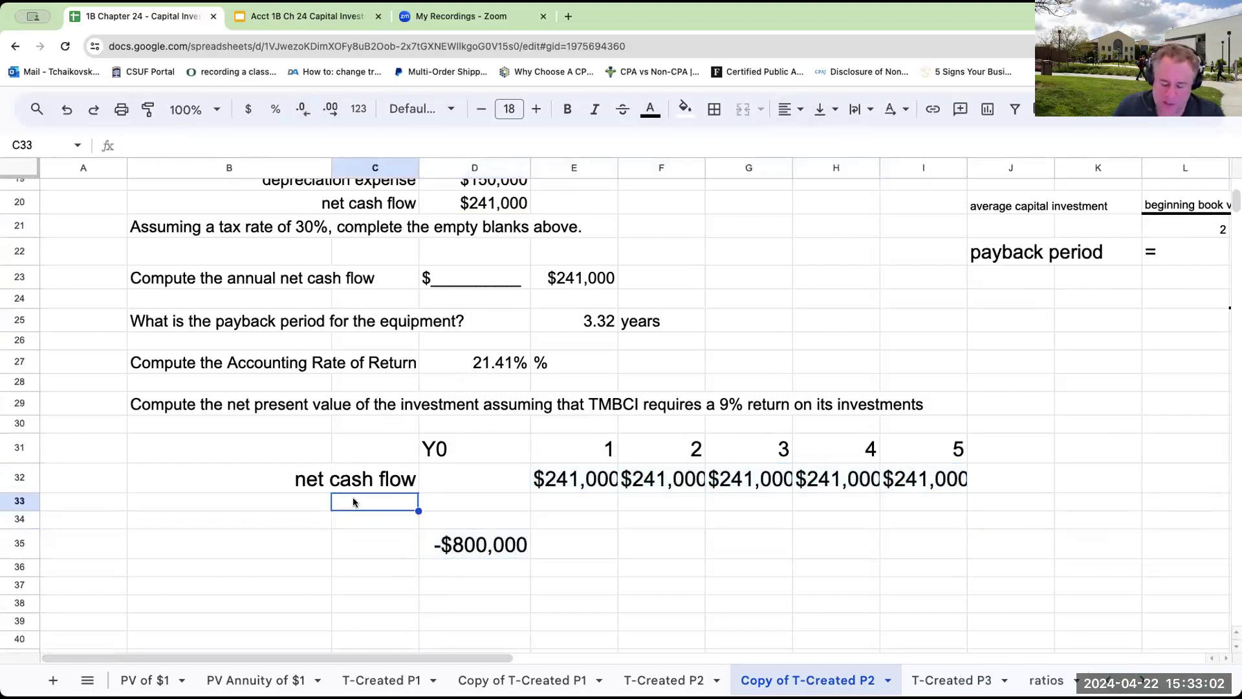
type("sale")
key("BackSpace")
type("vage va")
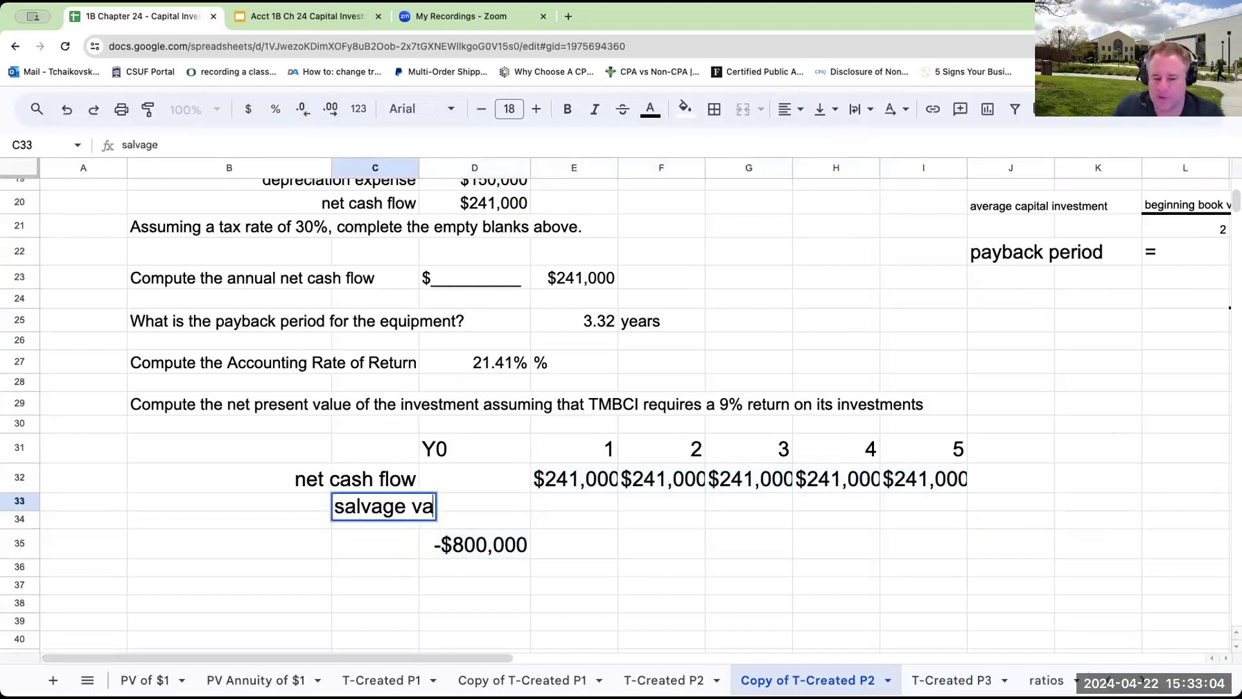
type("lue")
key("Return")
key("Up")
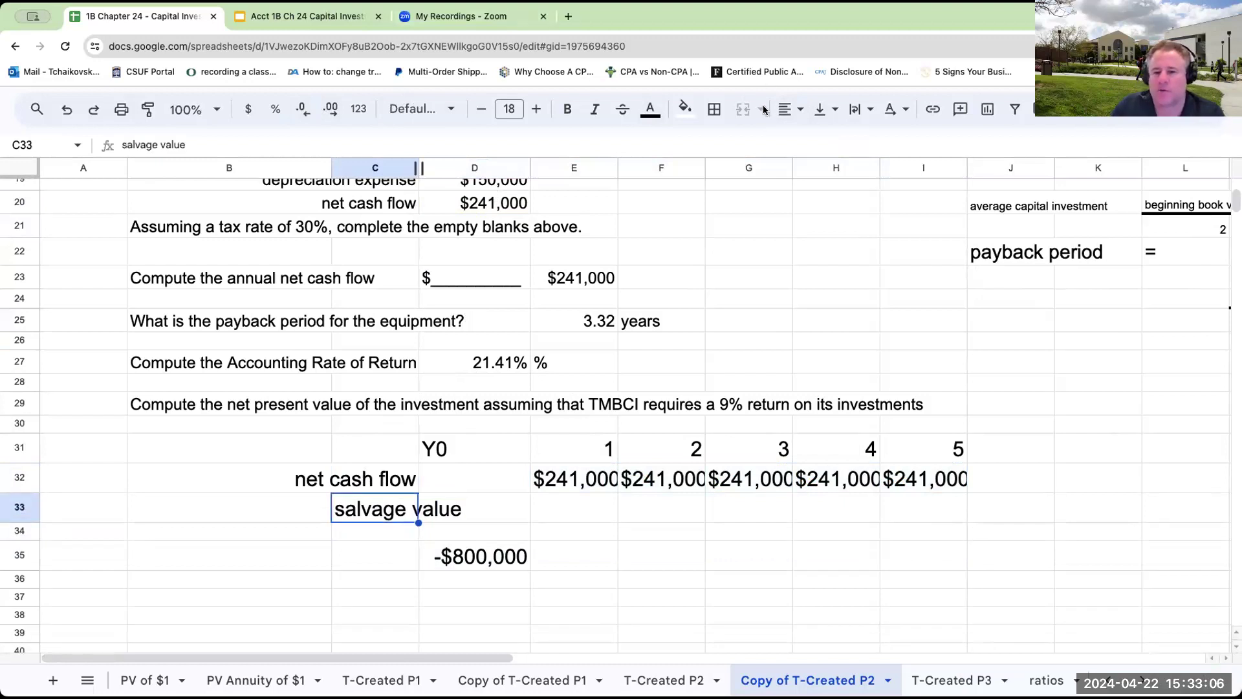
Step: Enter the $50,000 salvage value from the problem statement as a year 5 cash flow in I33
scroll(692, 405, "up", 10)
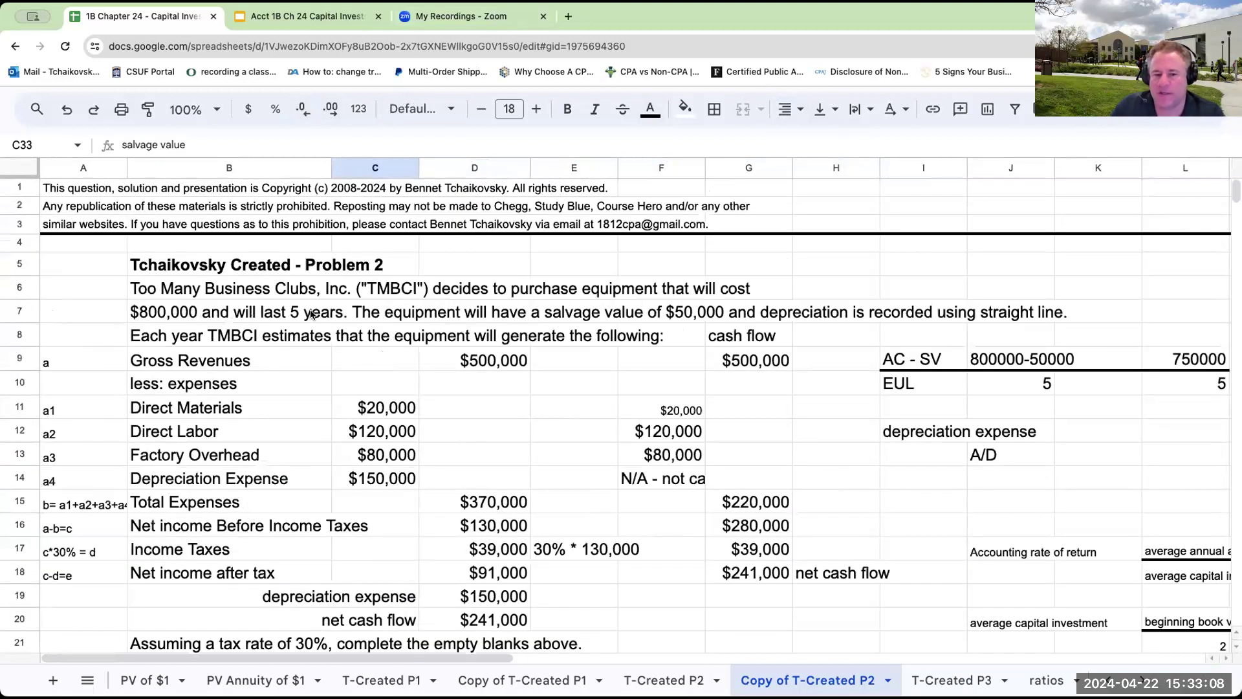
left_click(273, 313)
scroll(711, 362, "down", 10)
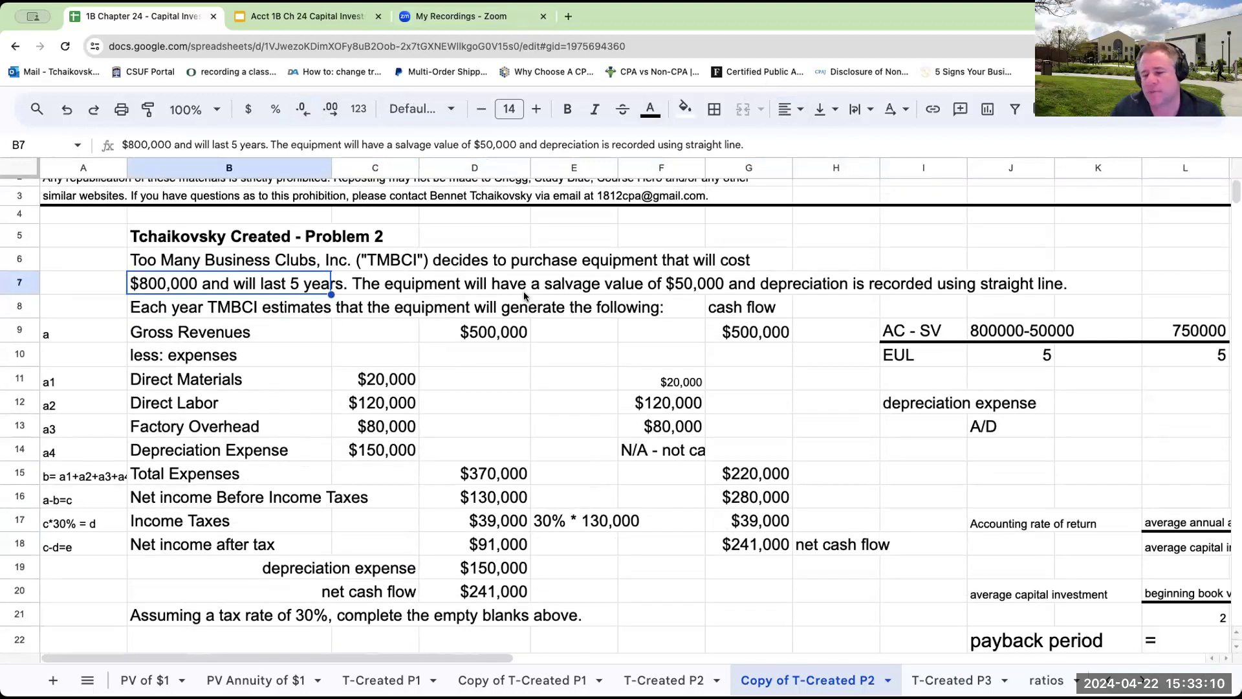
left_click(923, 482)
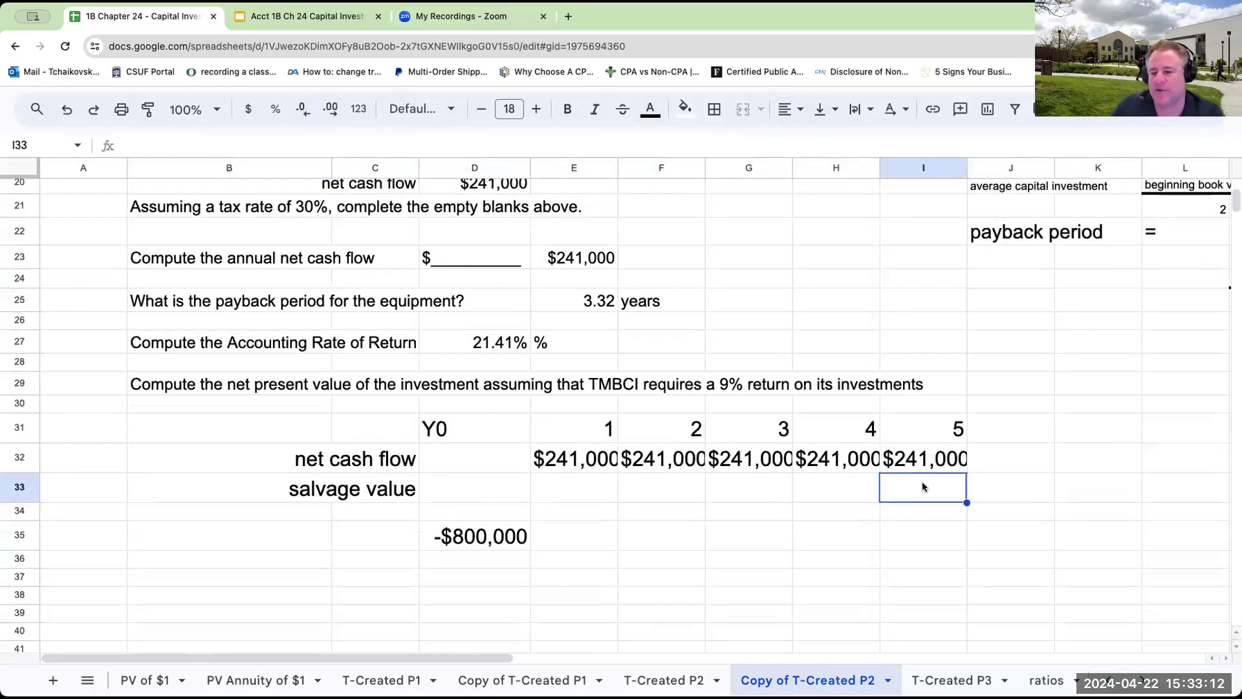
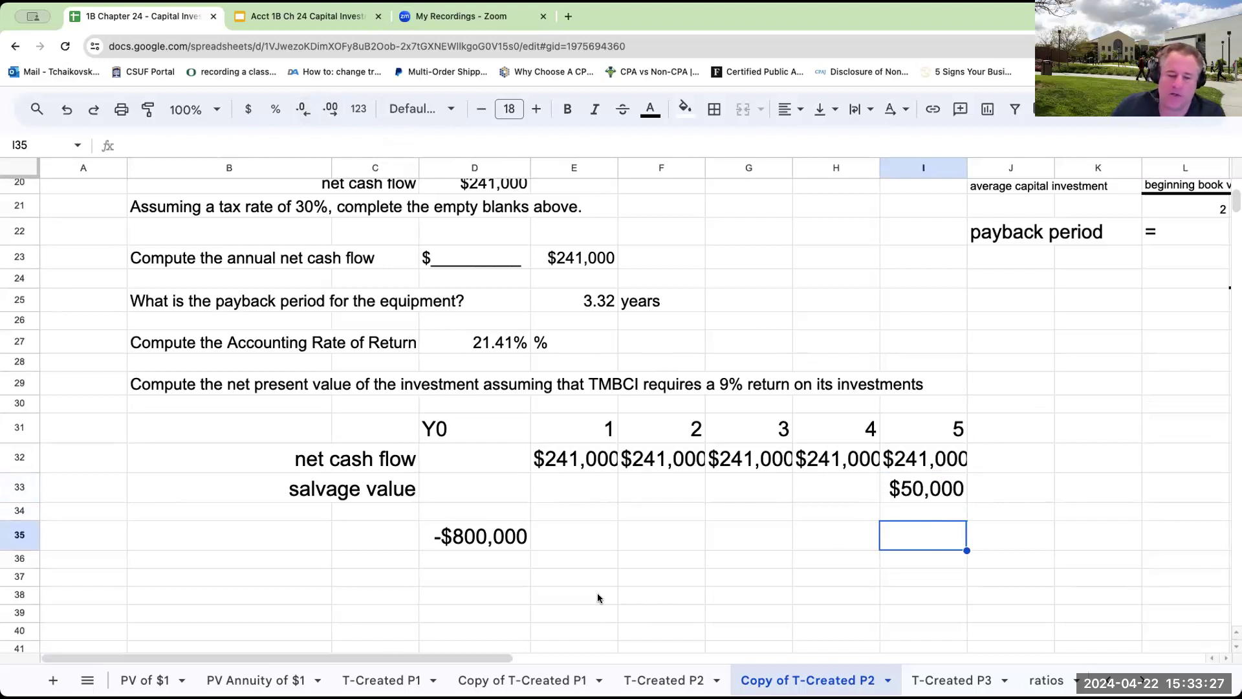
Step: Reorder the sheets so PV of $1 and PV Annuity of $1 sit directly before Copy of T-Created P2, and return to that sheet
left_click(145, 680)
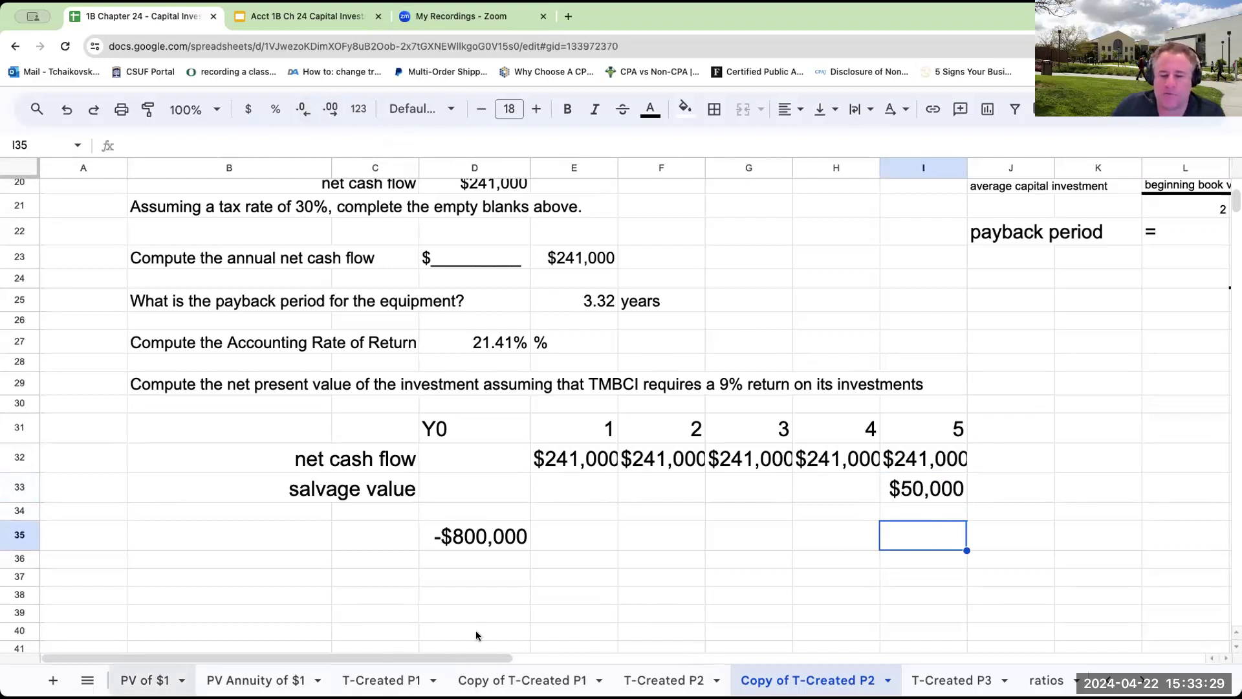
left_click_drag(476, 635, 651, 639)
left_click_drag(84, 680, 681, 637)
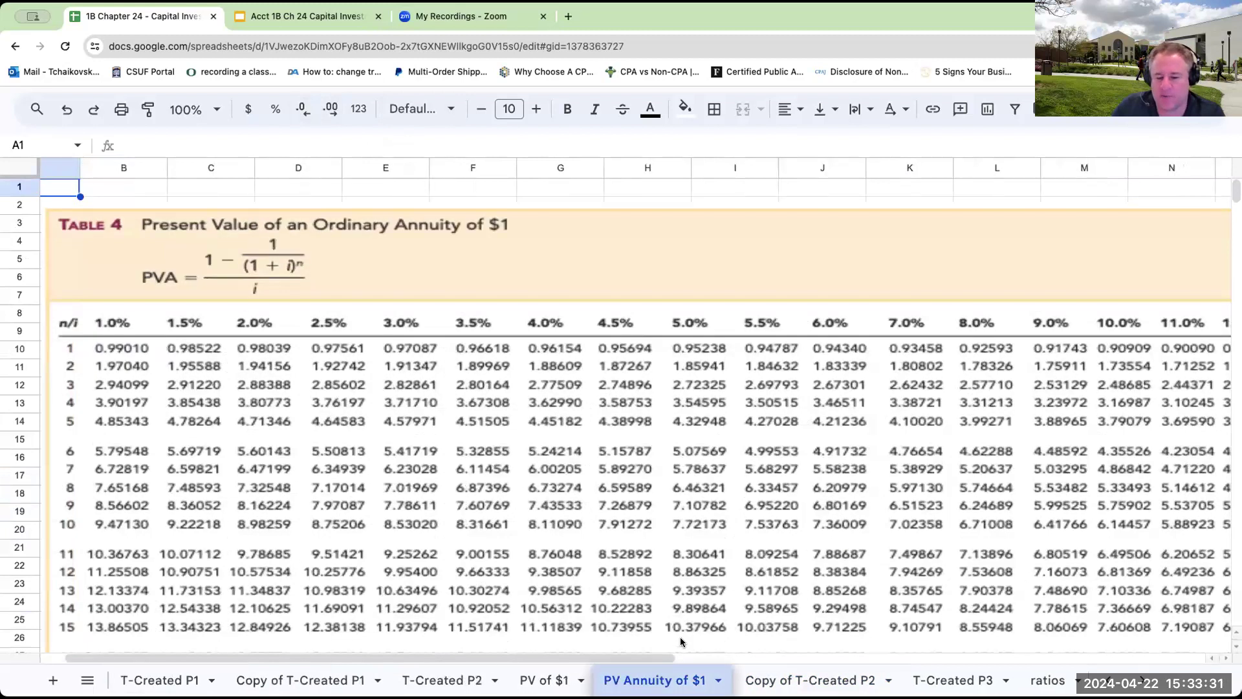
left_click(794, 668)
Step: Link F36 to the year 1 net cash flow in E32 to start the annuity calculation
left_click(610, 464)
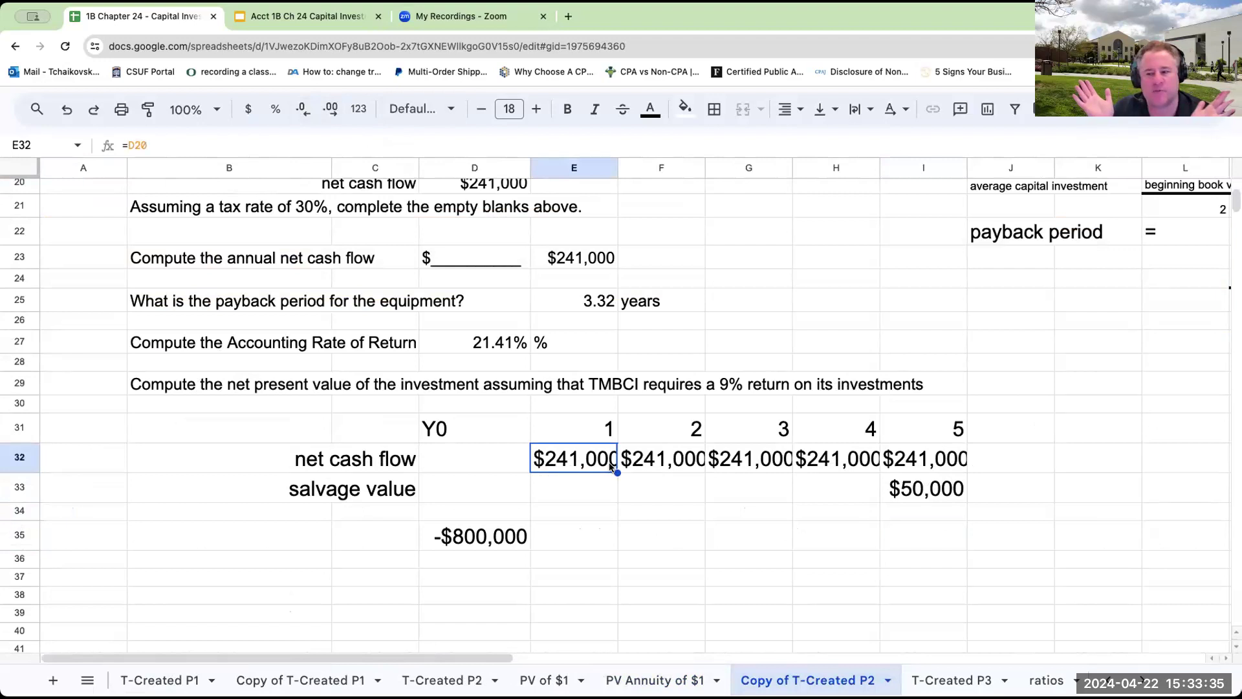
key("Down")
key("Down")
key("Down")
key("Down")
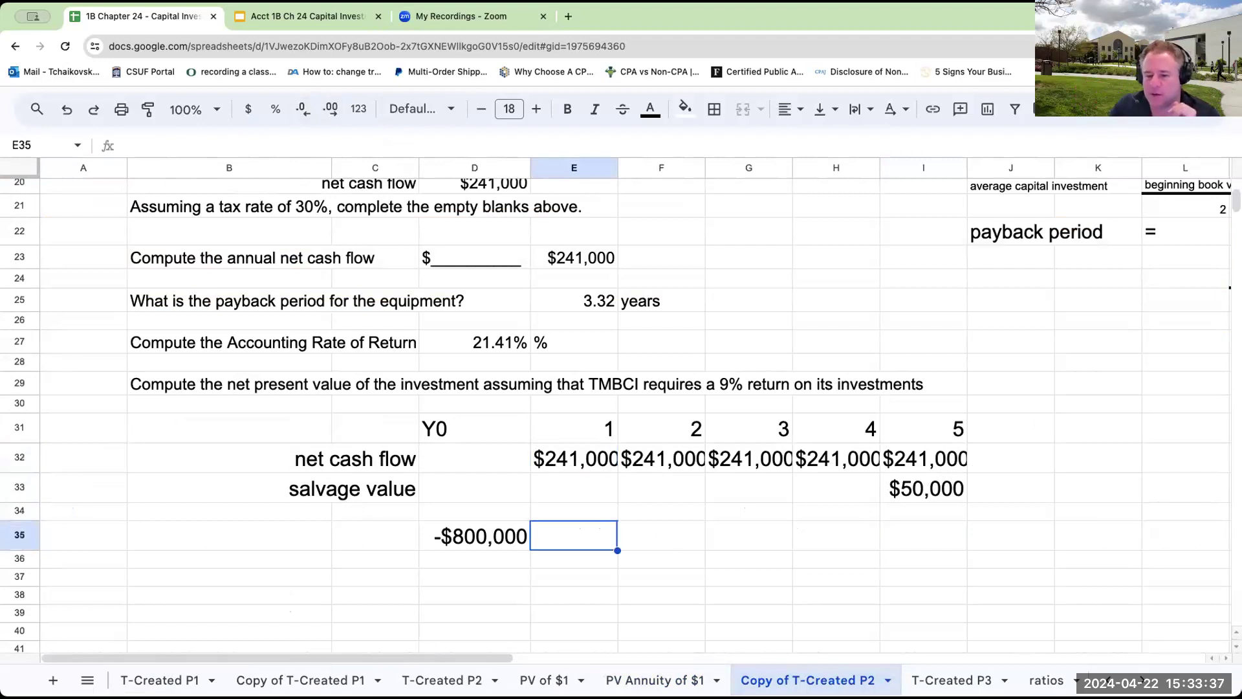
key("Right")
type("=")
key("Left")
key("Up")
key("Up")
key("Up")
key("Up")
key("Return")
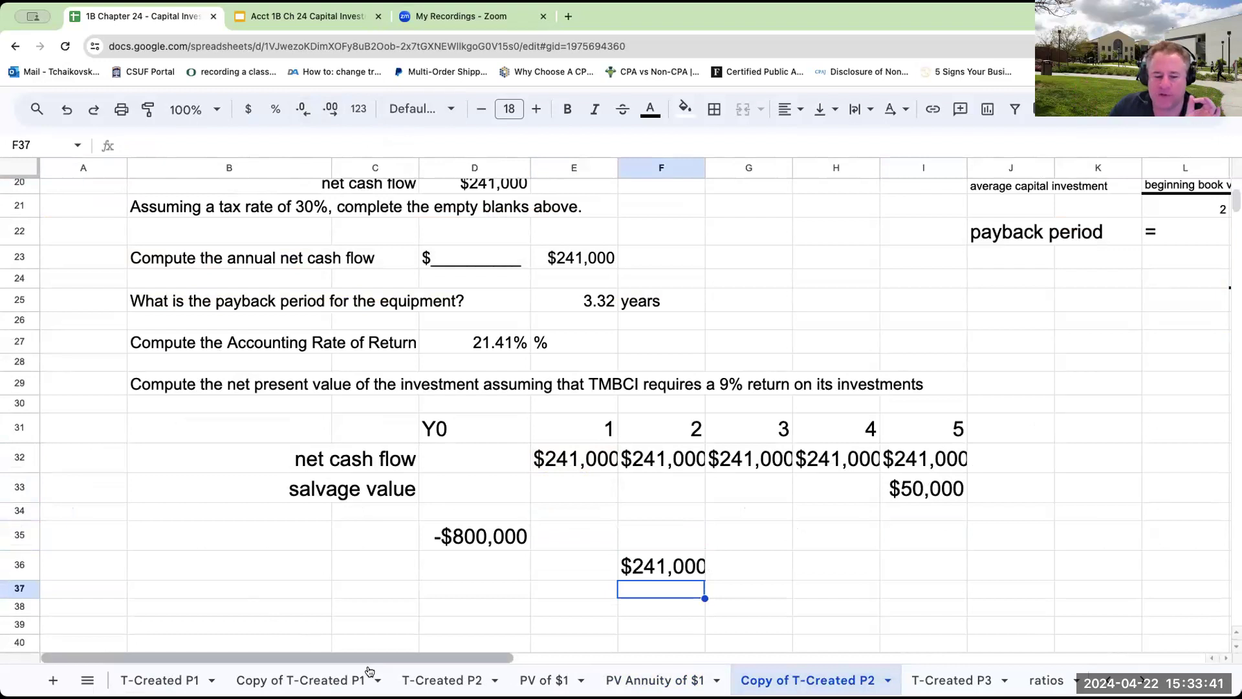
Step: Check the Problem 1 solution sheet, then label G37 of the Problem 2 copy "PV of an ordinary annuity of $1"
left_click(288, 681)
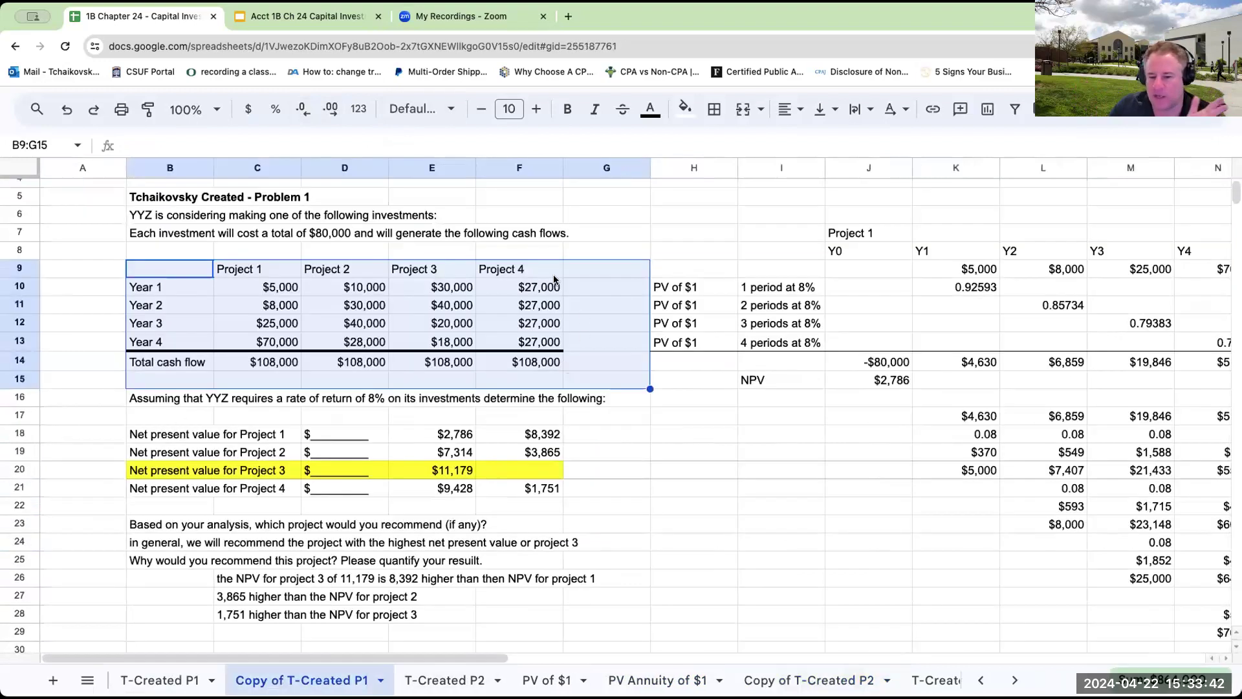
left_click(794, 676)
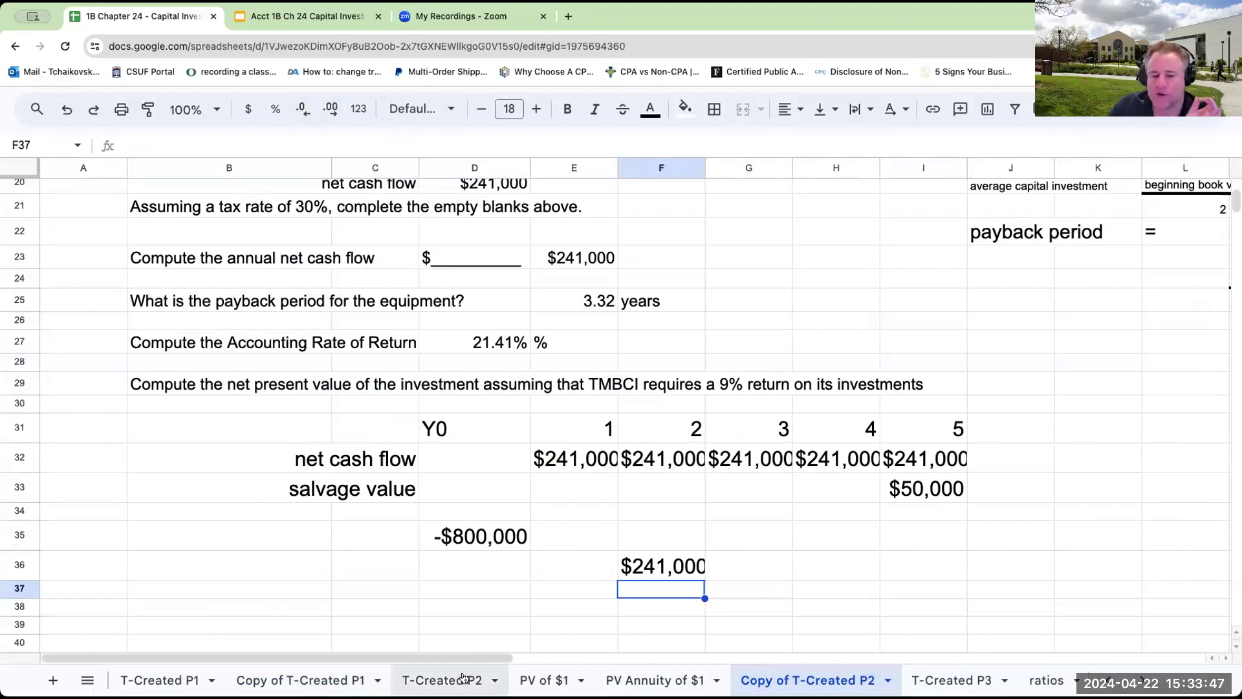
left_click(747, 582)
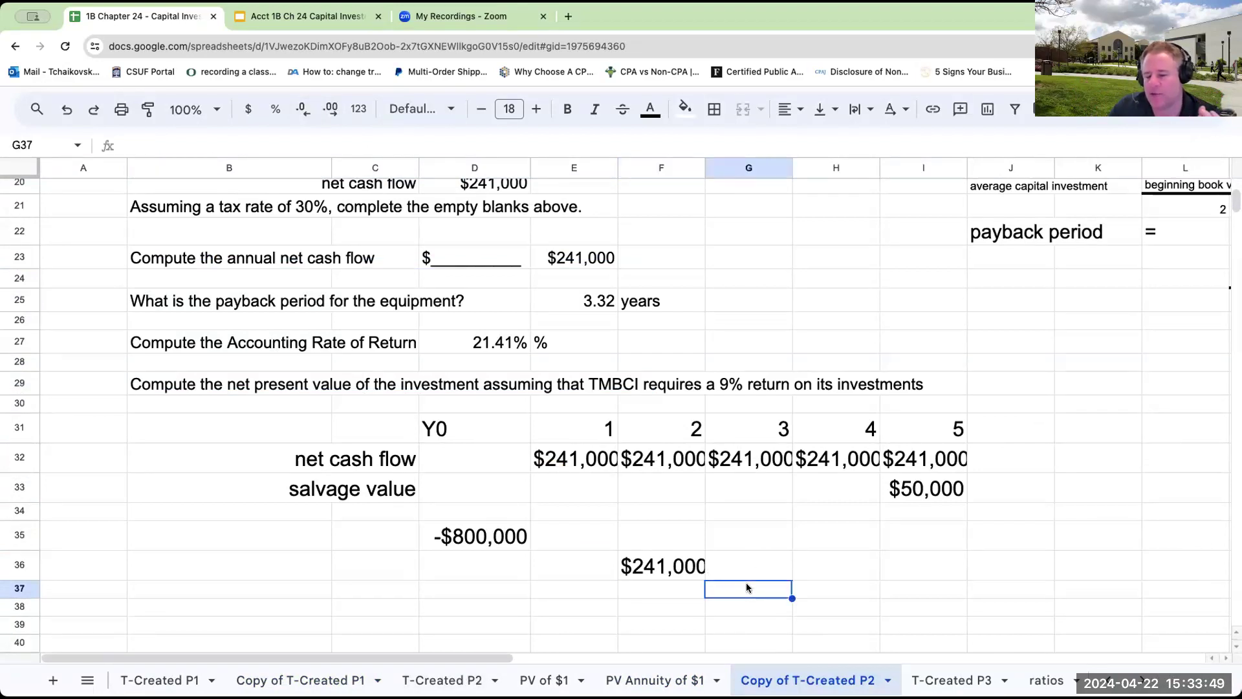
left_click(689, 580)
key("Right")
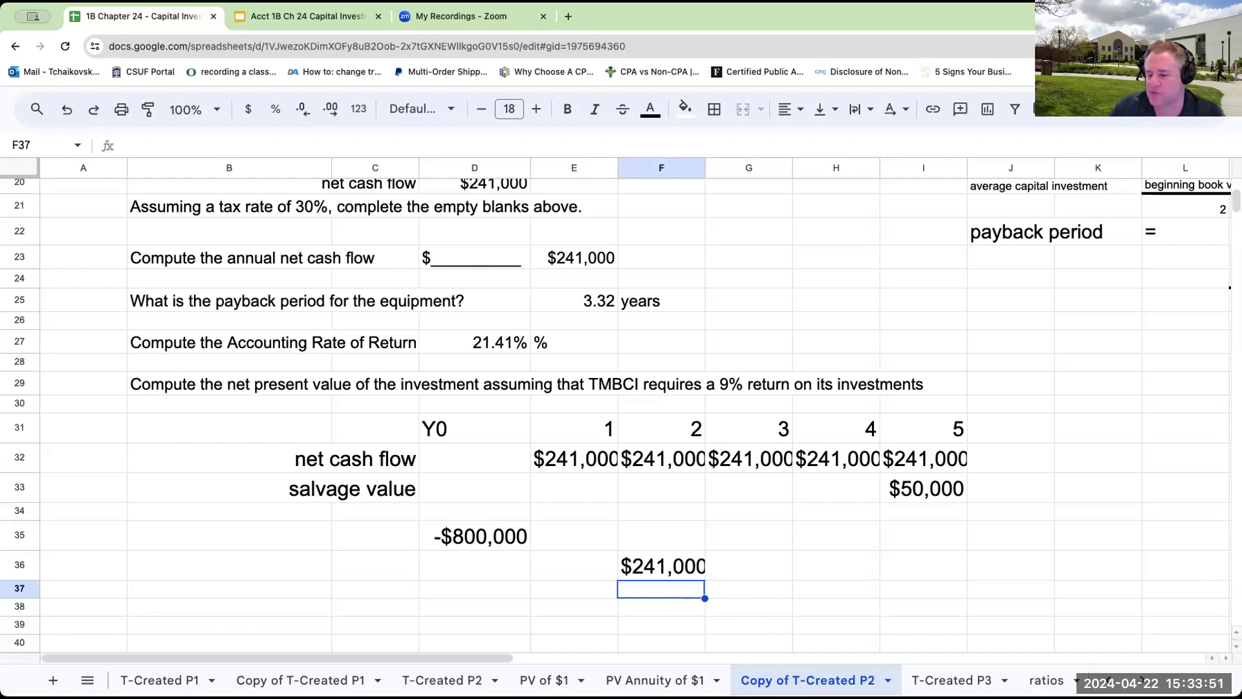
type("OPV")
key("BackSpace")
key("BackSpace")
key("BackSpace")
key("BackSpace")
type("PV of an ore")
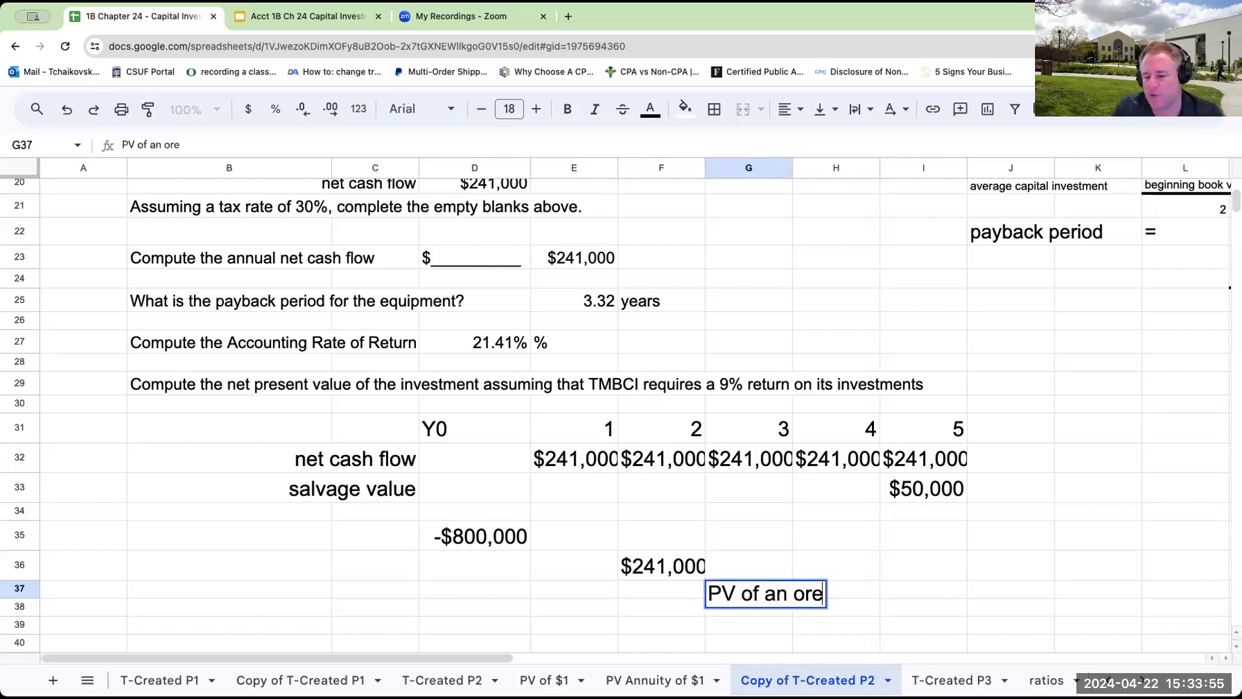
key("BackSpace")
type("dinary annuity o")
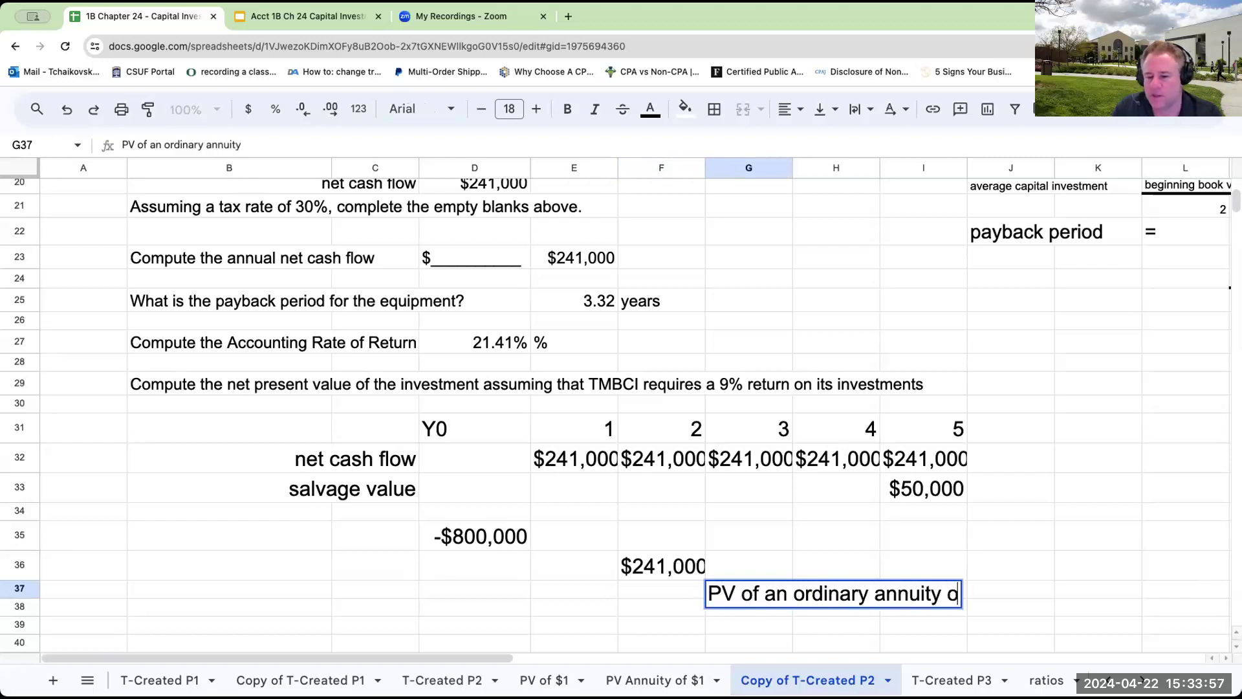
type("f $1")
key("Return")
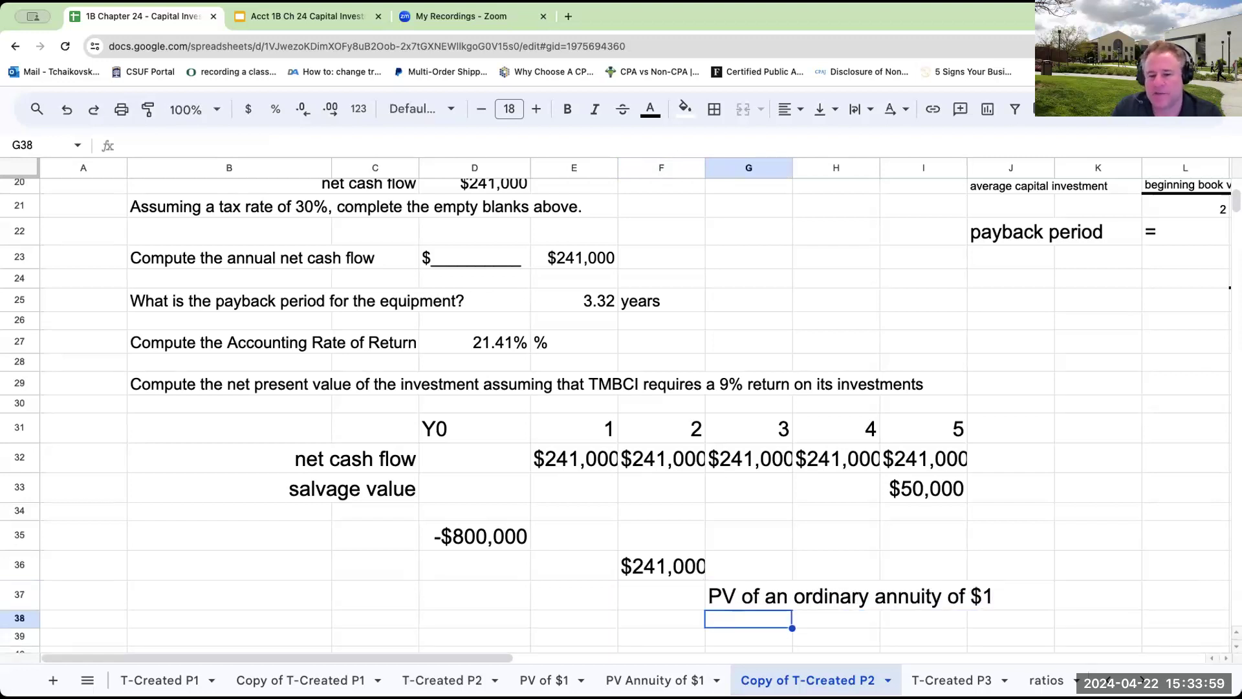
Step: Note the annuity factor's terms in G38 as "5 periods at 9%", matching the required return in the question
type("5 periods ")
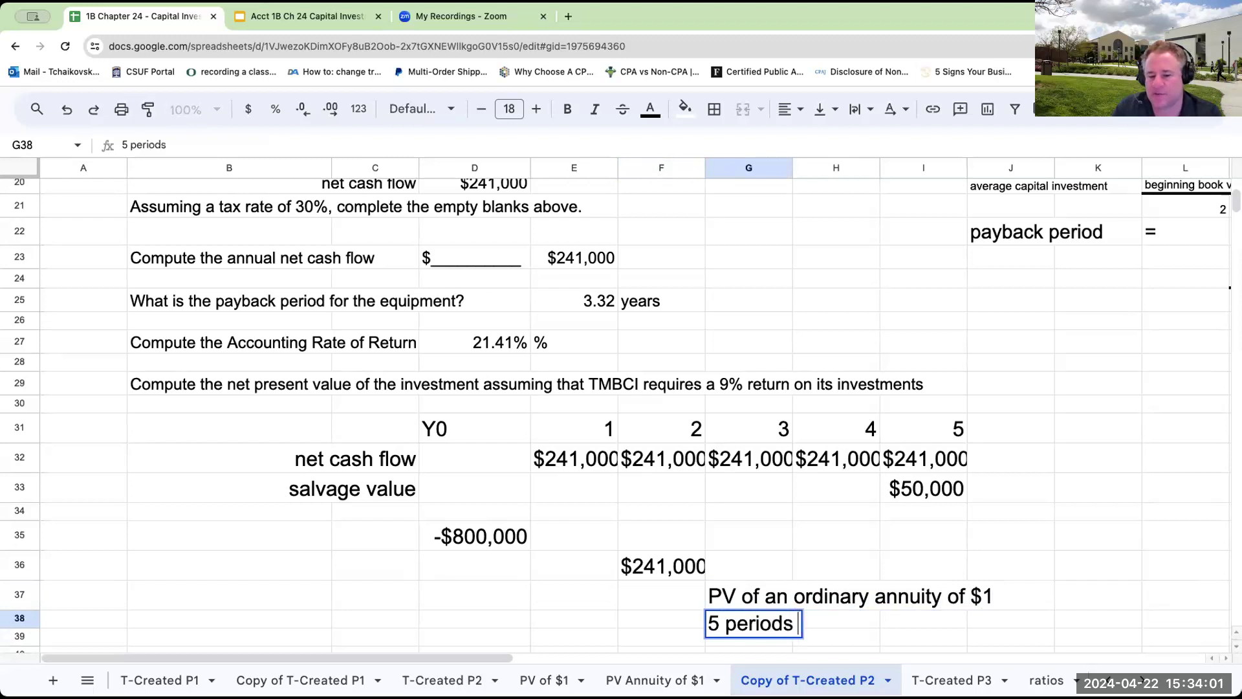
type("at 9%")
key("Return")
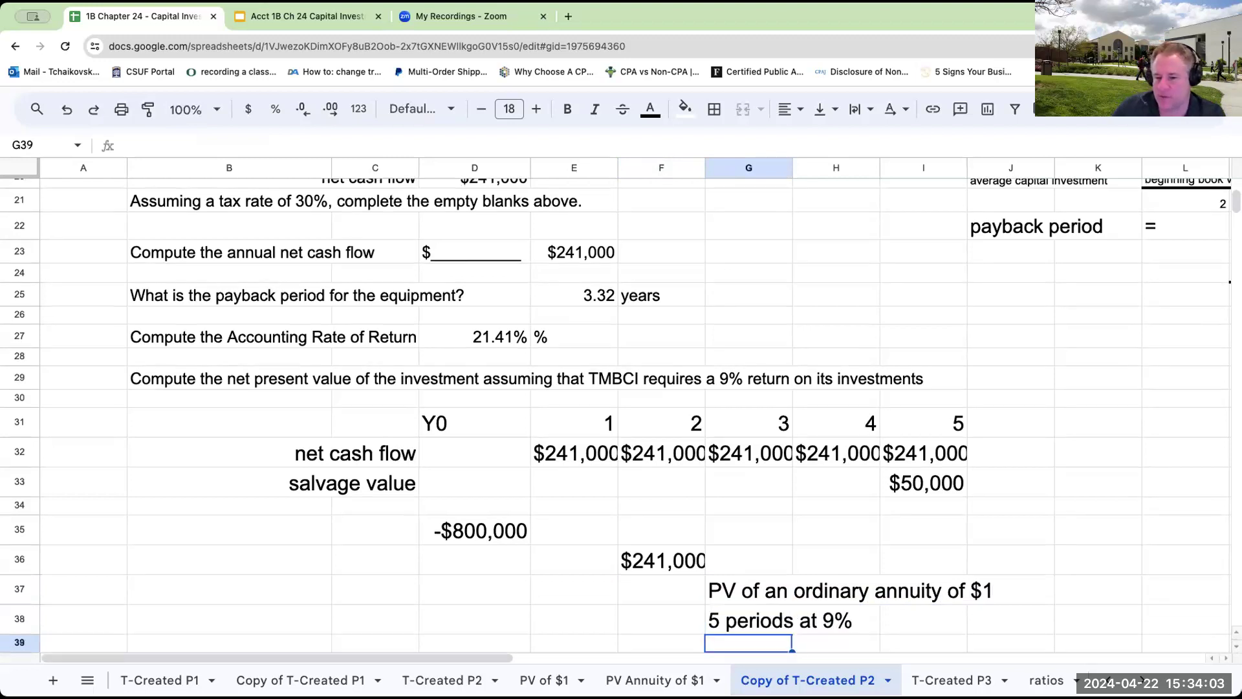
left_click(742, 380)
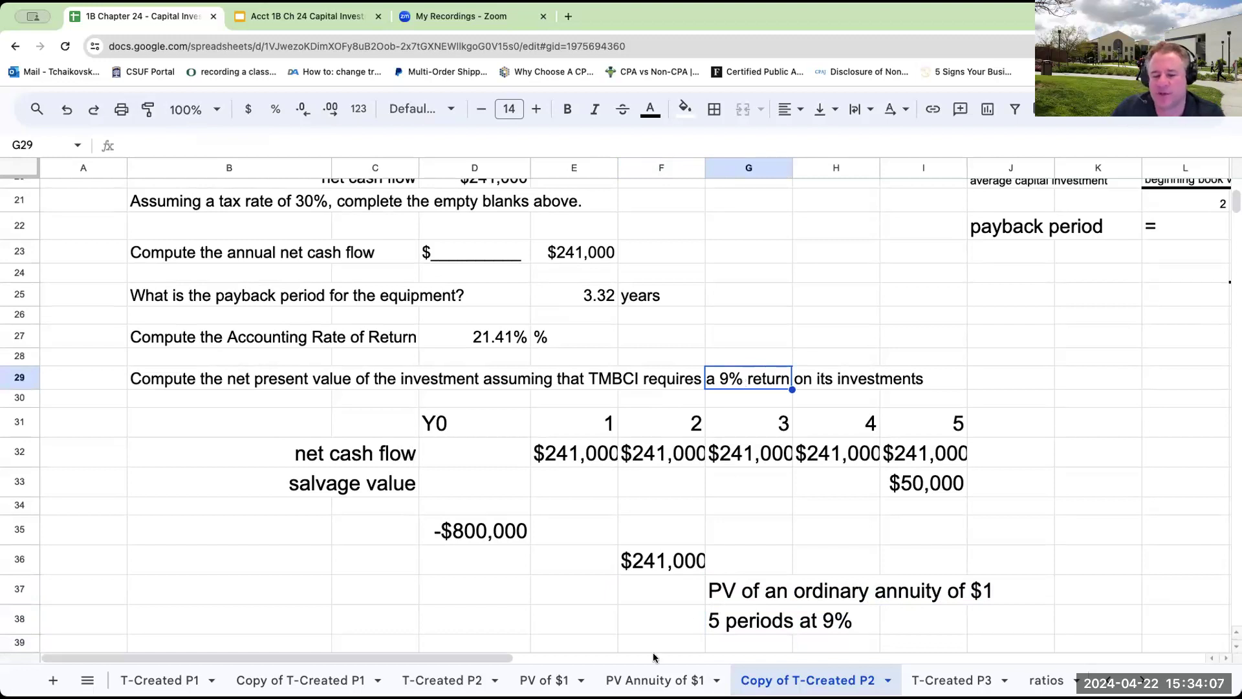
Step: Look up the 5-period, 9% factor in the PV Annuity of $1 table and enter 3.88965 in F38
left_click(694, 679)
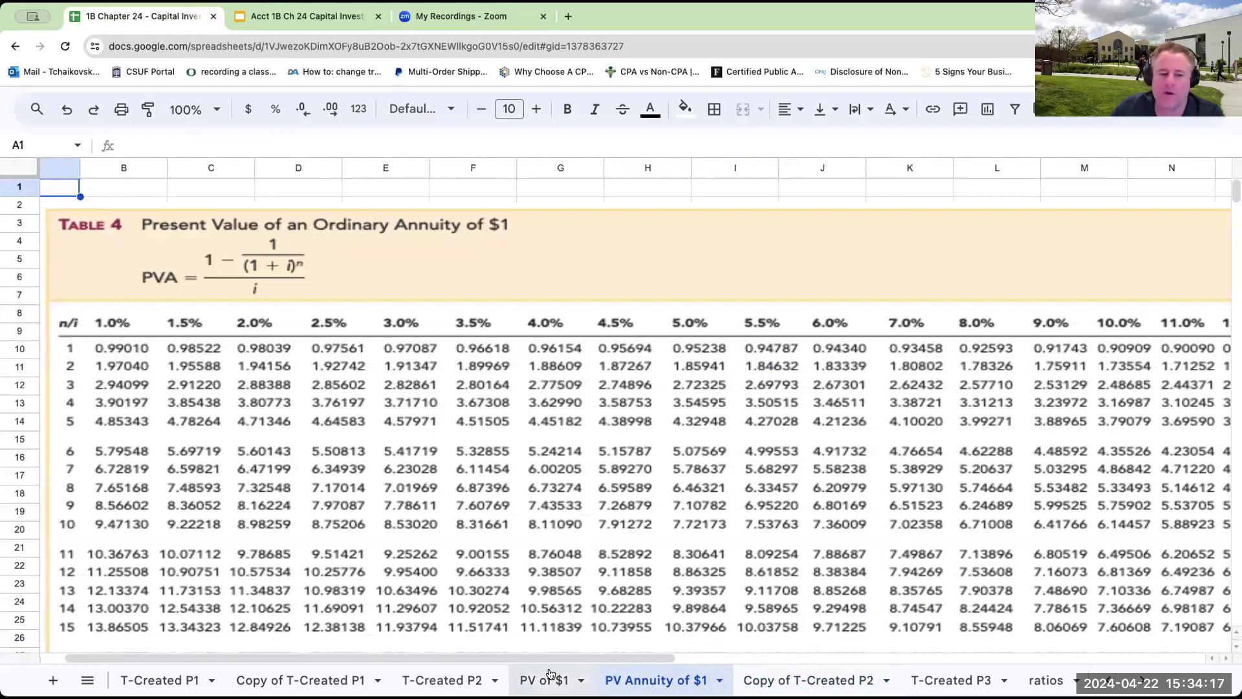
left_click(776, 673)
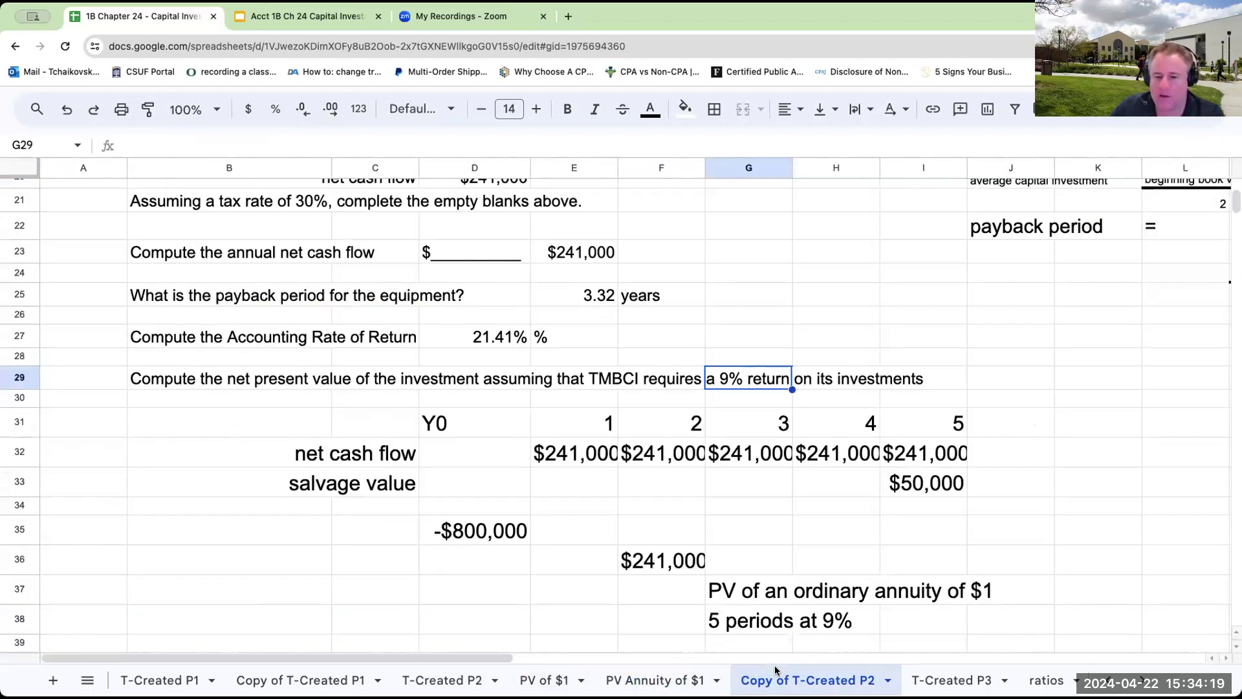
left_click(661, 619)
left_click(673, 679)
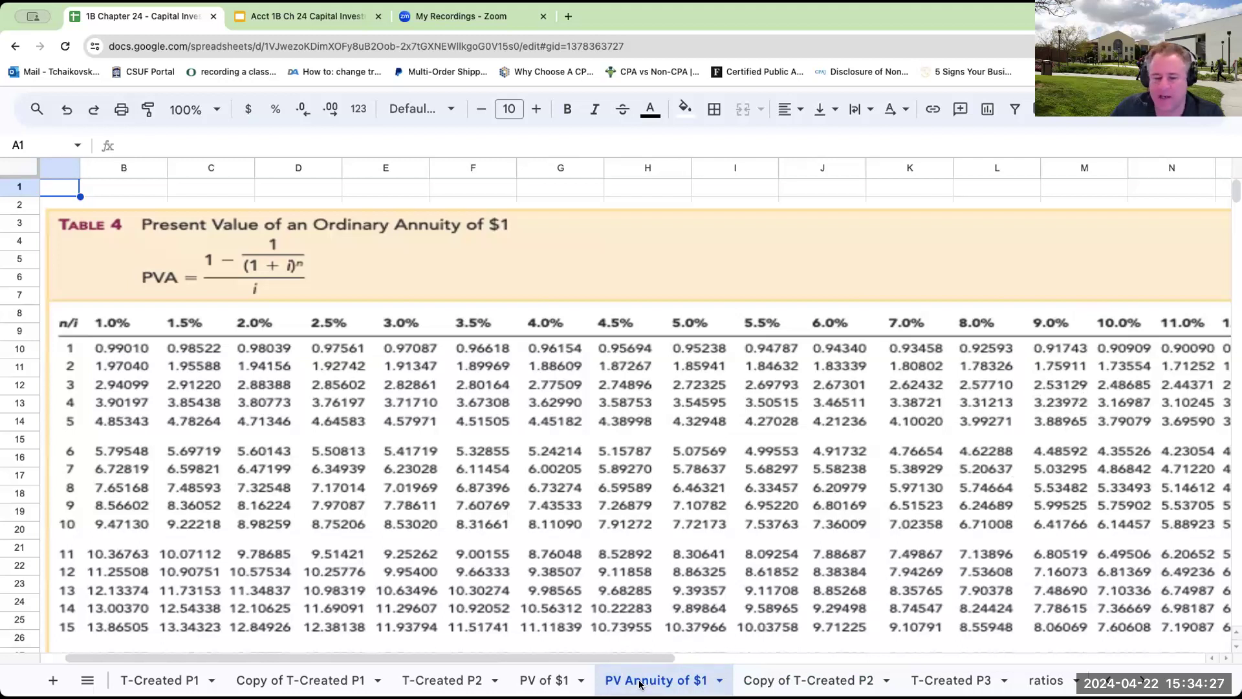
left_click(782, 679)
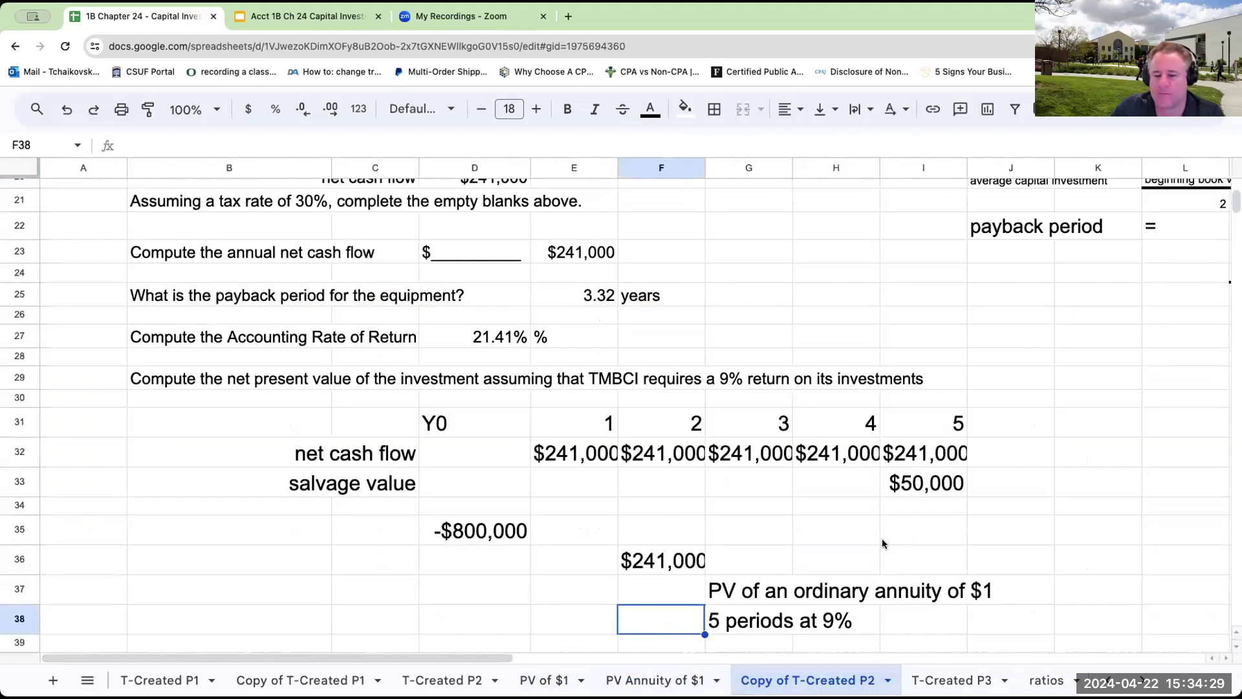
type("3.88965")
key("Return")
Step: Calculate the present value of the annual cash flows in F39 by multiplying F36 by F38
type("+")
key("Up")
key("Up")
key("Up")
type("*")
key("Up")
key("Return")
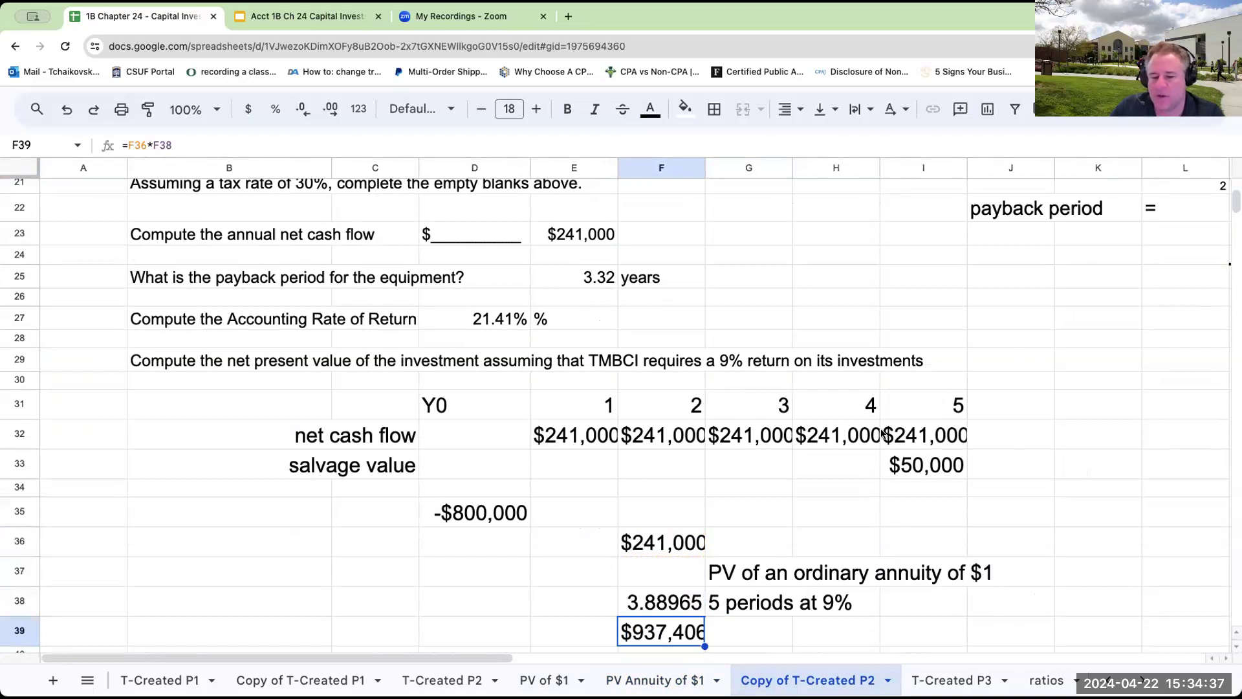
Step: Link F41 to the salvage value in I33
scroll(884, 430, "down", 2)
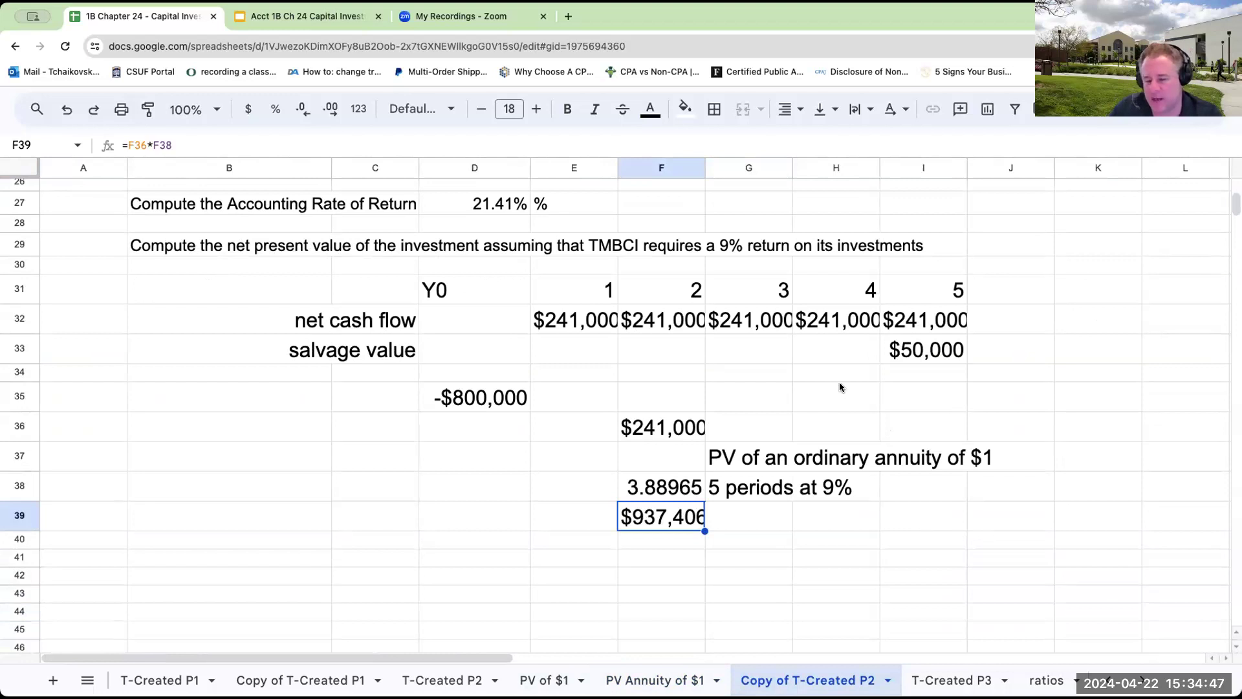
left_click(658, 563)
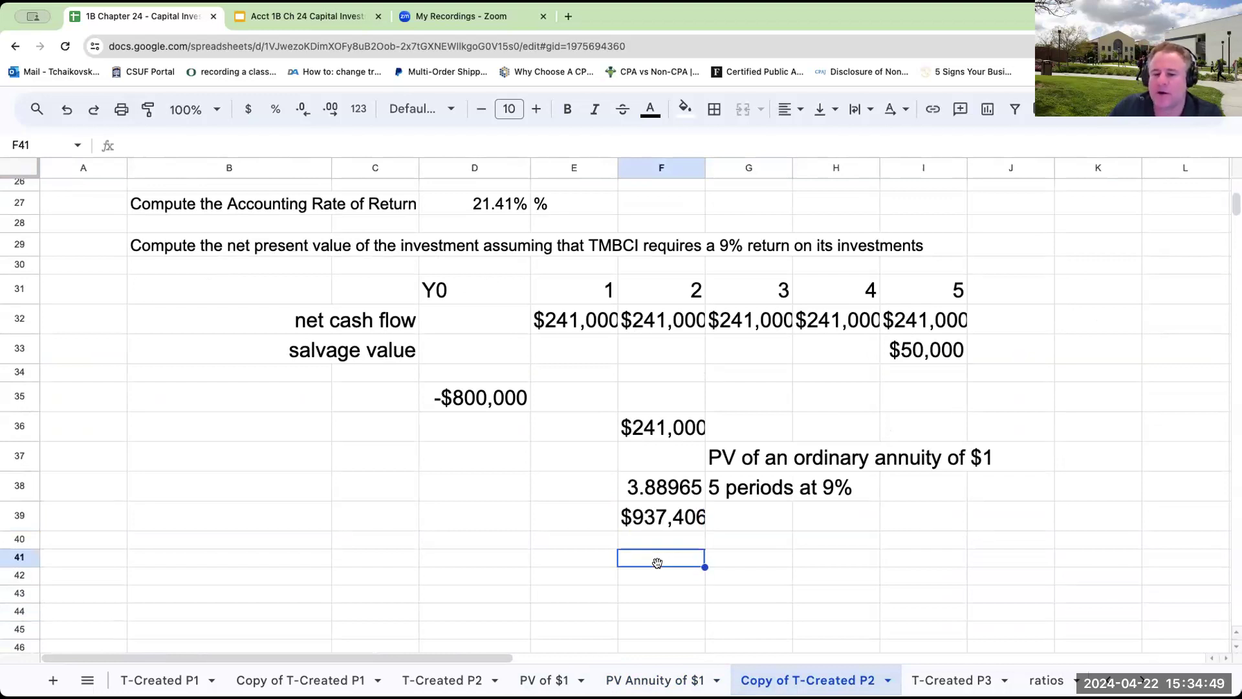
type("+")
key("Right")
key("Right")
key("Up")
key("Up")
key("Right")
key("Up")
key("Up")
key("Up")
key("Up")
key("Up")
key("Return")
Step: Label the amount in F36 "annual cash flow - each year for 5 years" in G36
key("Up")
key("Up")
key("Up")
key("Right")
key("Up")
key("Up")
key("Up")
type("annual cash flow")
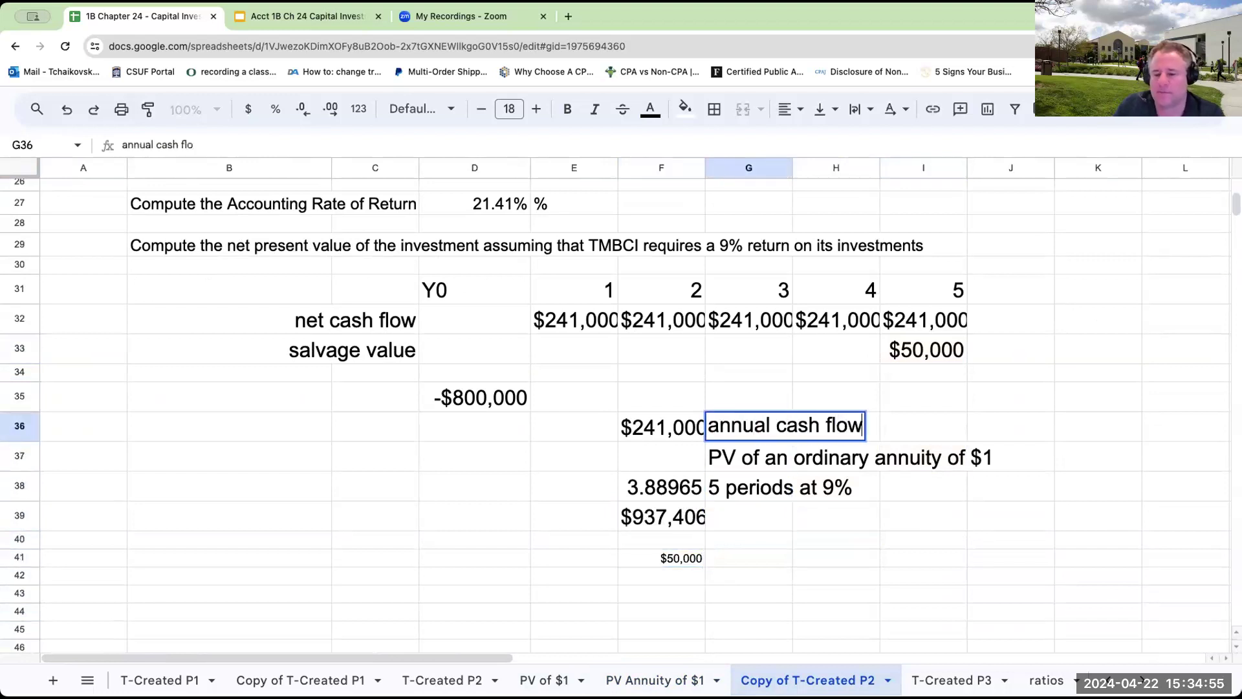
type(" - each yea")
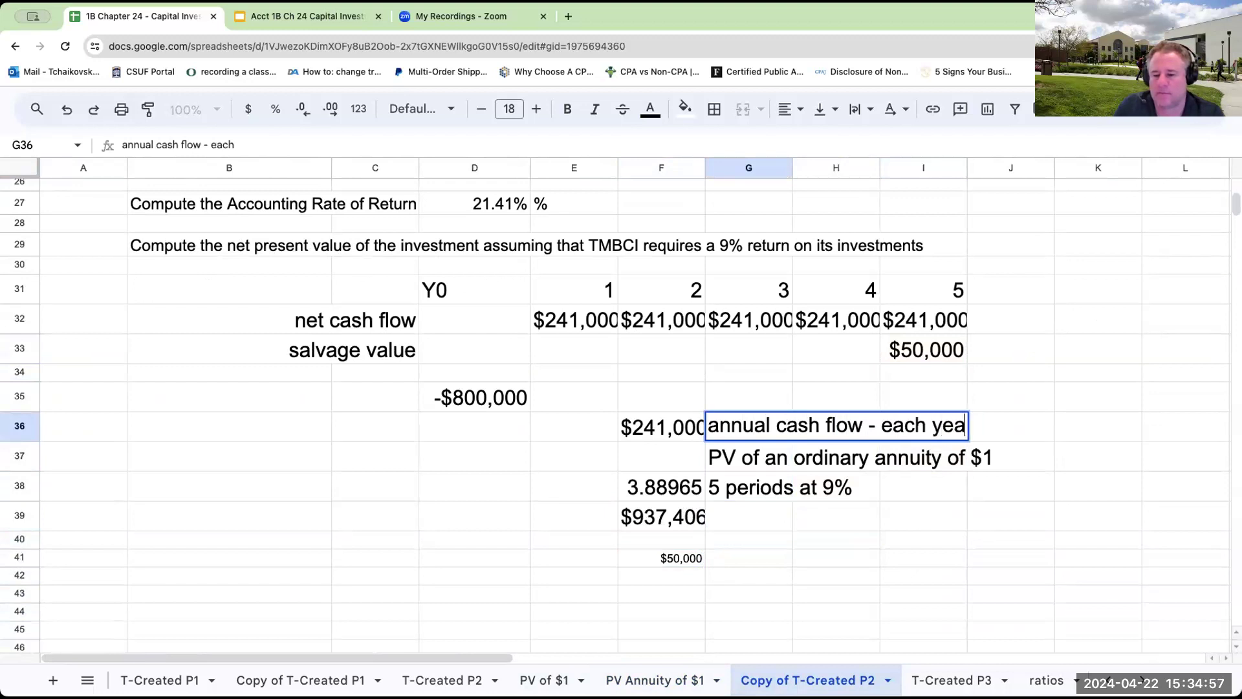
type("r for 5 years")
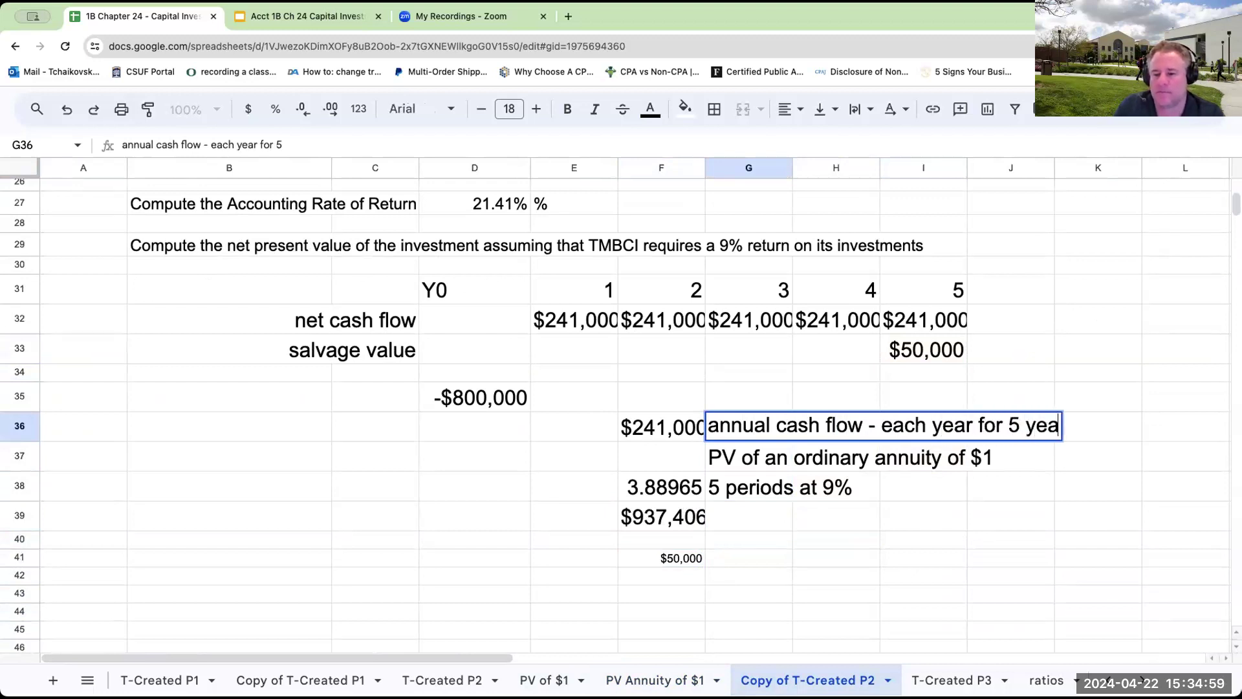
key("Return")
Step: Label G41 "salvage value" and G42 "PV of $1" beside the salvage value amount
left_click(746, 555)
type("salvage value")
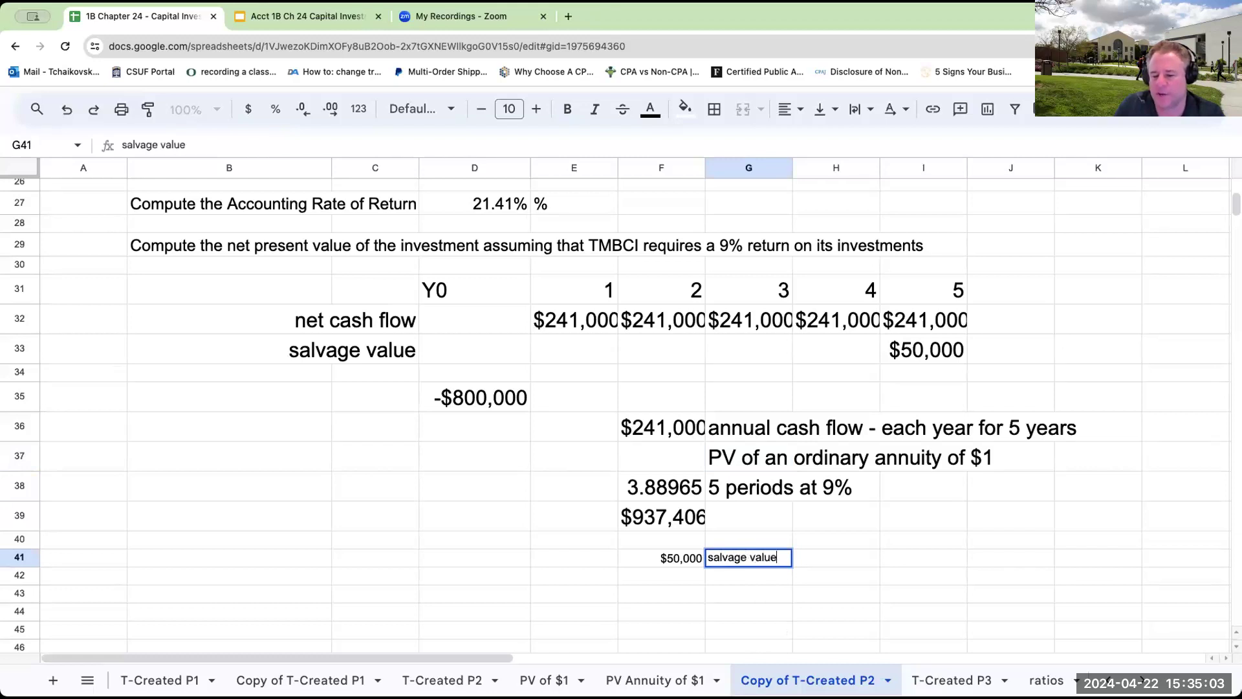
key("Return")
key("Left")
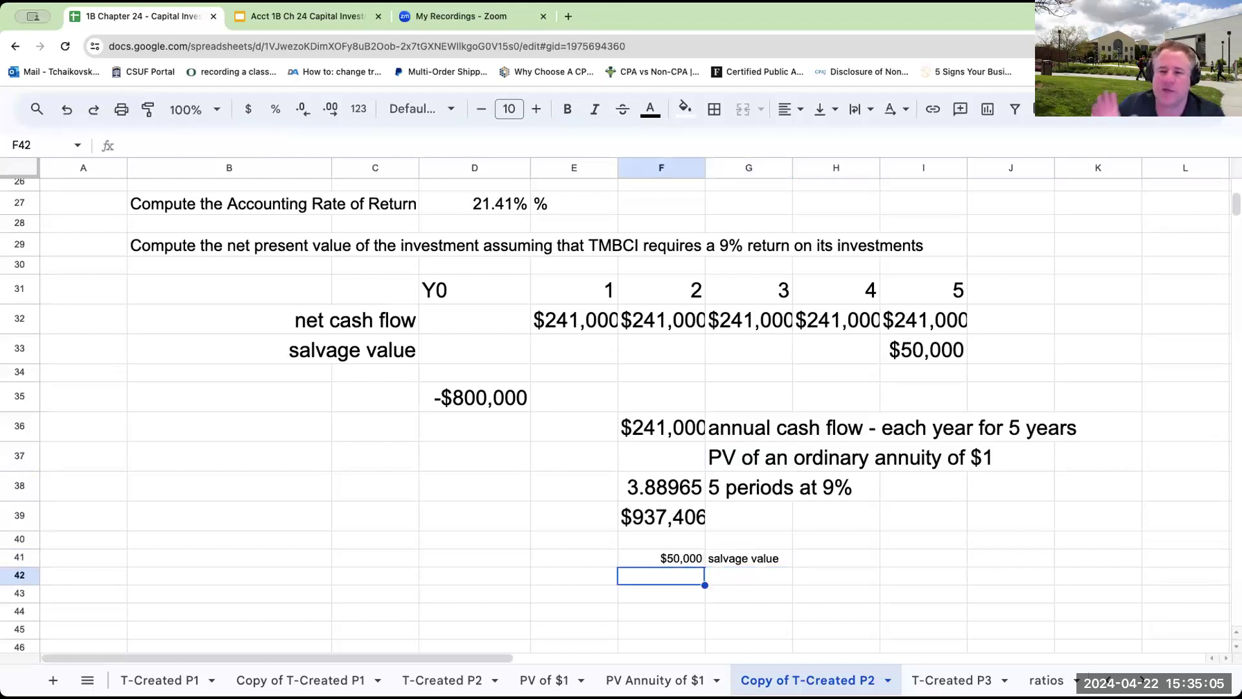
left_click(773, 572)
type("PV of $1")
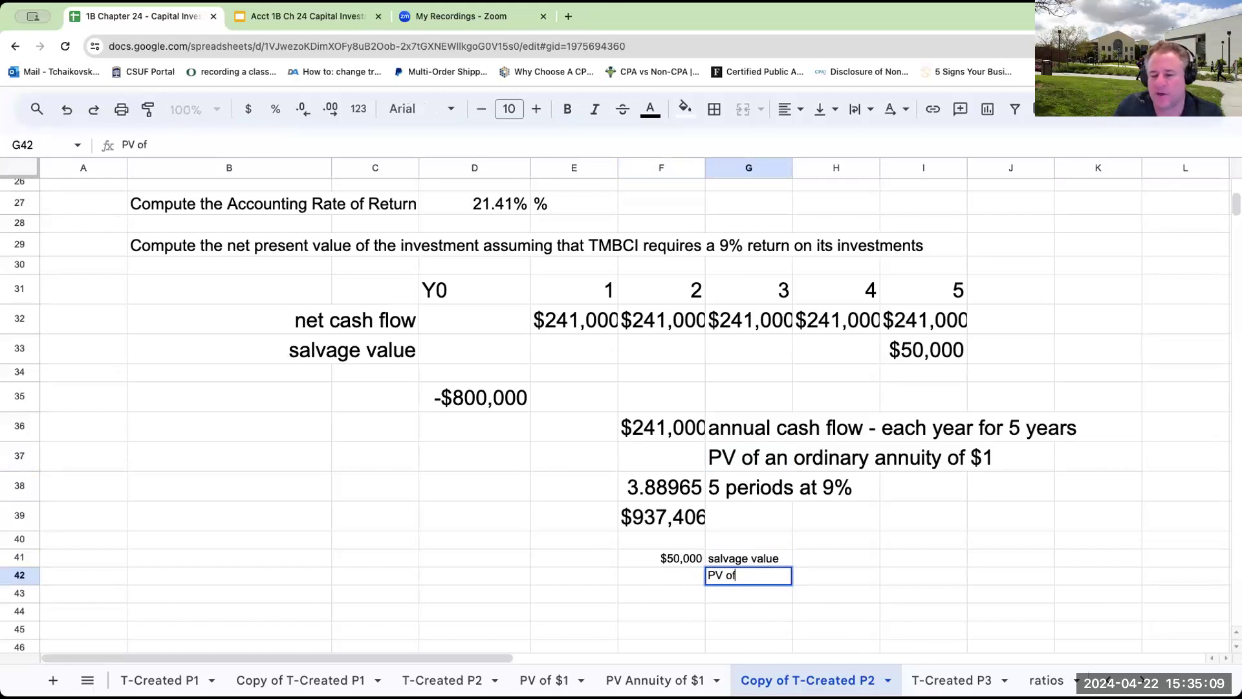
key("Return")
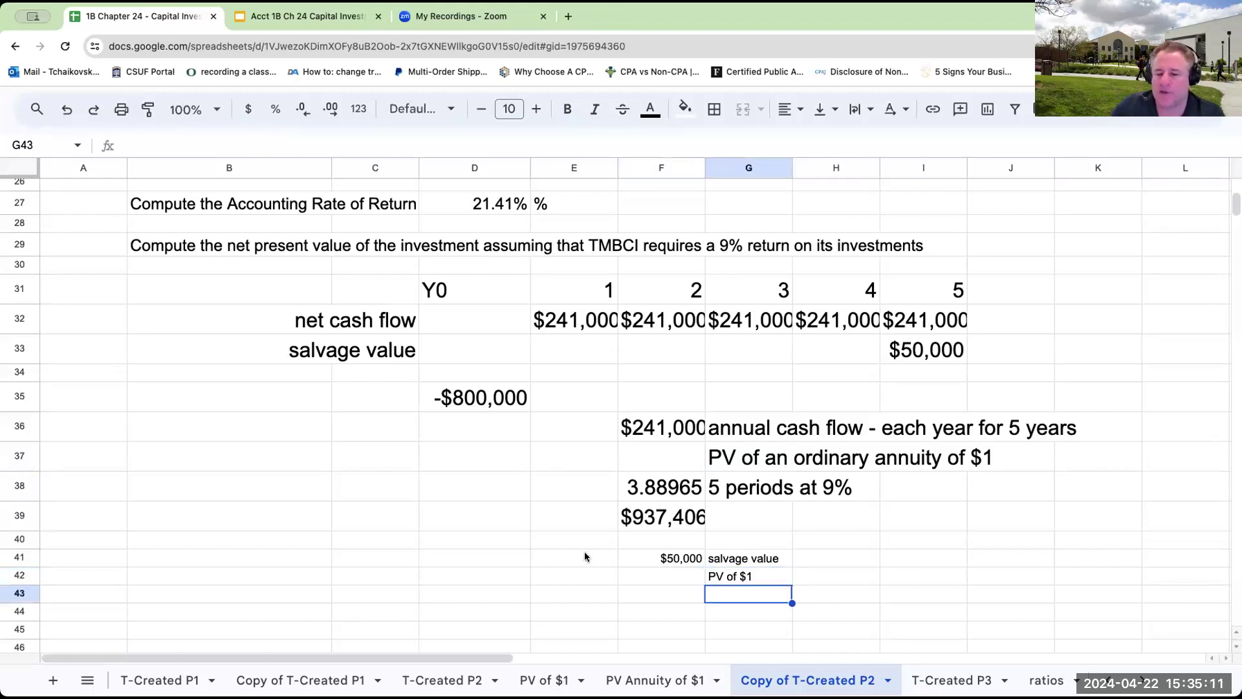
Step: Increase the font size of the salvage value calculation block, from row 41 down, to 18
left_click_drag(587, 557, 1035, 643)
left_click(536, 109)
left_click(536, 109)
left_click(535, 109)
left_click(536, 109)
left_click(535, 109)
left_click(536, 109)
left_click(536, 108)
left_click(536, 108)
left_click(754, 617)
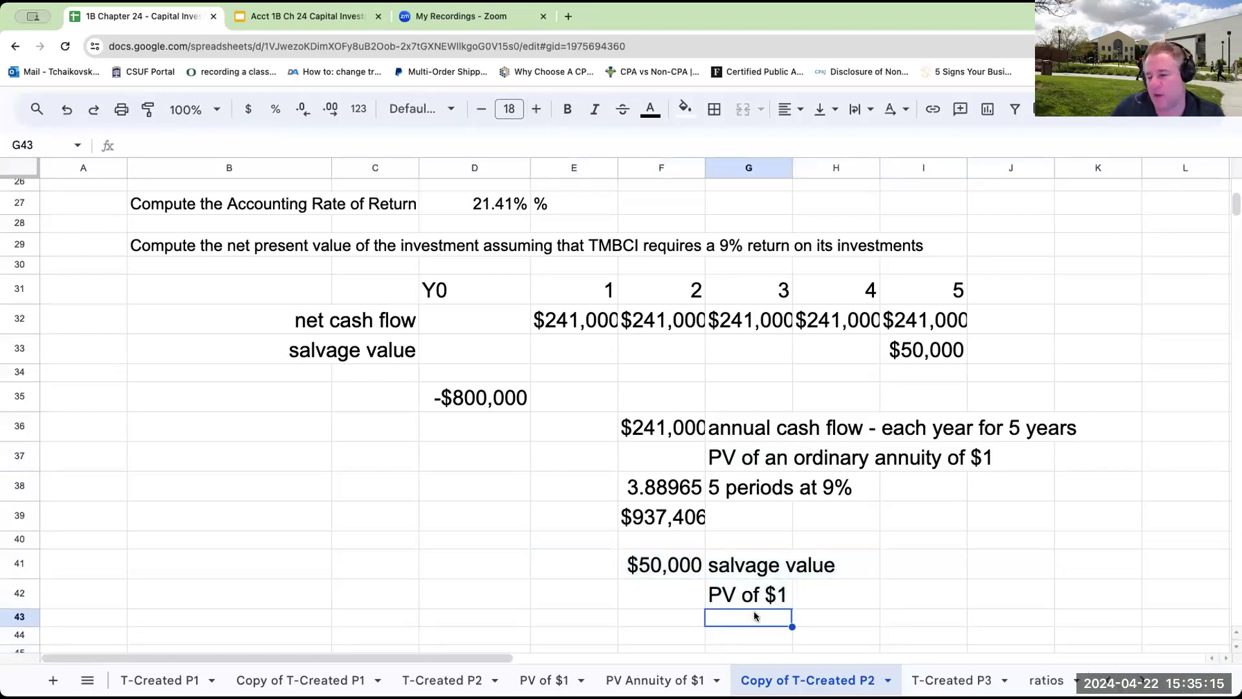
left_click(942, 356)
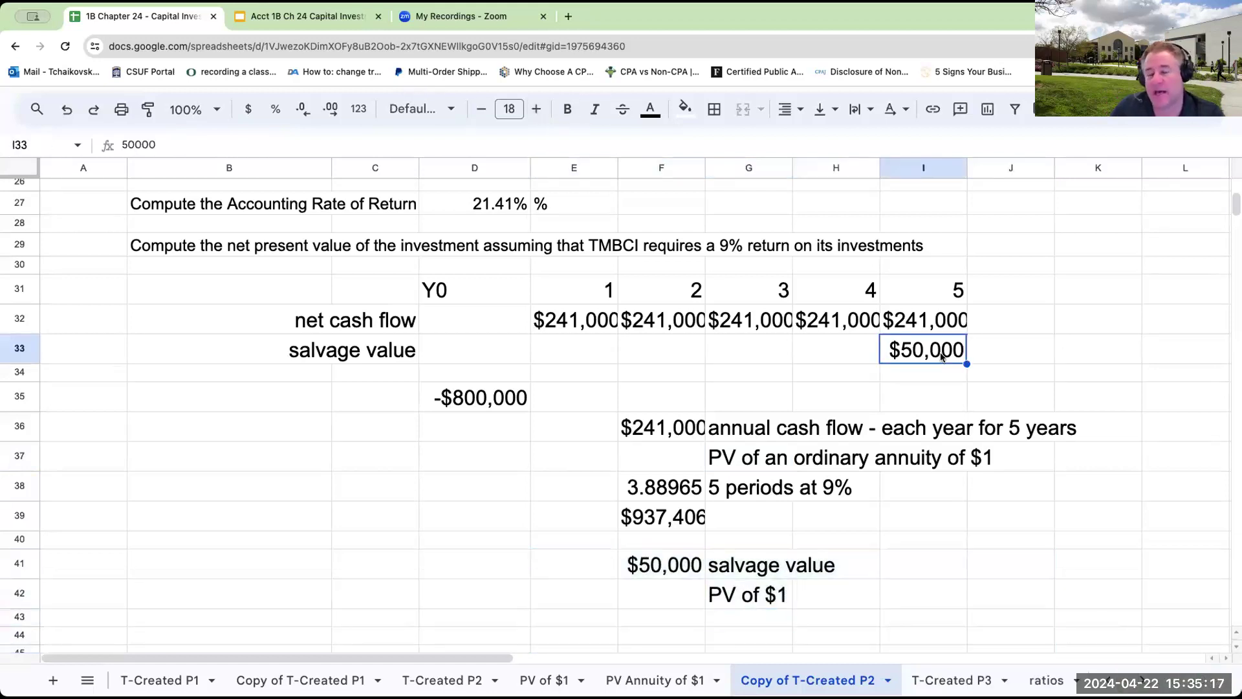
Step: Label G43 "5 periods at 9%" beneath the "PV of $1" label
left_click(750, 618)
type("5 periods at 9%")
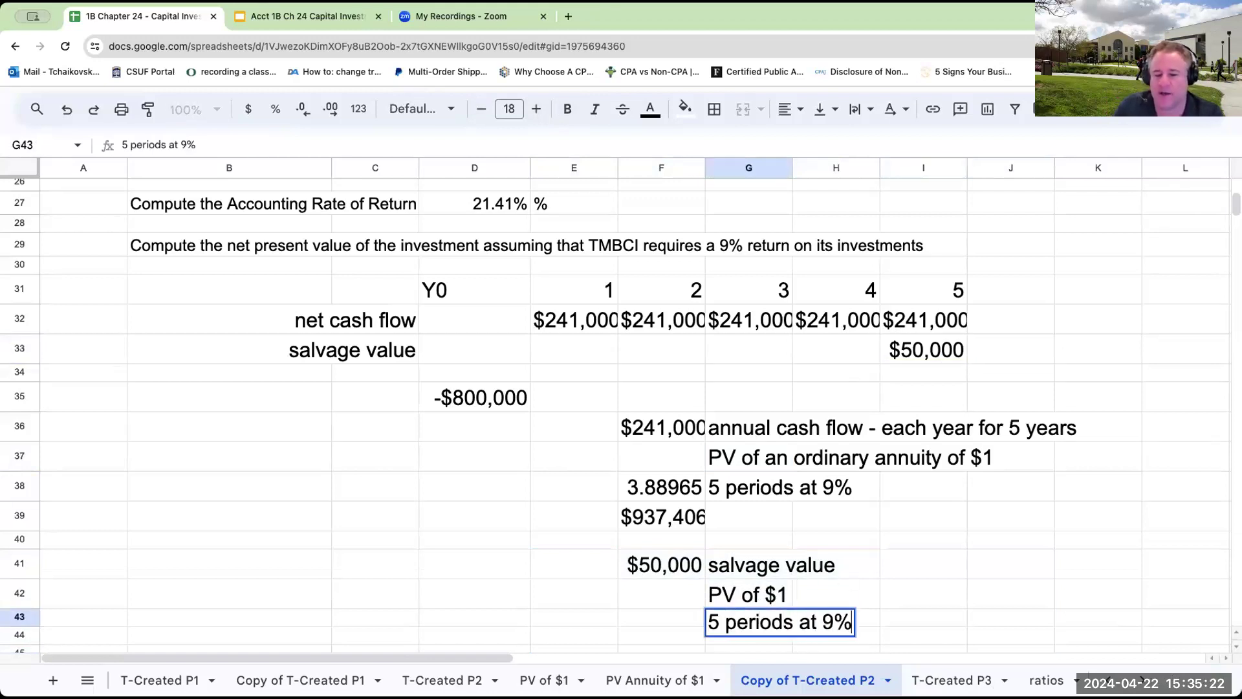
key("Return")
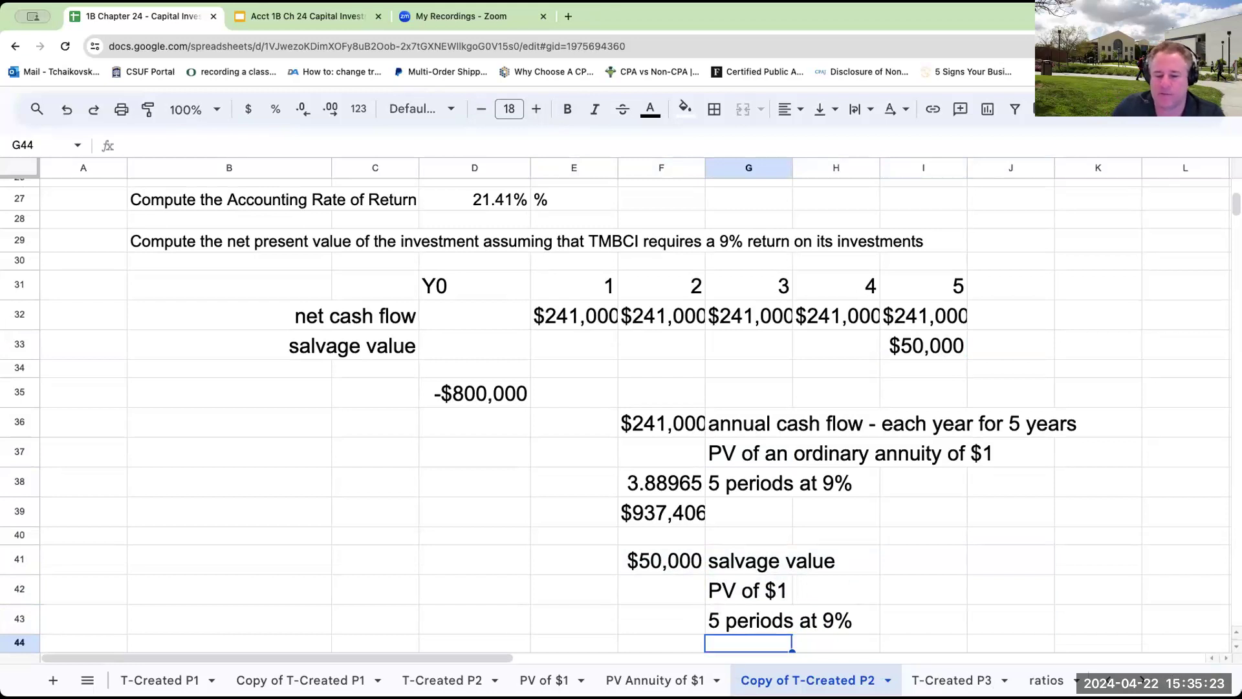
Step: Look up the present value of $1 factor for 5 periods at 9% and enter 0.64993 in F43
left_click(578, 680)
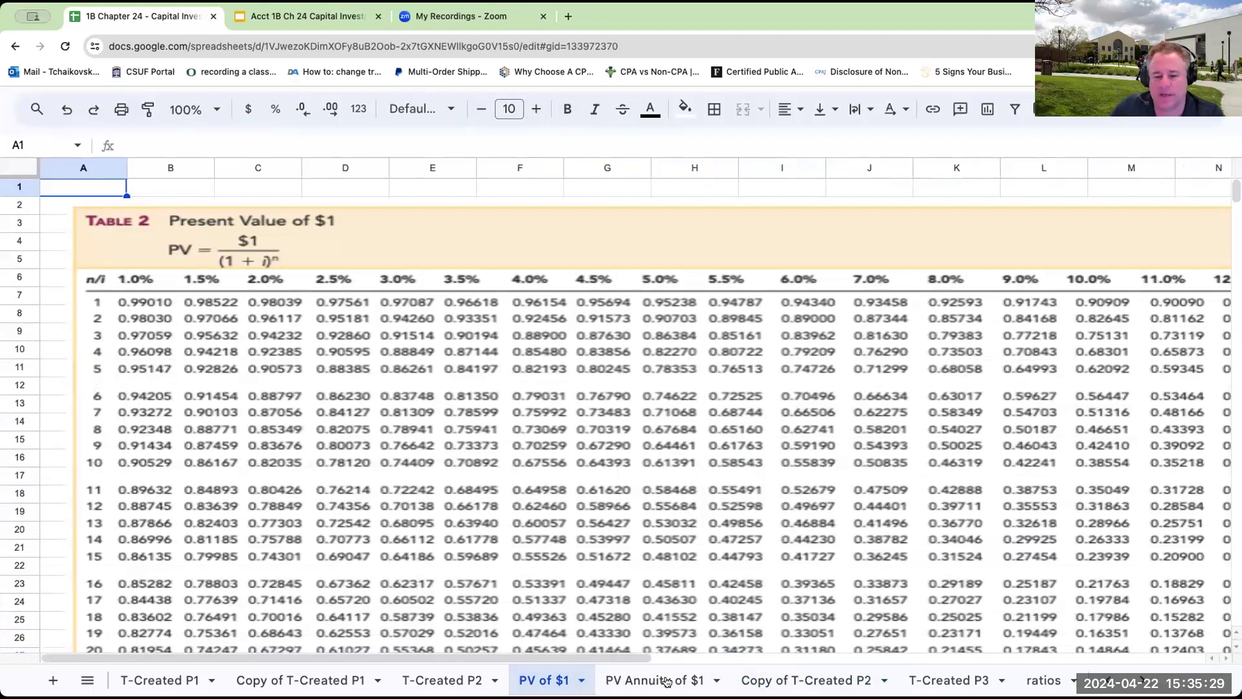
left_click(814, 665)
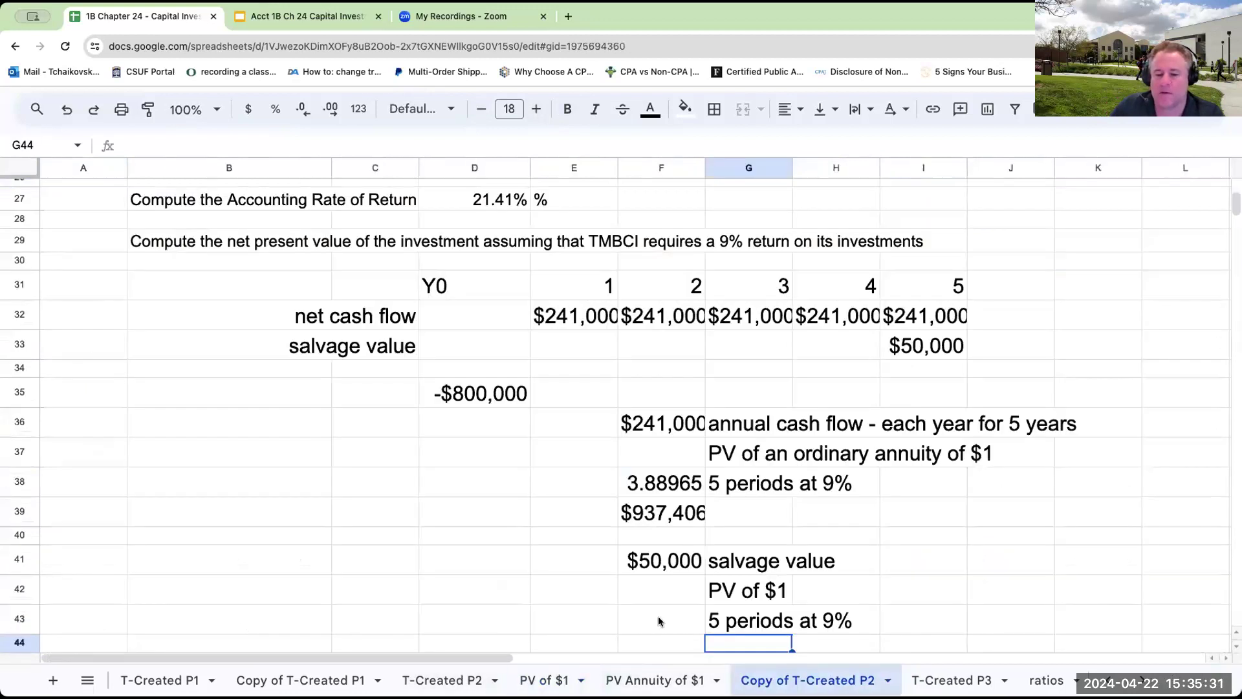
left_click(657, 618)
type(".64993")
key("Return")
Step: Calculate the present value of the salvage value in F44 by multiplying F41 by F43
type("+")
key("Up")
key("Up")
key("Up")
type("*")
key("Up")
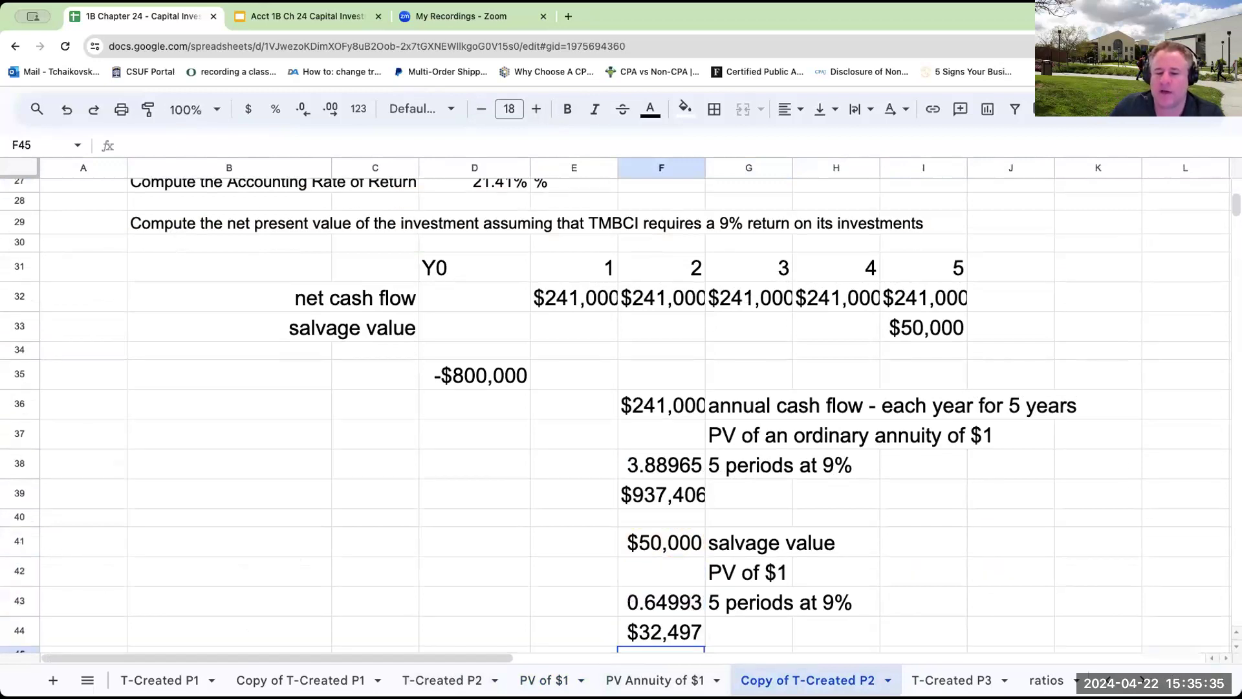
Step: Label the discounted annuity amount in F39 "pv of annual cash flows" in G39
key("Tab")
key("Up")
key("Up")
key("Up")
key("Up")
key("Up")
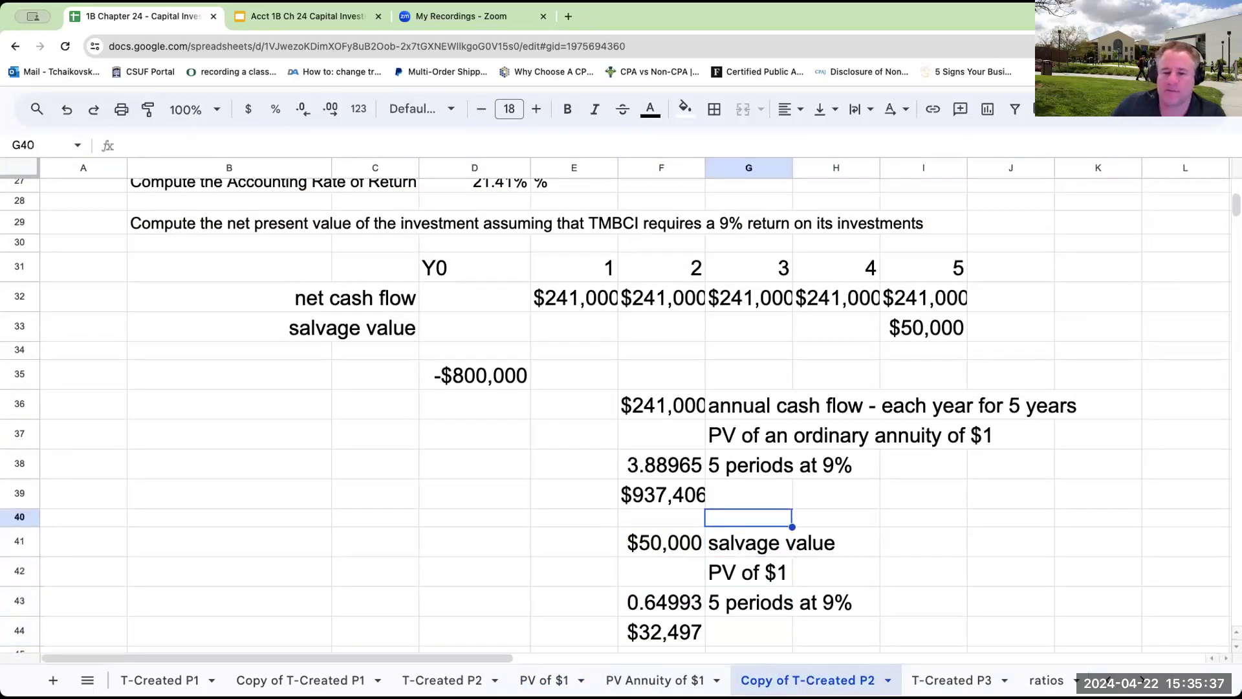
type("pv of annual cash flows")
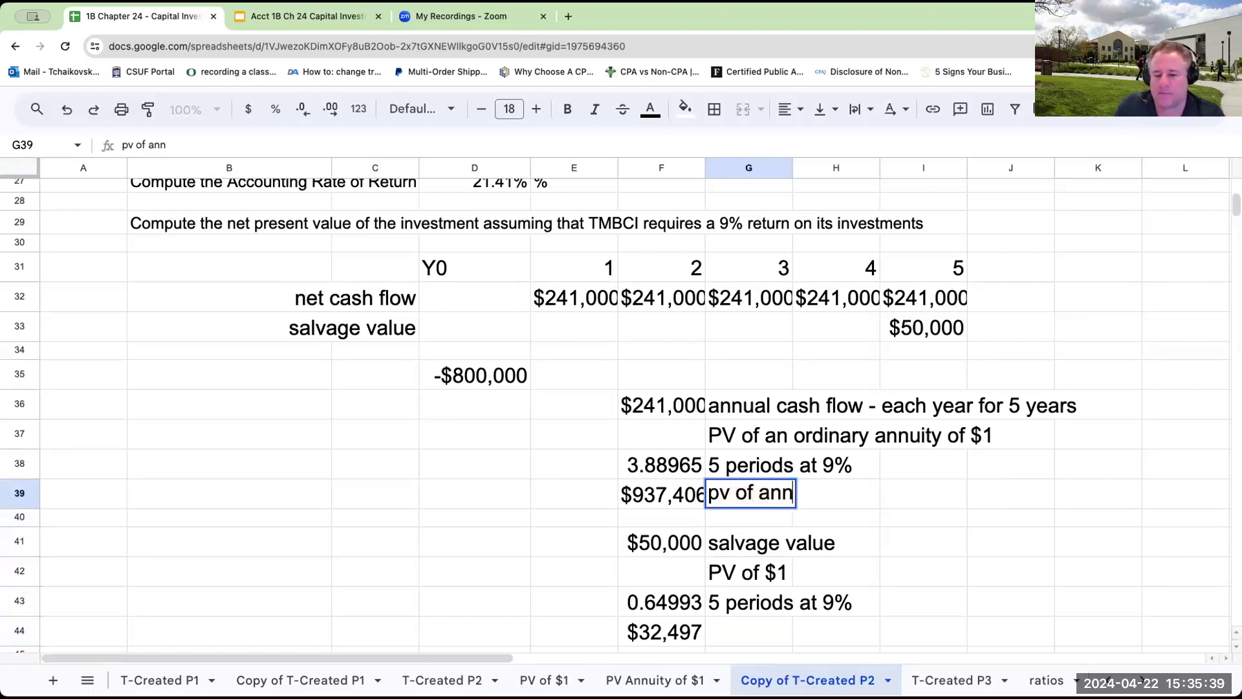
key("Return")
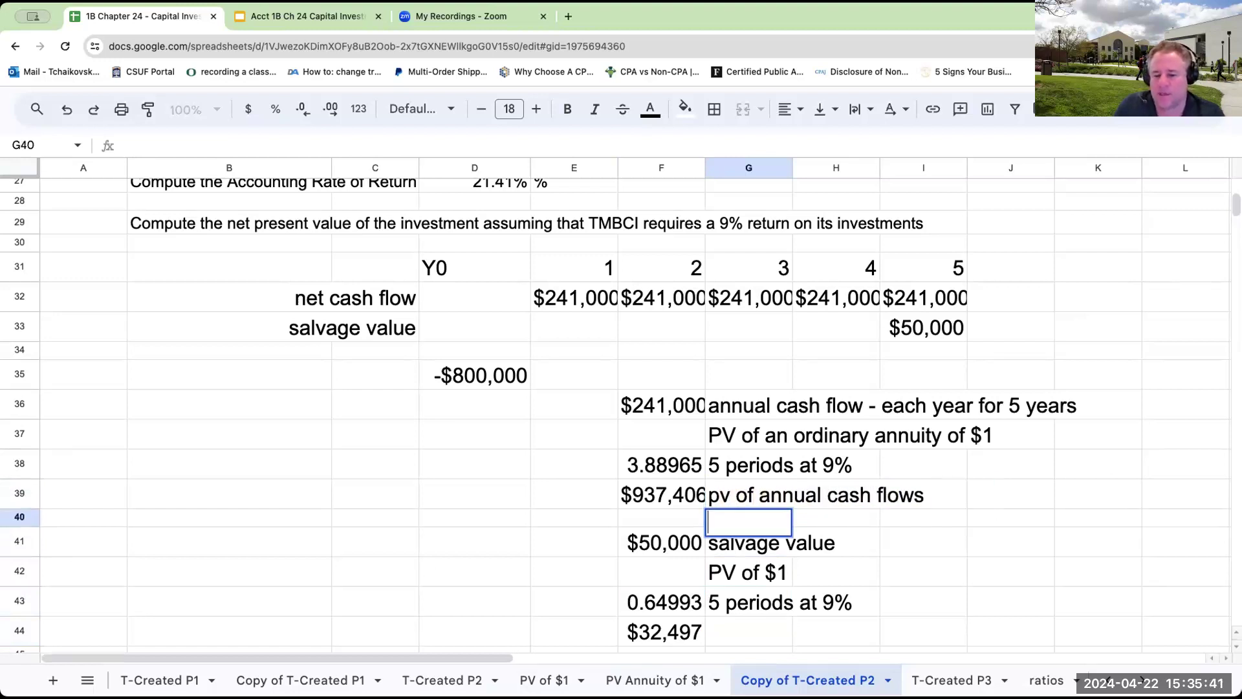
Step: Label the discounted salvage amount in F44 "pv of salvage value" in G44
key("Down")
key("Down")
key("Down")
key("Down")
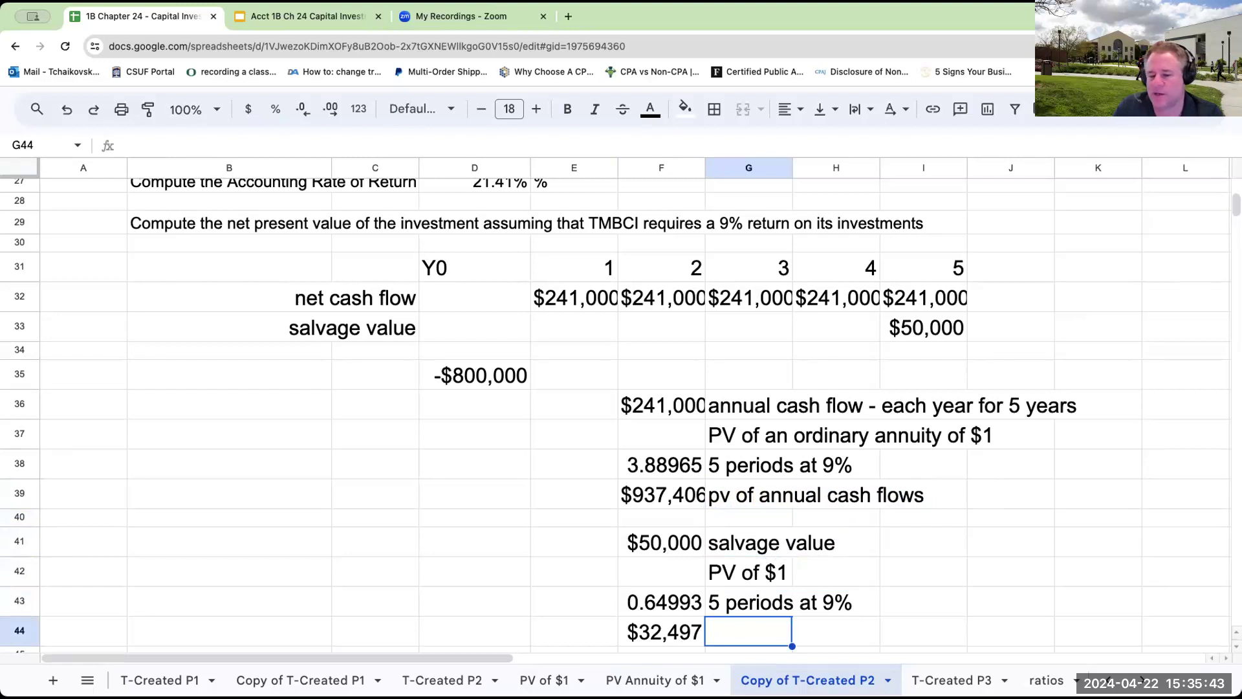
type("pv of savl")
key("BackSpace")
key("BackSpace")
type("lvage value")
key("Return")
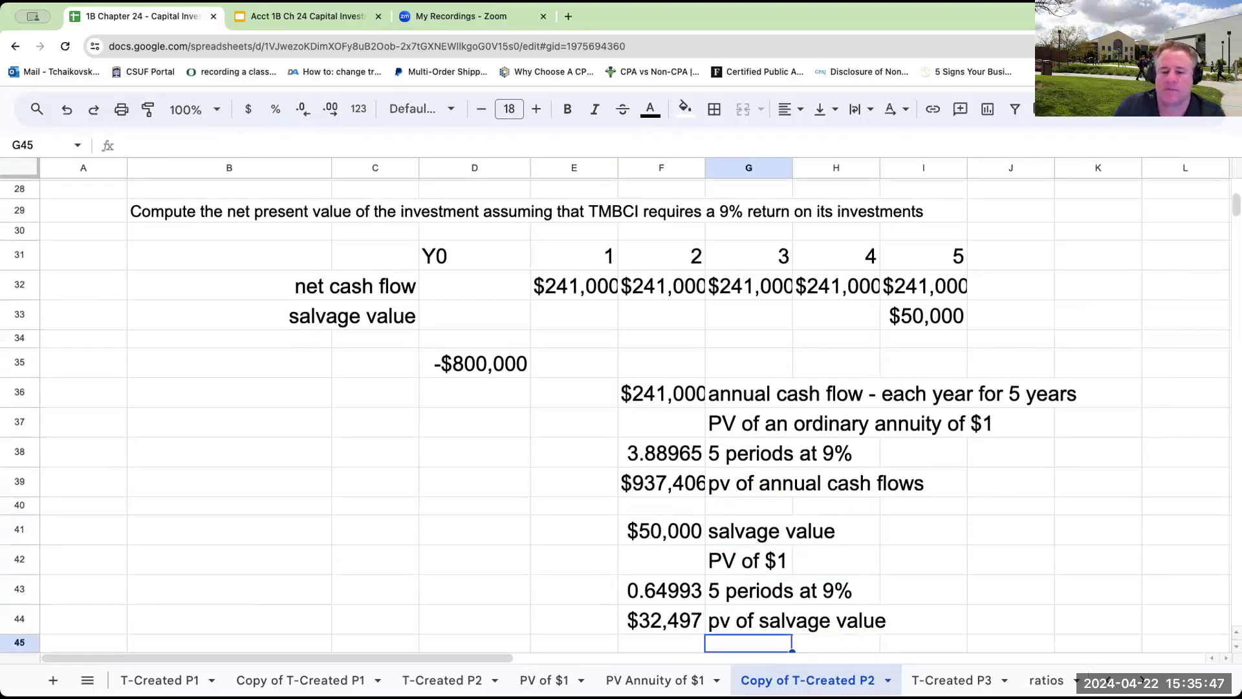
Step: Add the two present values in E45 with a formula summing F39 and F44
key("Left")
key("Left")
key("Left")
key("Right")
type("+")
key("Up")
key("Up")
key("Right")
key("Up")
key("Up")
key("Up")
key("Up")
type("+")
key("Up")
key("Right")
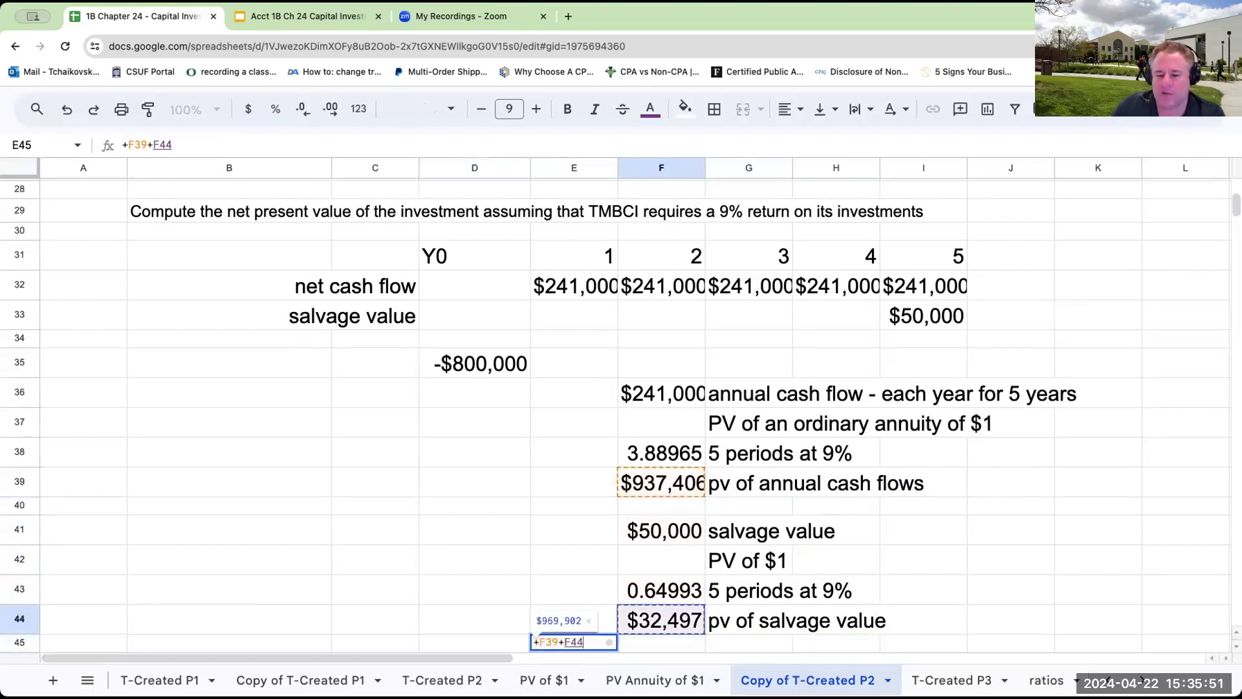
key("Return")
key("Up")
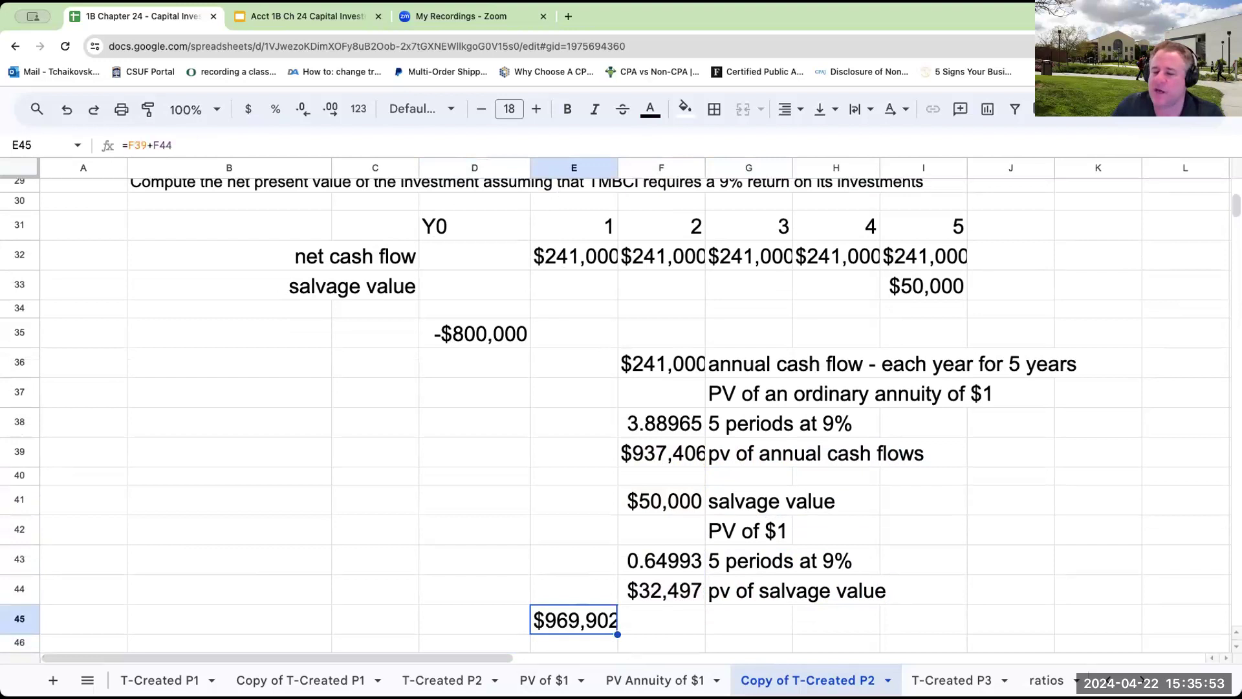
Step: Label the sum in E45 "total pv of future cash flows" in F45
key("Right")
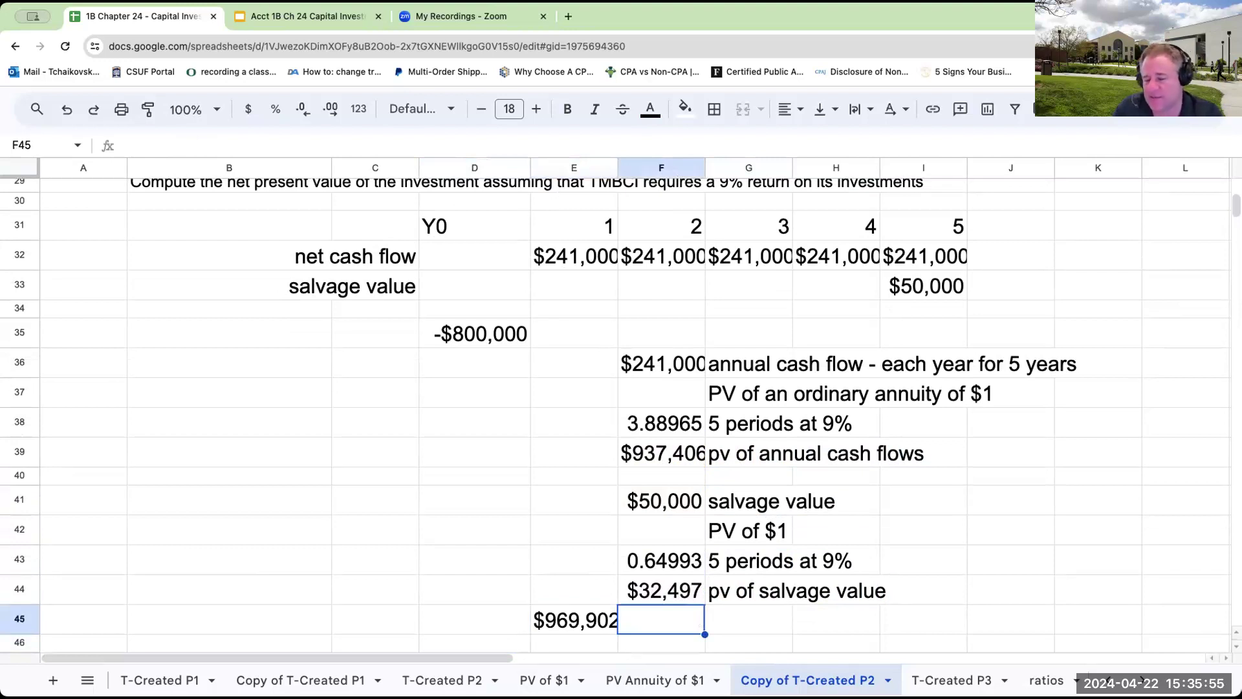
type("totla")
key("BackSpace")
key("BackSpace")
type("al pv of ")
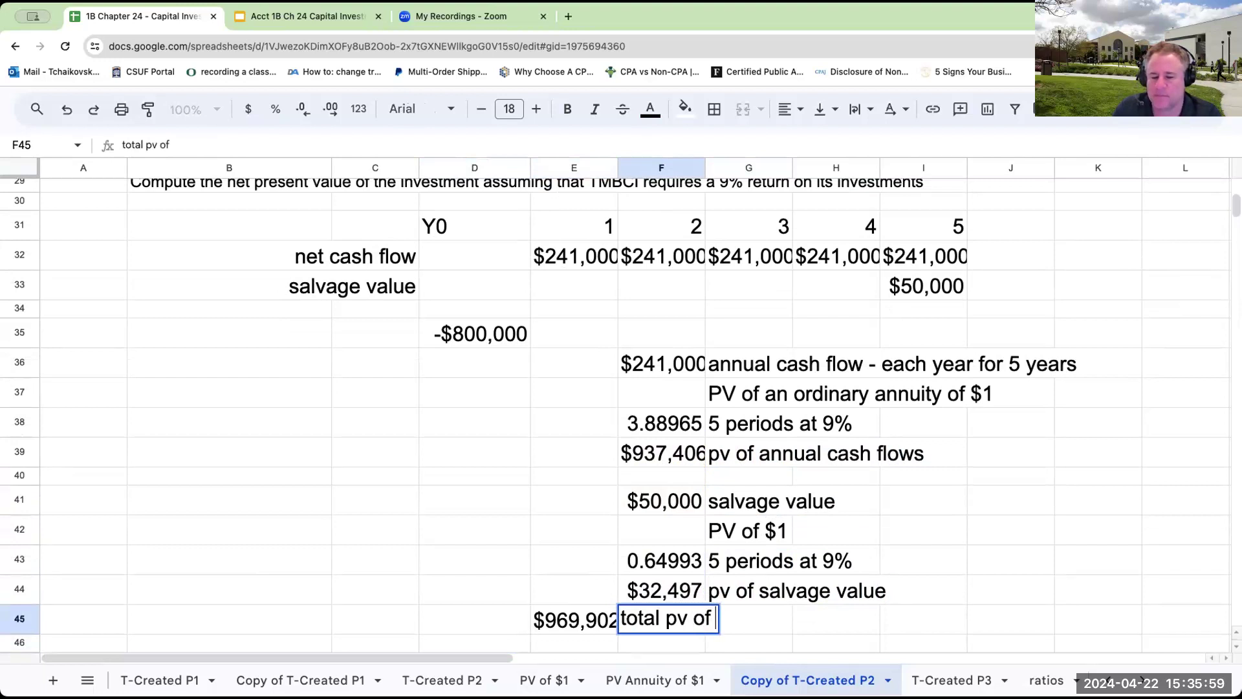
type("future cash flows")
key("Return")
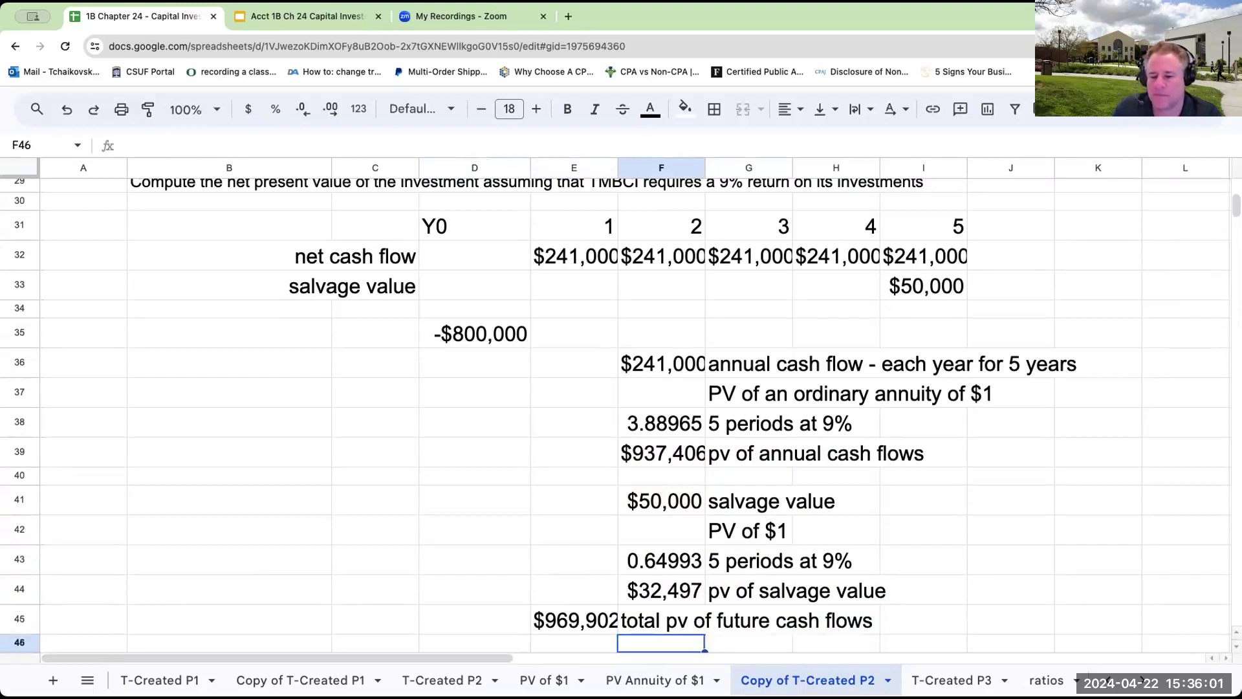
Step: Link E46 to the year 0 outlay in D35
left_click(574, 643)
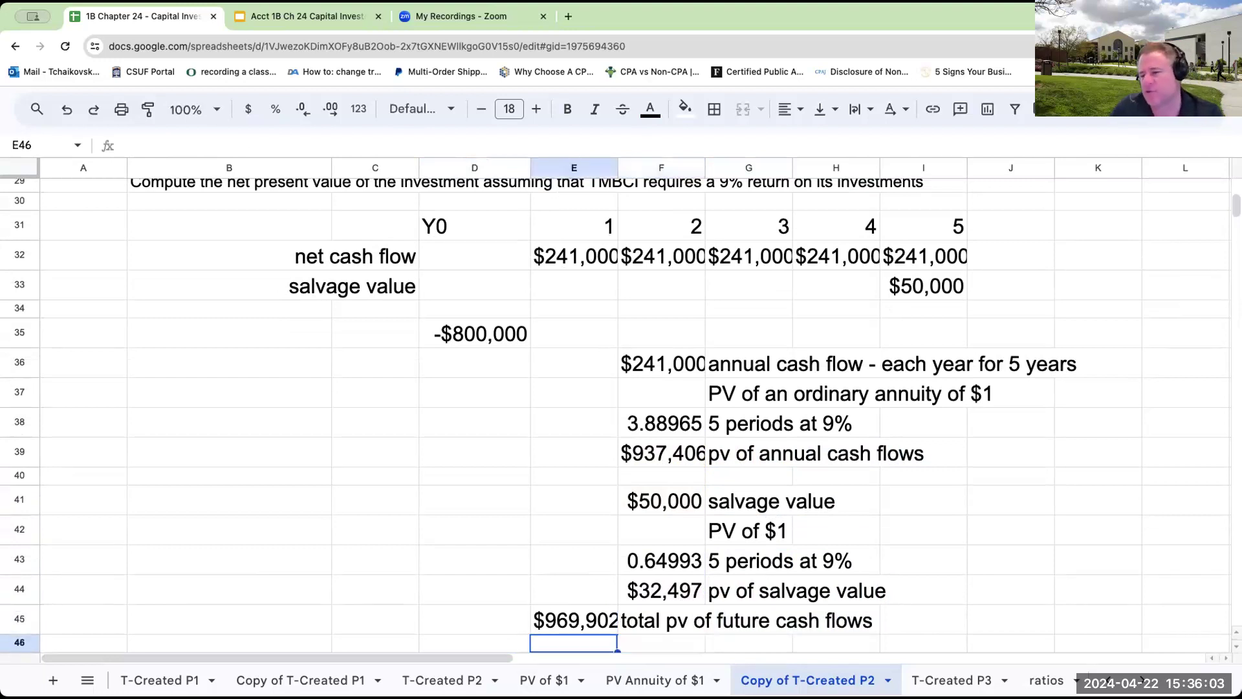
type("+")
key("Left")
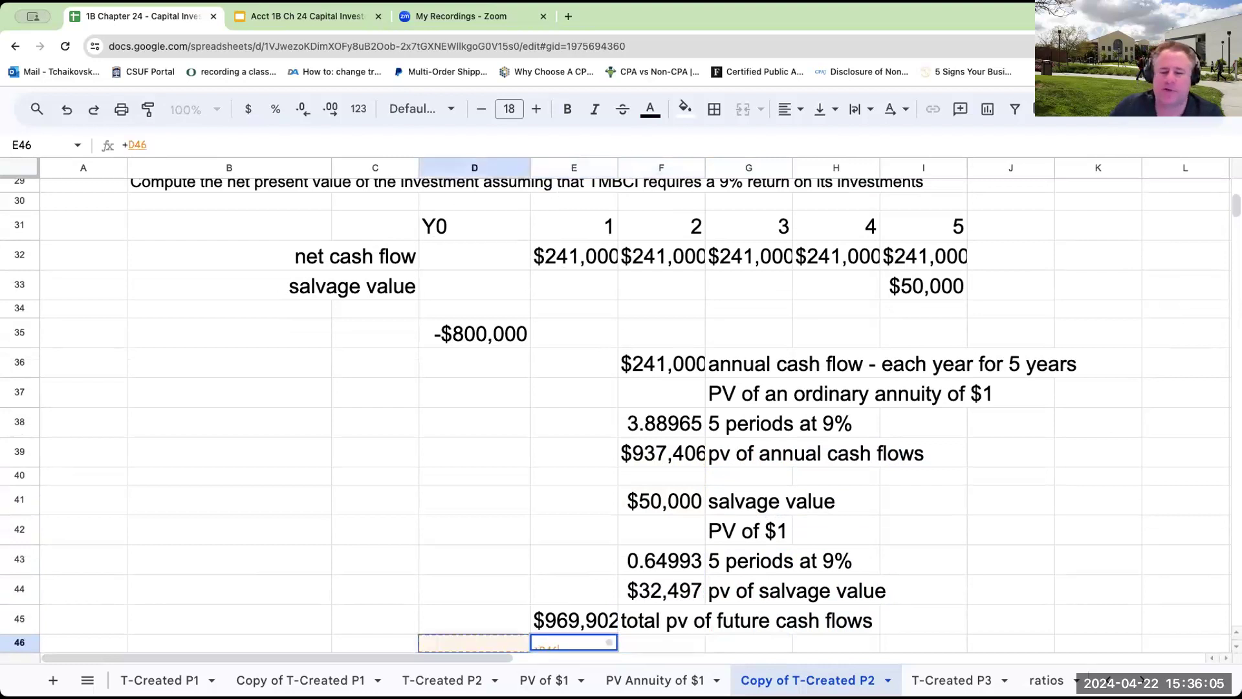
key("Up")
key("Up")
key("Up")
key("Up")
key("Up")
key("Up")
key("Up")
key("Up")
key("Up")
key("Up")
key("Up")
key("Return")
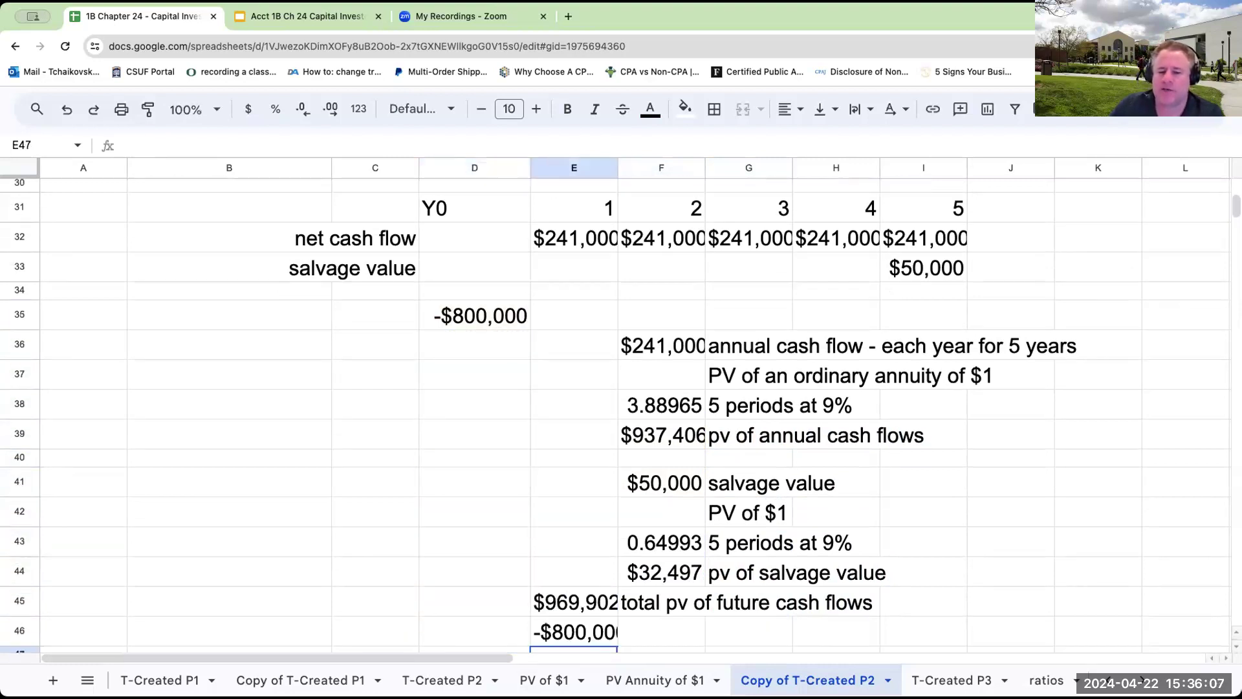
Step: Label the outlay in E46 "initial investment" in F46
left_click(661, 630)
type("initial investment")
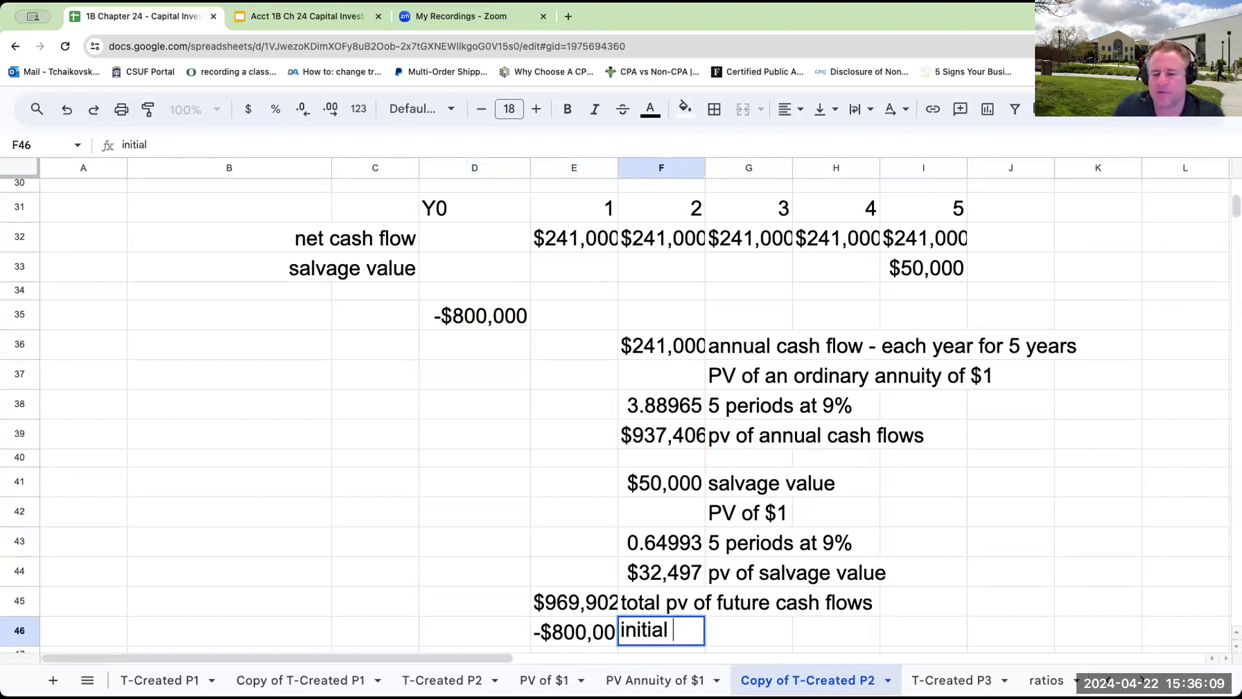
key("Return")
Step: Calculate the net present value in E47 by adding E45 and E46, and label it "NPV" in F47
key("Left")
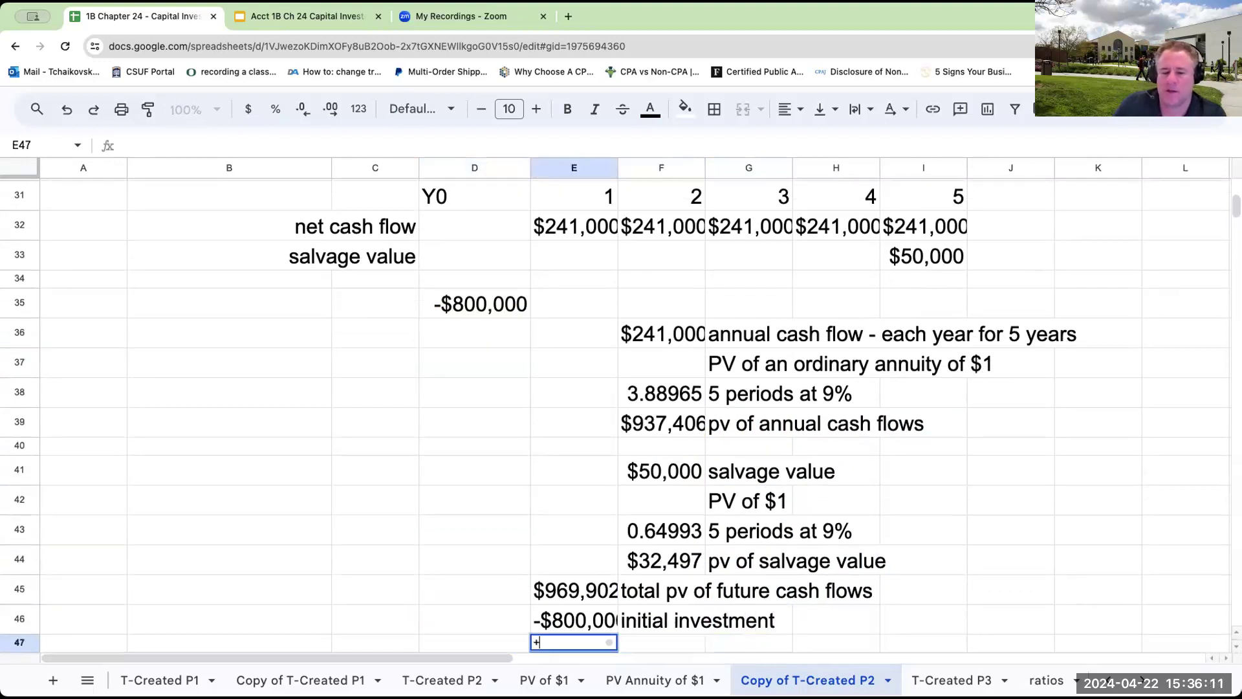
type("+")
key("Up")
key("Up")
type("+")
key("Up")
key("Tab")
type("NPV")
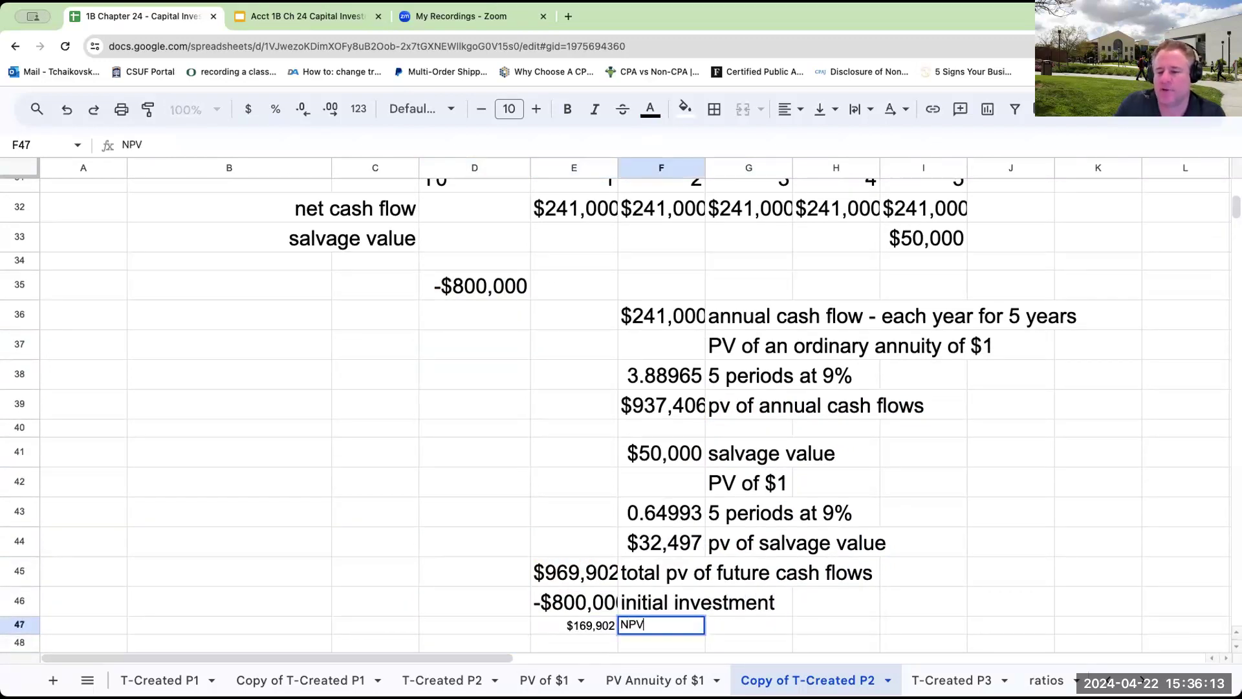
key("Return")
Step: Increase the font size of the NPV row, E47:G47, to 17
left_click(596, 631)
left_click_drag(704, 626, 750, 627)
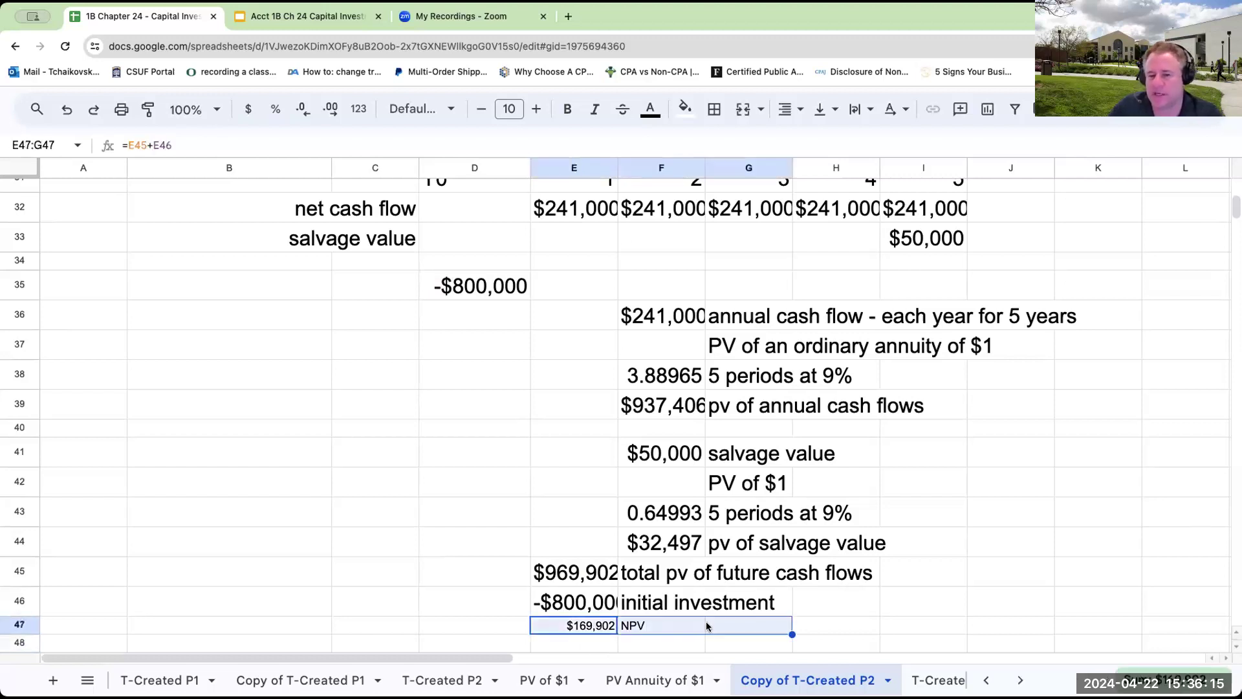
left_click(536, 109)
left_click(536, 109)
left_click(536, 109)
left_click(536, 109)
left_click(536, 109)
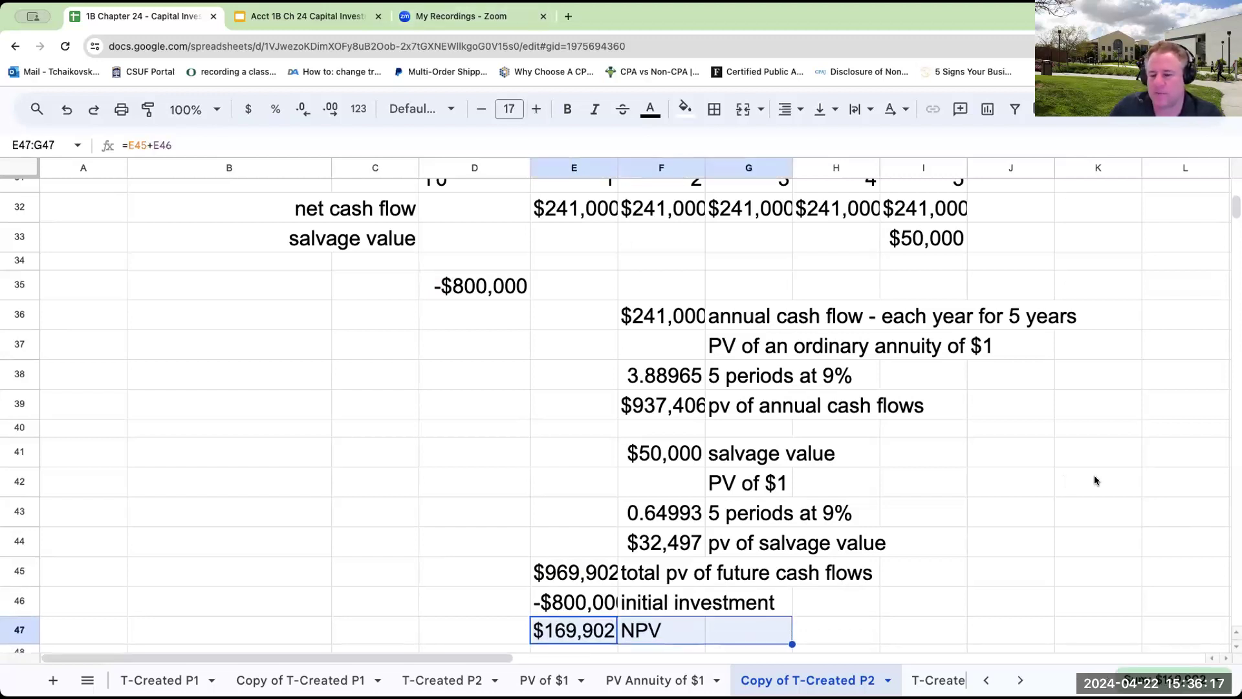
left_click(1095, 477)
Step: Add a top border to the NPV amount and its label in E47:F47
scroll(782, 534, "down", 2)
left_click_drag(566, 558, 654, 555)
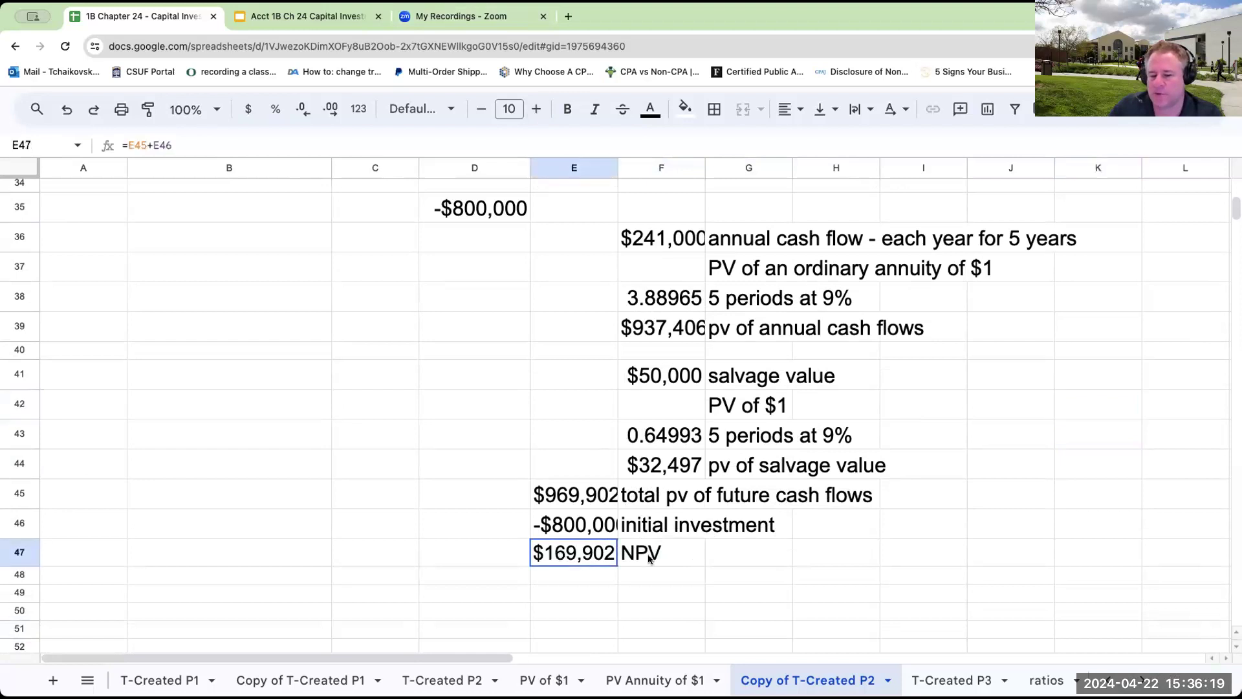
left_click(714, 109)
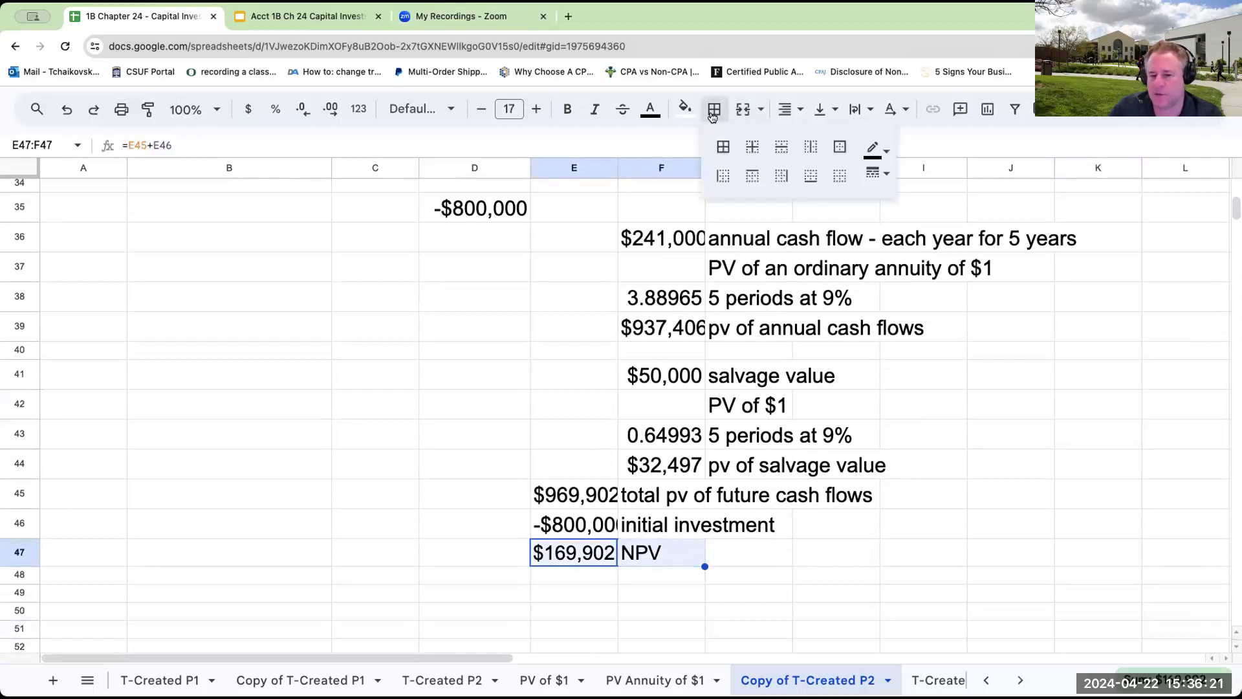
left_click(752, 176)
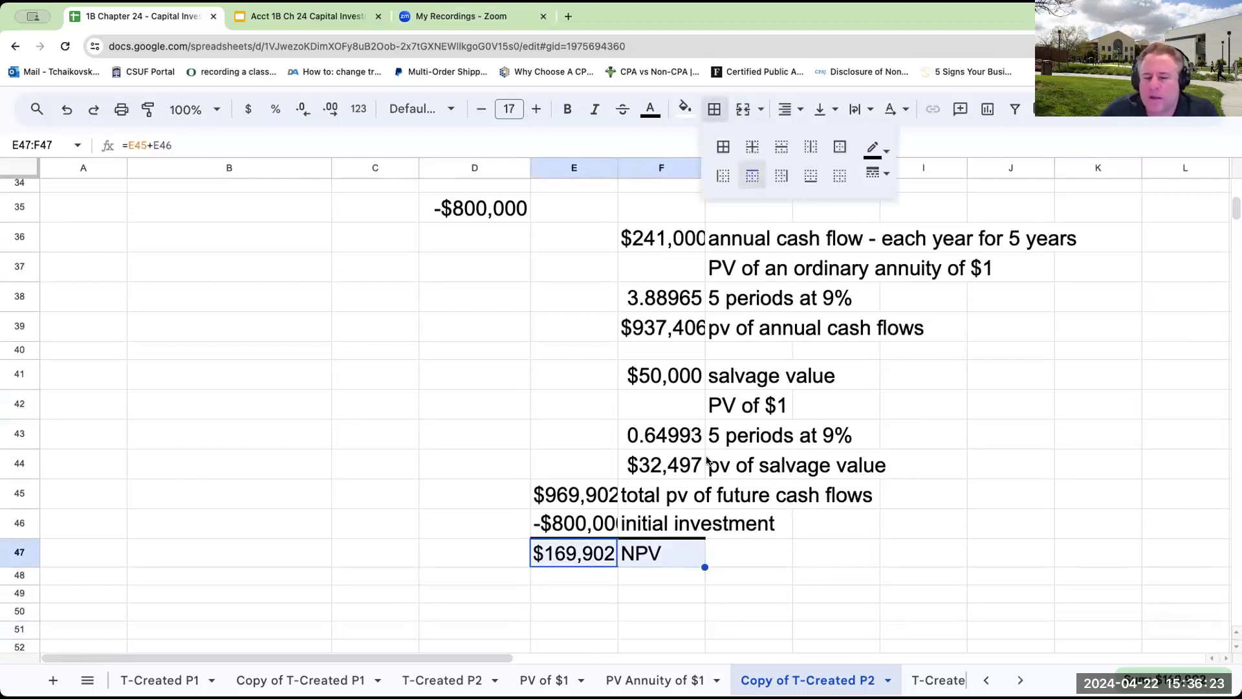
scroll(701, 465, "up", 7)
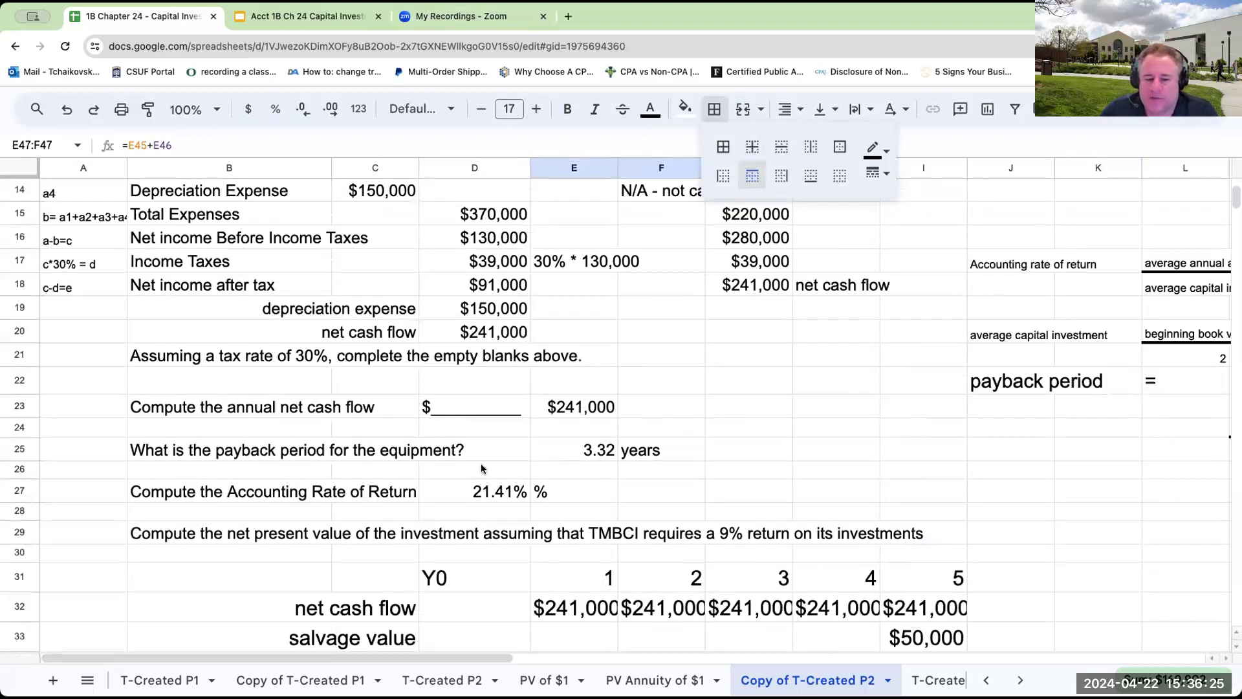
left_click_drag(162, 529, 912, 555)
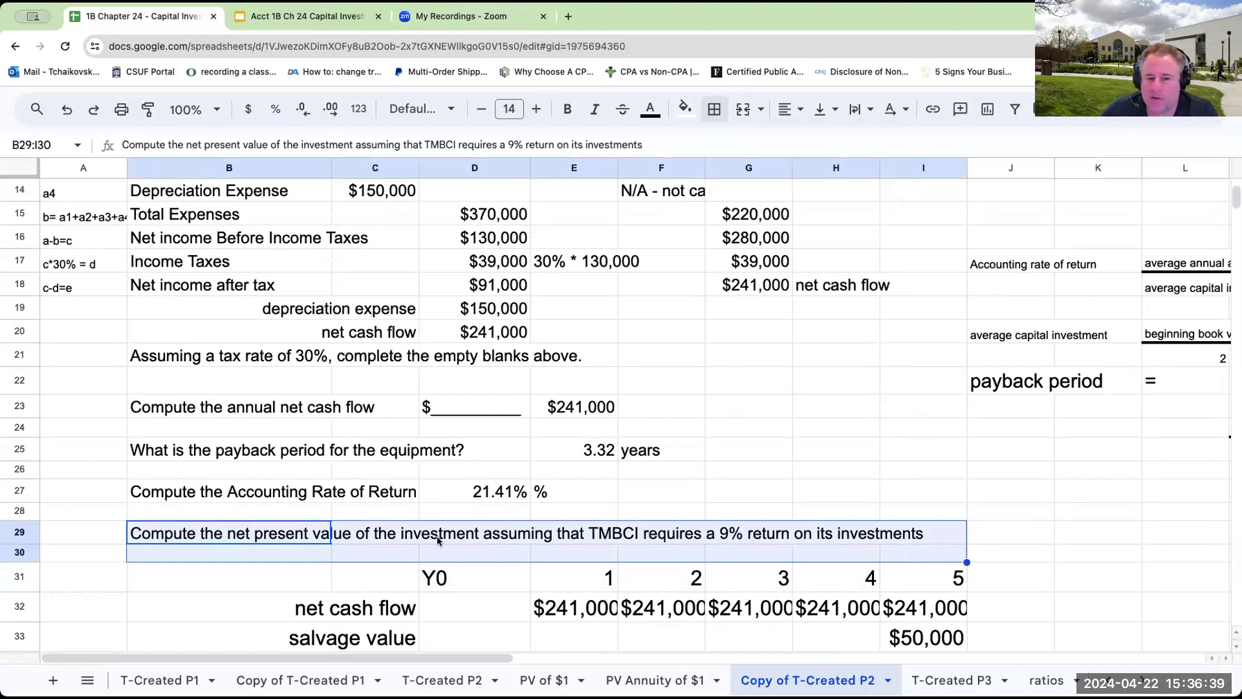
scroll(407, 526, "down", 1)
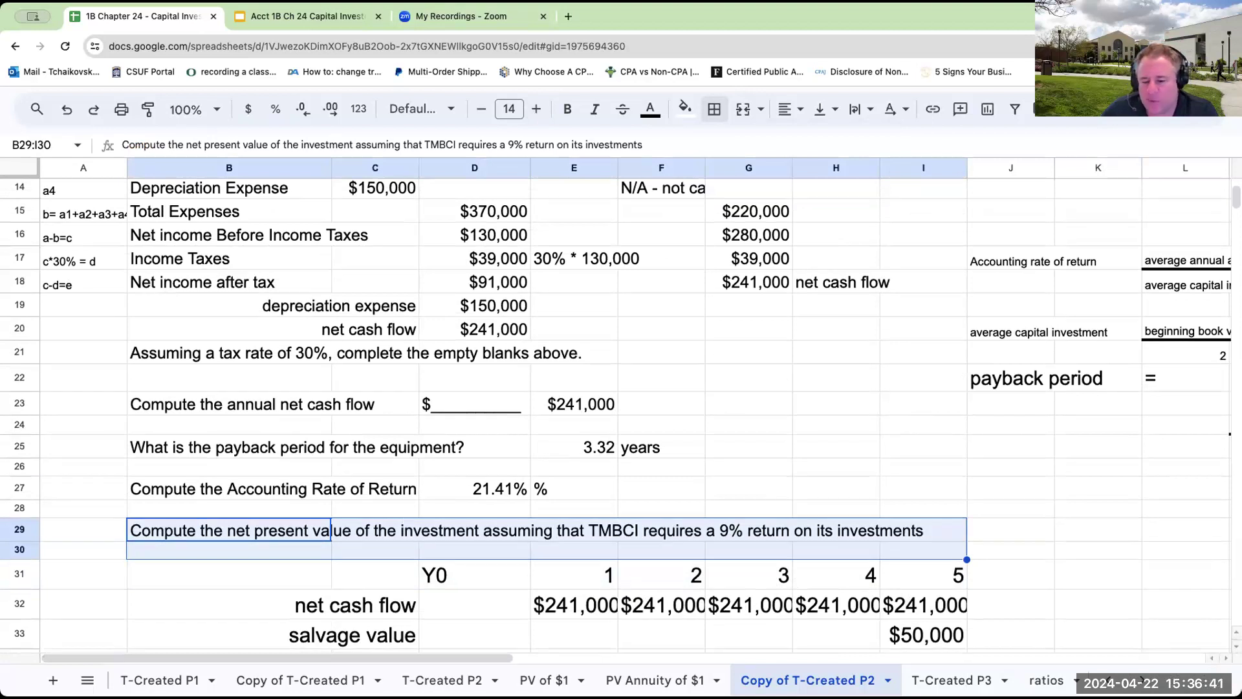
Step: On the ratios sheet, increase the formula block B3:J14 to font size 17 and widen column C to fit the labels
left_click(1034, 680)
left_click(386, 452)
left_click(343, 246)
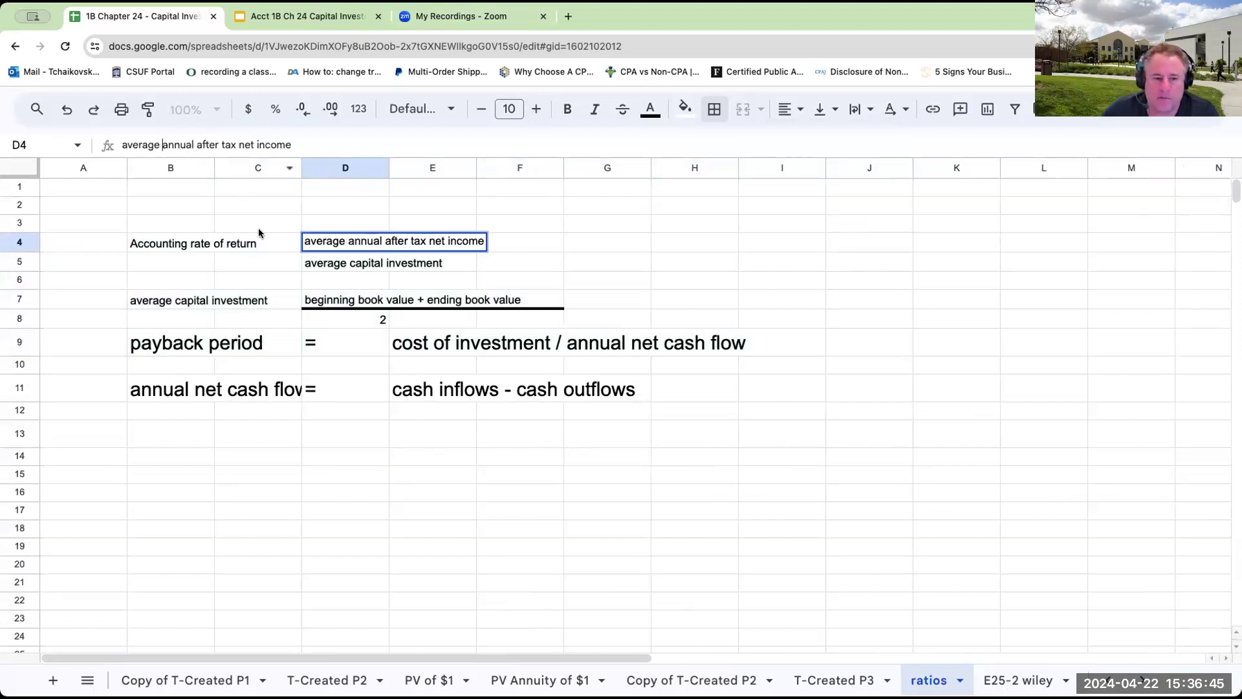
left_click_drag(170, 223, 869, 455)
left_click(534, 109)
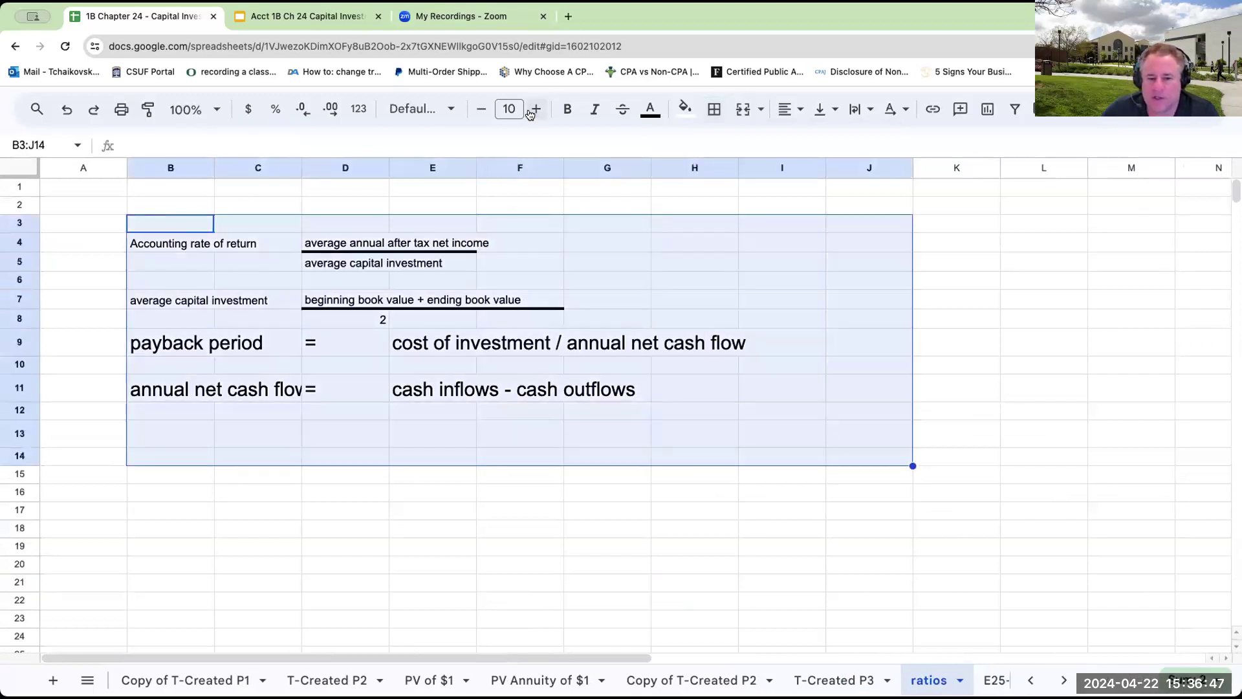
left_click(534, 109)
left_click(534, 109)
left_click(534, 109)
left_click(534, 109)
left_click(534, 109)
left_click(534, 109)
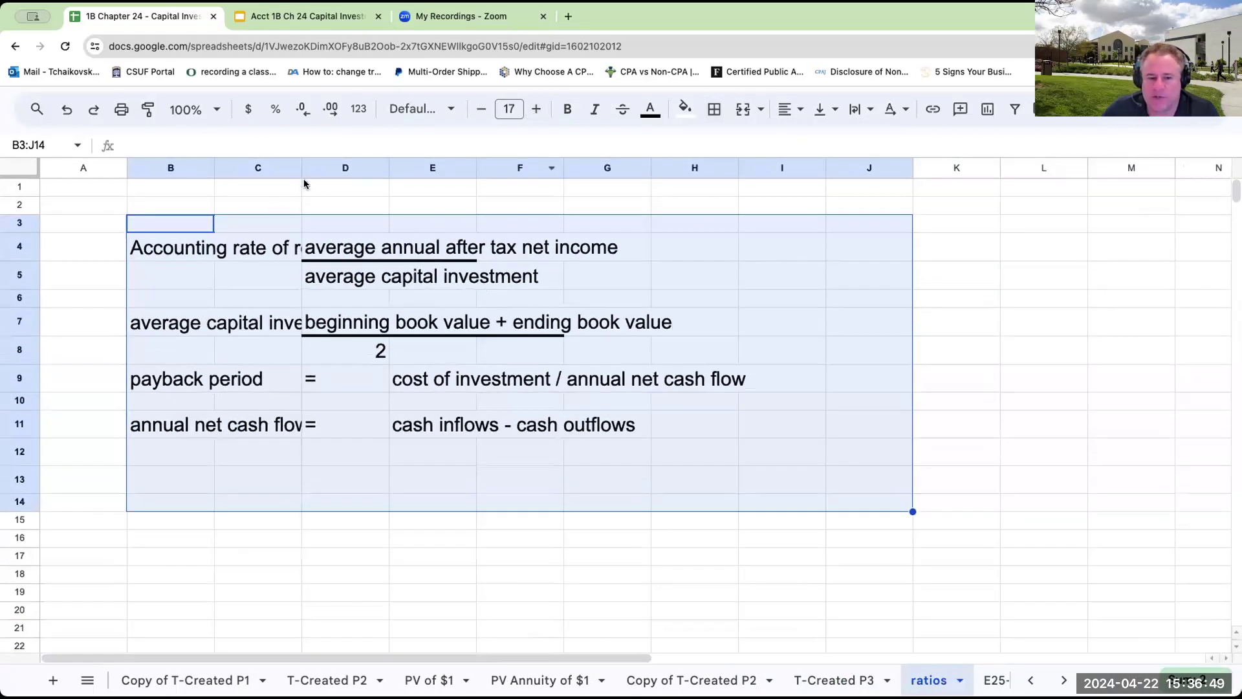
left_click_drag(299, 168, 404, 169)
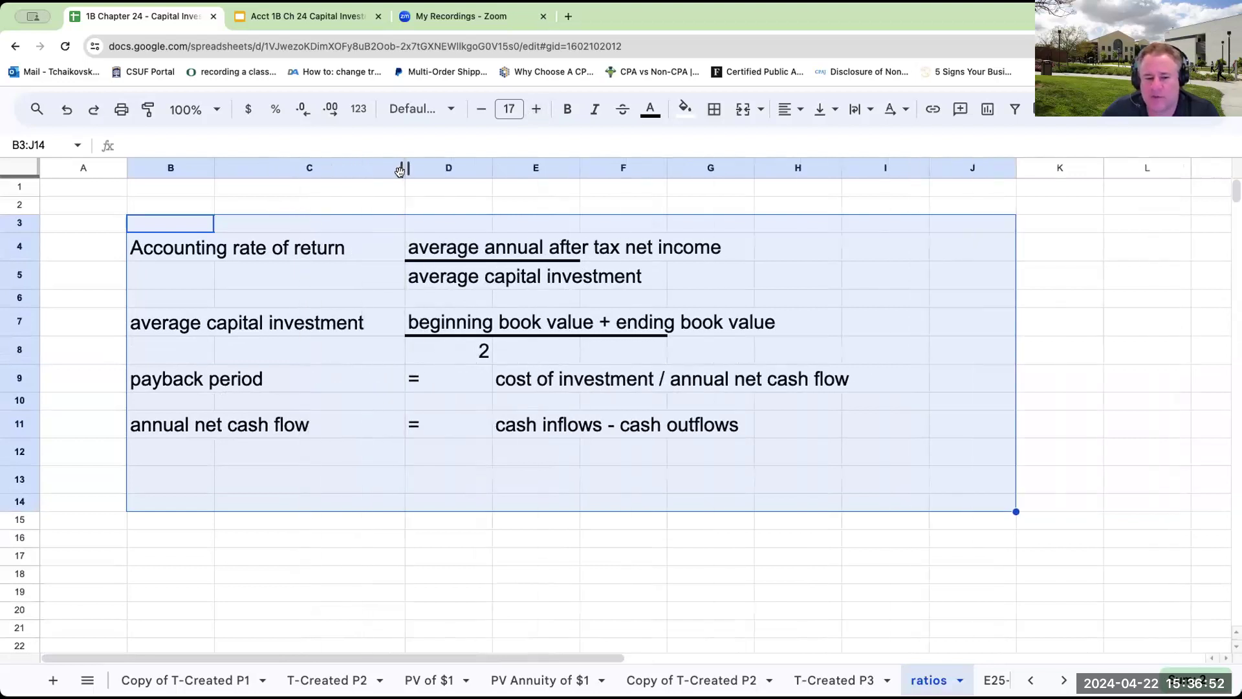
Step: Reorder the sheets so PV Annuity of $1 and PV of $1 sit between Copy of T-Created P2 and T-Created P3
left_click(667, 682)
left_click_drag(344, 683, 543, 665)
left_click_drag(430, 680, 731, 666)
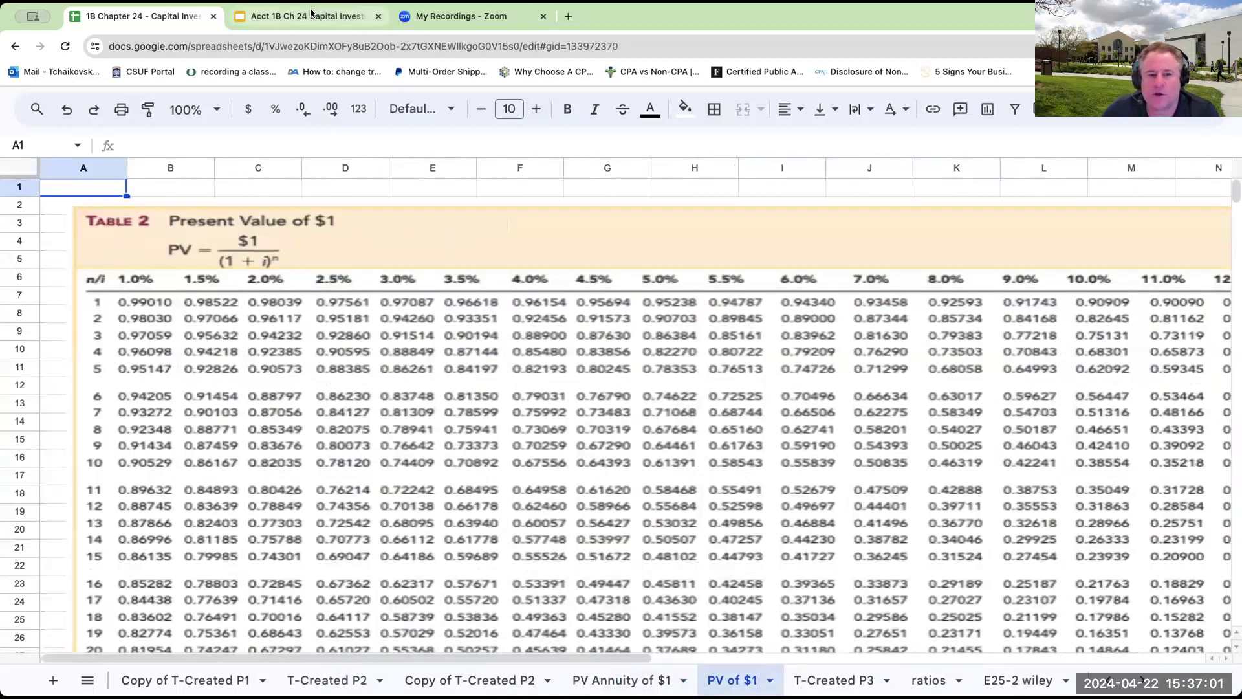
Step: Switch to the Acct 1B Ch 24 Capital Investments presentation and open slide 7, "Thank you for watching!"
left_click(310, 14)
scroll(130, 333, "down", 5)
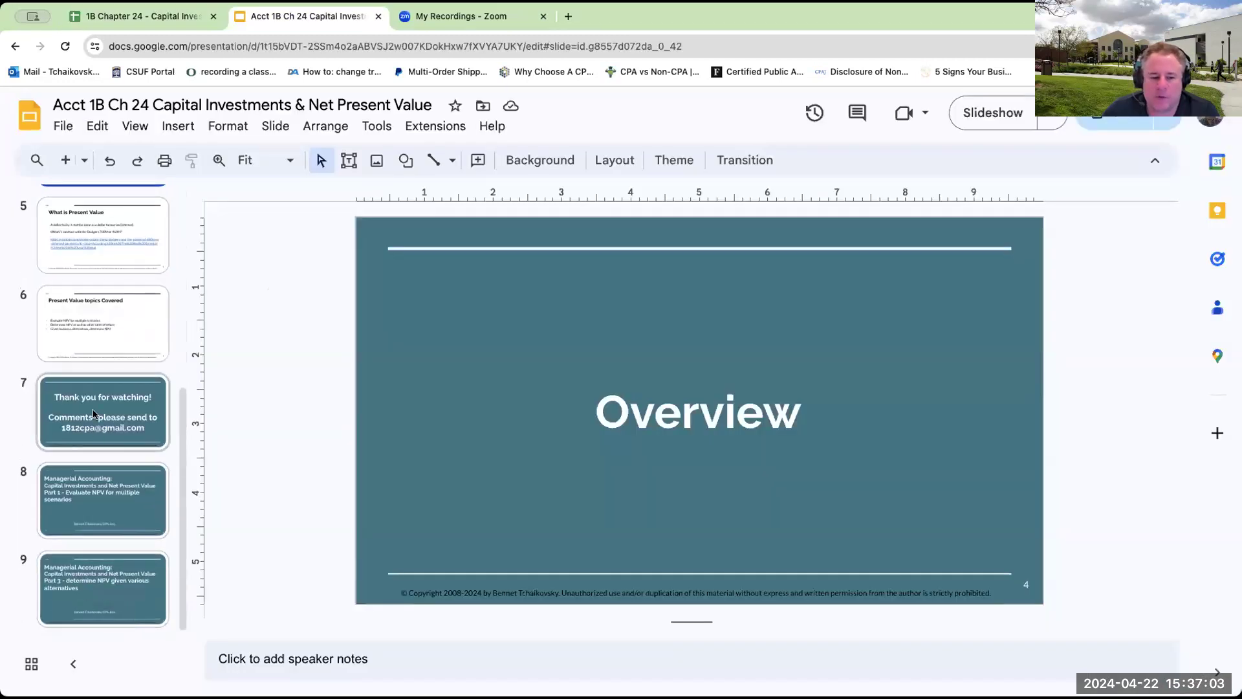
left_click(94, 414)
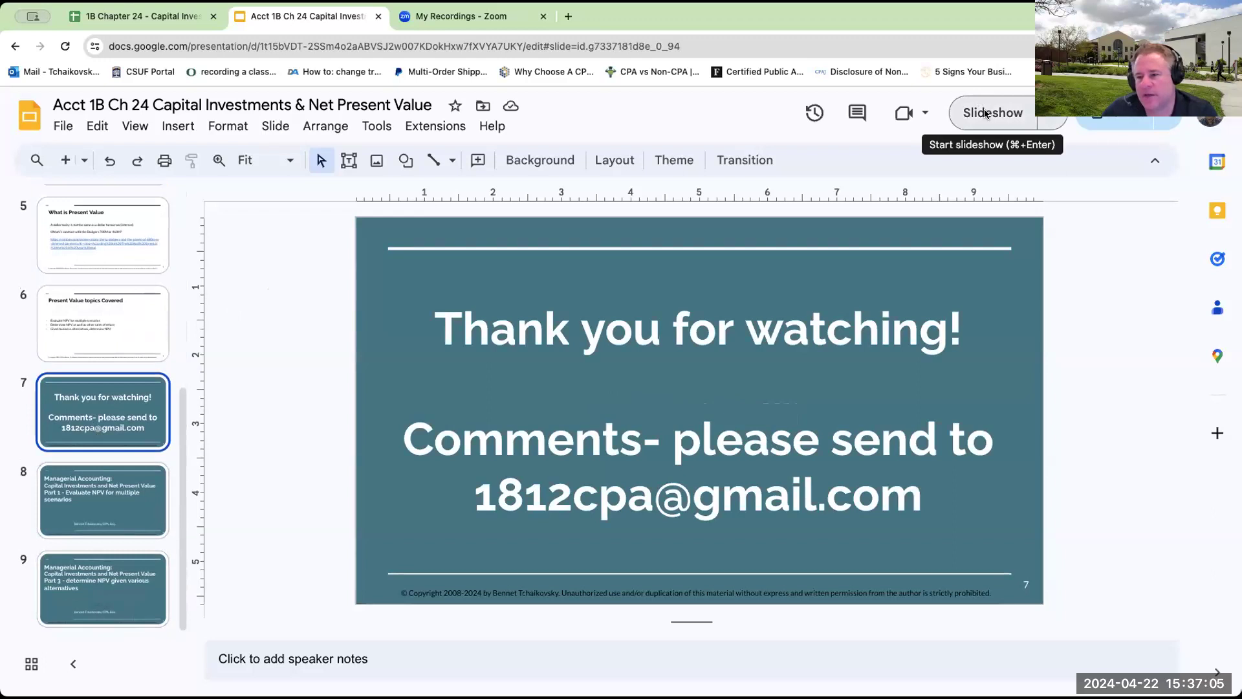